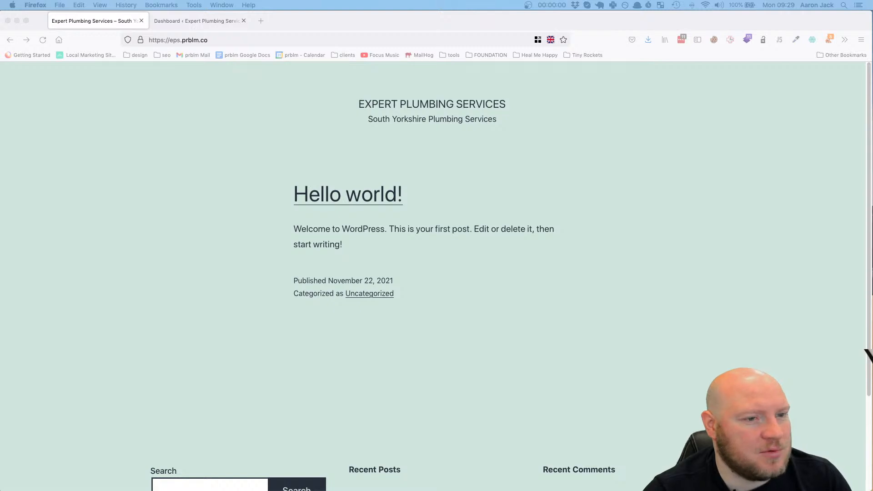
Switch to Figma and review the plumbing homepage design from the hero section to the footer, including services, about and contact sections
{"action": "left_click_drag", "start_coordinate": [0, 49], "coordinate": [347, 47]}
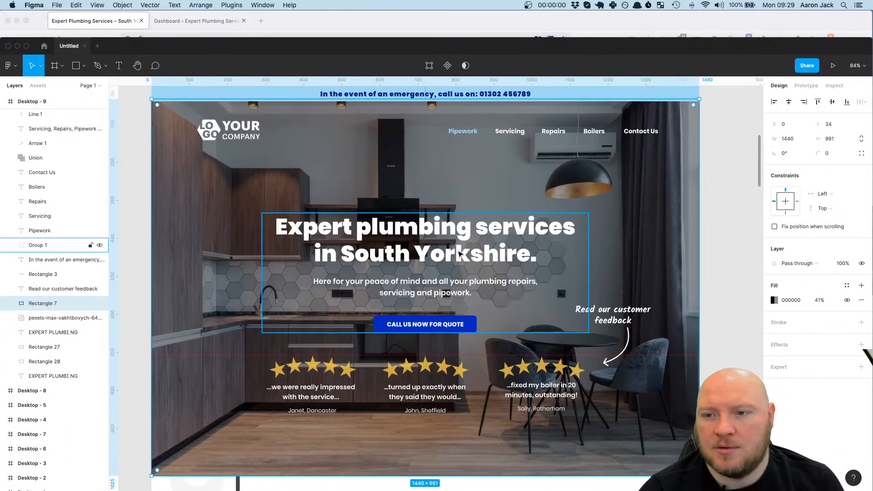
{"action": "scroll", "coordinate": [457, 234], "scroll_direction": "down", "scroll_amount": 2}
{"action": "scroll", "coordinate": [457, 235], "scroll_direction": "down", "scroll_amount": 20}
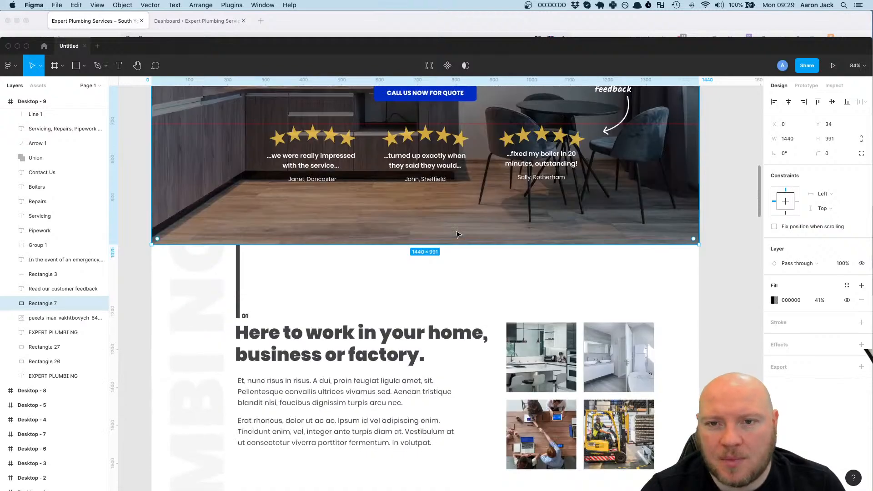
{"action": "scroll", "coordinate": [457, 234], "scroll_direction": "down", "scroll_amount": 20}
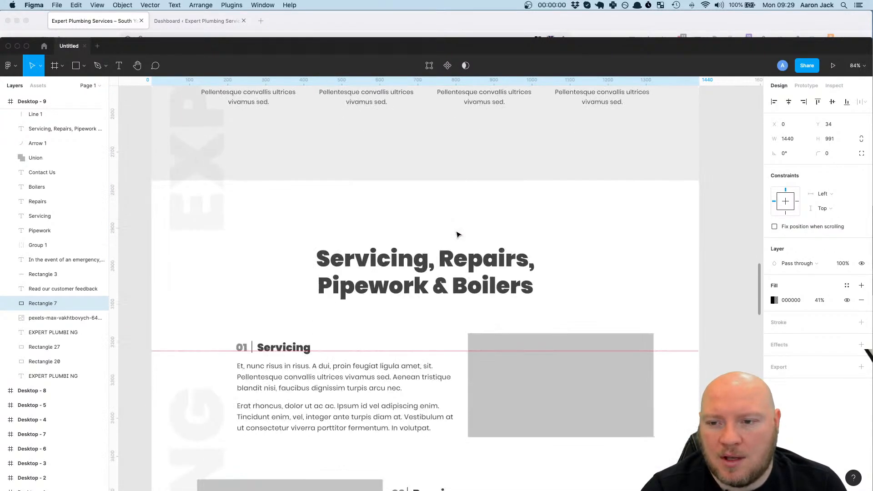
{"action": "scroll", "coordinate": [457, 235], "scroll_direction": "down", "scroll_amount": 20}
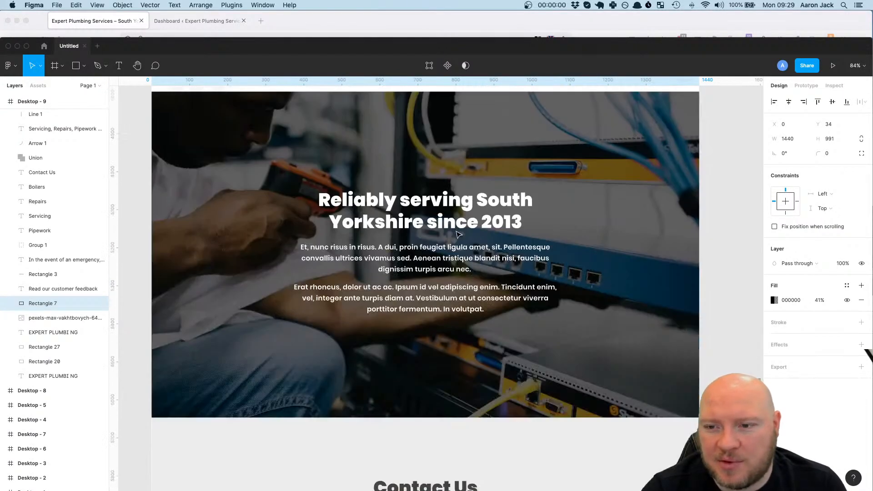
{"action": "scroll", "coordinate": [457, 234], "scroll_direction": "down", "scroll_amount": 5}
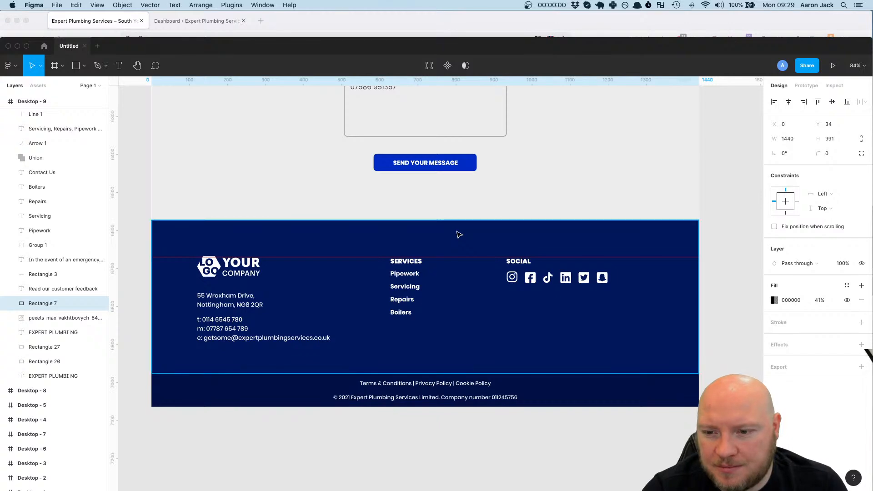
{"action": "scroll", "coordinate": [458, 234], "scroll_direction": "up", "scroll_amount": 10}
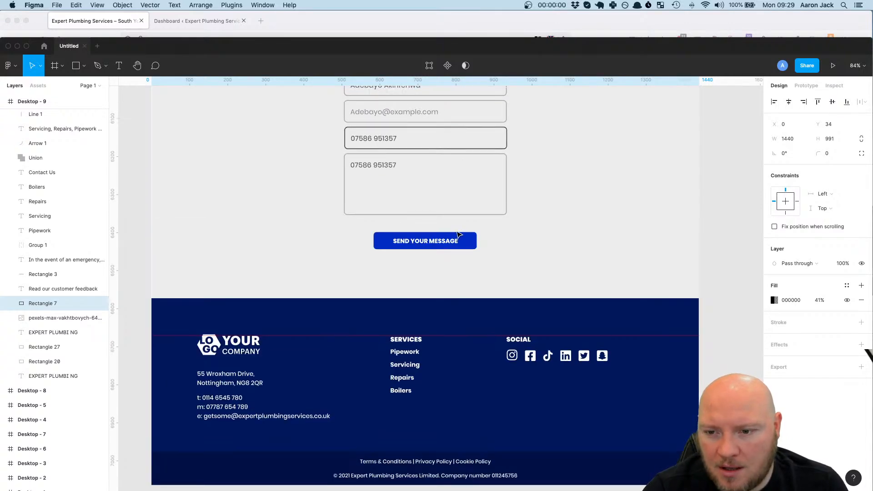
{"action": "scroll", "coordinate": [458, 234], "scroll_direction": "up", "scroll_amount": 20}
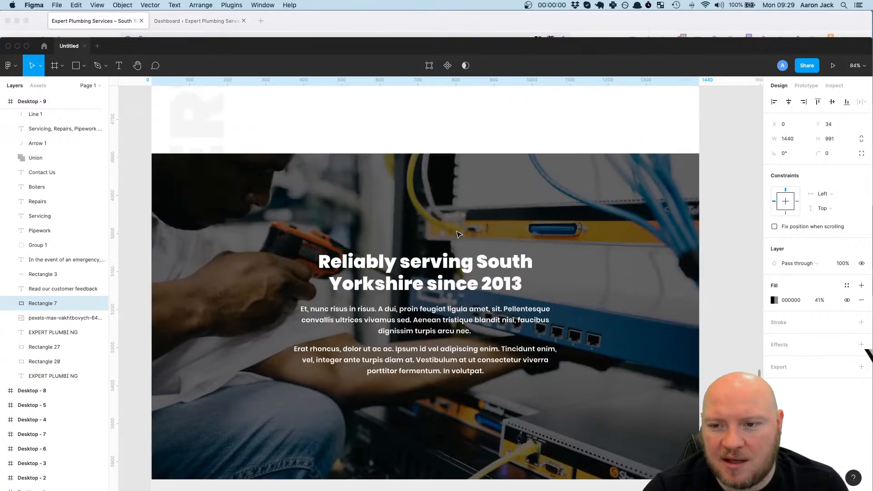
{"action": "scroll", "coordinate": [457, 234], "scroll_direction": "up", "scroll_amount": 20}
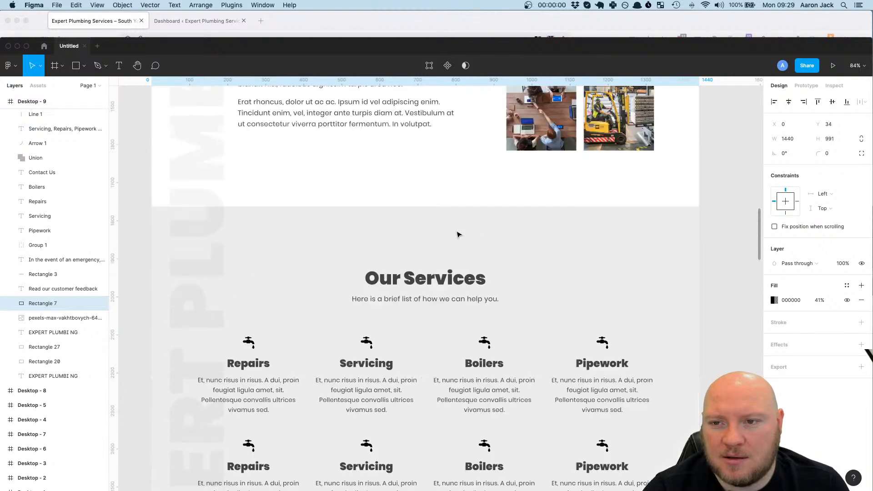
{"action": "scroll", "coordinate": [458, 235], "scroll_direction": "down", "scroll_amount": 2}
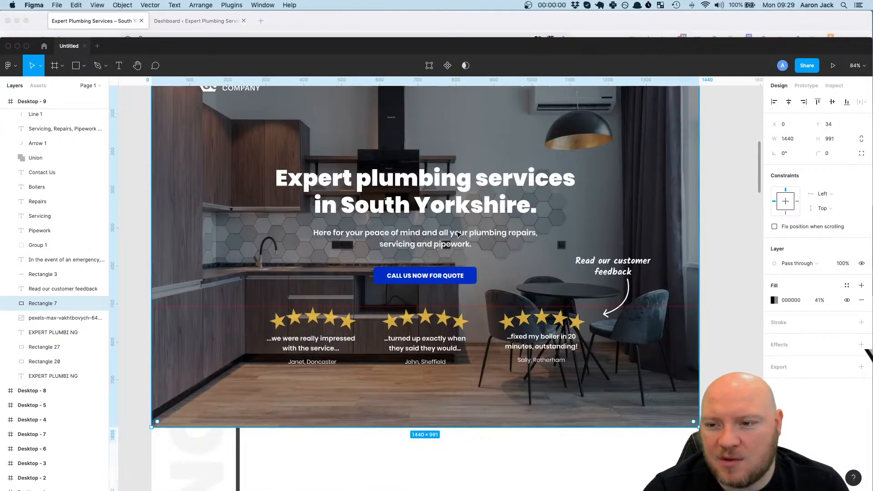
{"action": "scroll", "coordinate": [458, 234], "scroll_direction": "up", "scroll_amount": 6}
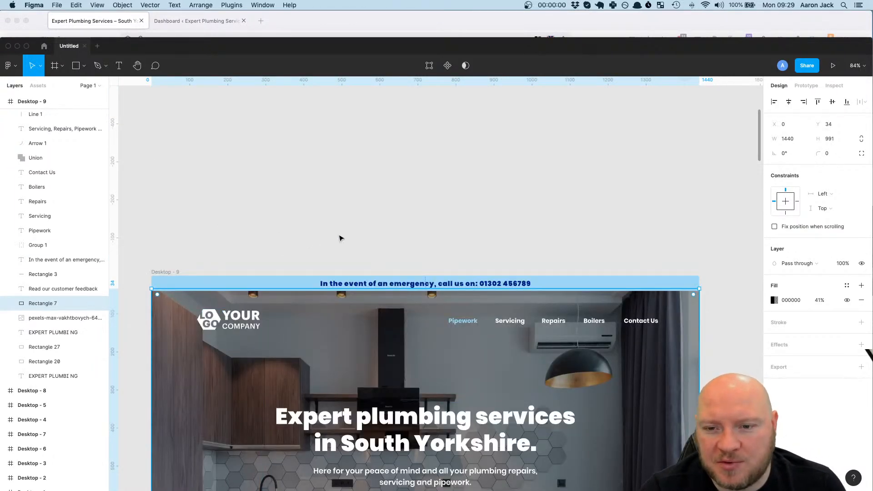
{"action": "scroll", "coordinate": [272, 246], "scroll_direction": "down", "scroll_amount": 4}
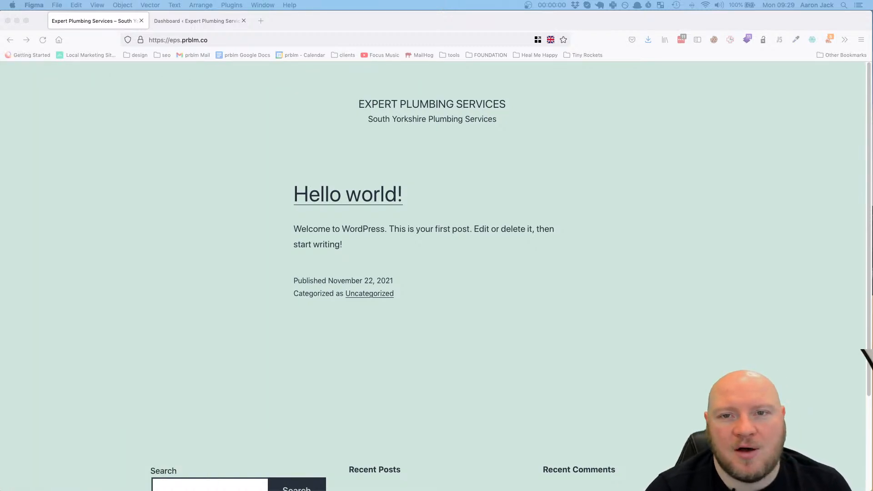
Switch to Firefox, look over the WordPress dashboard and the live site's front page, and return to the dashboard
{"action": "left_click", "coordinate": [215, 22]}
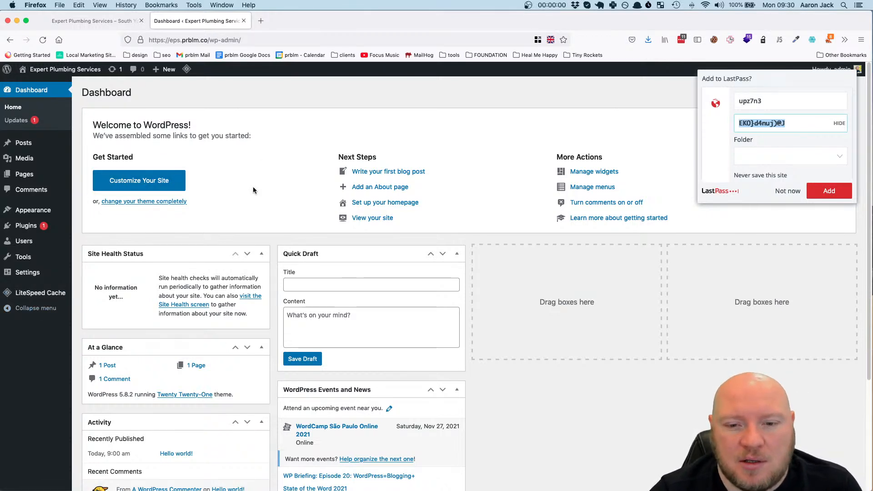
{"action": "left_click", "coordinate": [105, 20]}
{"action": "scroll", "coordinate": [382, 288], "scroll_direction": "down", "scroll_amount": 3}
{"action": "scroll", "coordinate": [407, 314], "scroll_direction": "up", "scroll_amount": 3}
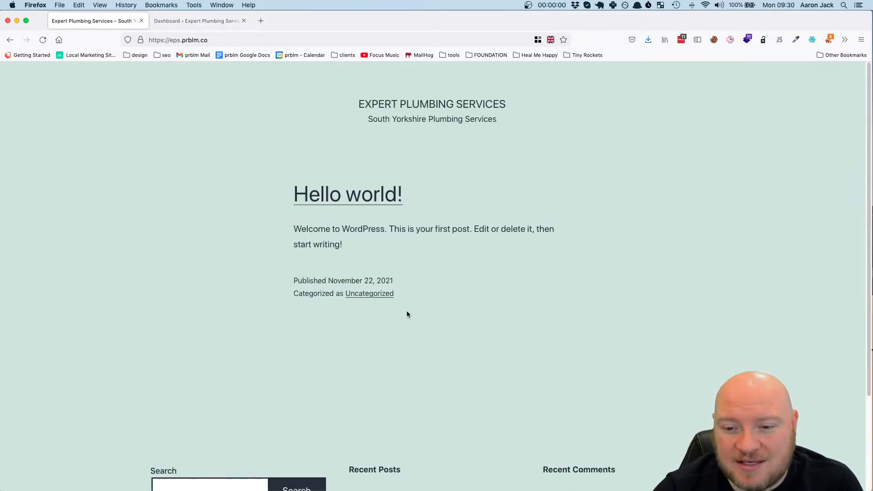
{"action": "left_click", "coordinate": [165, 21]}
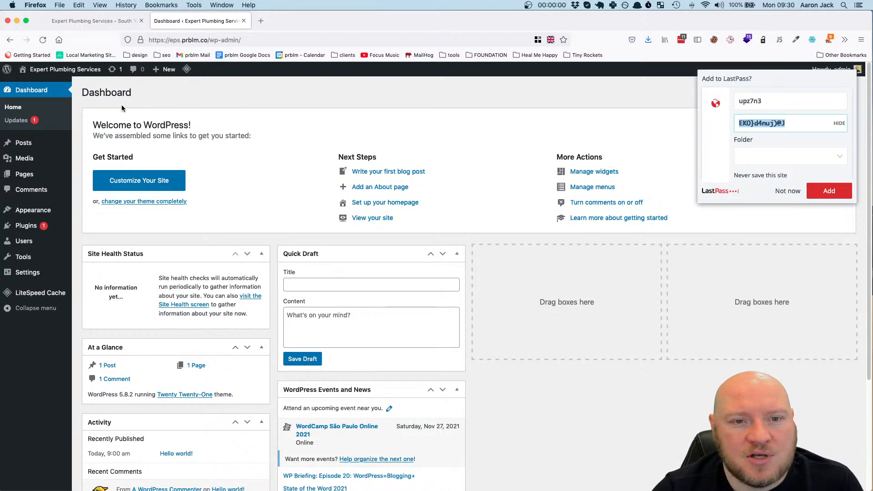
Open the page for adding new plugins and decline to save the login in LastPass for now
{"action": "mouse_move", "coordinate": [72, 226]}
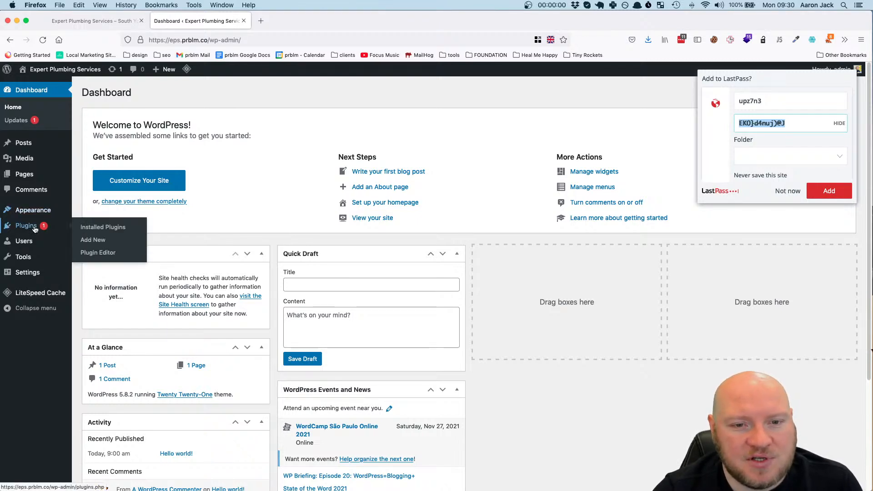
{"action": "left_click", "coordinate": [98, 239]}
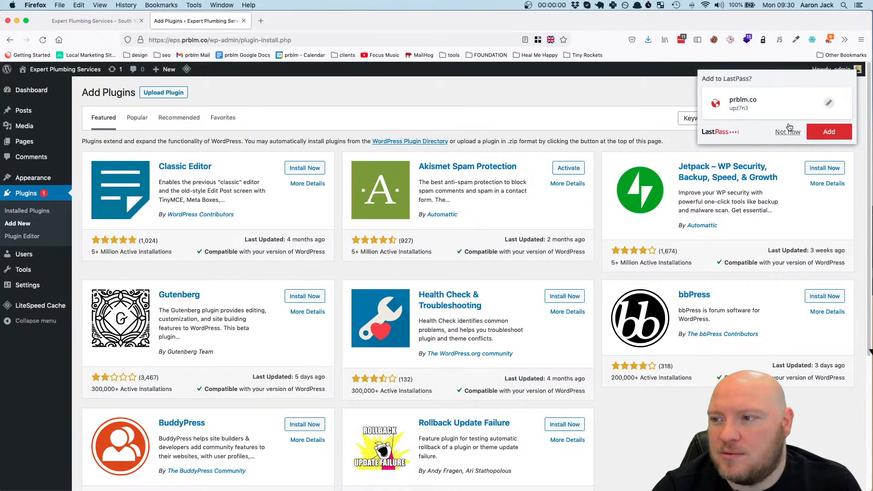
{"action": "left_click", "coordinate": [787, 132]}
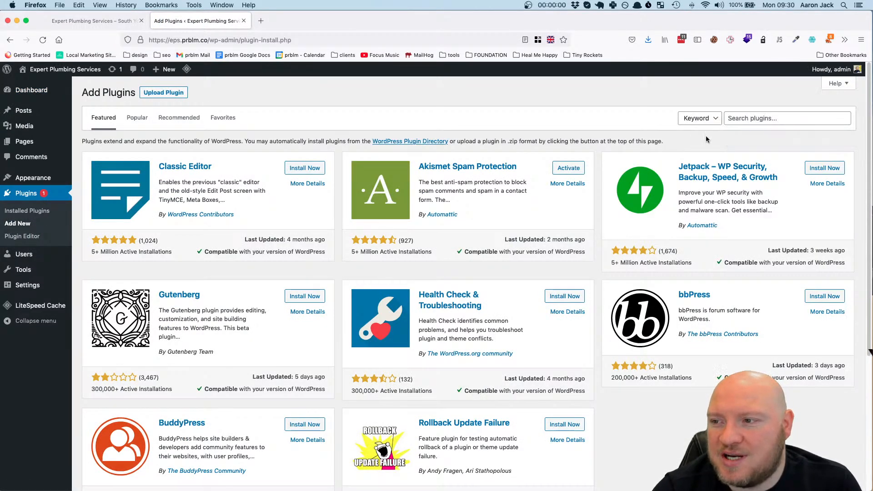
Search the plugin directory for "elementor" and install Elementor Website Builder
{"action": "left_click", "coordinate": [787, 117]}
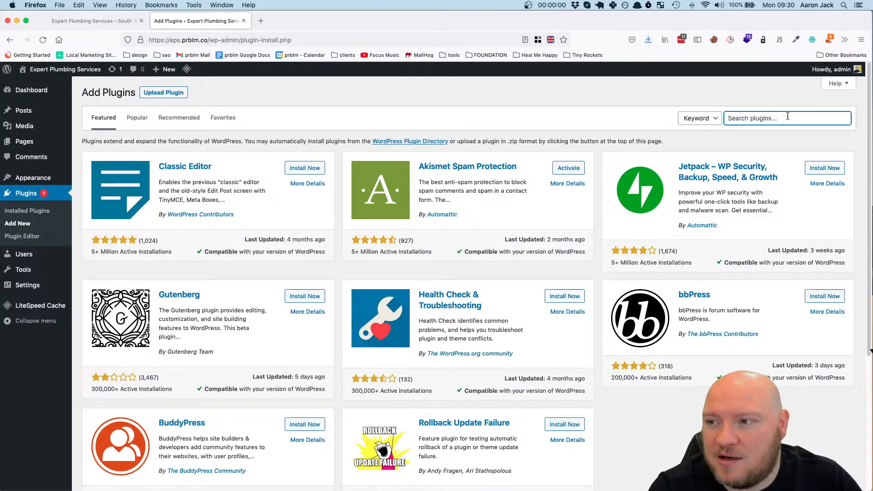
{"action": "type", "text": "elemen"}
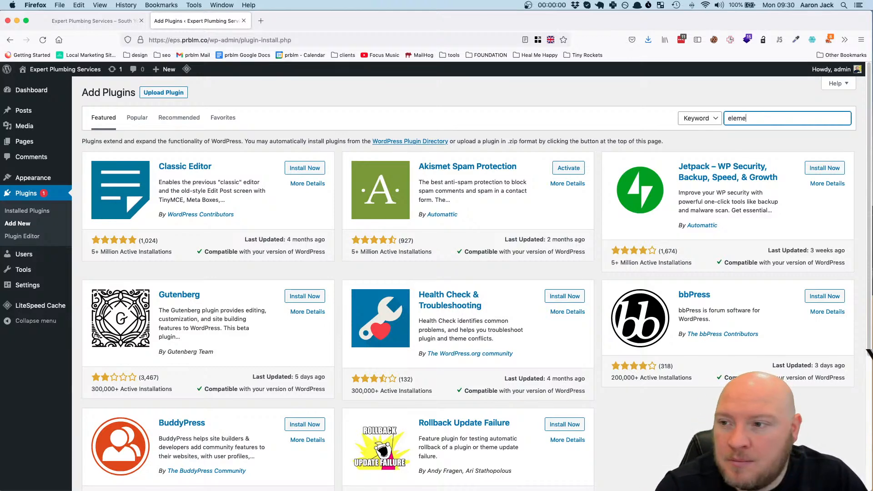
{"action": "type", "text": "tor"}
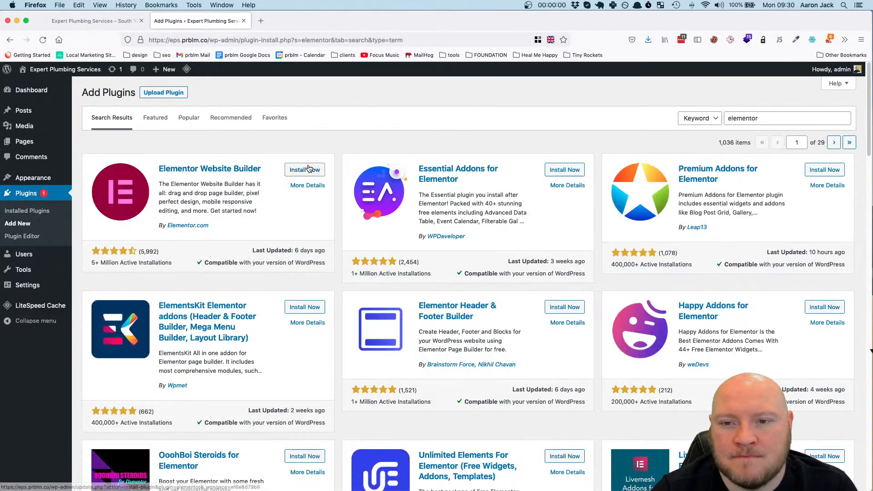
{"action": "left_click", "coordinate": [319, 170]}
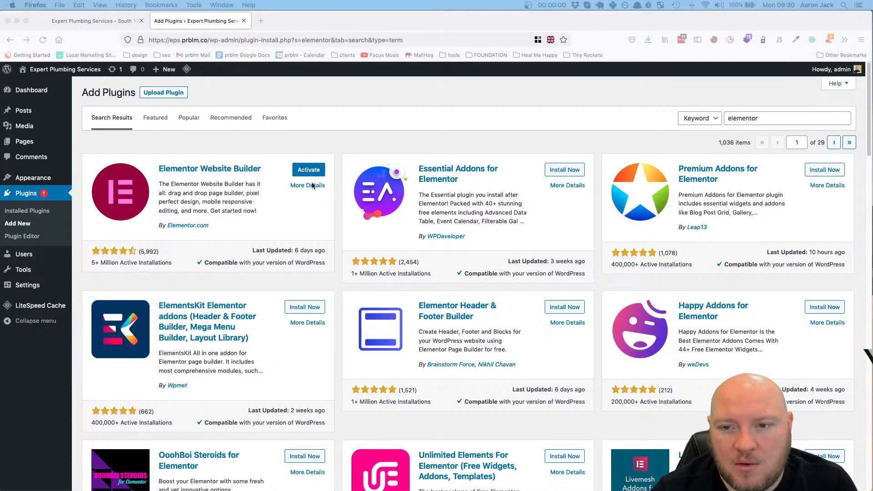
Activate the Elementor plugin and deactivate the LiteSpeed Cache plugin
{"action": "left_click", "coordinate": [312, 174]}
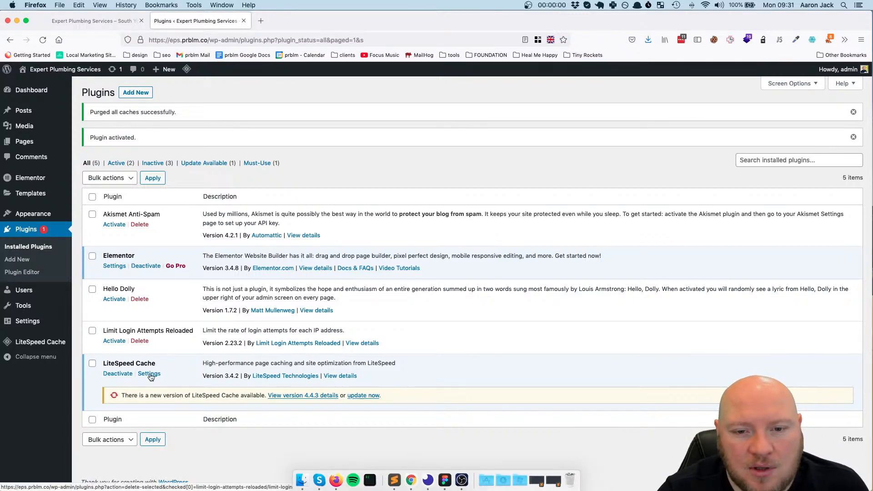
{"action": "left_click", "coordinate": [125, 376]}
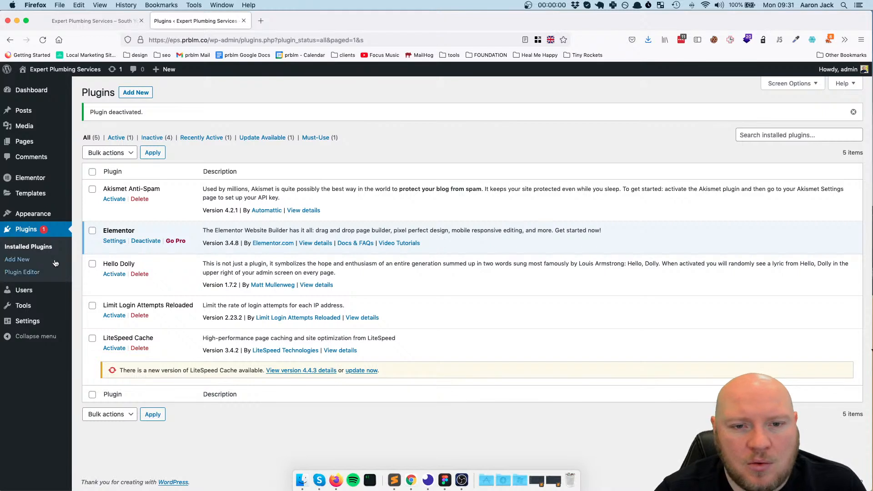
Install the Hello Elementor theme from the popular themes and activate it on the site
{"action": "mouse_move", "coordinate": [31, 180]}
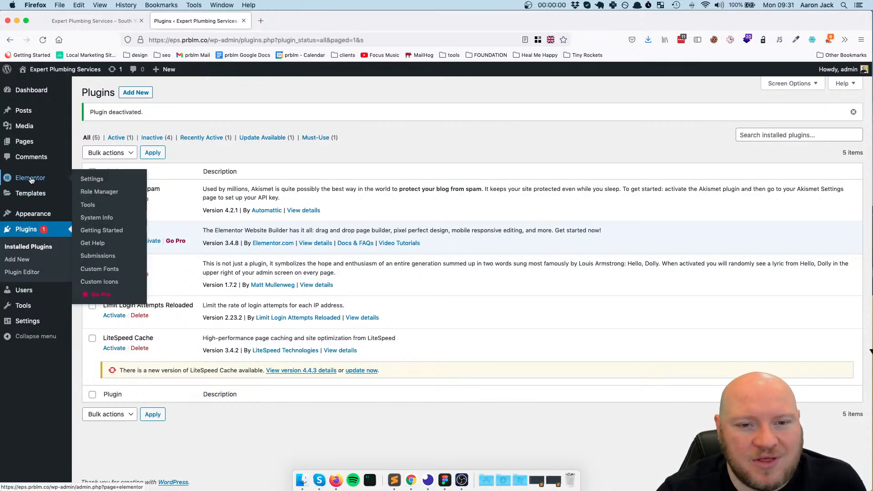
{"action": "mouse_move", "coordinate": [34, 214]}
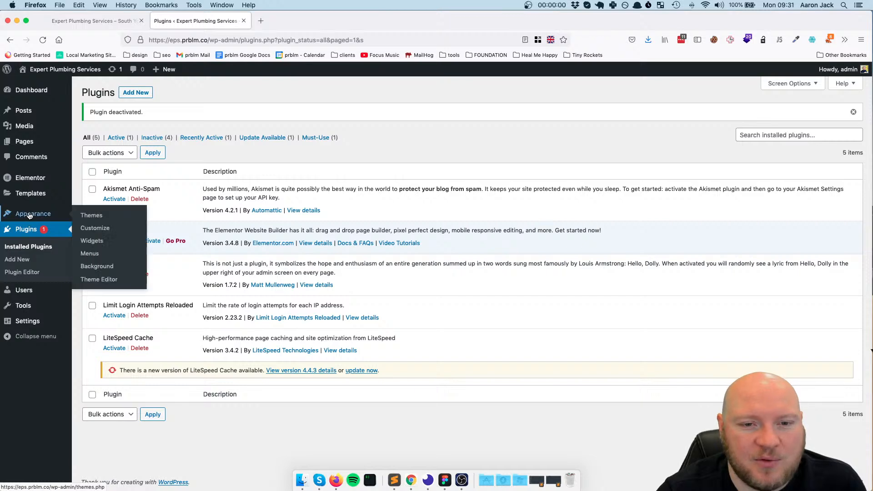
{"action": "left_click", "coordinate": [89, 215]}
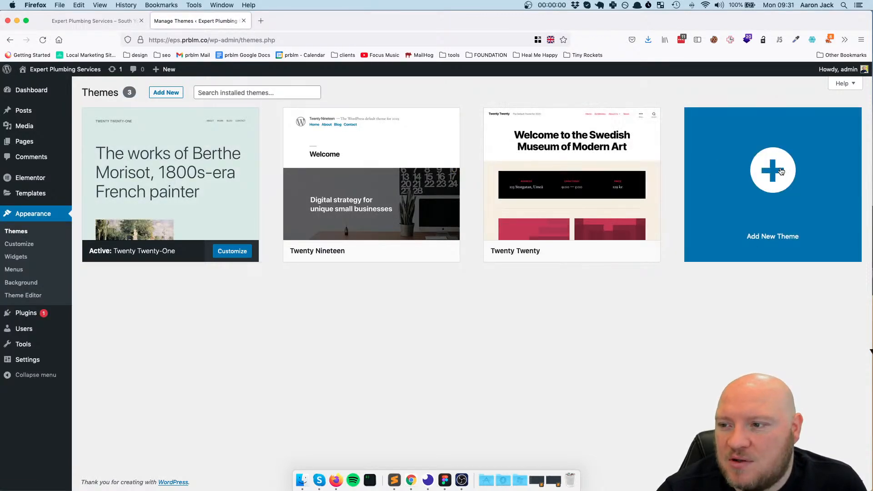
{"action": "left_click", "coordinate": [781, 171]}
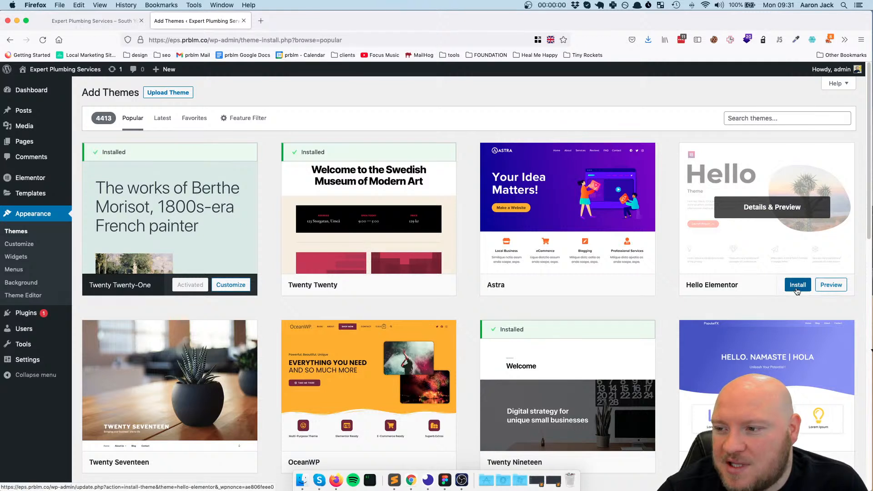
{"action": "left_click", "coordinate": [797, 285]}
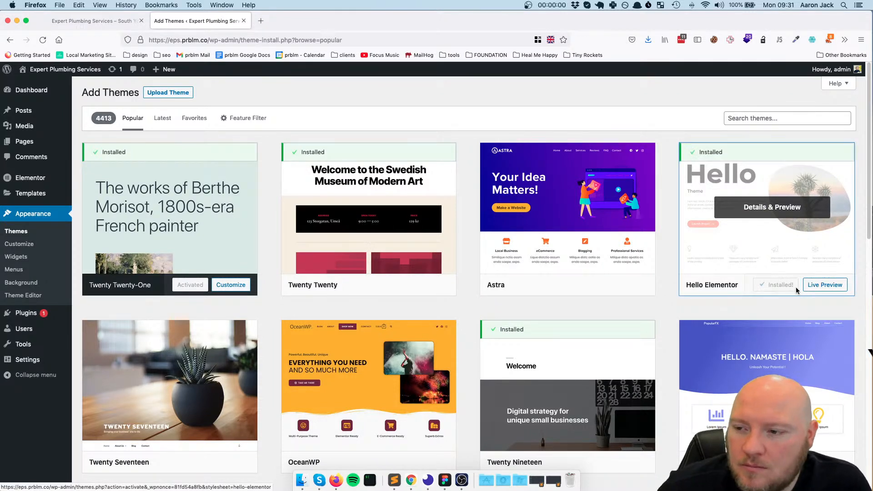
{"action": "left_click", "coordinate": [782, 285]}
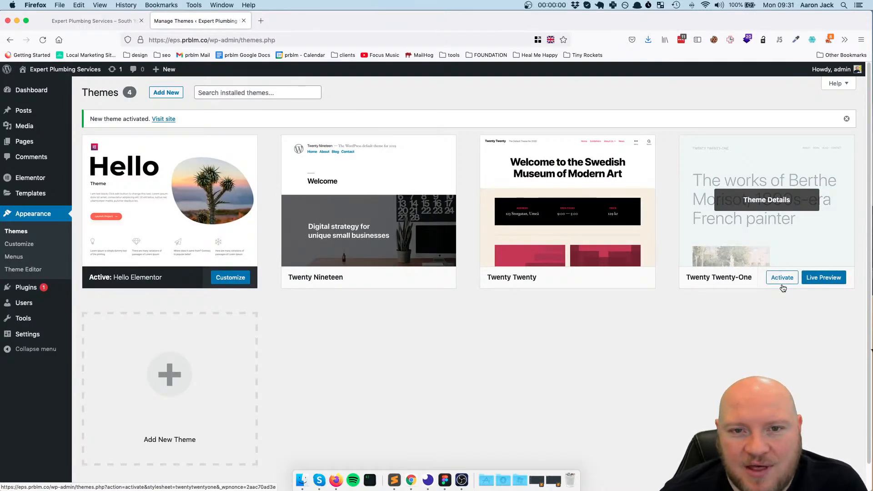
Reload the live front page to check it with the new theme, and return to the theme management page
{"action": "left_click", "coordinate": [102, 22]}
{"action": "left_click", "coordinate": [42, 40]}
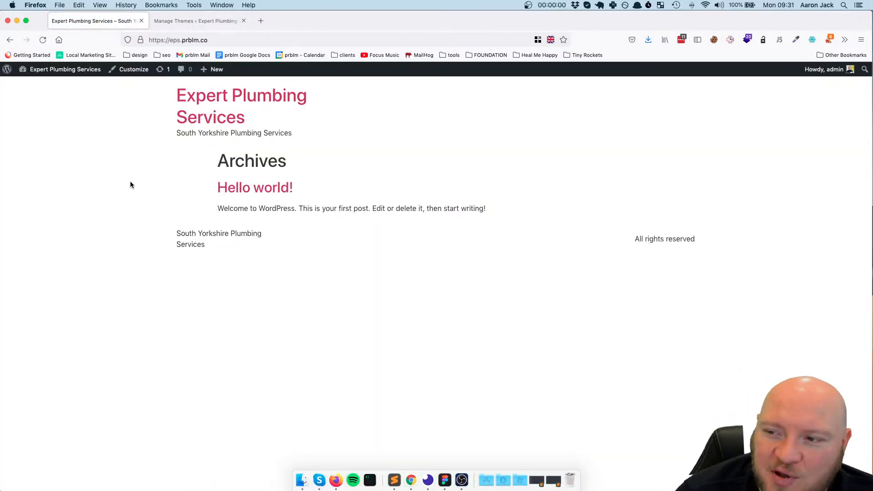
{"action": "left_click", "coordinate": [185, 21]}
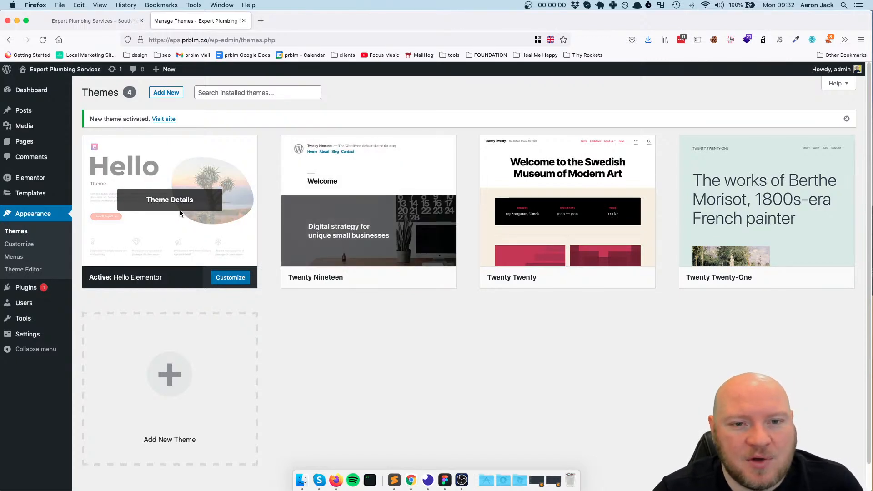
Open the list of pages and move Sample Page to the trash
{"action": "mouse_move", "coordinate": [32, 142]}
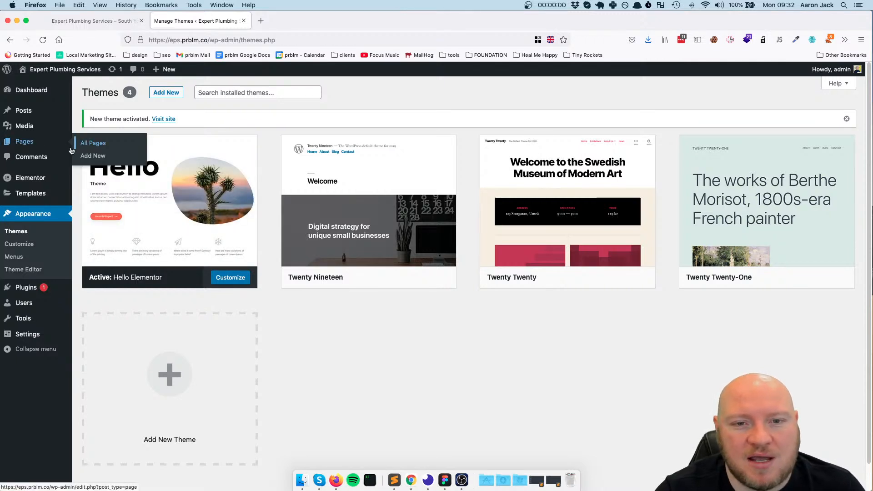
{"action": "left_click", "coordinate": [24, 143]}
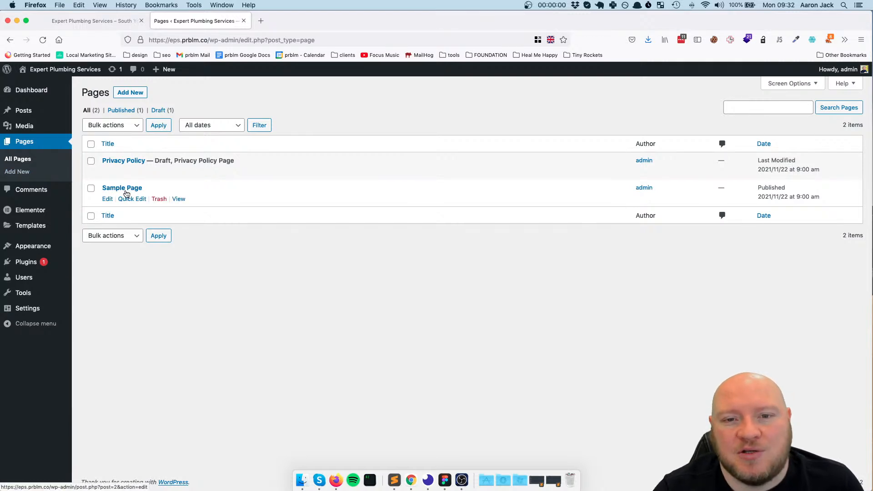
{"action": "left_click", "coordinate": [162, 201]}
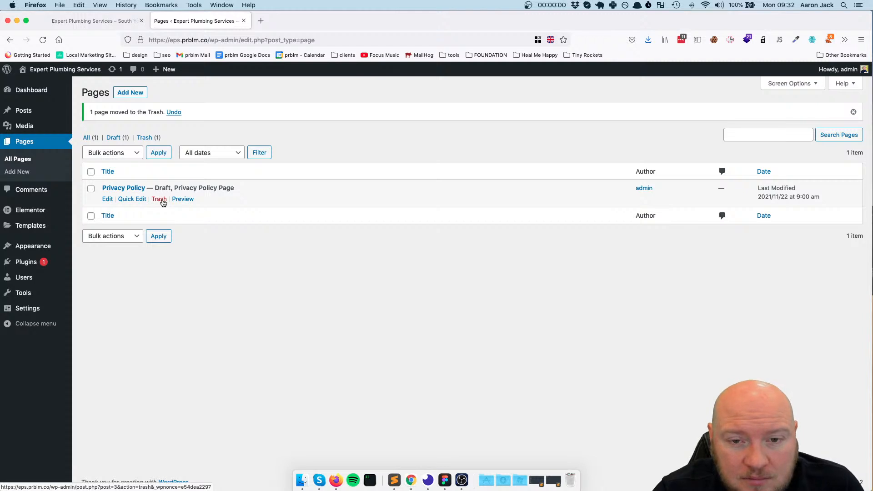
Open the list of posts and move the Hello world! post to the trash
{"action": "mouse_move", "coordinate": [27, 112]}
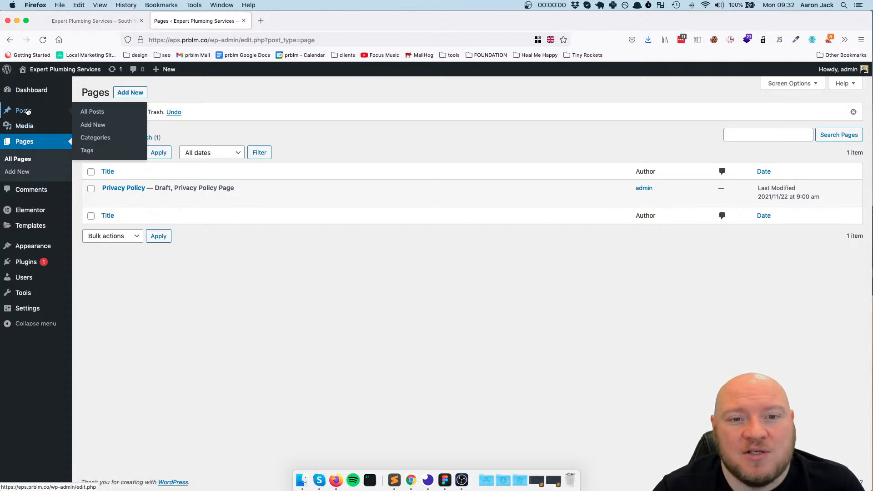
{"action": "left_click", "coordinate": [24, 112]}
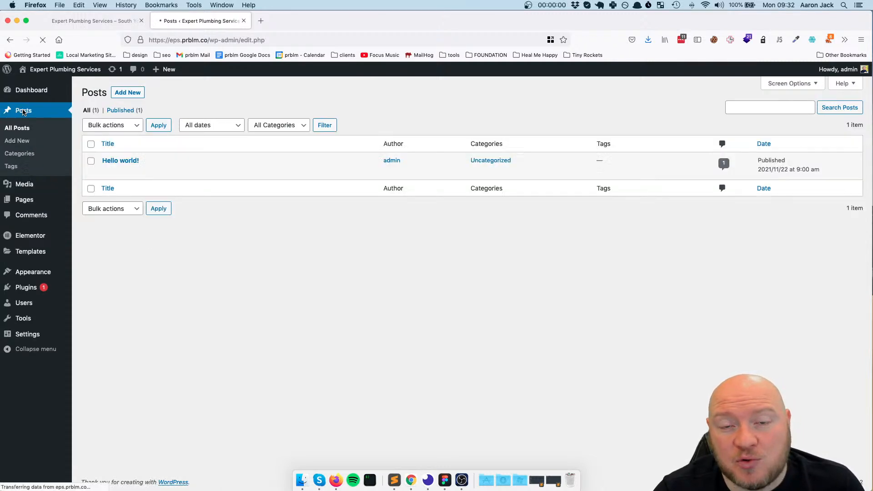
{"action": "left_click", "coordinate": [159, 172]}
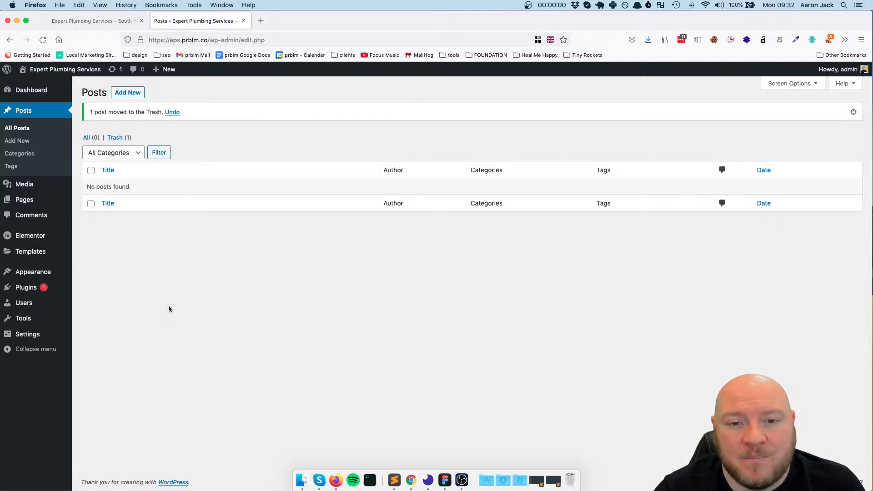
Add a new page titled Home, dismissing the block editor welcome guide, and publish it
{"action": "left_click", "coordinate": [26, 200]}
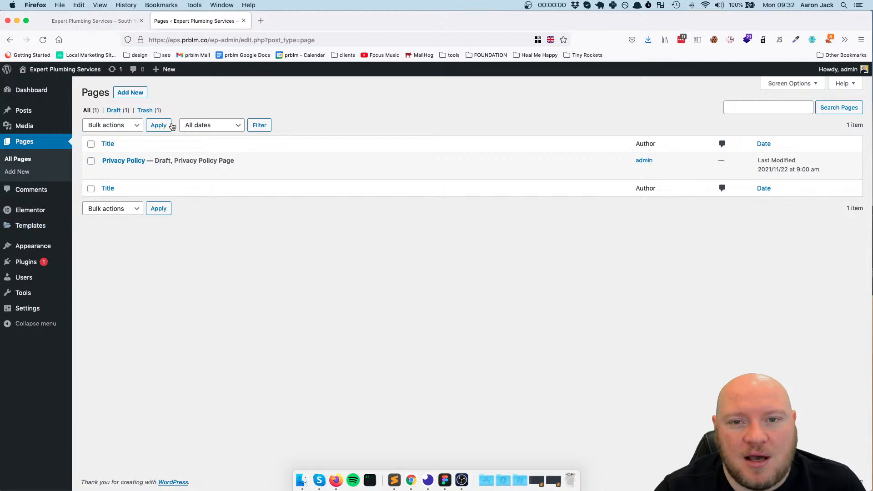
{"action": "left_click", "coordinate": [137, 94]}
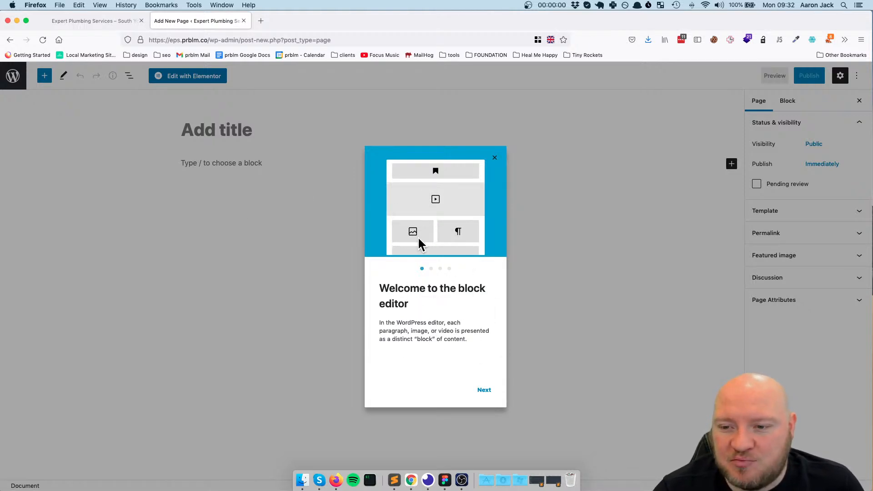
{"action": "left_click", "coordinate": [494, 158]}
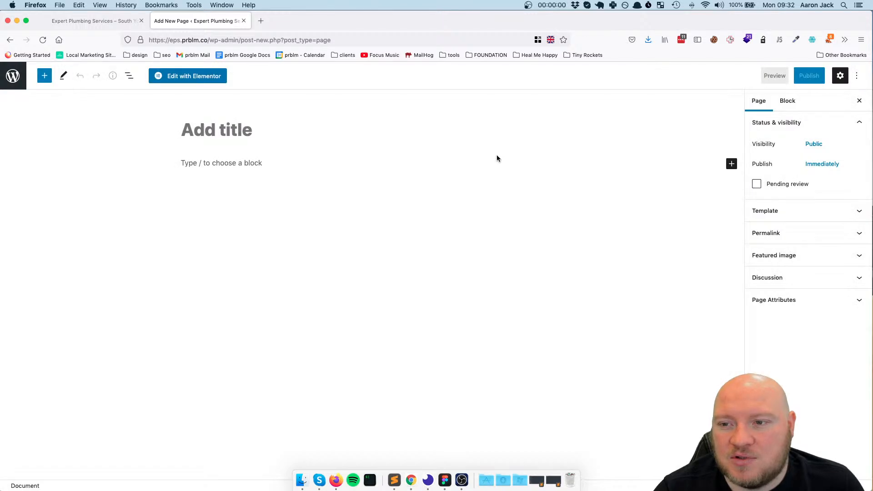
{"action": "left_click", "coordinate": [283, 135]}
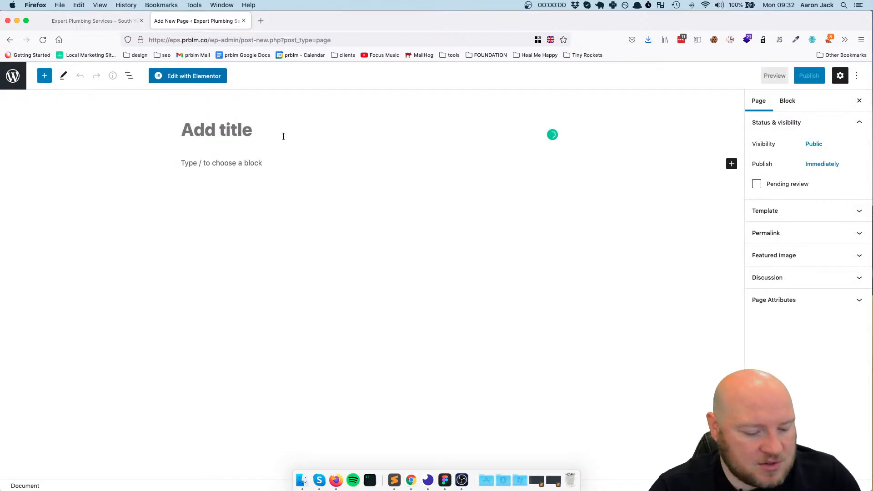
{"action": "type", "text": "Home"}
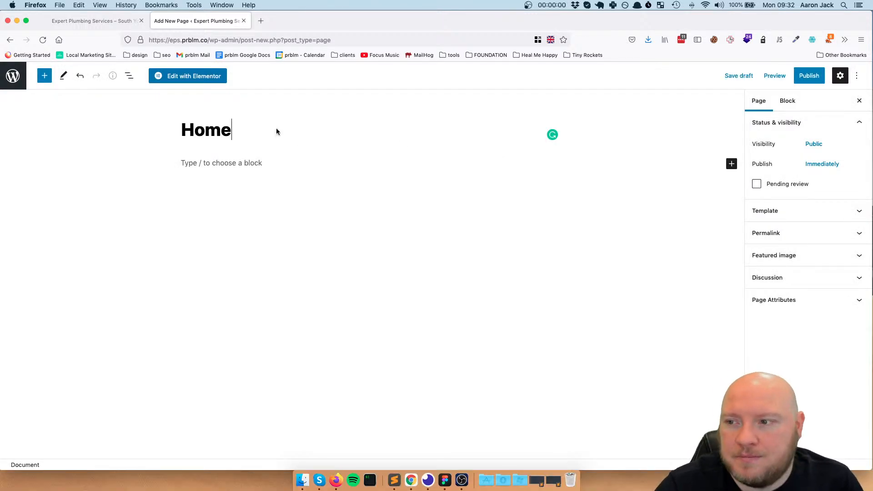
{"action": "left_click", "coordinate": [809, 76]}
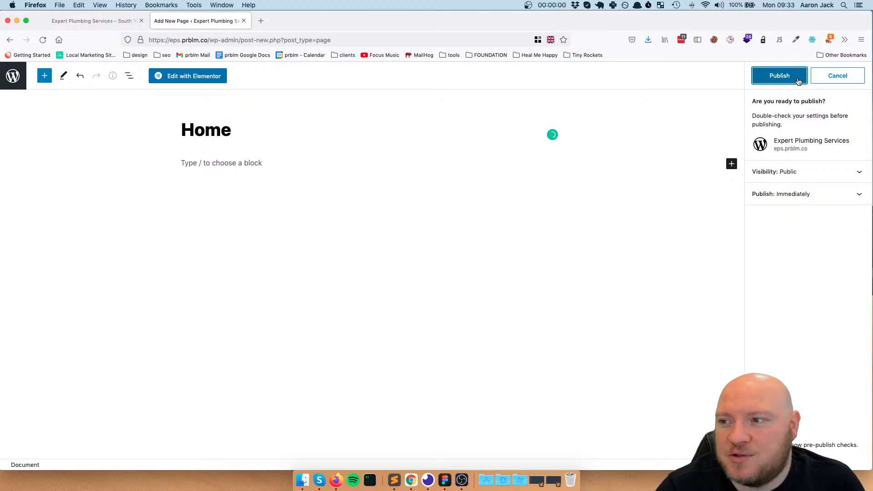
{"action": "left_click", "coordinate": [797, 78]}
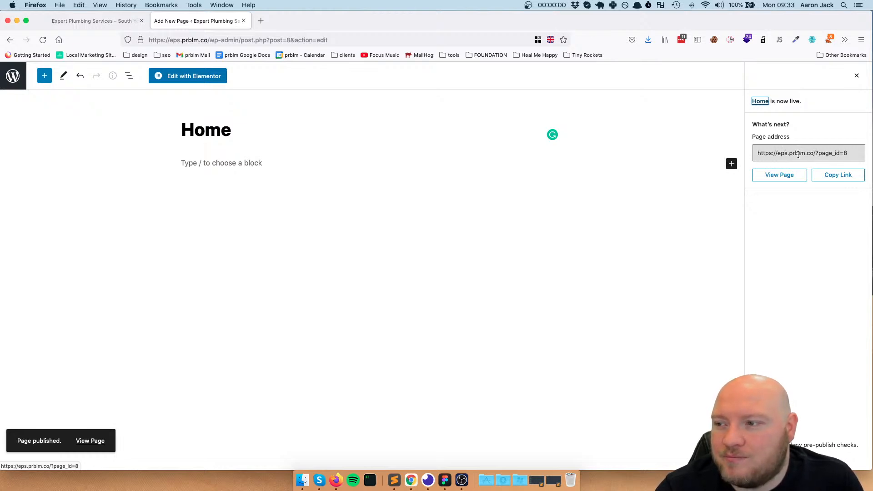
Examine the query part of the published Home page's address, and return to the page content
{"action": "left_click", "coordinate": [819, 153]}
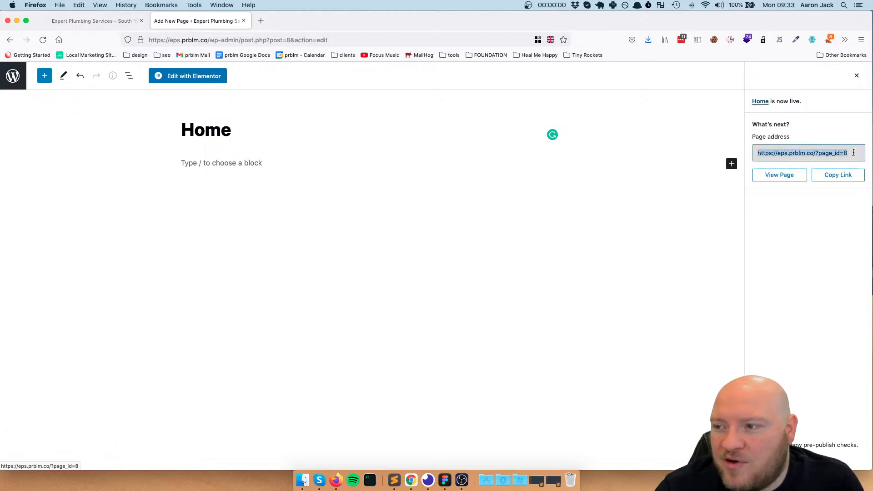
{"action": "left_click_drag", "start_coordinate": [817, 153], "coordinate": [844, 153]}
{"action": "left_click", "coordinate": [818, 154]}
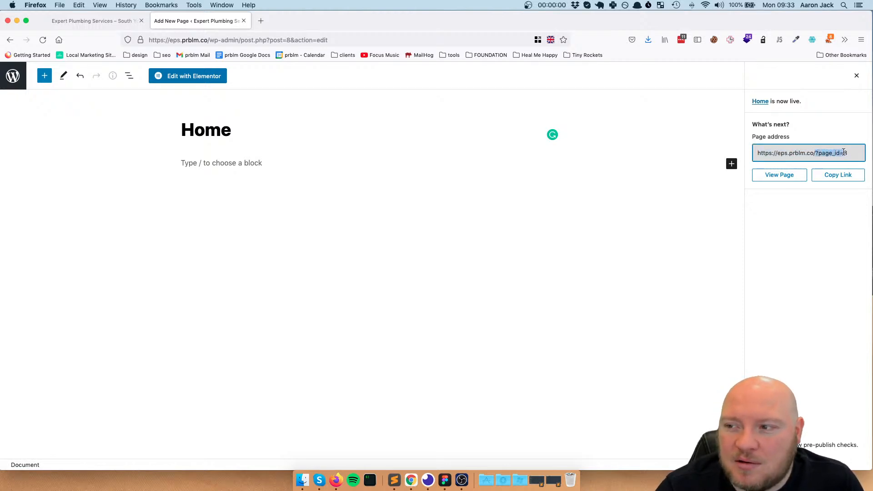
{"action": "left_click", "coordinate": [819, 153]}
{"action": "left_click_drag", "start_coordinate": [817, 154], "coordinate": [871, 152]}
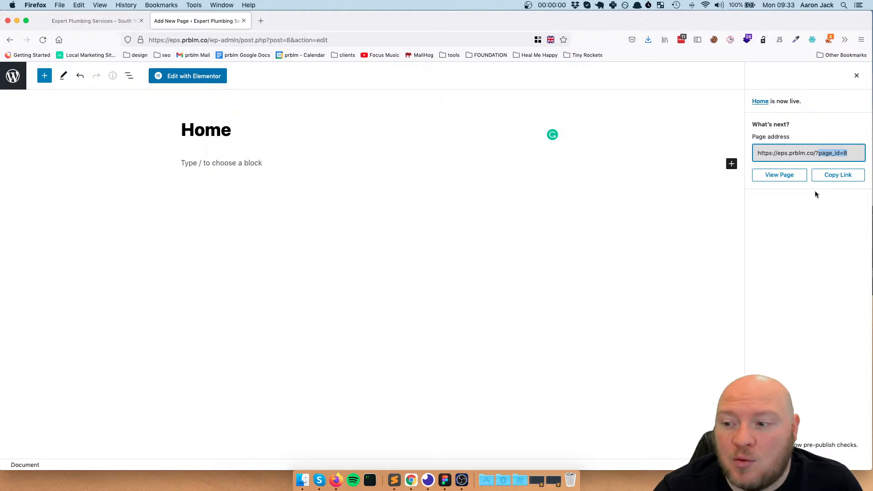
{"action": "left_click", "coordinate": [530, 206]}
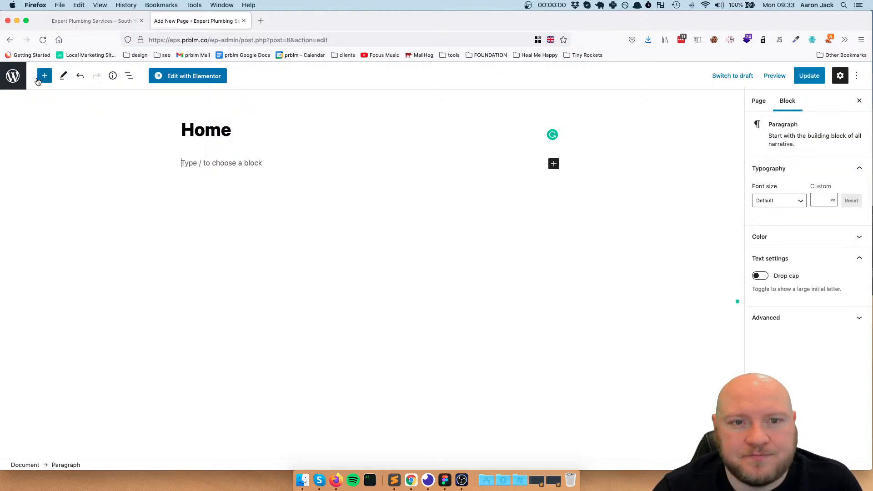
Leave the page editor, set the site's permalink structure to Post name, and save the changes
{"action": "left_click", "coordinate": [12, 76]}
{"action": "left_click", "coordinate": [483, 285]}
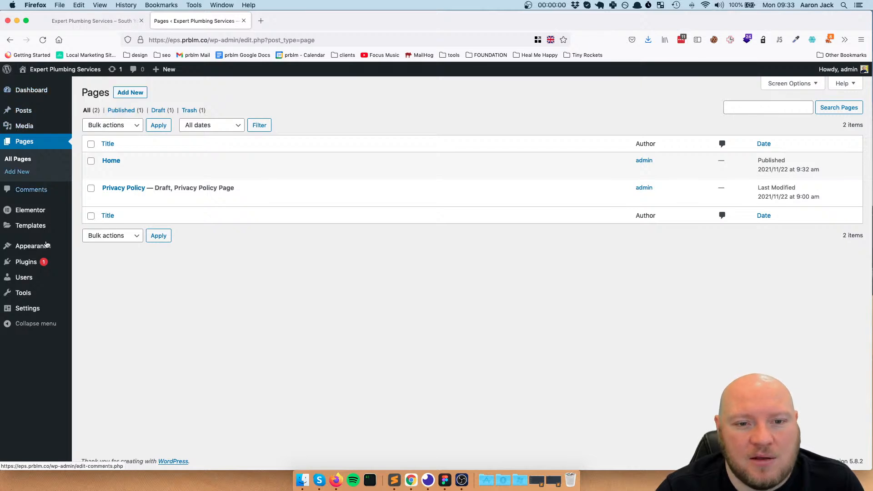
{"action": "mouse_move", "coordinate": [42, 307]}
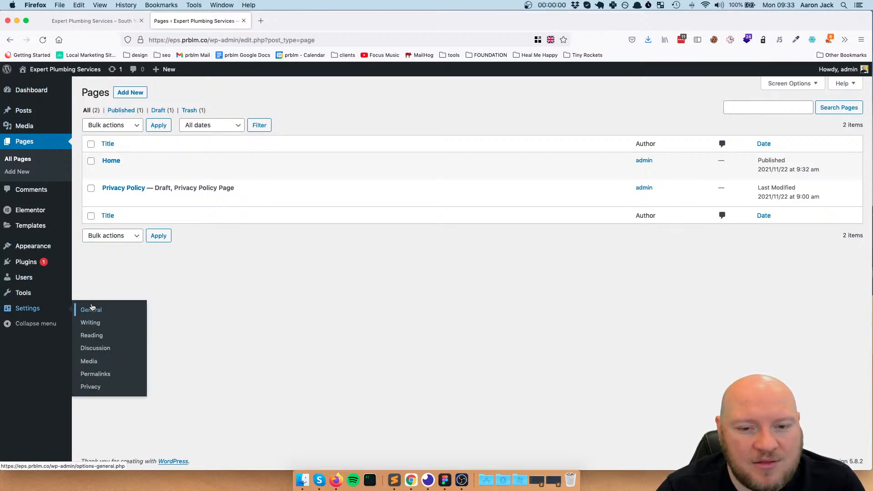
{"action": "left_click", "coordinate": [96, 339]}
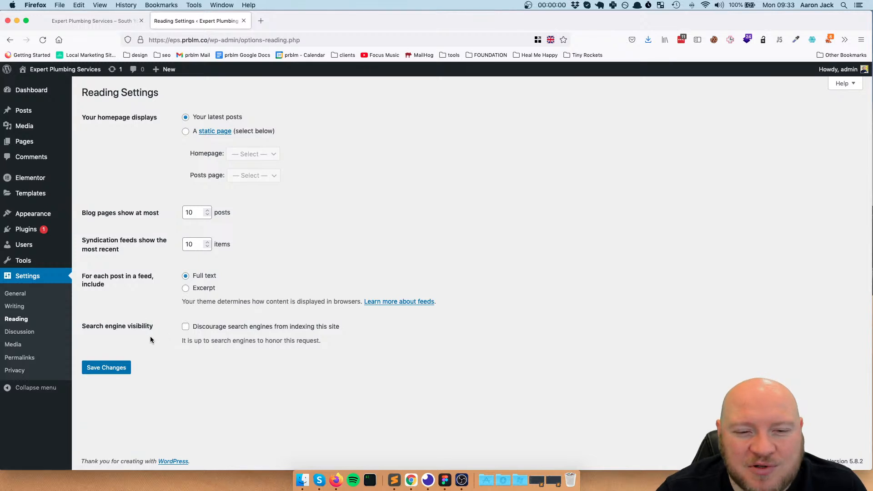
{"action": "left_click", "coordinate": [27, 359]}
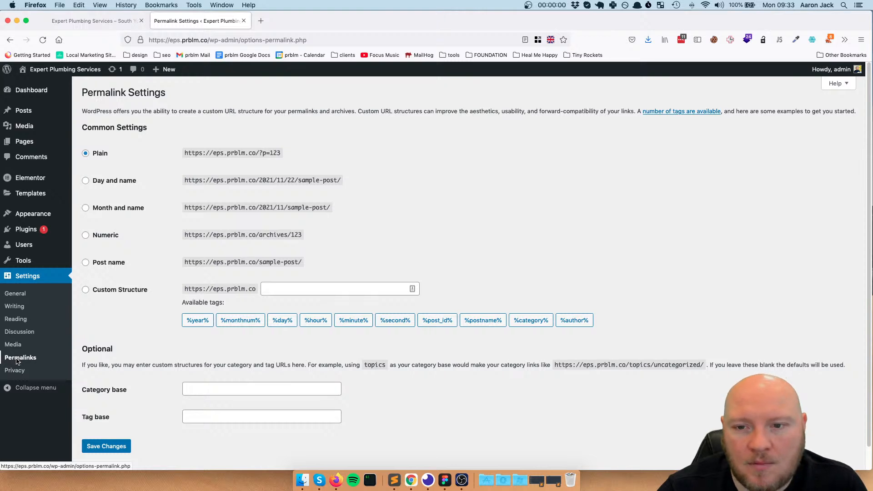
{"action": "left_click_drag", "start_coordinate": [282, 153], "coordinate": [180, 155]}
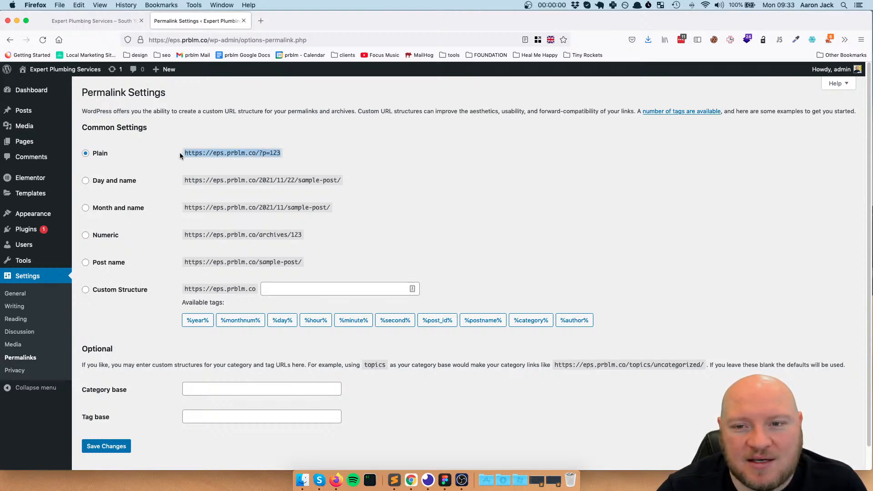
{"action": "left_click", "coordinate": [340, 155]}
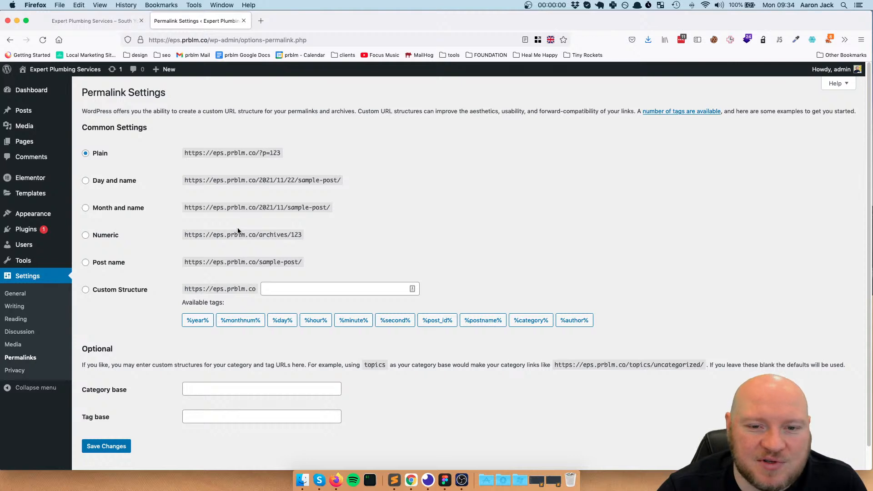
{"action": "left_click", "coordinate": [86, 263]}
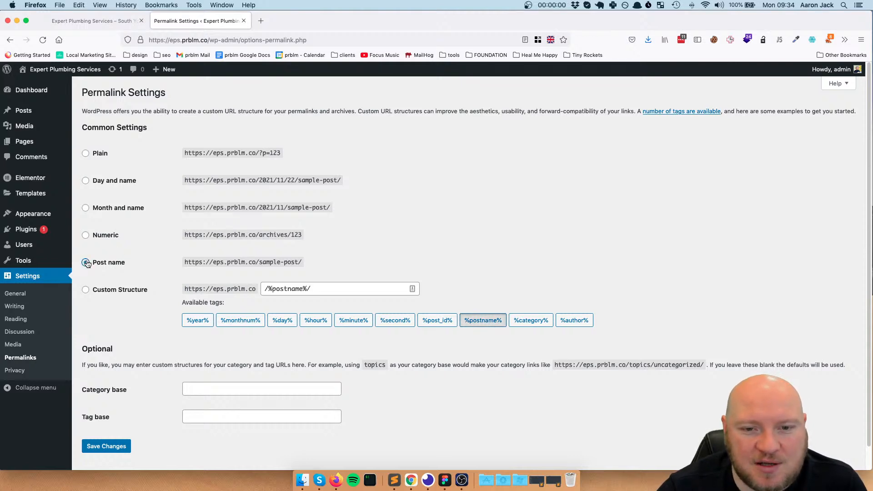
{"action": "left_click", "coordinate": [87, 445]}
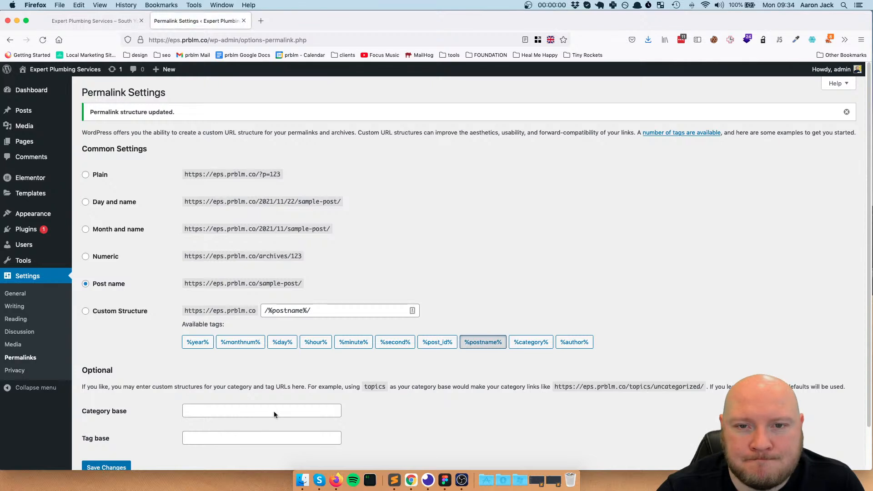
Open the Home page for editing and show its permalink section to check the URL slug
{"action": "mouse_move", "coordinate": [23, 143]}
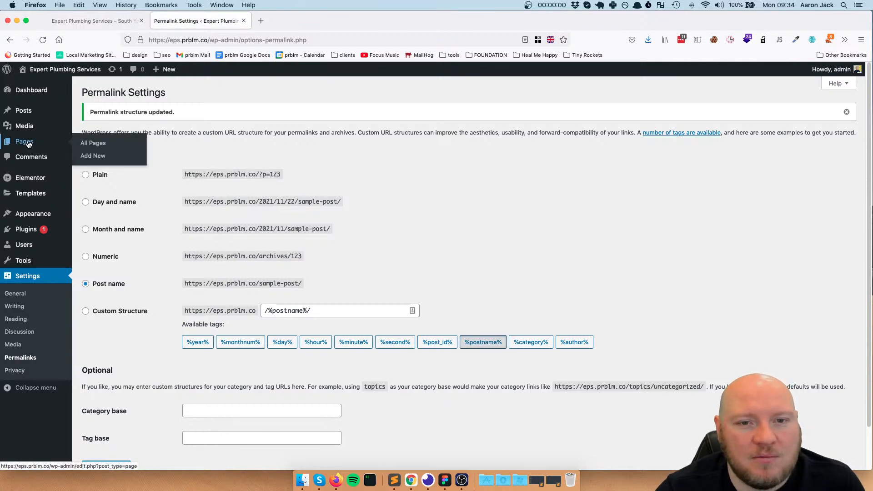
{"action": "left_click", "coordinate": [93, 144]}
{"action": "mouse_move", "coordinate": [109, 164]}
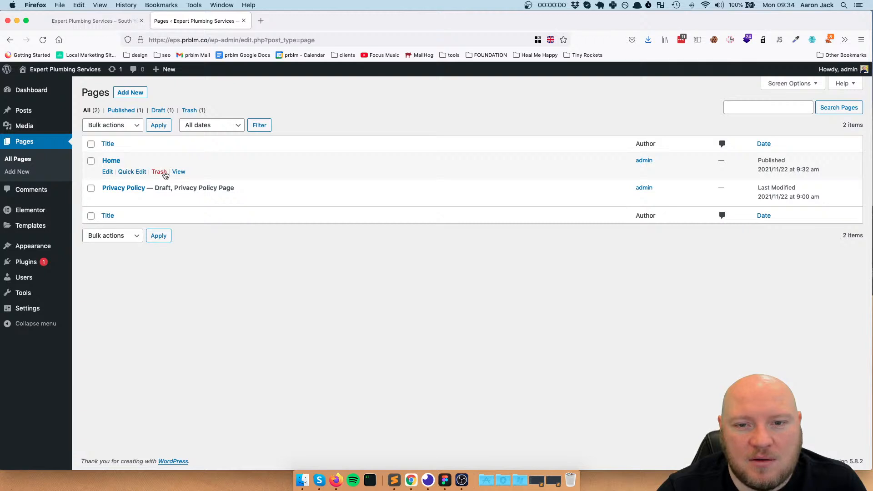
{"action": "left_click", "coordinate": [108, 172]}
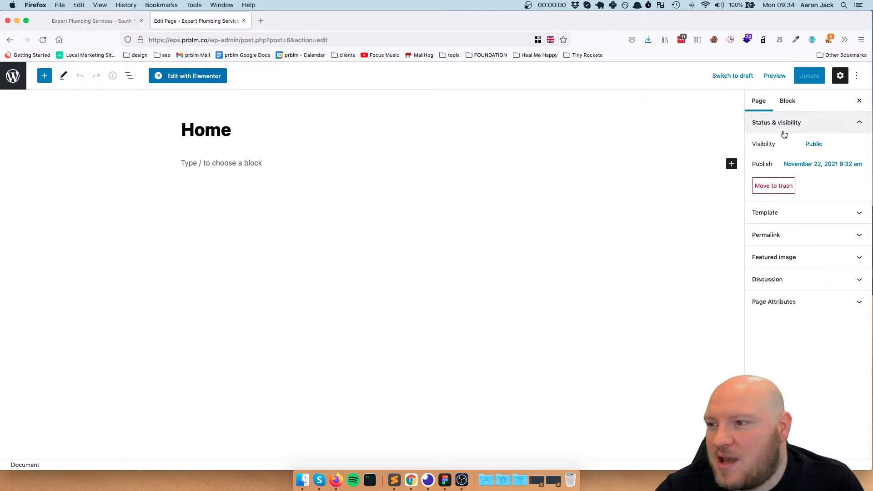
{"action": "left_click", "coordinate": [768, 235]}
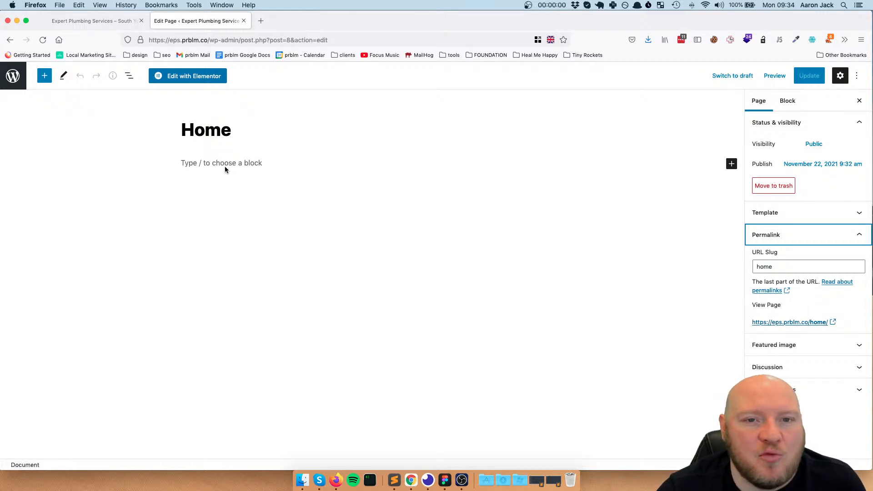
Preview the Home page in a new tab and check its heading and address
{"action": "left_click", "coordinate": [773, 75]}
{"action": "left_click", "coordinate": [740, 164]}
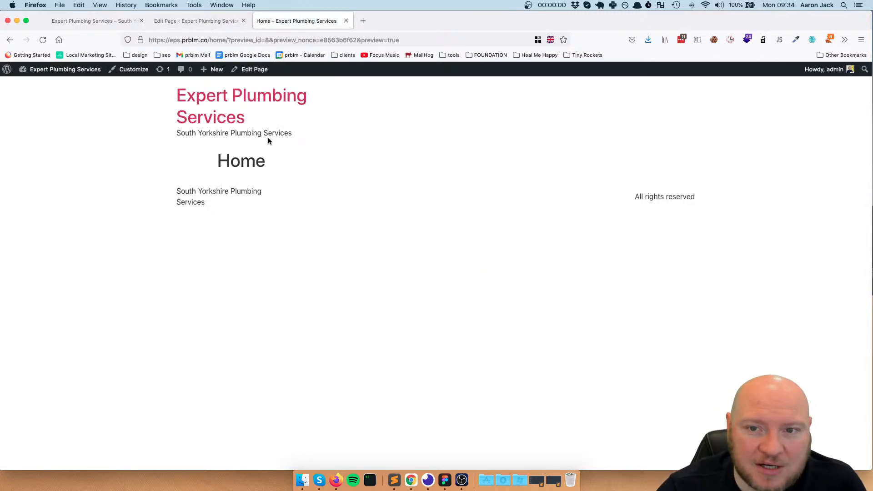
{"action": "left_click_drag", "start_coordinate": [259, 165], "coordinate": [217, 165]}
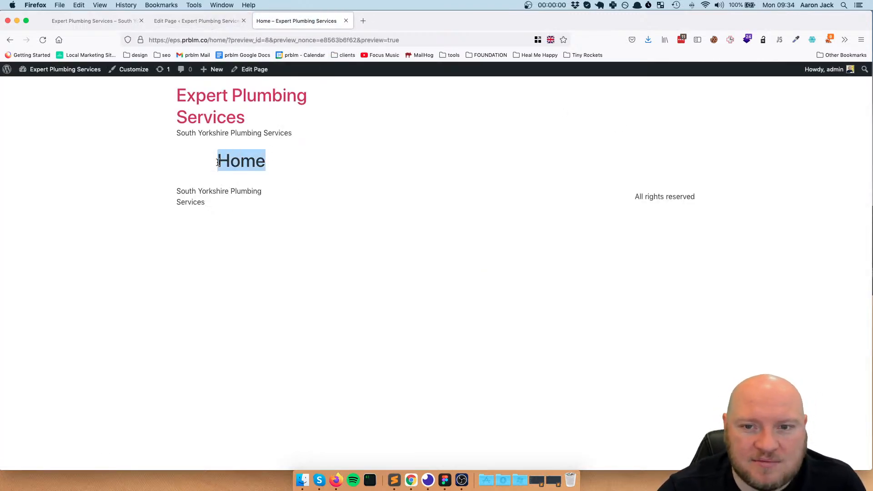
{"action": "left_click", "coordinate": [227, 40]}
Reload the live front page and compare its content with the Home page preview
{"action": "left_click", "coordinate": [102, 21]}
{"action": "mouse_move", "coordinate": [292, 165]}
{"action": "left_mouse_down"}
{"action": "mouse_move", "coordinate": [248, 167]}
{"action": "mouse_move", "coordinate": [283, 166]}
{"action": "left_mouse_up"}
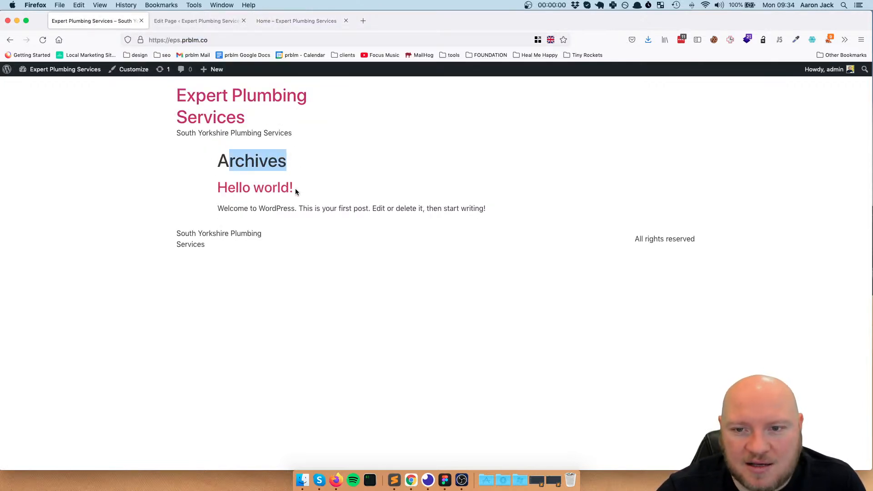
{"action": "left_click", "coordinate": [44, 40]}
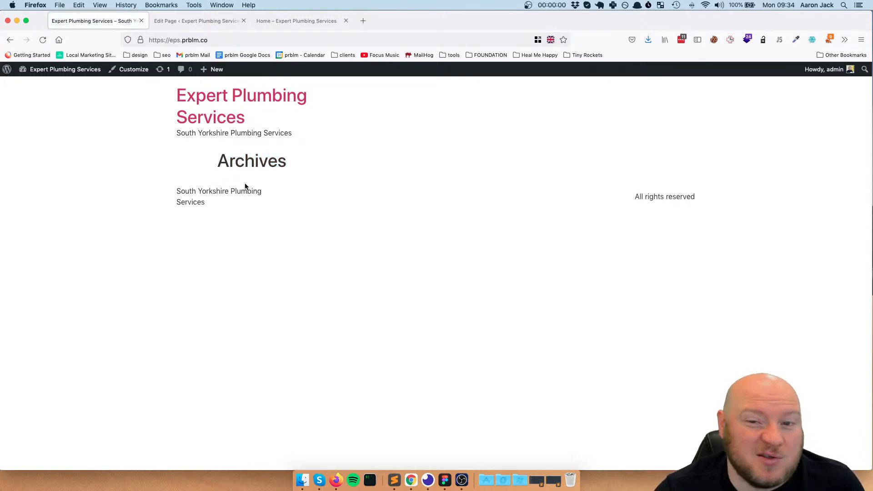
{"action": "left_click_drag", "start_coordinate": [236, 160], "coordinate": [286, 164]}
{"action": "left_click", "coordinate": [266, 159]}
{"action": "left_click", "coordinate": [293, 22]}
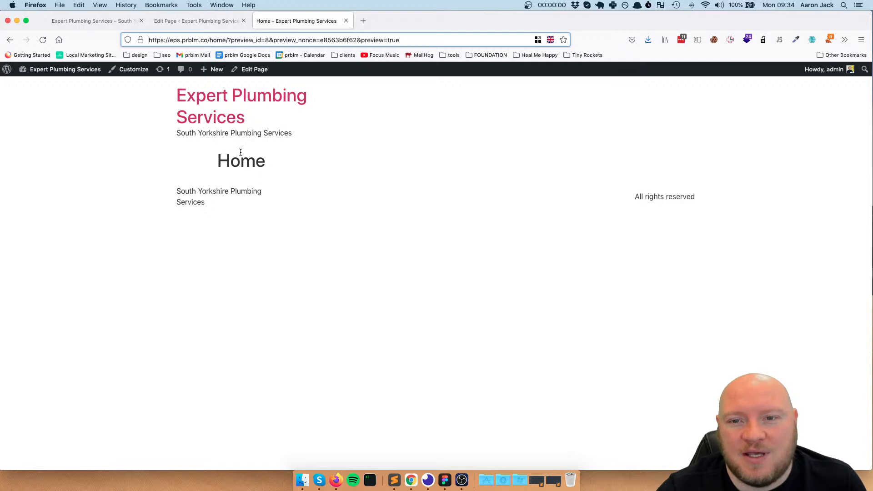
{"action": "left_click", "coordinate": [95, 23]}
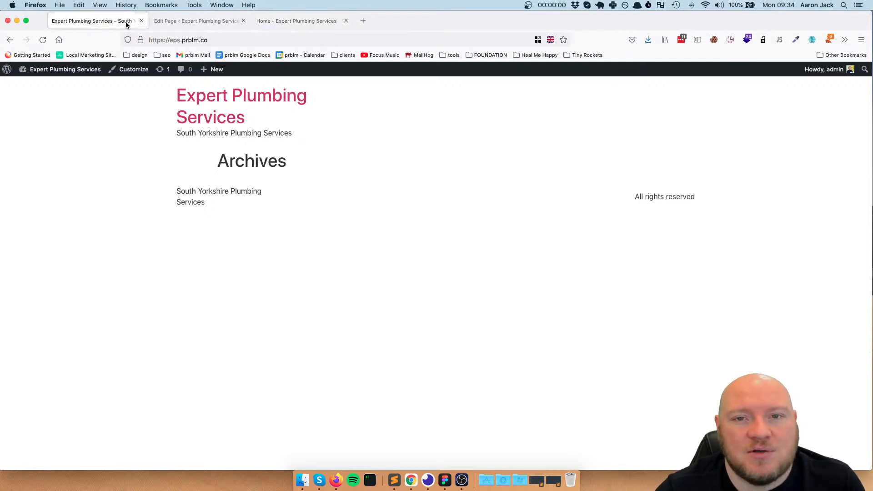
Leave the Home page editor and open the site's Reading settings
{"action": "left_click", "coordinate": [197, 21]}
{"action": "left_click", "coordinate": [12, 78]}
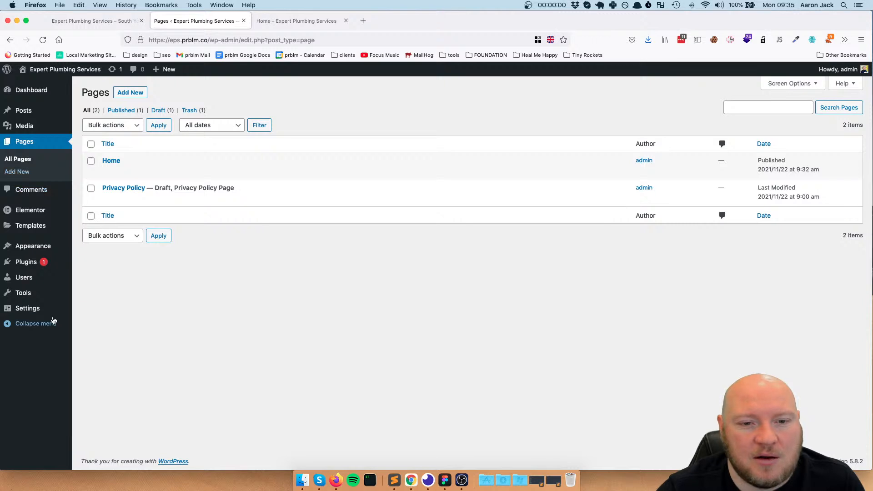
{"action": "mouse_move", "coordinate": [30, 311]}
{"action": "left_click", "coordinate": [87, 325]}
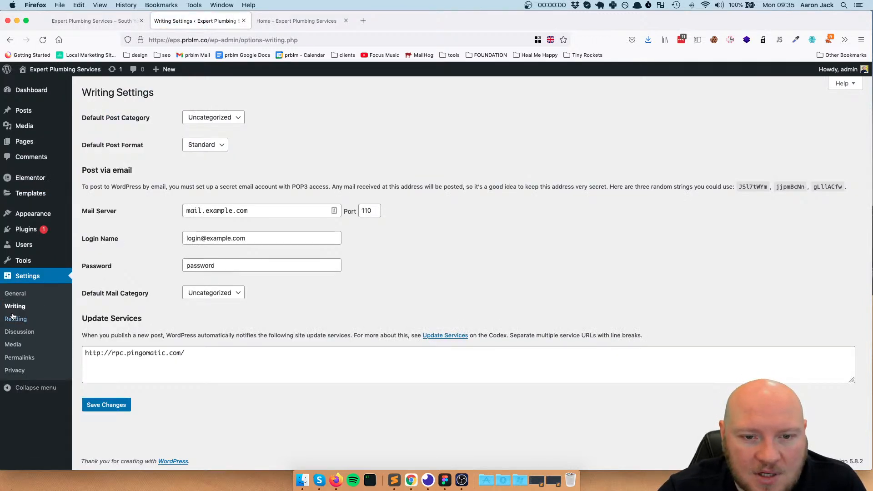
{"action": "left_click", "coordinate": [15, 322]}
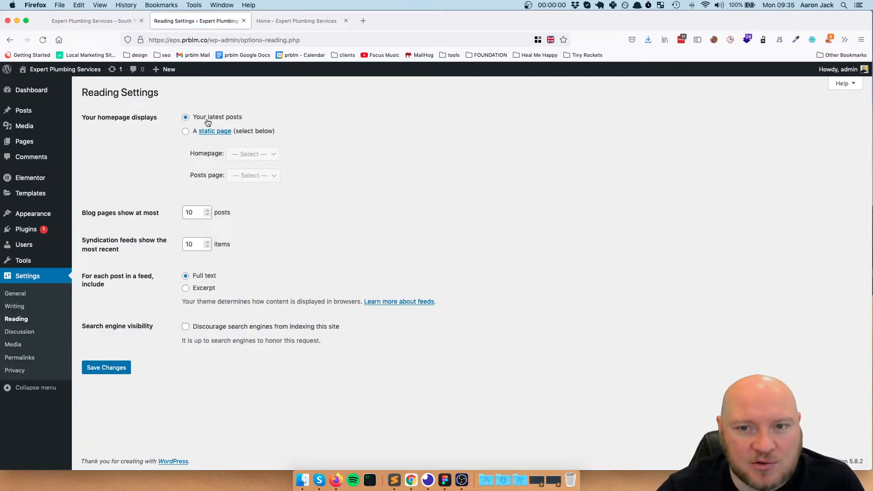
Set the site's homepage to a static page, choose Home as the homepage, and save the changes
{"action": "left_click", "coordinate": [186, 132]}
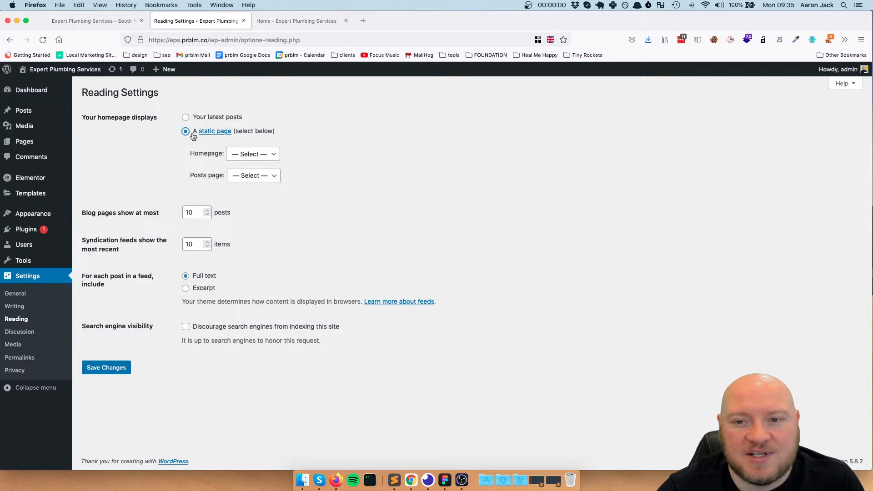
{"action": "left_click", "coordinate": [267, 154]}
{"action": "left_click", "coordinate": [256, 164]}
{"action": "left_click", "coordinate": [266, 176]}
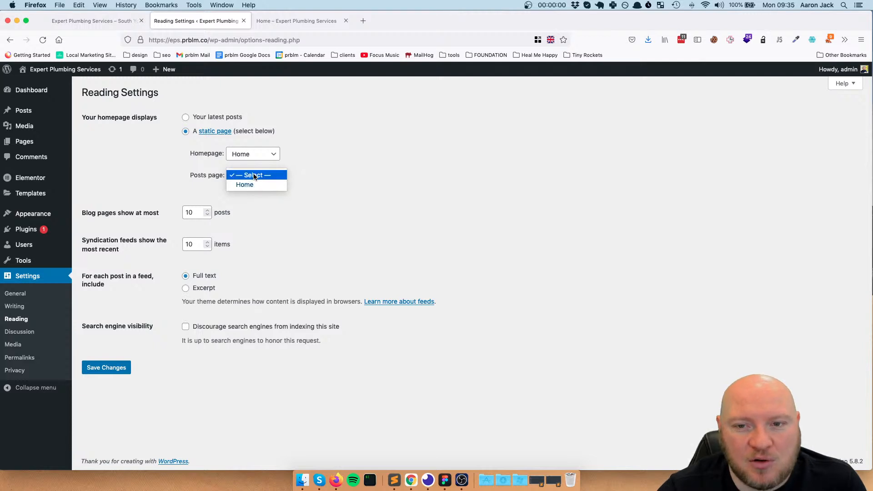
{"action": "left_click", "coordinate": [312, 176]}
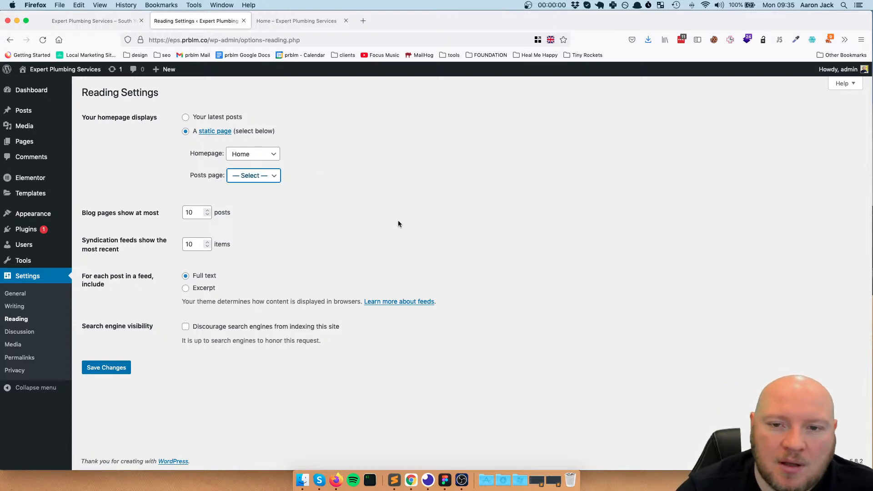
{"action": "left_click", "coordinate": [126, 369]}
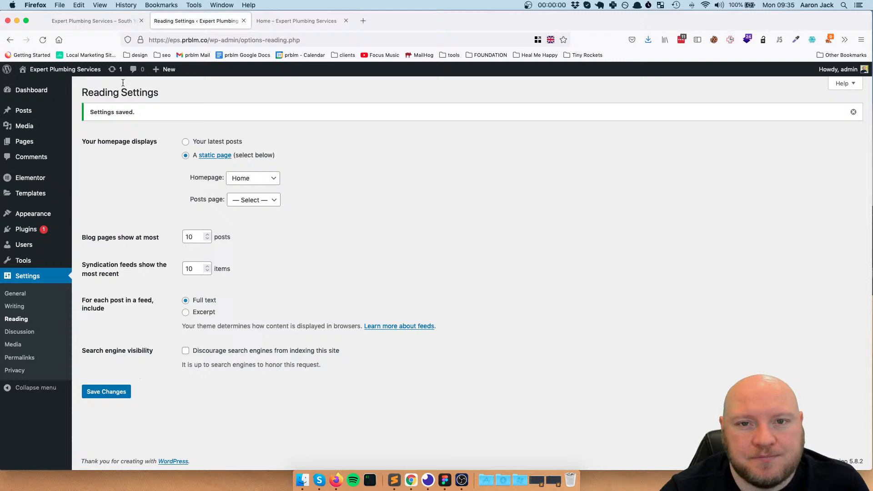
Reload the live front page and check which page heading it displays
{"action": "left_click", "coordinate": [122, 21]}
{"action": "left_click_drag", "start_coordinate": [317, 164], "coordinate": [230, 160]}
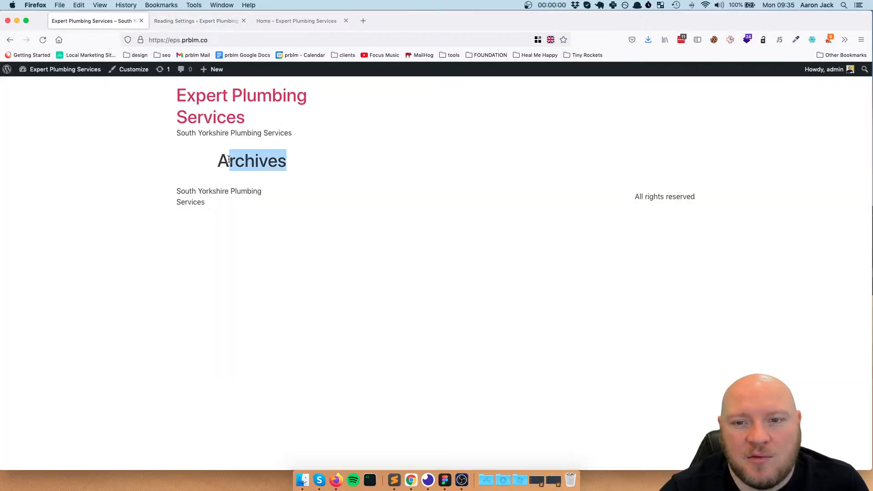
{"action": "left_click", "coordinate": [299, 160]}
{"action": "left_click", "coordinate": [45, 40]}
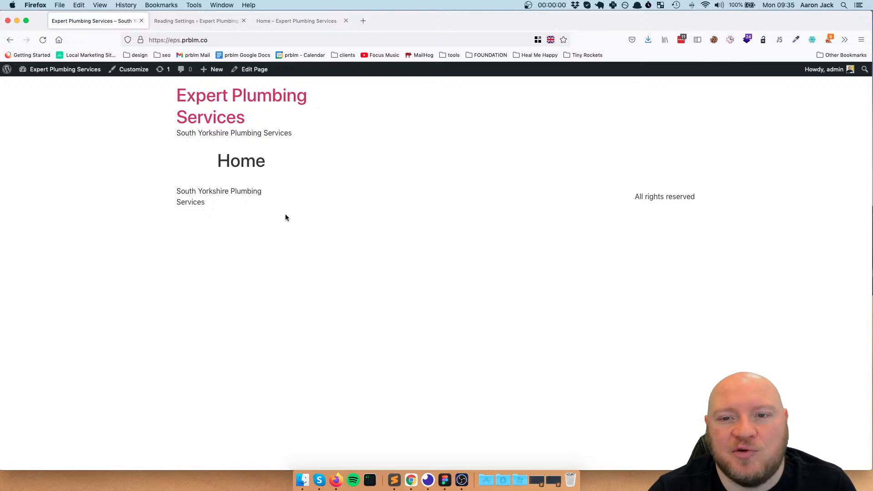
Go from the front page to the site's dashboard and close the tab with the Reading settings
{"action": "mouse_move", "coordinate": [56, 72]}
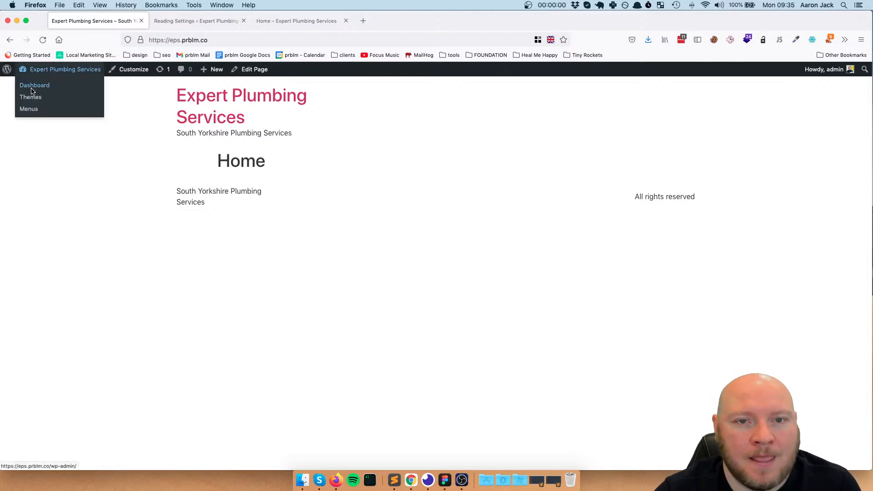
{"action": "left_click", "coordinate": [35, 88]}
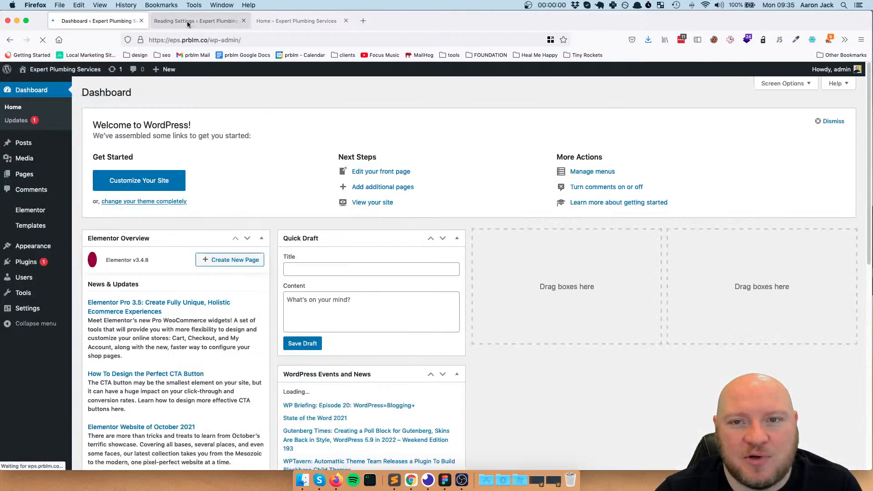
{"action": "left_click", "coordinate": [180, 23]}
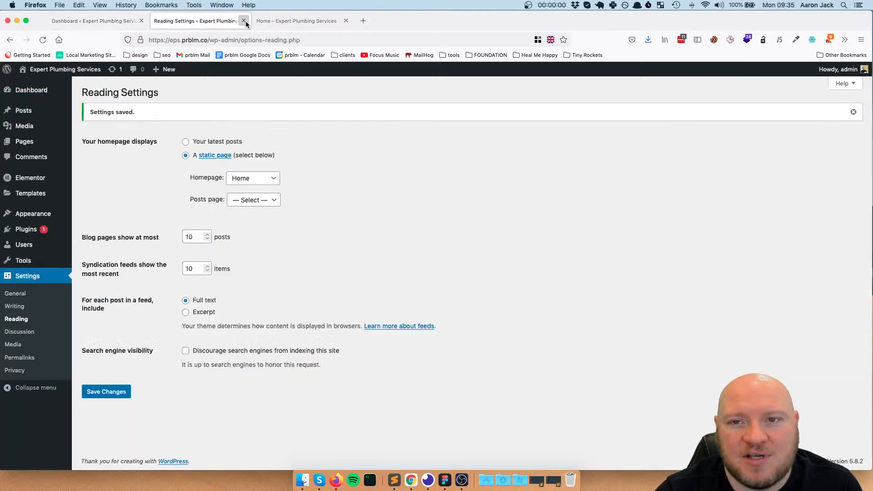
{"action": "left_click", "coordinate": [243, 21]}
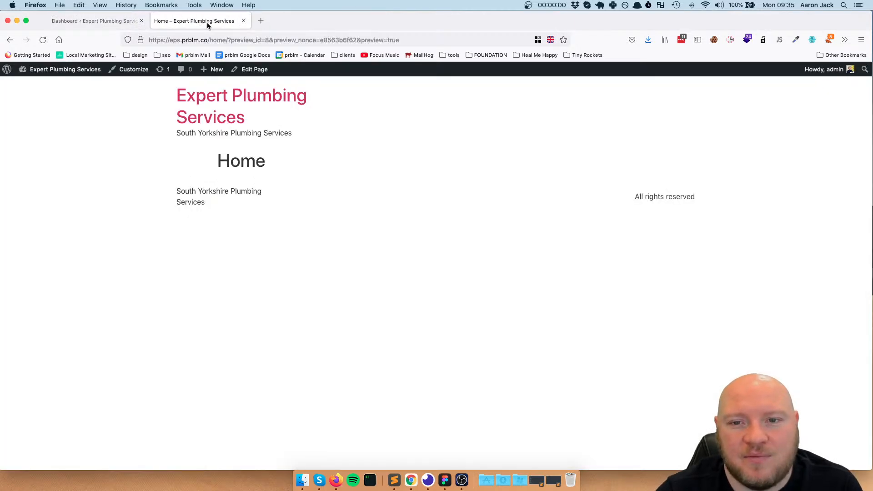
{"action": "left_click", "coordinate": [94, 21]}
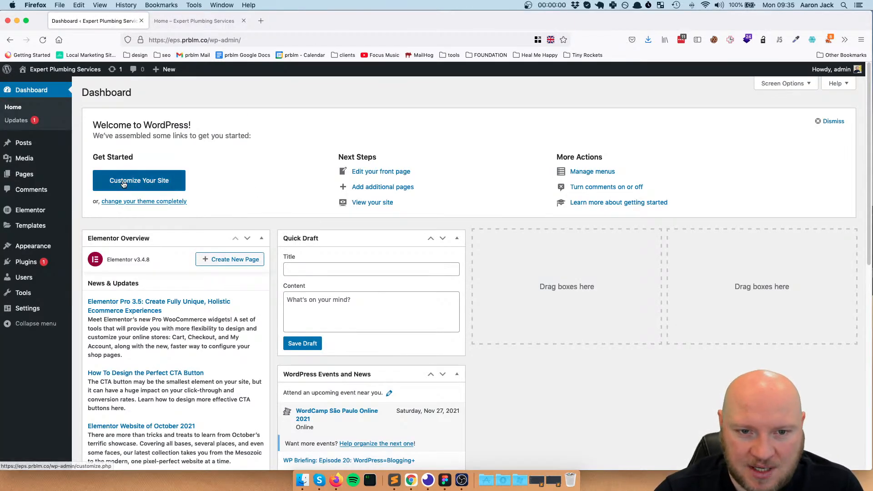
Open the Home page for editing, dismiss the autosave notice, and load the page in Elementor
{"action": "mouse_move", "coordinate": [53, 173]}
{"action": "left_click", "coordinate": [93, 176]}
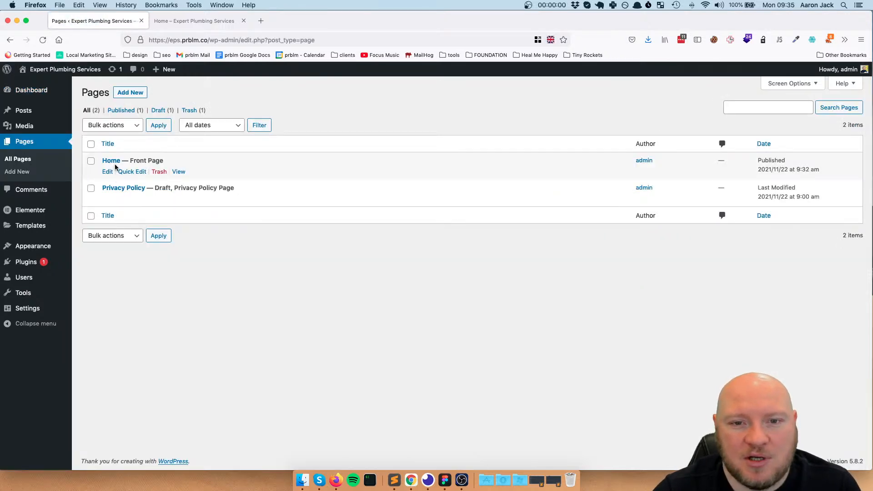
{"action": "left_click", "coordinate": [114, 161]}
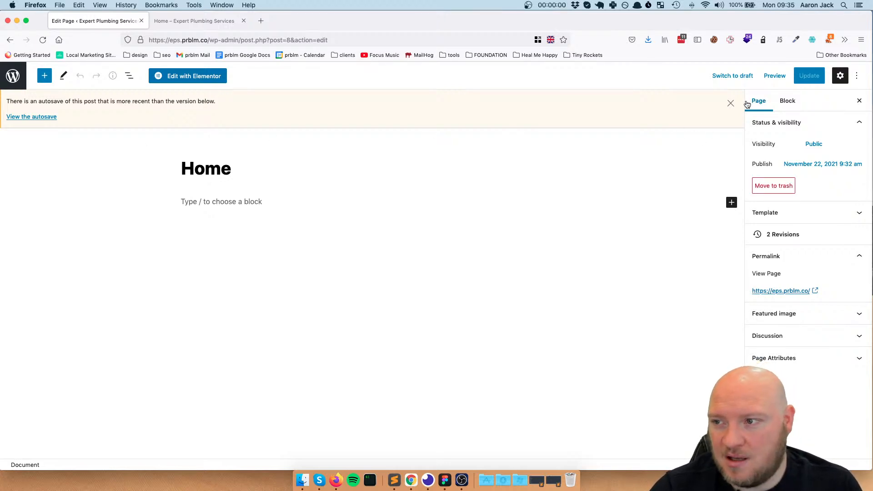
{"action": "left_click", "coordinate": [728, 103]}
{"action": "left_click", "coordinate": [191, 81]}
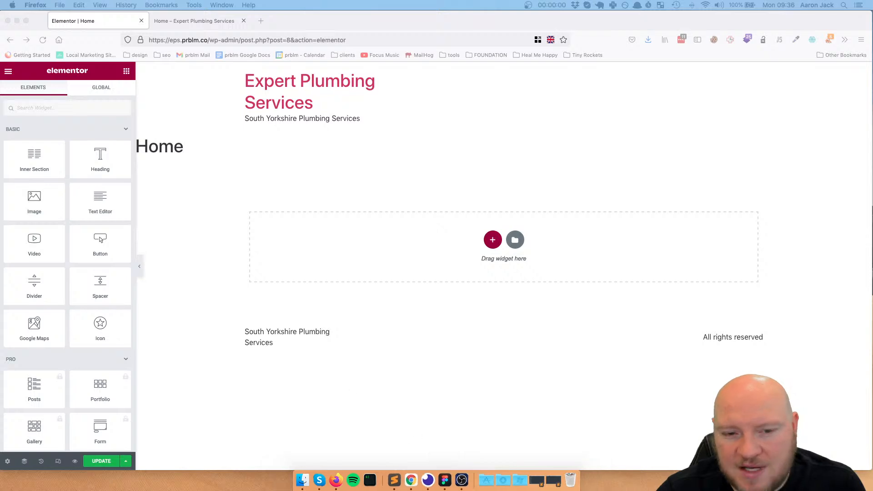
Review the homepage hero design in Figma and return to the Elementor editor in Firefox
{"action": "left_click_drag", "start_coordinate": [0, 18], "coordinate": [608, 30]}
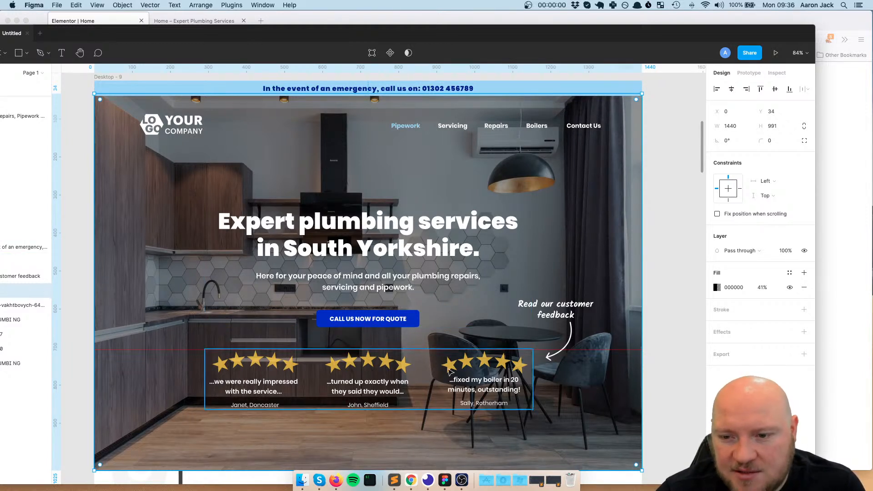
{"action": "left_click_drag", "start_coordinate": [453, 36], "coordinate": [0, 109]}
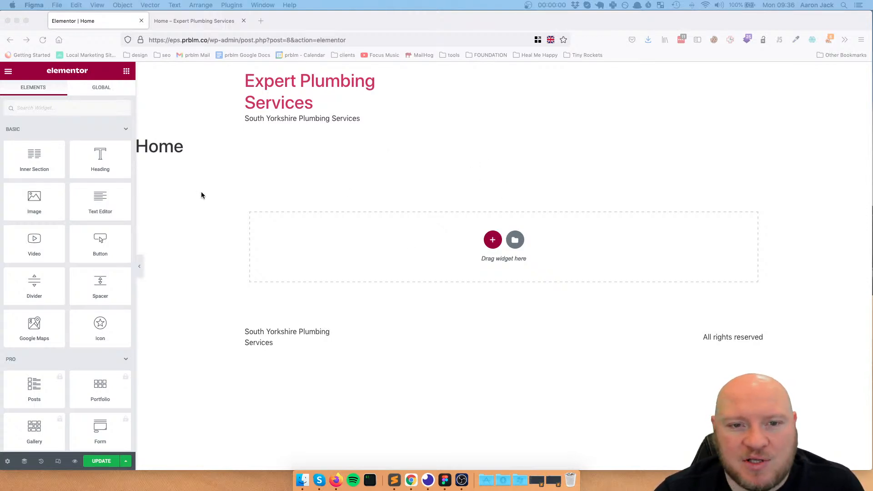
{"action": "left_click", "coordinate": [225, 231]}
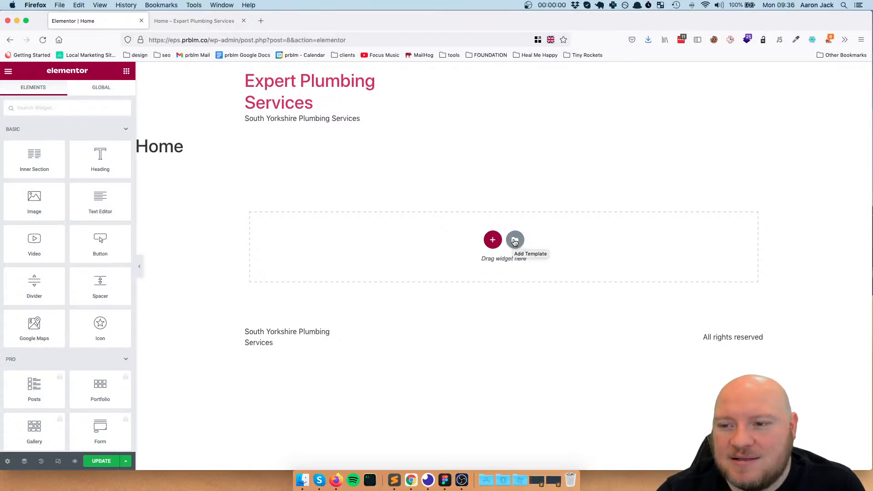
Open Elementor's template library and browse the ready-made blocks
{"action": "left_click", "coordinate": [515, 241]}
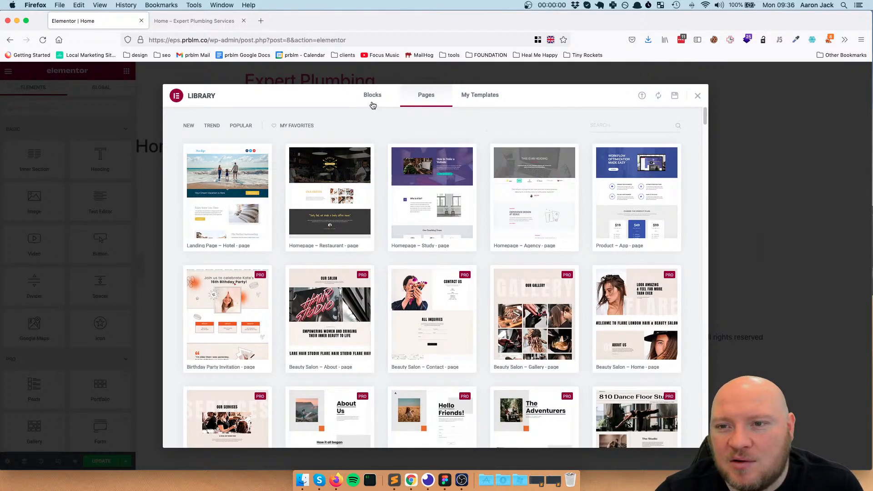
{"action": "left_click", "coordinate": [394, 101]}
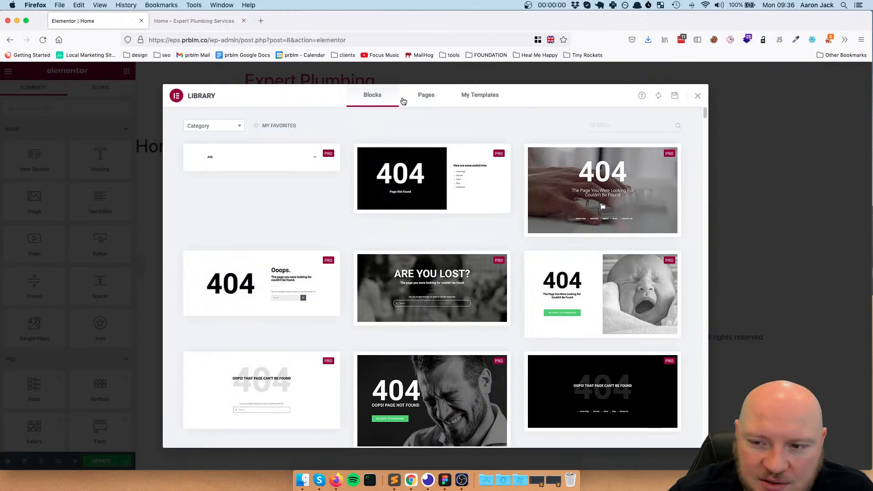
{"action": "scroll", "coordinate": [427, 191], "scroll_direction": "down", "scroll_amount": 10}
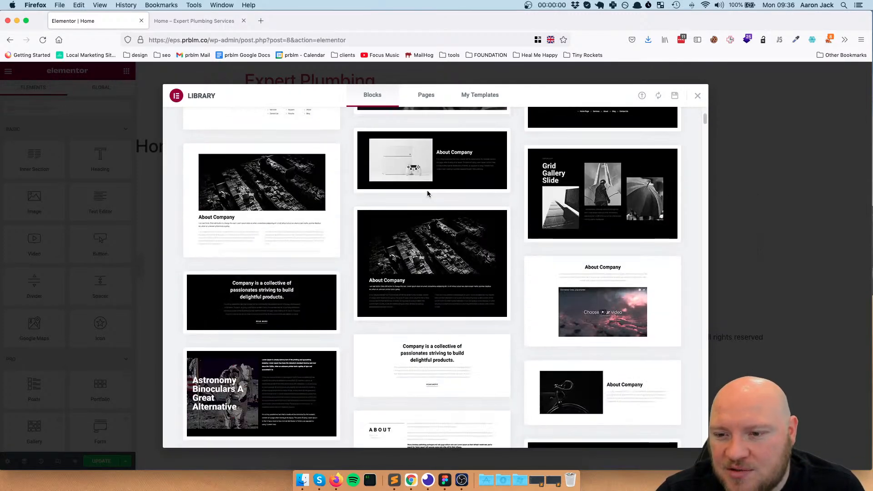
{"action": "scroll", "coordinate": [428, 194], "scroll_direction": "down", "scroll_amount": 8}
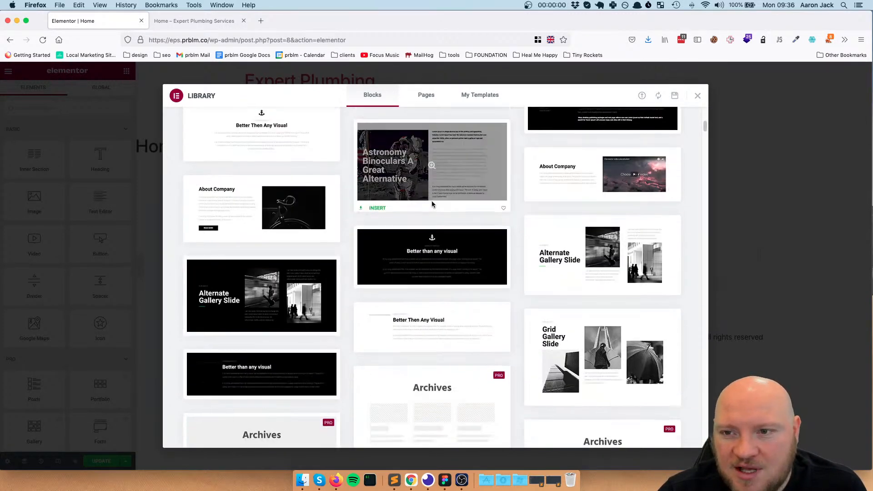
{"action": "scroll", "coordinate": [432, 204], "scroll_direction": "down", "scroll_amount": 10}
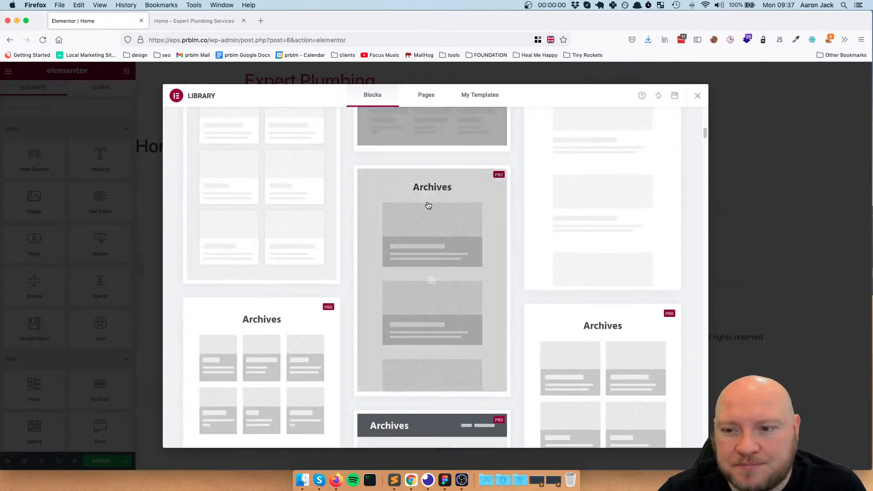
{"action": "scroll", "coordinate": [429, 206], "scroll_direction": "down", "scroll_amount": 1}
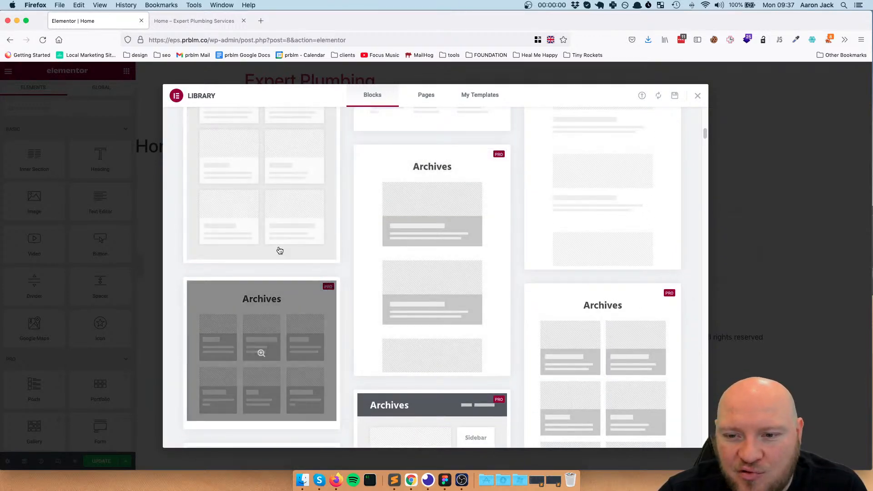
{"action": "scroll", "coordinate": [485, 207], "scroll_direction": "up", "scroll_amount": 4}
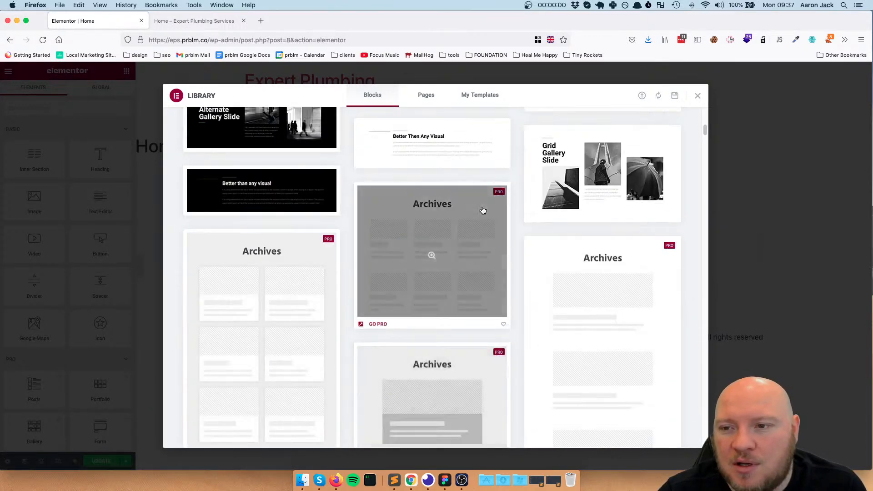
{"action": "scroll", "coordinate": [483, 210], "scroll_direction": "up", "scroll_amount": 10}
{"action": "scroll", "coordinate": [287, 221], "scroll_direction": "up", "scroll_amount": 5}
{"action": "scroll", "coordinate": [287, 222], "scroll_direction": "up", "scroll_amount": 1}
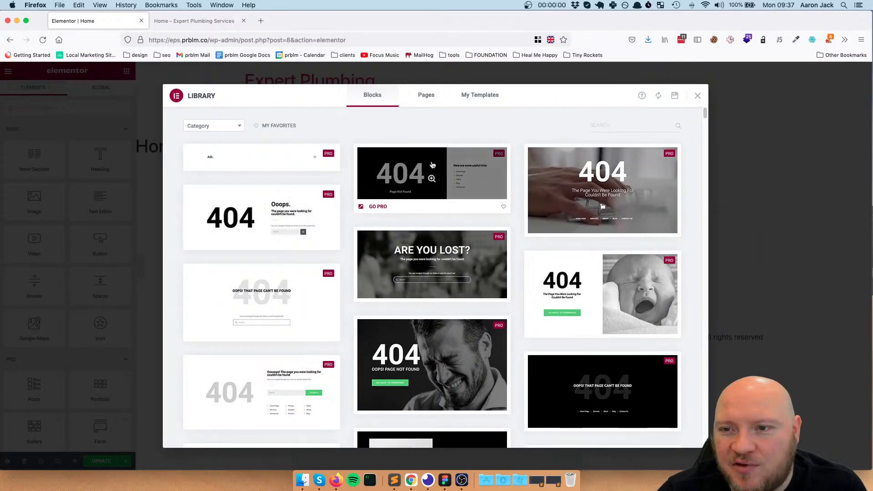
Browse the library's page templates and the saved templates, and close the library
{"action": "left_click", "coordinate": [429, 96]}
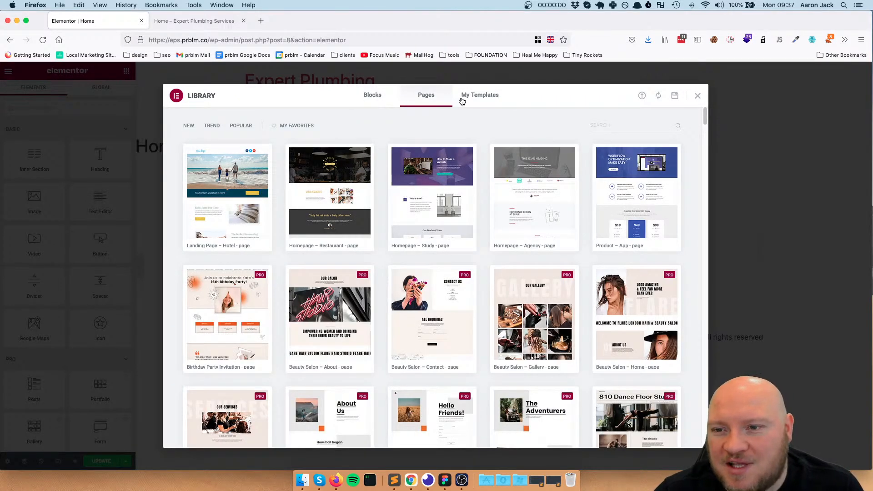
{"action": "scroll", "coordinate": [484, 196], "scroll_direction": "down", "scroll_amount": 10}
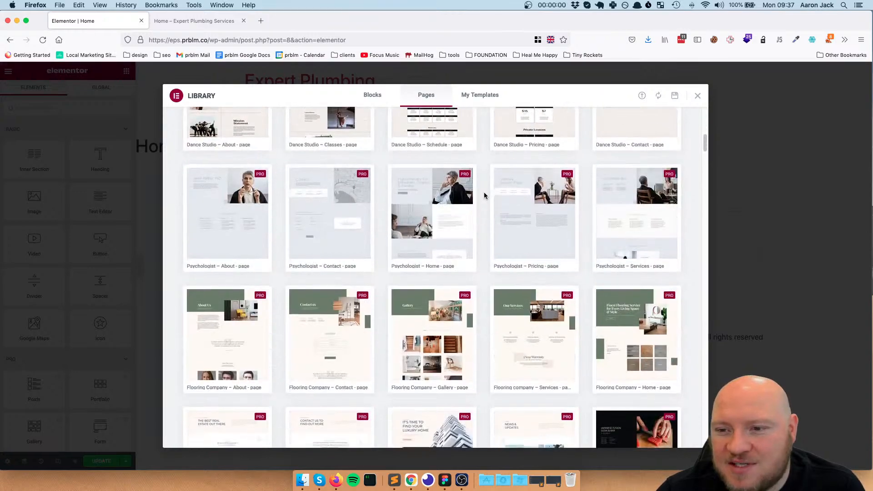
{"action": "scroll", "coordinate": [484, 195], "scroll_direction": "down", "scroll_amount": 15}
{"action": "scroll", "coordinate": [449, 205], "scroll_direction": "up", "scroll_amount": 8}
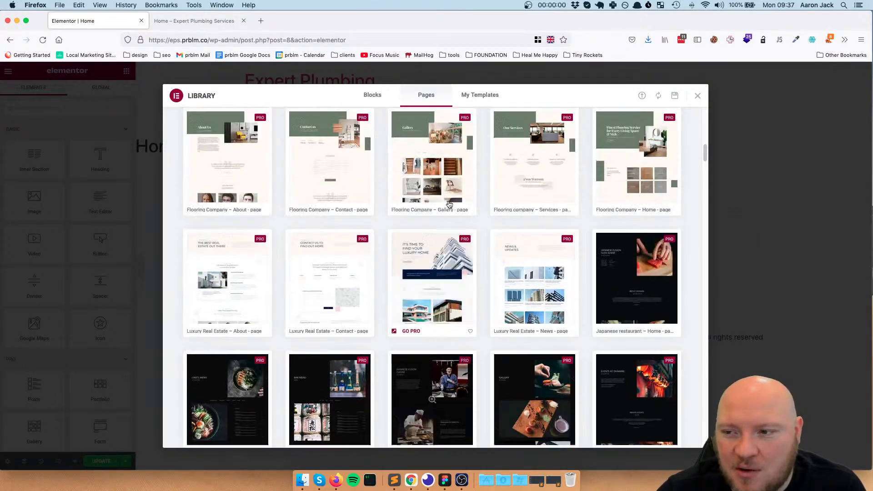
{"action": "left_click", "coordinate": [466, 96]}
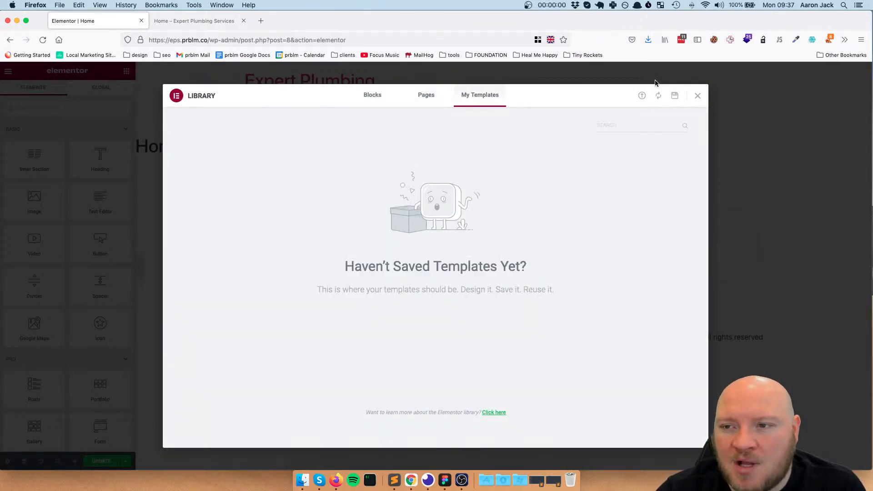
{"action": "left_click", "coordinate": [697, 96]}
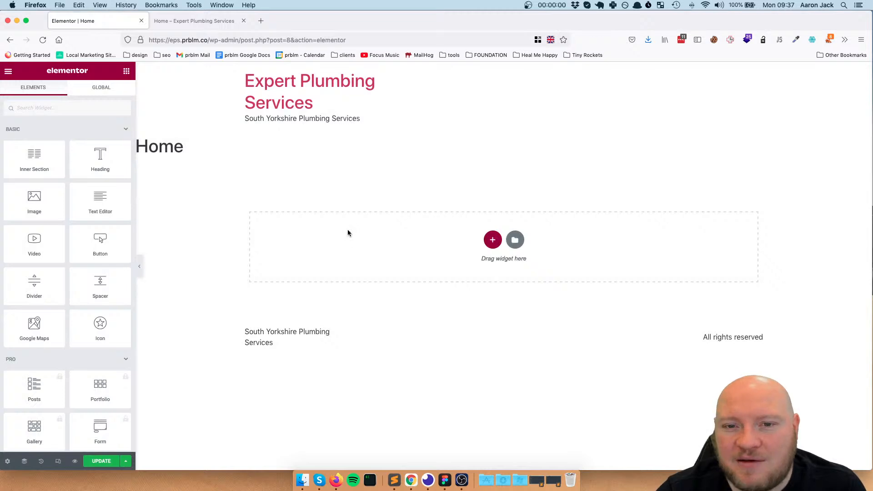
Add a new single-column section to the Home page and return to the list of widgets
{"action": "left_click", "coordinate": [490, 244]}
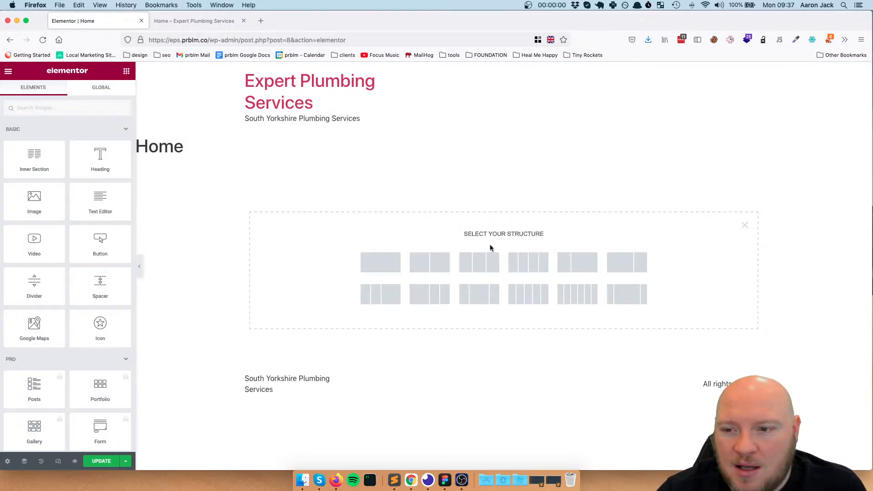
{"action": "left_click", "coordinate": [386, 268]}
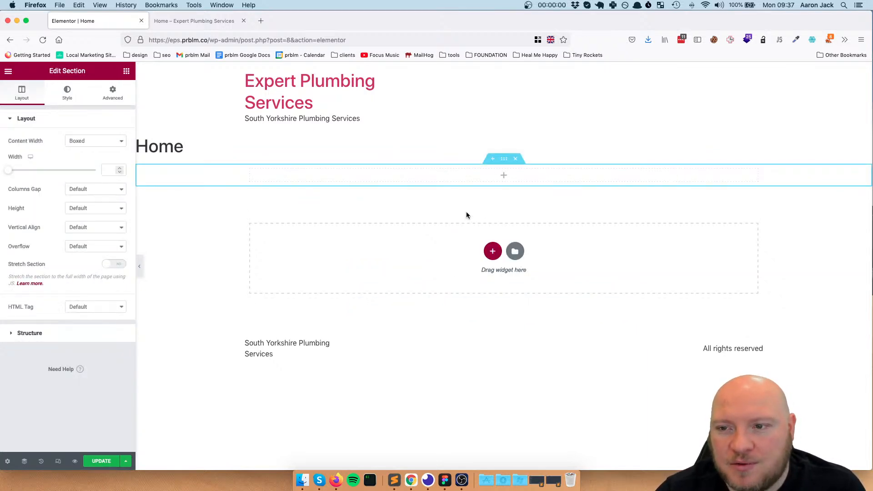
{"action": "left_click", "coordinate": [126, 72]}
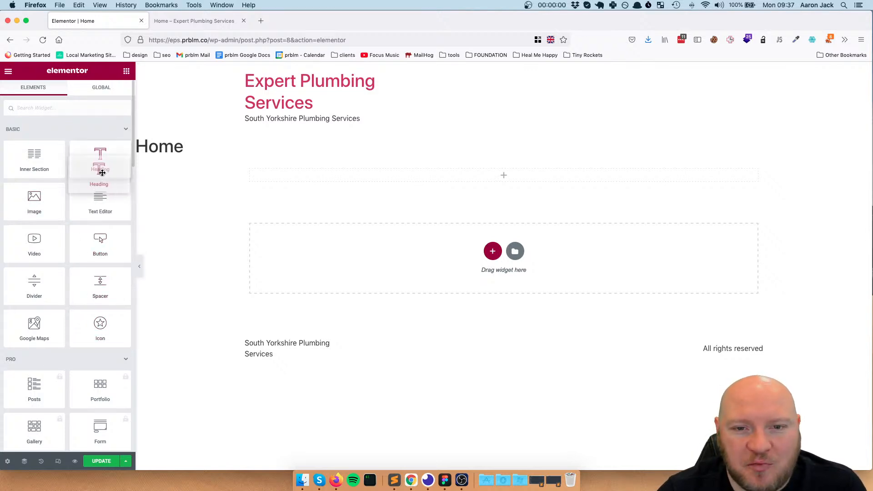
Add a Heading, a Text Editor and a Button widget, stacked in that order, to the new single-column section
{"action": "left_click_drag", "start_coordinate": [99, 157], "coordinate": [483, 178]}
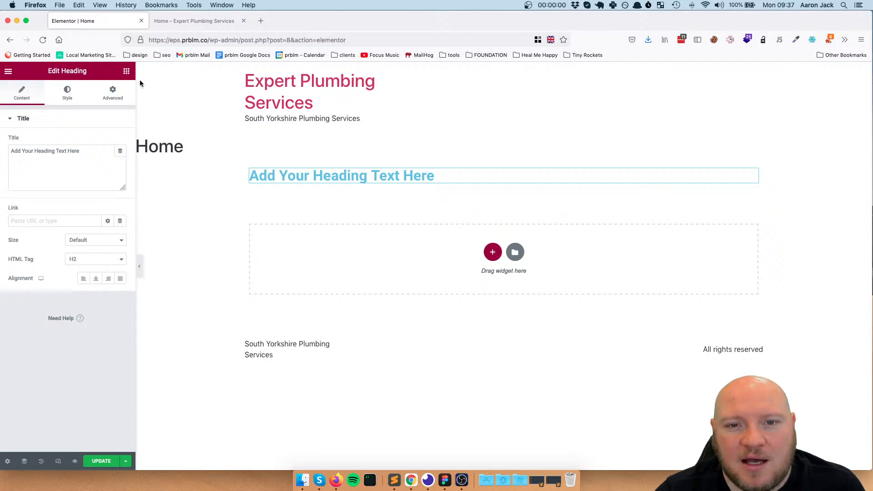
{"action": "left_click", "coordinate": [127, 72]}
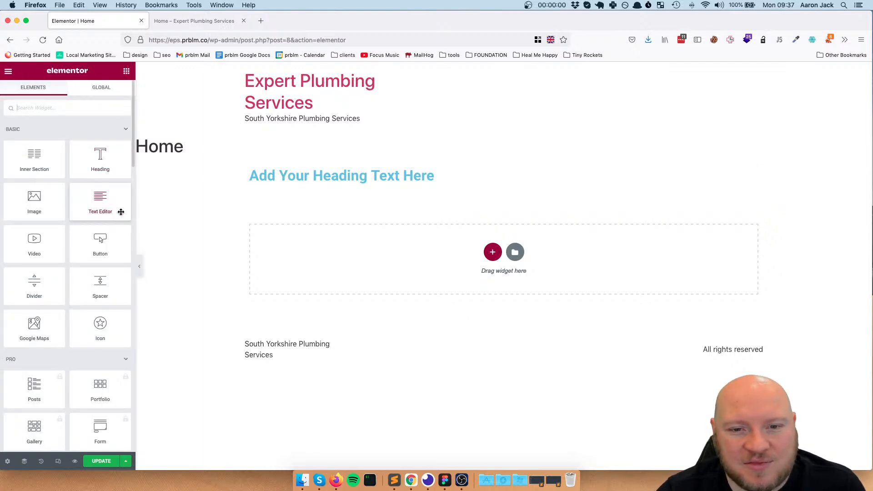
{"action": "left_click_drag", "start_coordinate": [100, 199], "coordinate": [384, 184]}
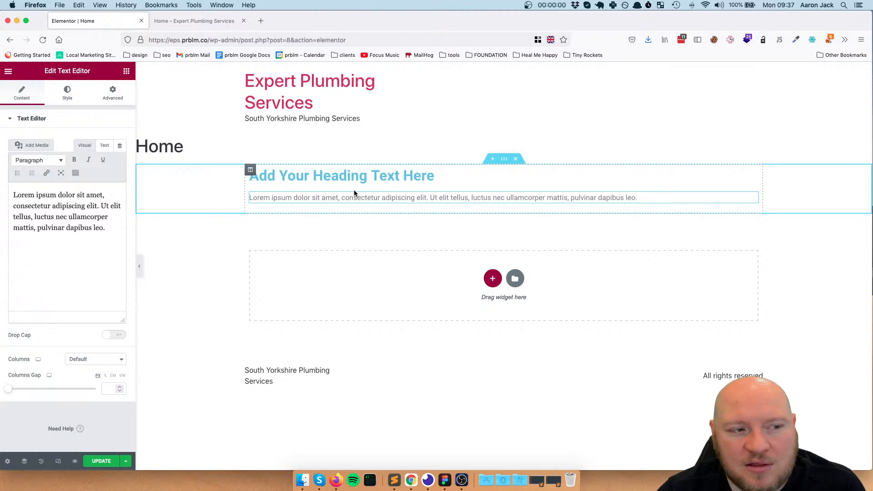
{"action": "left_click", "coordinate": [127, 72]}
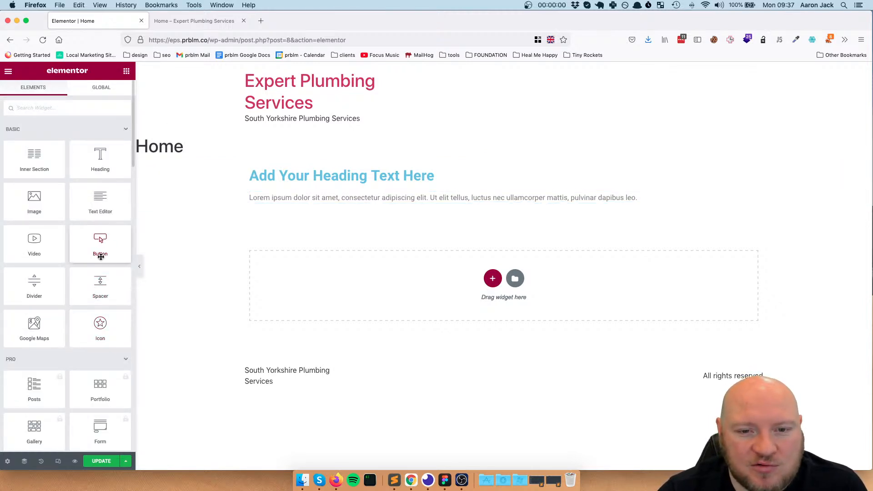
{"action": "left_click_drag", "start_coordinate": [115, 246], "coordinate": [307, 213]}
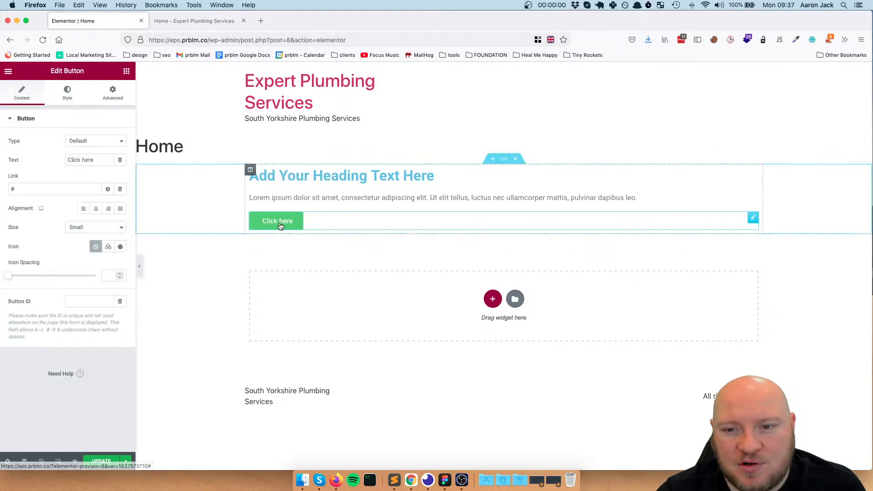
Replace the placeholder heading title with "Expert plumbing services in South Yorkshire."
{"action": "left_click", "coordinate": [366, 177]}
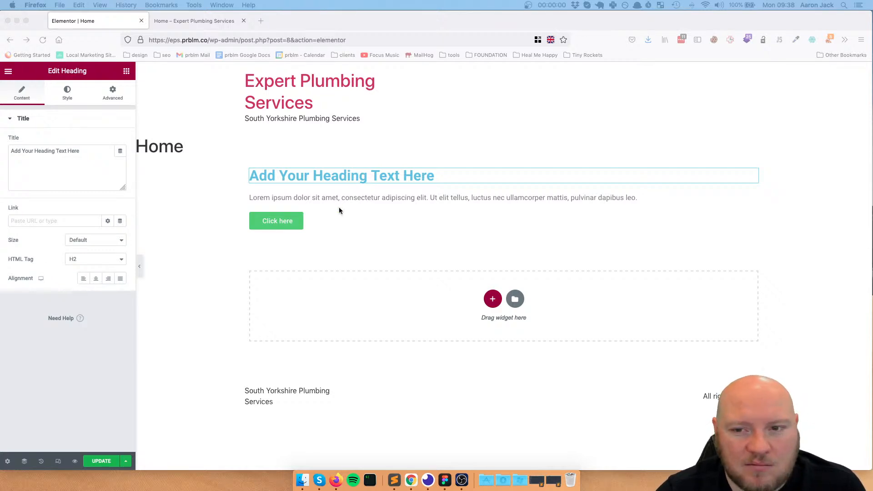
{"action": "left_click", "coordinate": [83, 152]}
{"action": "key", "text": "super+a"}
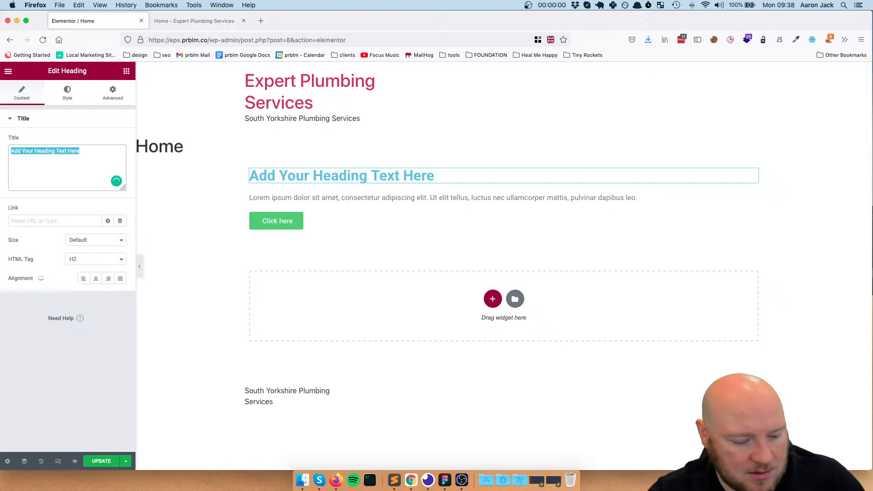
{"action": "type", "text": "Expert plumbing services in South Yorkshire."}
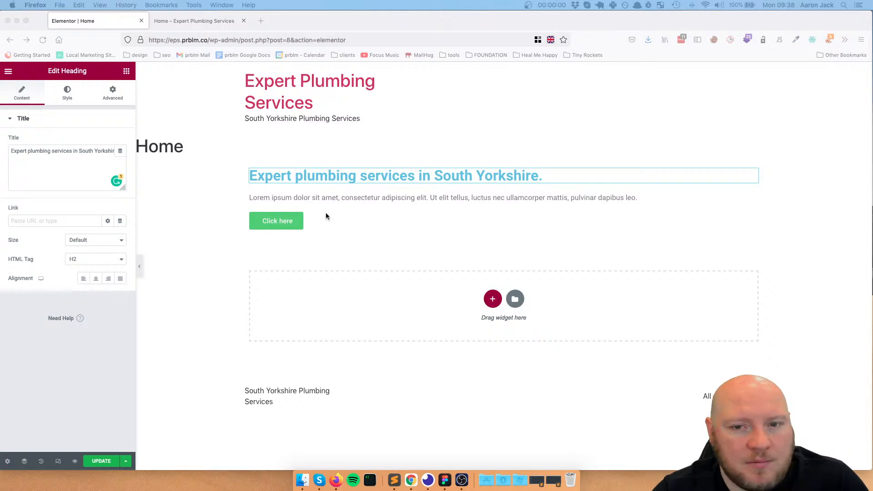
Replace the lorem ipsum paragraph with "Here for your peace of mind and all your plumbing repairs, servicing and pipework."
{"action": "left_click", "coordinate": [395, 198]}
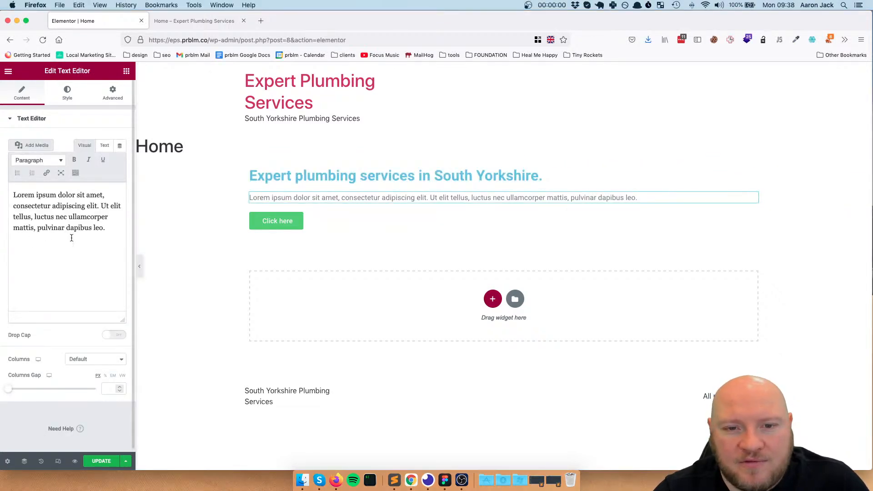
{"action": "left_click", "coordinate": [111, 230]}
{"action": "key", "text": "super+a"}
{"action": "type", "text": "Here for your peace of mind and all your plumbing repairs, servicing and pipework."}
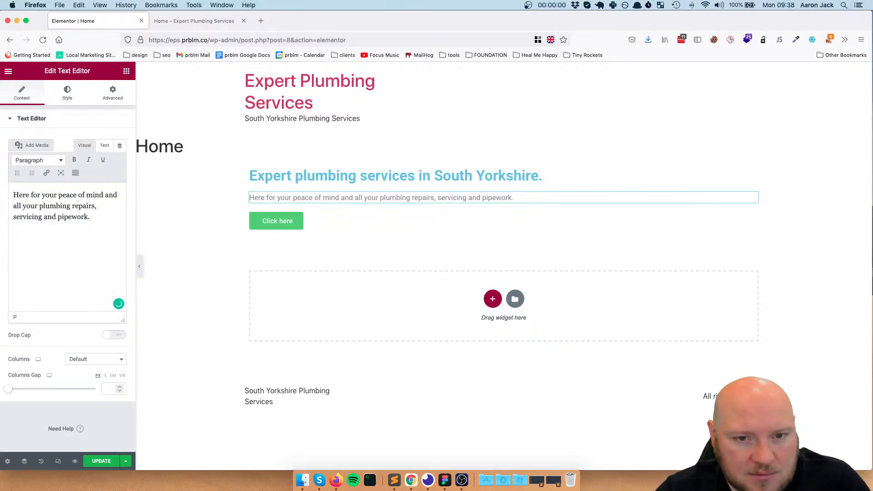
Set the button's text to "CALL US NOW FOR QUOTE" and update the page
{"action": "key", "text": "super+Tab"}
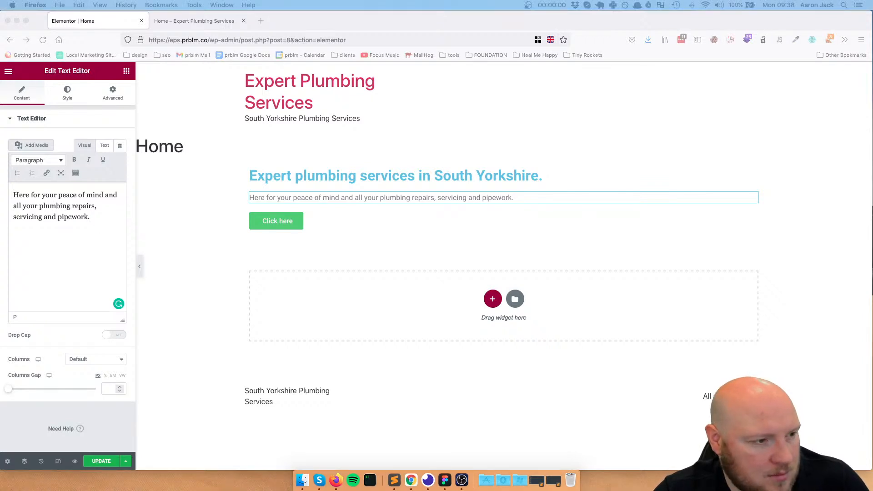
{"action": "left_click", "coordinate": [257, 224]}
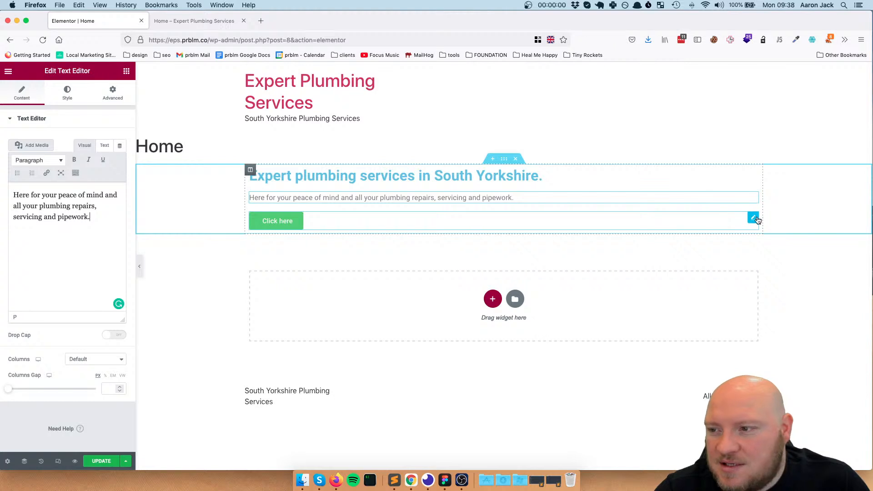
{"action": "left_click", "coordinate": [729, 214]}
{"action": "left_click", "coordinate": [70, 94]}
{"action": "left_click", "coordinate": [31, 98]}
{"action": "left_click", "coordinate": [97, 160]}
{"action": "left_click_drag", "start_coordinate": [98, 160], "coordinate": [45, 155]}
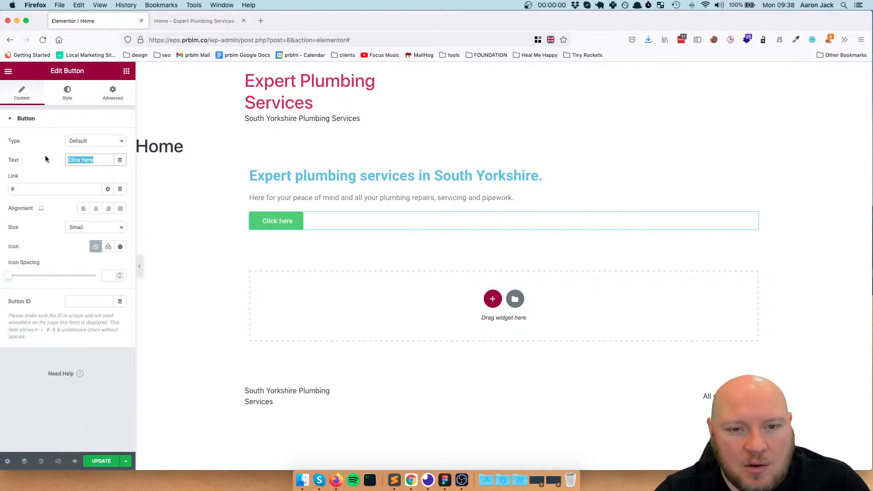
{"action": "type", "text": "CALL US NOW FOR QUOTE"}
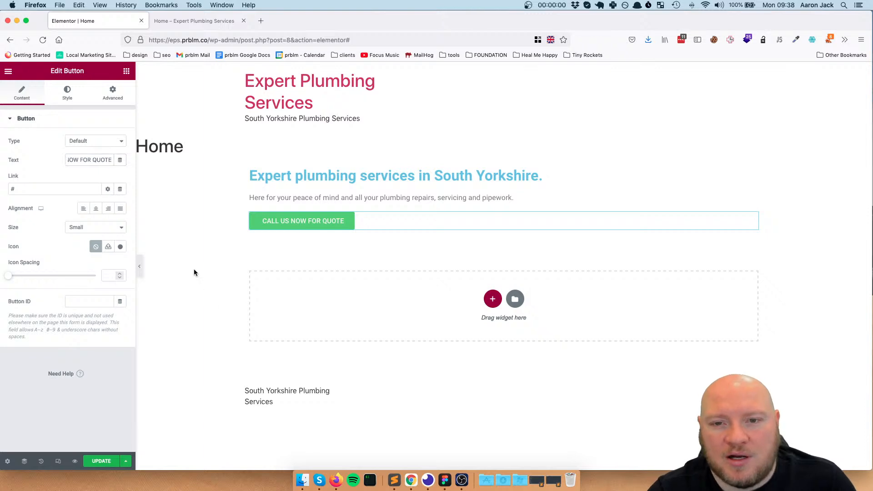
{"action": "left_click", "coordinate": [108, 460]}
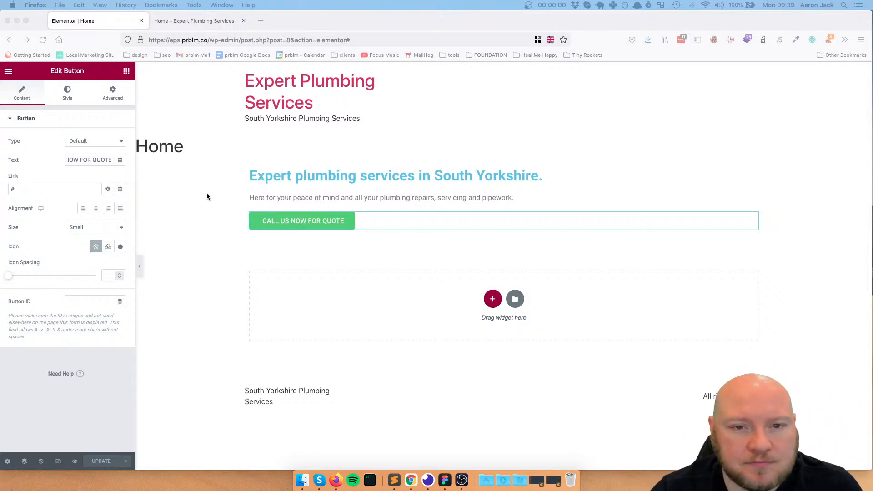
Open the style settings of the section holding the hero content and set its background type to Classic
{"action": "left_click", "coordinate": [504, 158]}
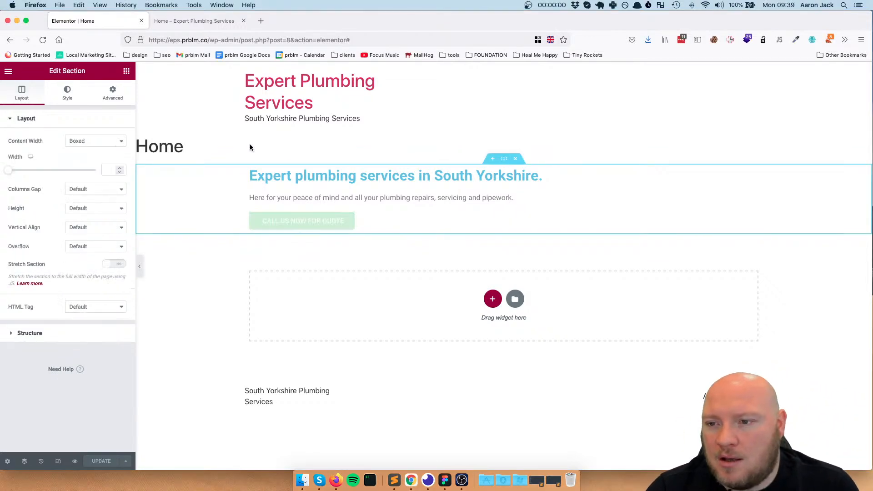
{"action": "left_click", "coordinate": [70, 89]}
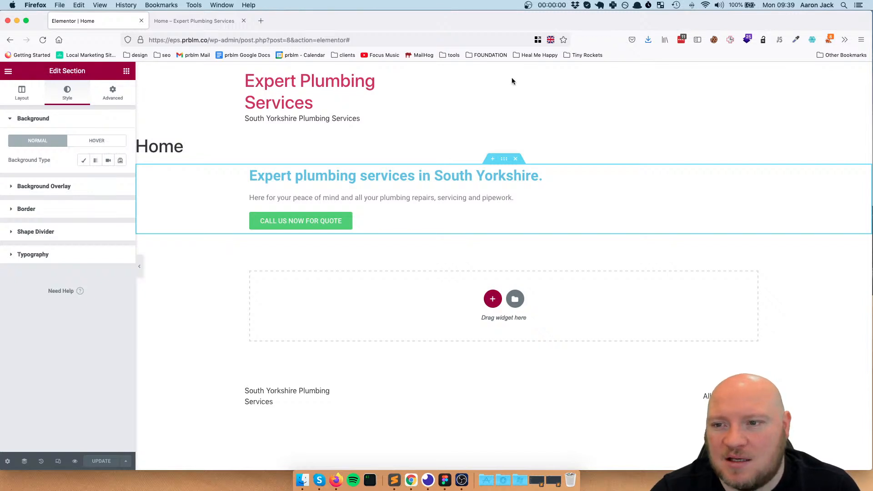
{"action": "left_click", "coordinate": [620, 102]}
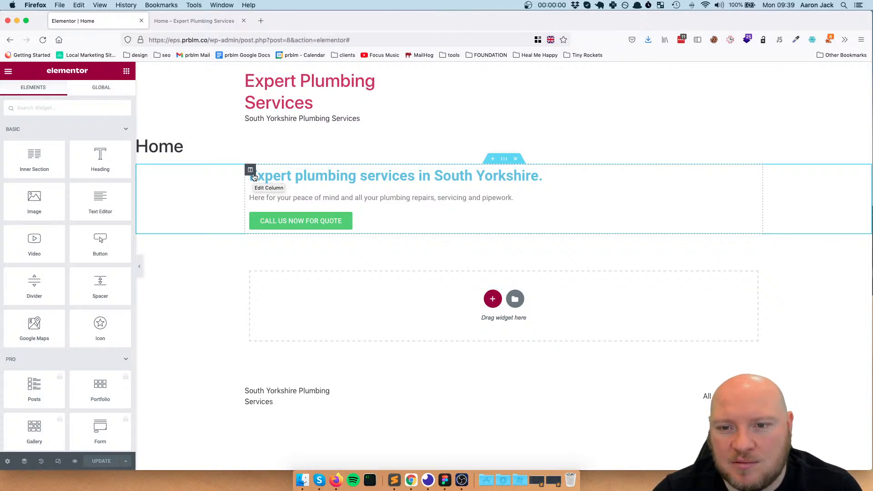
{"action": "left_click", "coordinate": [504, 161]}
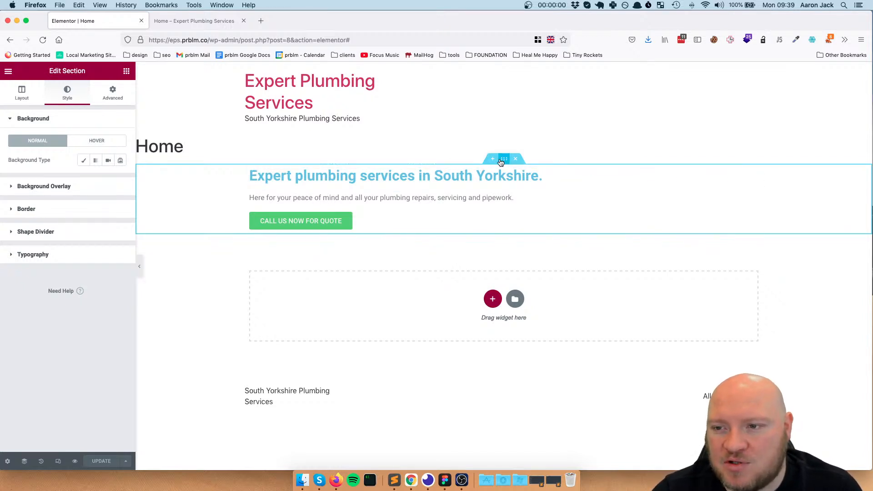
{"action": "mouse_move", "coordinate": [503, 163]}
{"action": "left_mouse_down"}
{"action": "mouse_move", "coordinate": [453, 190]}
{"action": "mouse_move", "coordinate": [504, 241]}
{"action": "mouse_move", "coordinate": [446, 201]}
{"action": "mouse_move", "coordinate": [469, 214]}
{"action": "mouse_move", "coordinate": [496, 173]}
{"action": "left_mouse_up"}
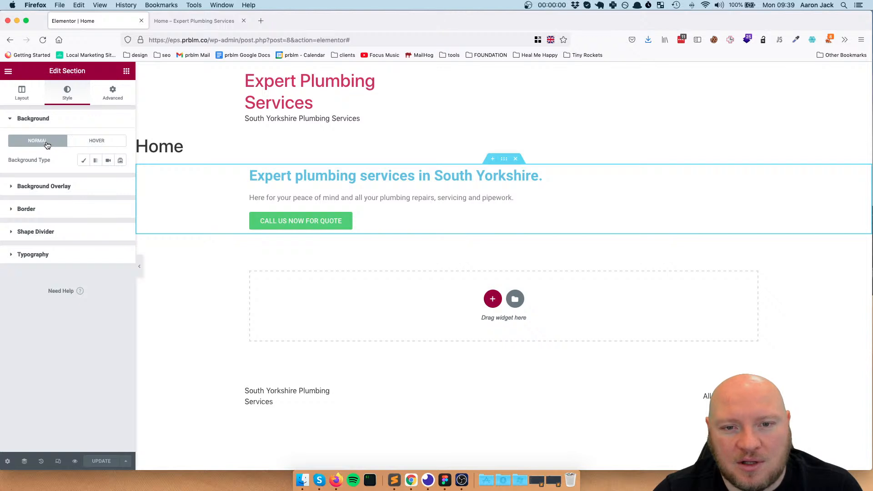
{"action": "left_click", "coordinate": [82, 162]}
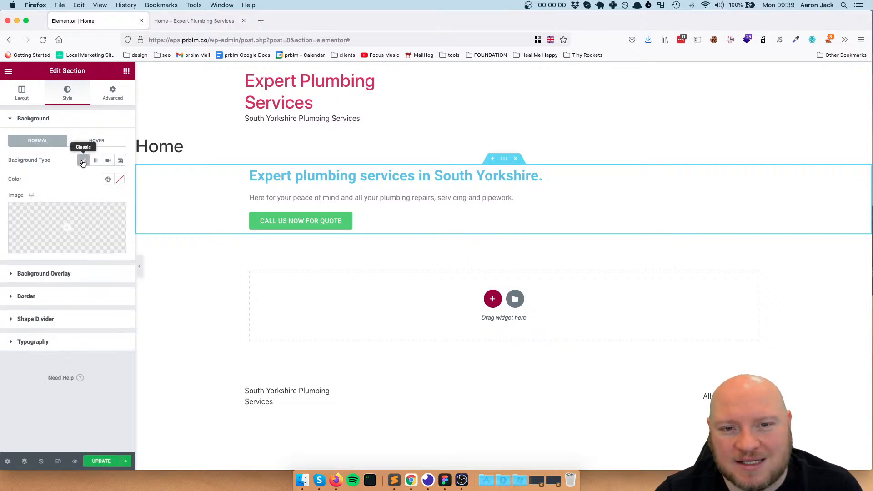
{"action": "mouse_move", "coordinate": [53, 211]}
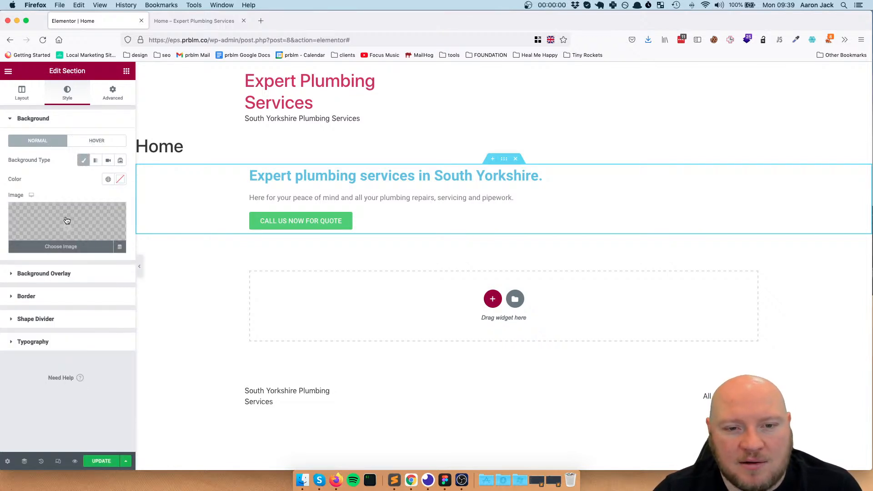
Upload the kitchen photo from the desktop to the media library and insert it as the section's background image
{"action": "left_click", "coordinate": [79, 228]}
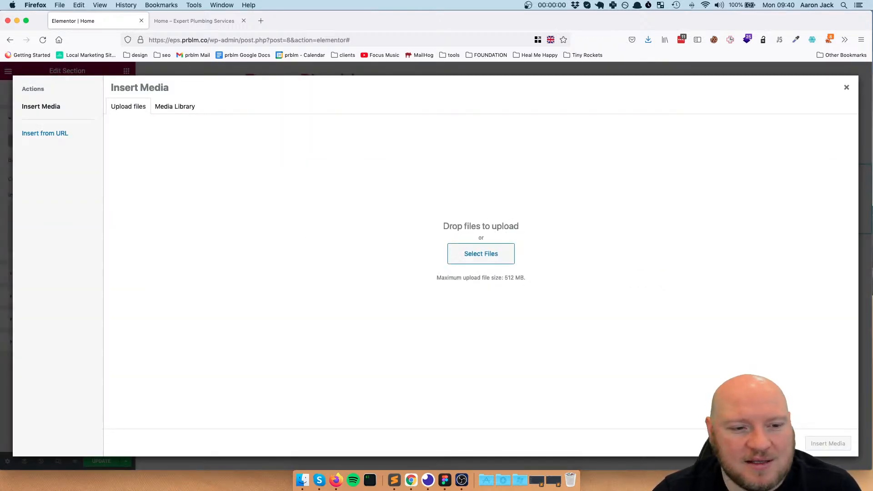
{"action": "key", "text": "F11"}
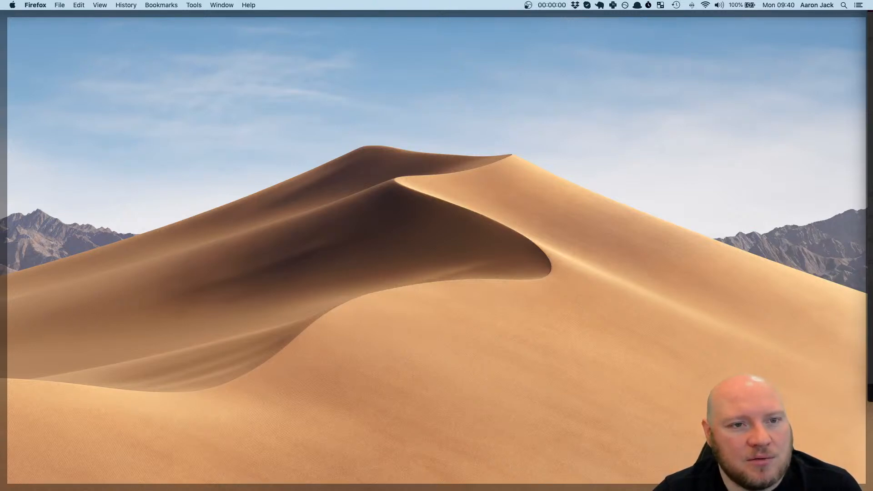
{"action": "key", "text": "F11"}
{"action": "left_click_drag", "start_coordinate": [1, 284], "coordinate": [488, 241]}
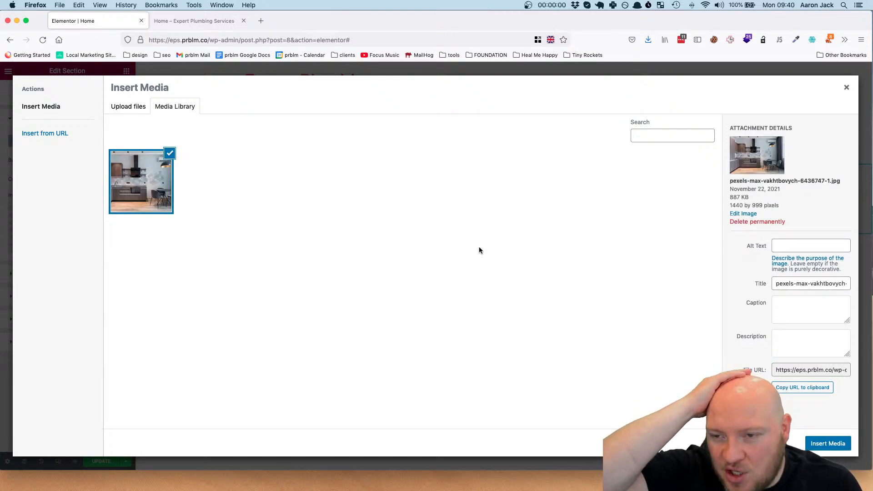
{"action": "left_click", "coordinate": [828, 443]}
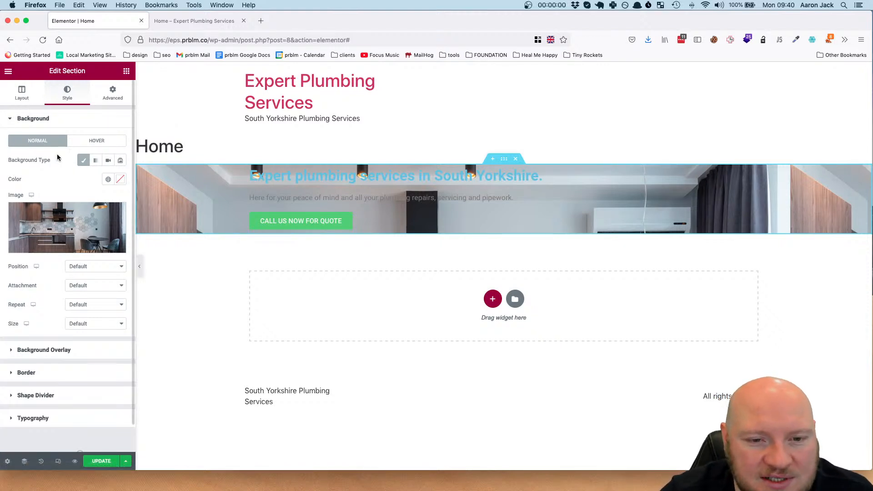
Set the hero section's layout height to Fit To Screen
{"action": "left_click", "coordinate": [20, 94]}
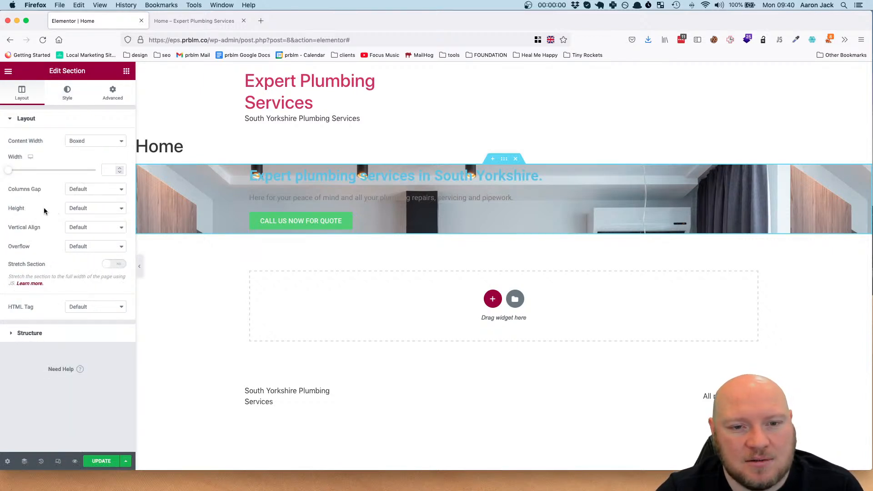
{"action": "left_click", "coordinate": [95, 209]}
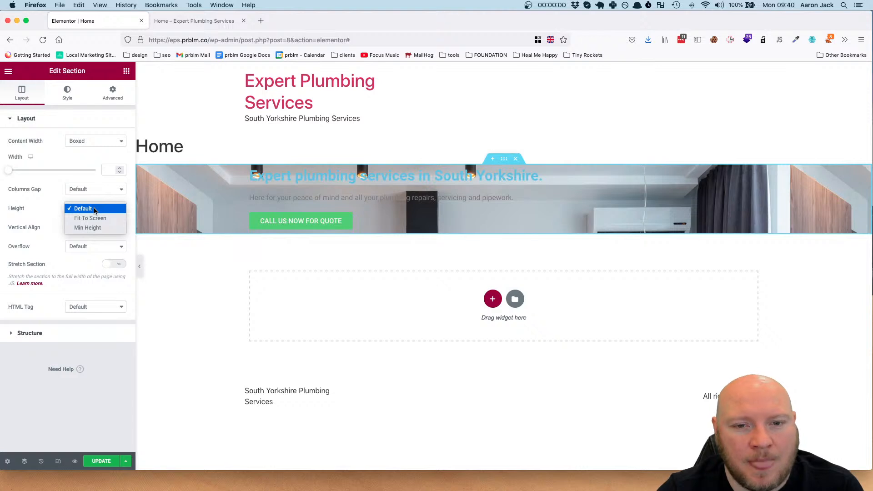
{"action": "left_click", "coordinate": [95, 218]}
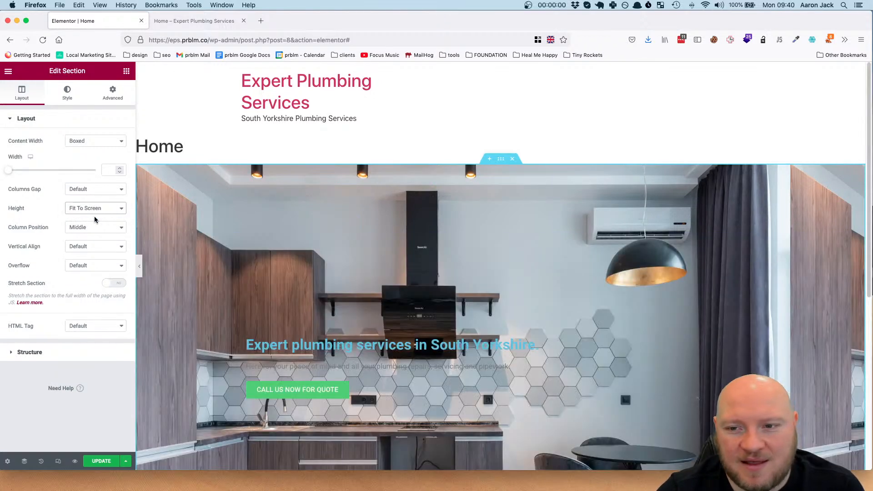
Examine how the hero section and its background image fill the screen in the page preview
{"action": "scroll", "coordinate": [653, 237], "scroll_direction": "down", "scroll_amount": 3}
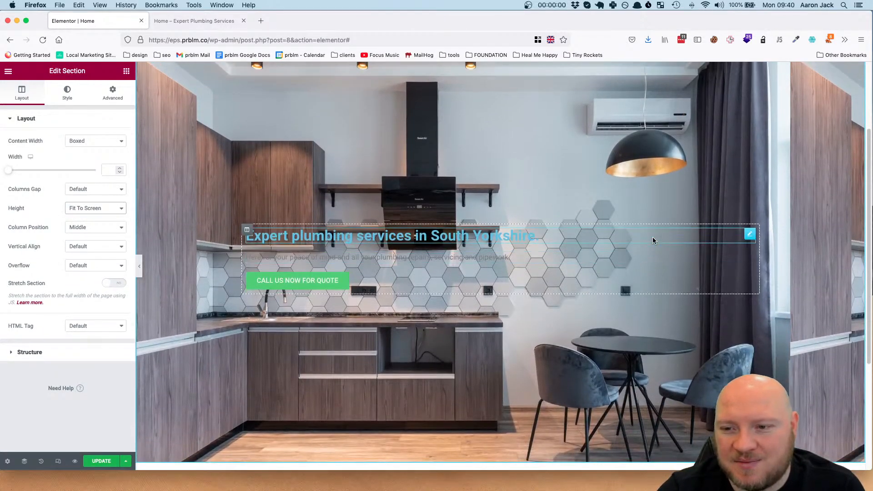
{"action": "scroll", "coordinate": [432, 230], "scroll_direction": "up", "scroll_amount": 1}
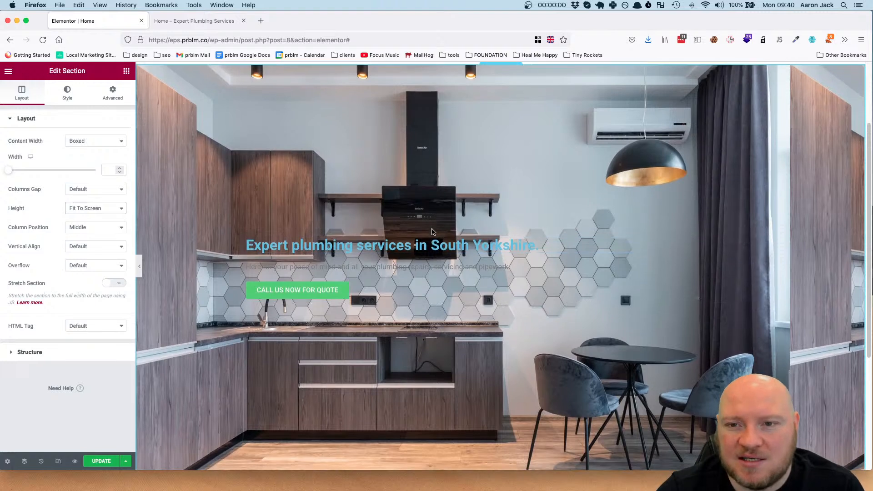
{"action": "scroll", "coordinate": [433, 232], "scroll_direction": "down", "scroll_amount": 1}
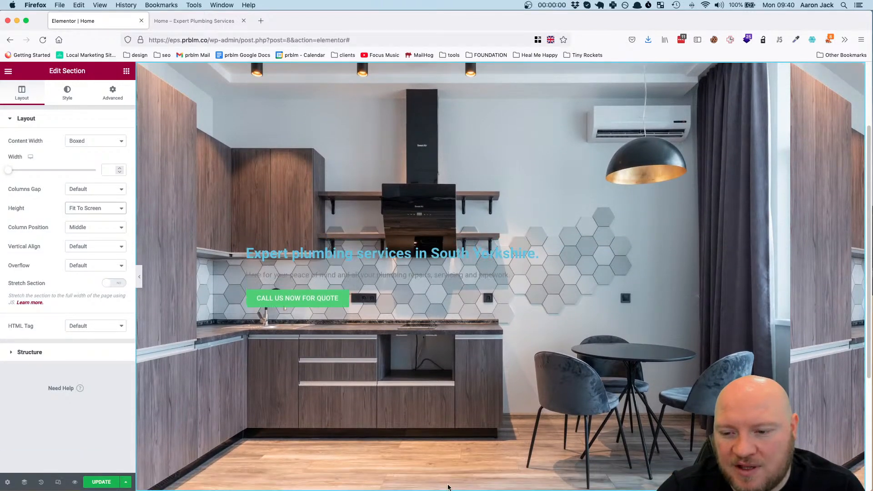
{"action": "scroll", "coordinate": [445, 421], "scroll_direction": "down", "scroll_amount": 1}
{"action": "scroll", "coordinate": [445, 421], "scroll_direction": "up", "scroll_amount": 2}
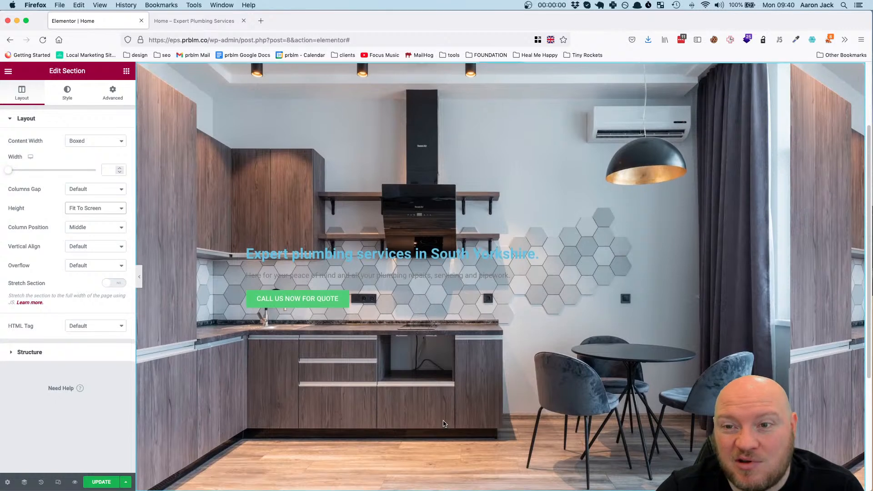
{"action": "scroll", "coordinate": [445, 423], "scroll_direction": "up", "scroll_amount": 1}
{"action": "scroll", "coordinate": [445, 423], "scroll_direction": "down", "scroll_amount": 1}
{"action": "scroll", "coordinate": [445, 424], "scroll_direction": "down", "scroll_amount": 1}
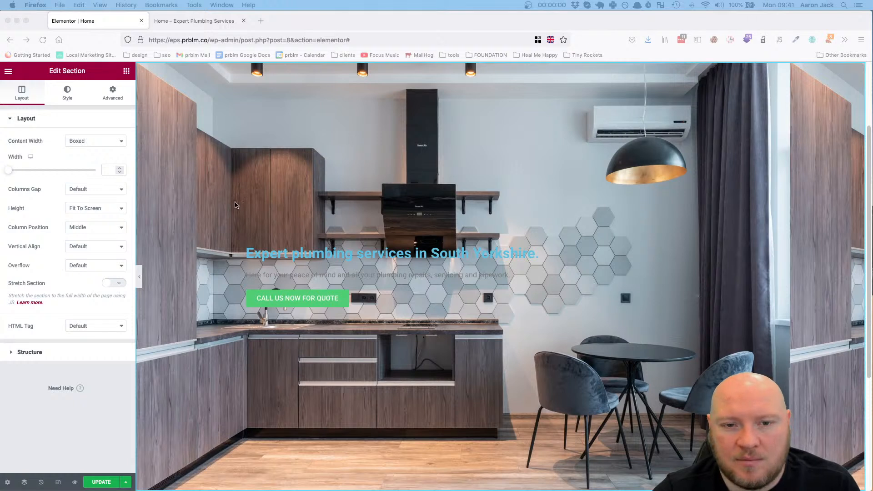
Open the background overlay options in the hero section's style settings
{"action": "left_click", "coordinate": [69, 94]}
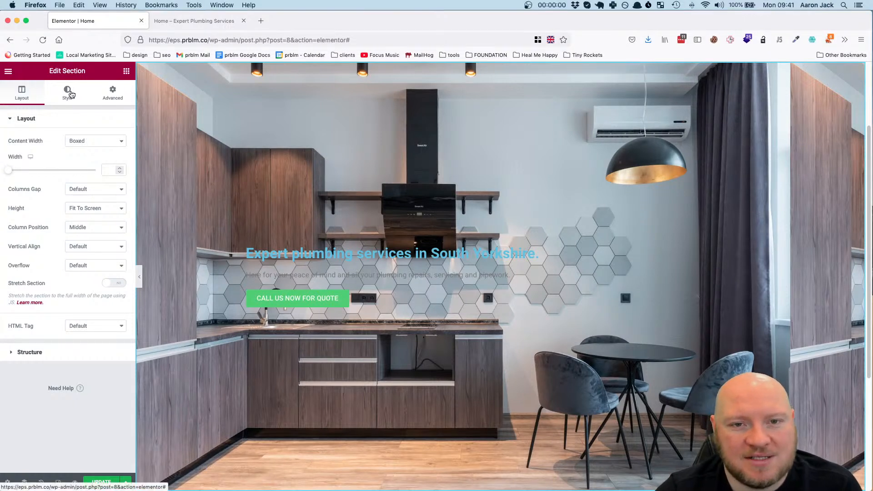
{"action": "left_click", "coordinate": [70, 94]}
{"action": "scroll", "coordinate": [69, 191], "scroll_direction": "down", "scroll_amount": 1}
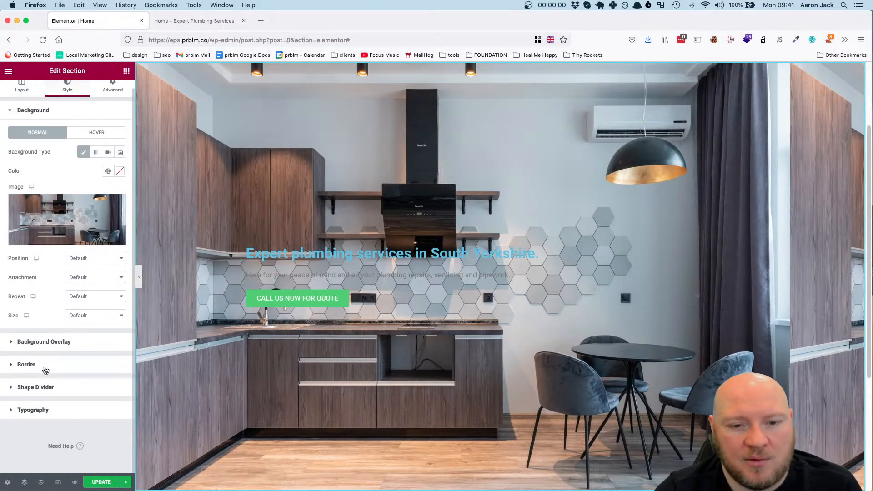
{"action": "left_click", "coordinate": [49, 342]}
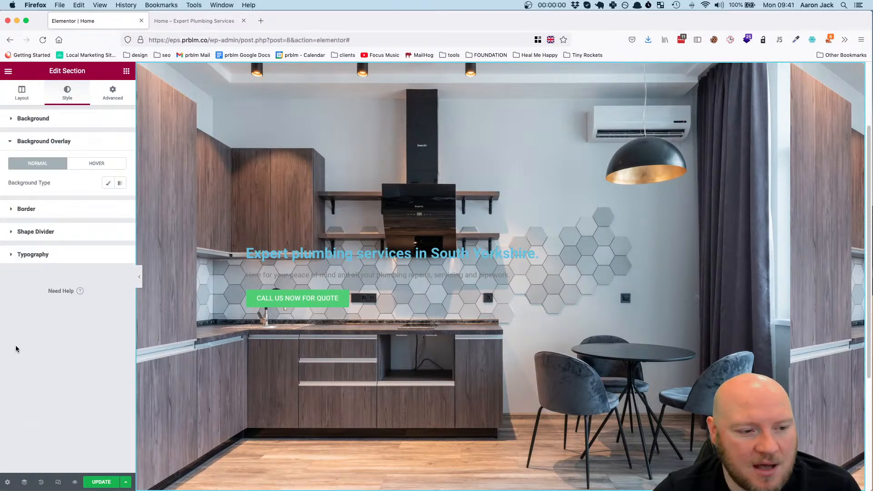
Check the fill color and opacity of the dark overlay rectangle in the Figma homepage design, and return to the Elementor editor
{"action": "left_click_drag", "start_coordinate": [0, 60], "coordinate": [456, 62]}
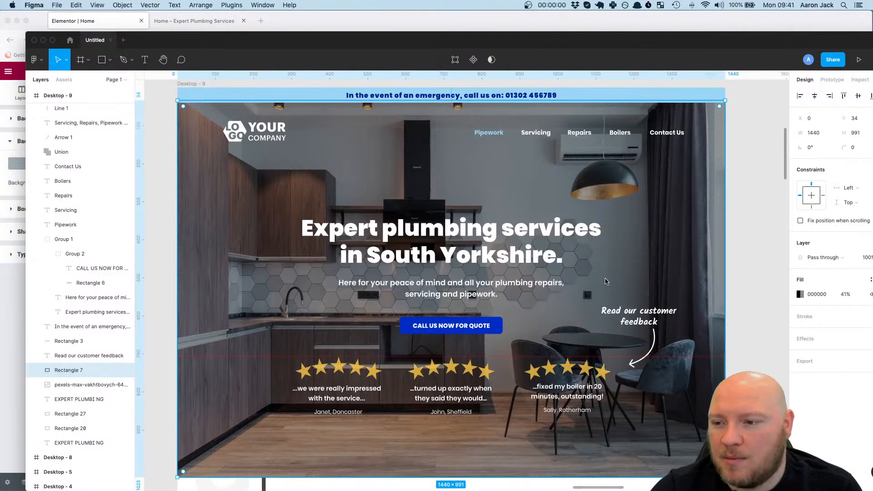
{"action": "left_click_drag", "start_coordinate": [713, 42], "coordinate": [705, 1]}
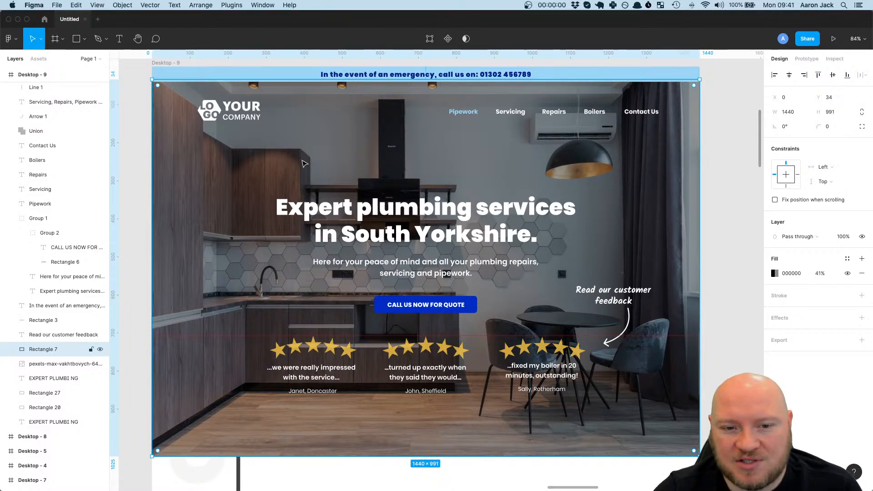
{"action": "left_click", "coordinate": [18, 19]}
{"action": "left_click", "coordinate": [432, 208]}
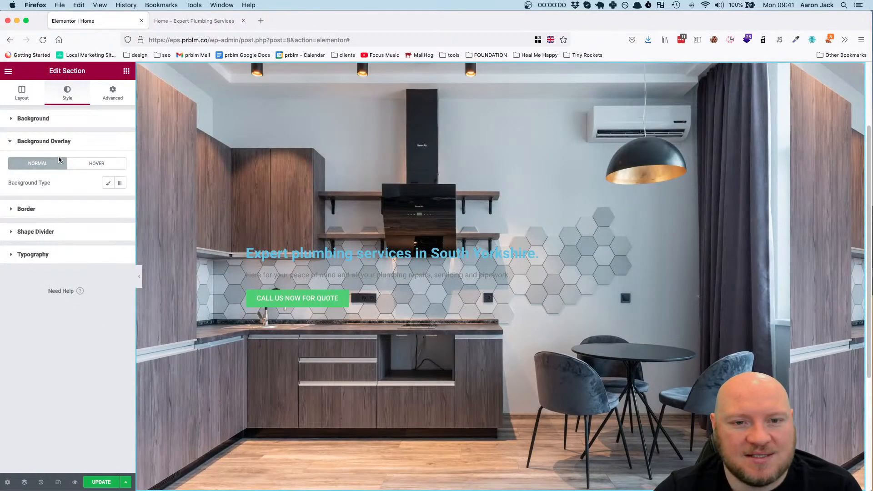
Give the hero section a Classic background overlay in black with an opacity of 0.45
{"action": "left_click", "coordinate": [107, 184]}
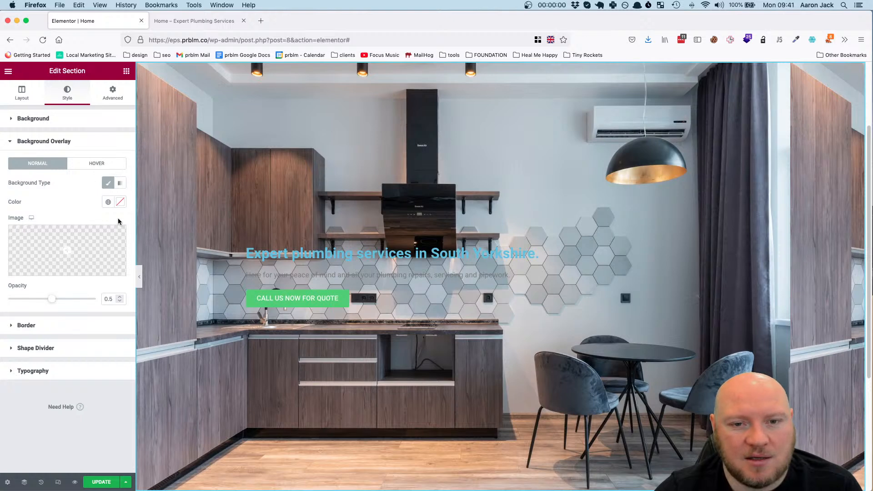
{"action": "left_click", "coordinate": [119, 203]}
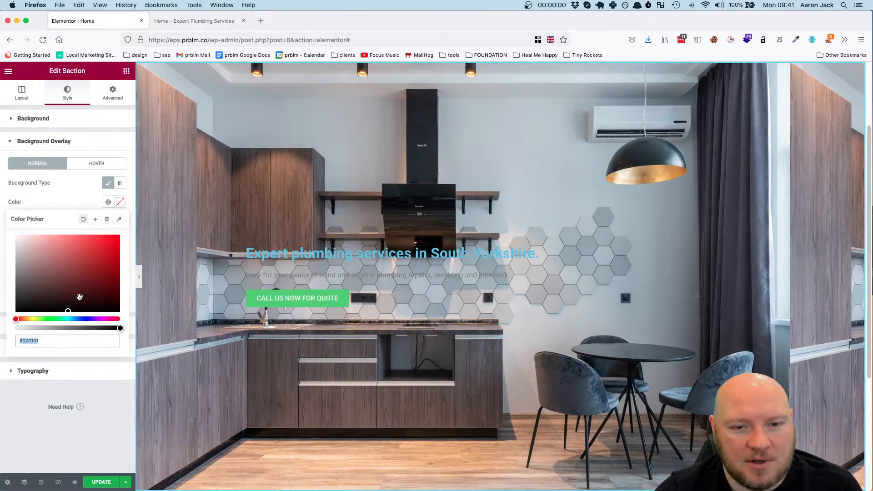
{"action": "left_click_drag", "start_coordinate": [68, 312], "coordinate": [136, 327]}
{"action": "left_click", "coordinate": [75, 200]}
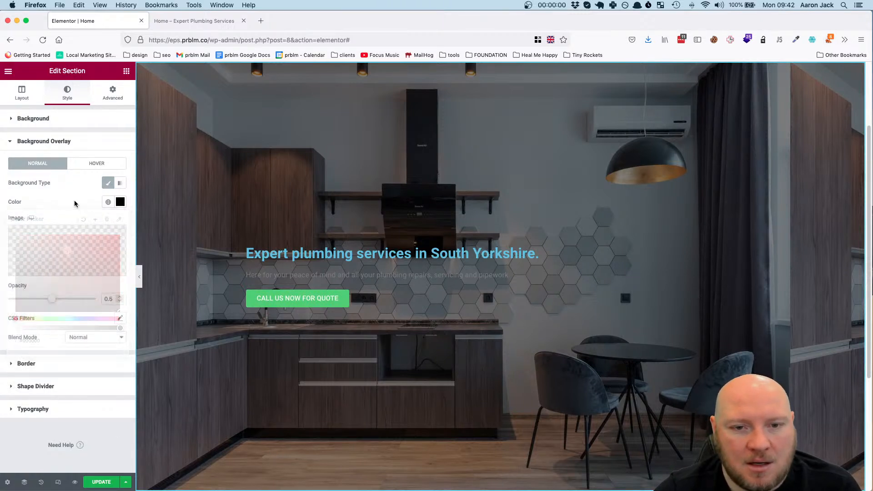
{"action": "left_click", "coordinate": [111, 300]}
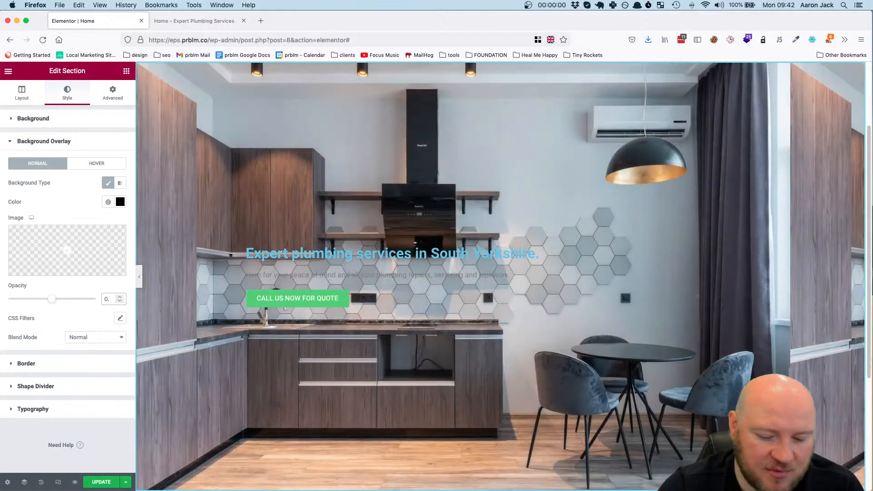
{"action": "type", "text": "45"}
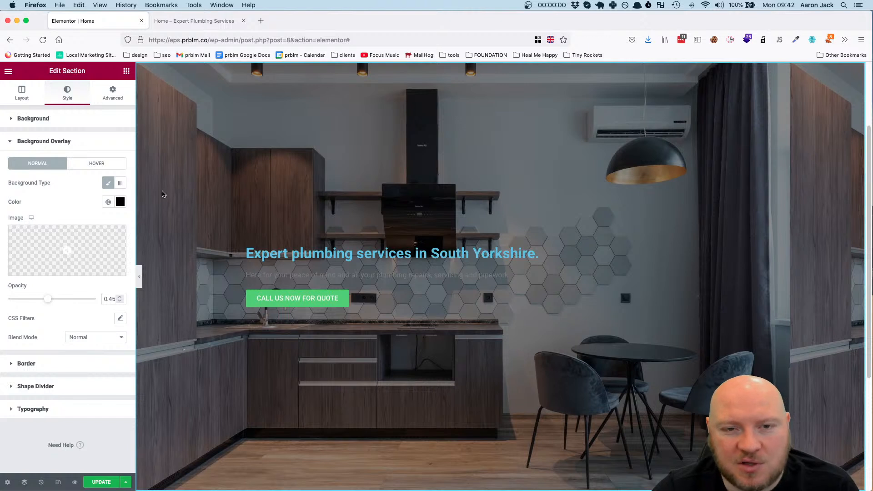
Try the Center horizontal alignment on the hero column and set it back to Default
{"action": "left_click", "coordinate": [21, 94]}
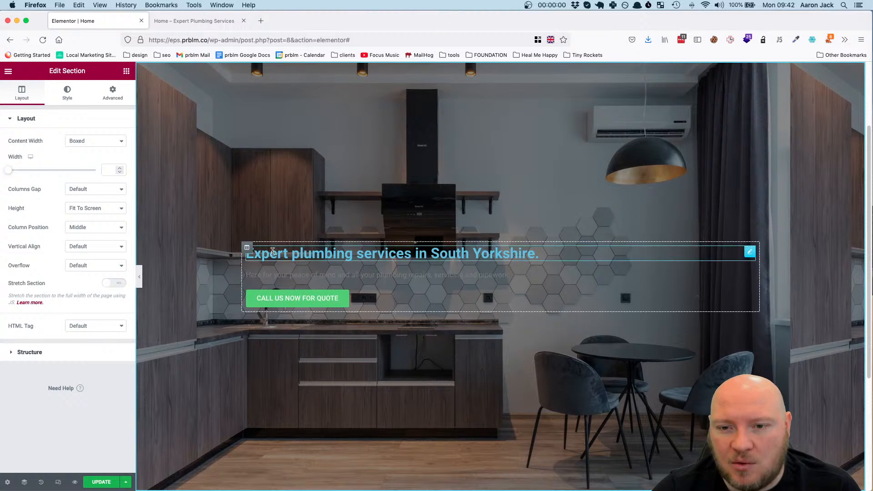
{"action": "left_click", "coordinate": [248, 249]}
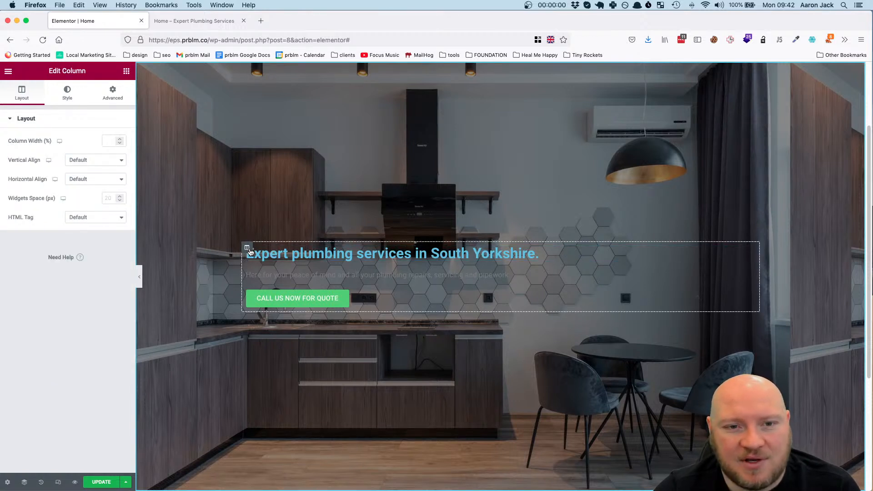
{"action": "left_click", "coordinate": [91, 179]}
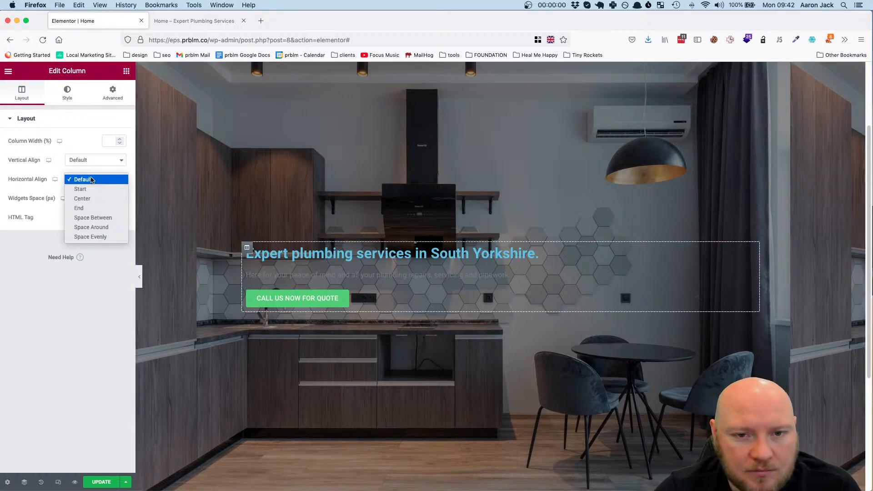
{"action": "left_click", "coordinate": [88, 165]}
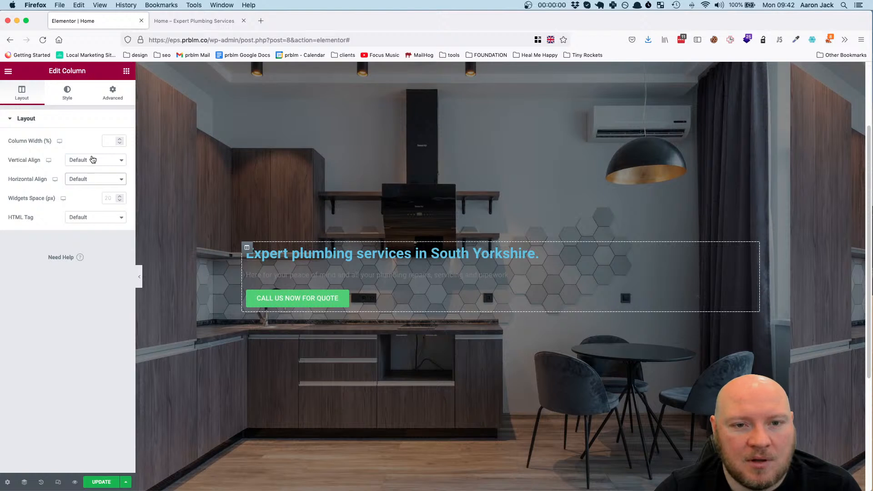
{"action": "left_click", "coordinate": [92, 179]}
{"action": "left_click", "coordinate": [96, 198]}
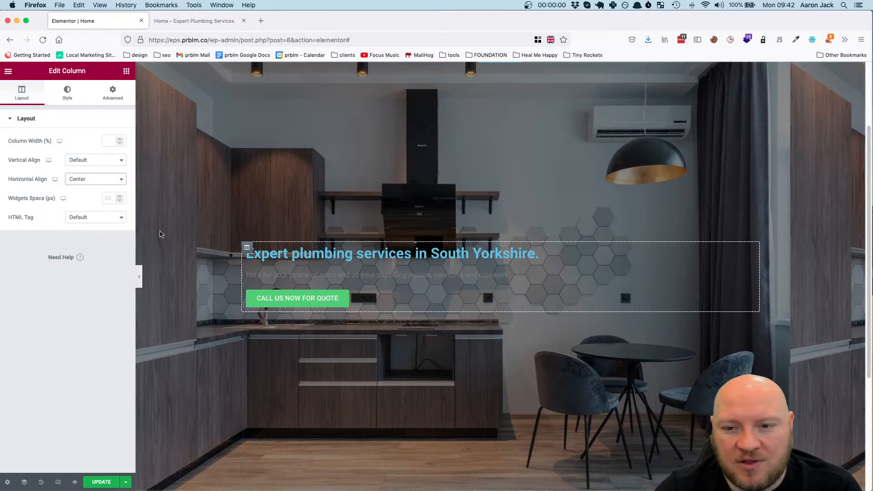
{"action": "left_click", "coordinate": [100, 181]}
{"action": "left_click", "coordinate": [98, 163]}
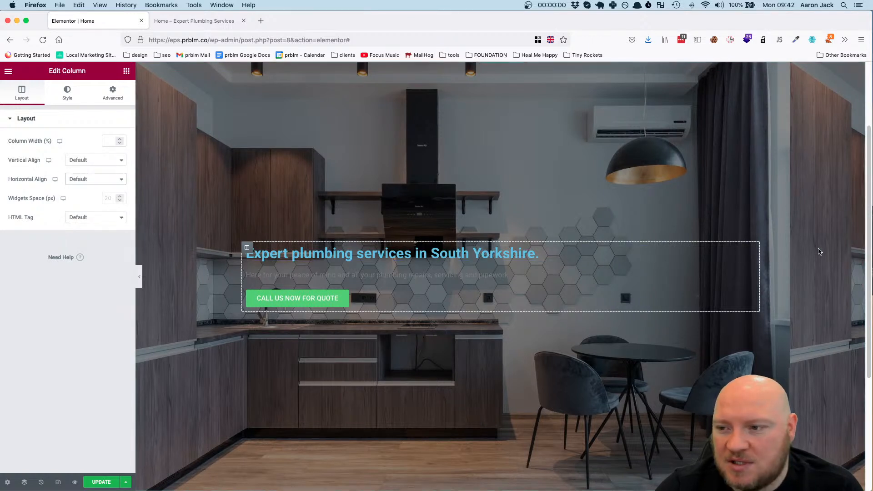
Center-align the hero's heading, its description text and the call-to-action button
{"action": "left_click", "coordinate": [747, 253]}
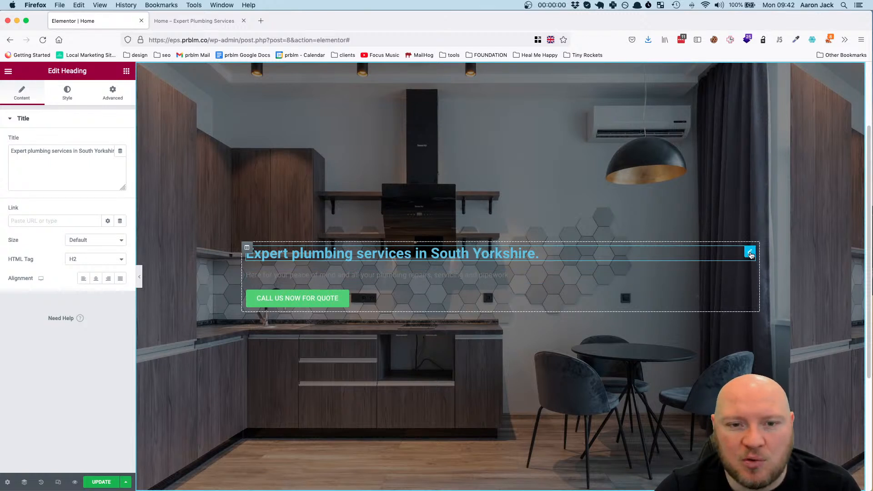
{"action": "left_click", "coordinate": [98, 278]}
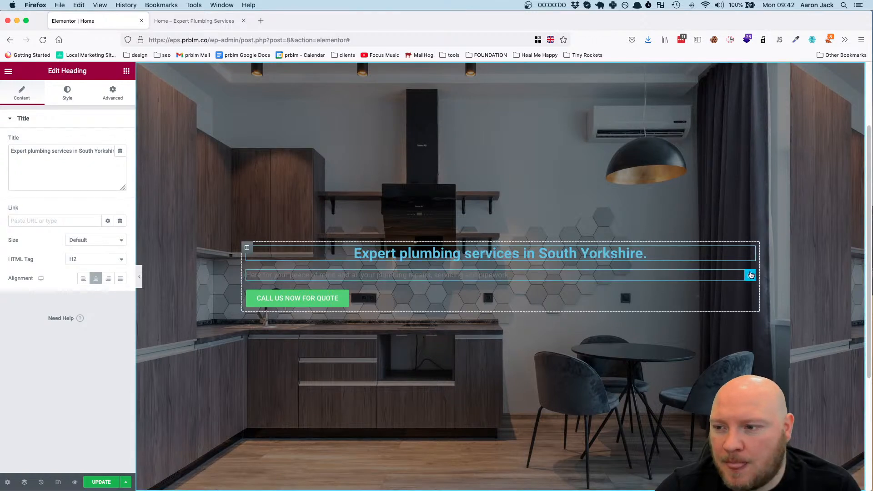
{"action": "left_click", "coordinate": [750, 275]}
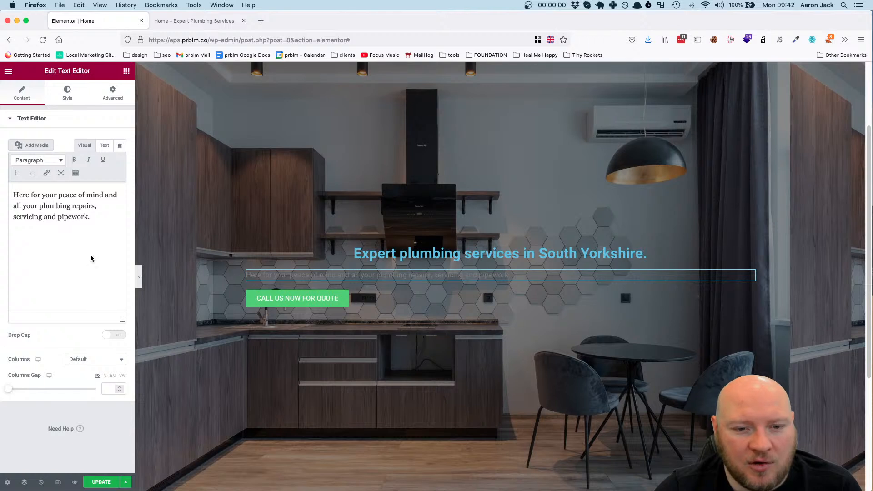
{"action": "left_click", "coordinate": [67, 97]}
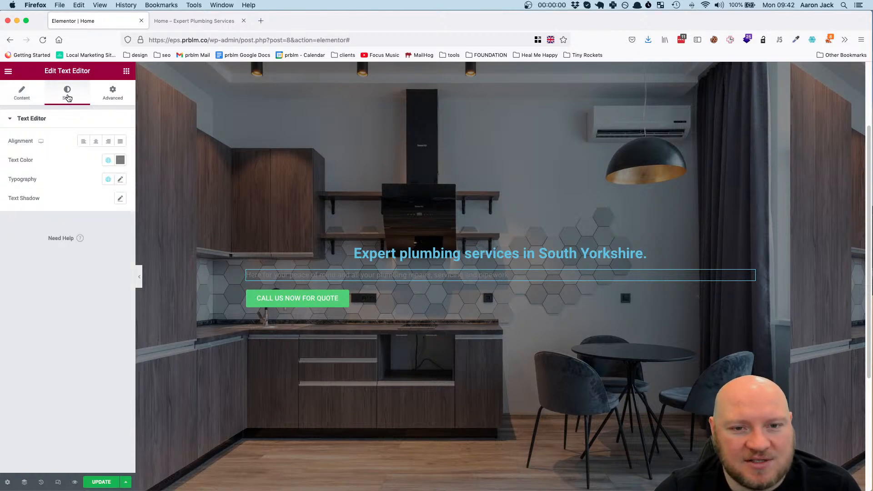
{"action": "left_click", "coordinate": [97, 145]}
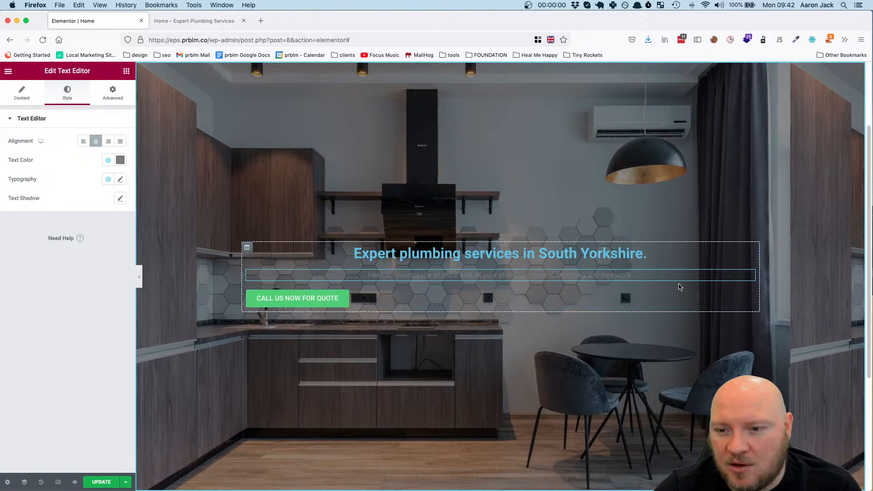
{"action": "left_click", "coordinate": [748, 299]}
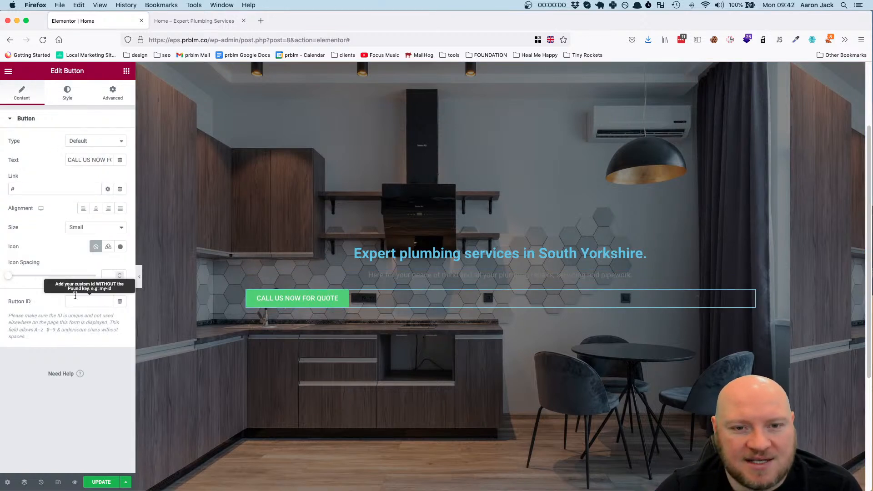
{"action": "left_click", "coordinate": [97, 209]}
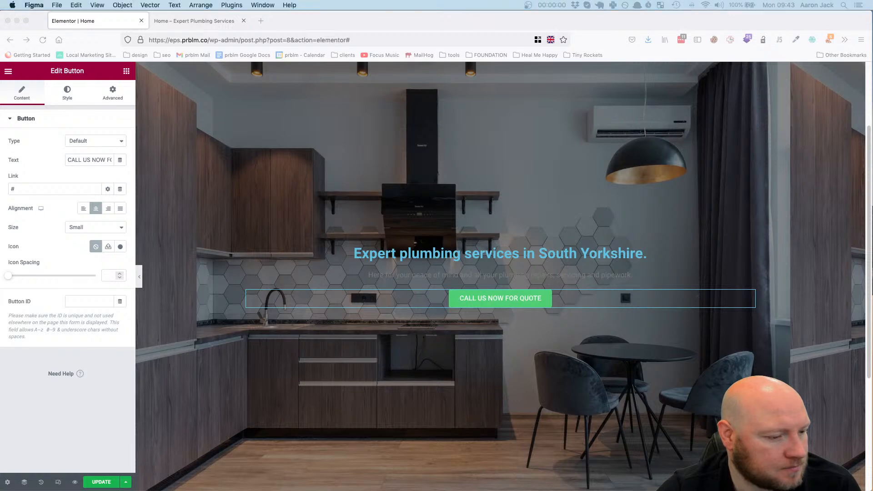
Switch to the Figma design to inspect the hero heading's text, and return to the Elementor editor
{"action": "key", "text": "super+Tab"}
{"action": "left_click", "coordinate": [427, 228]}
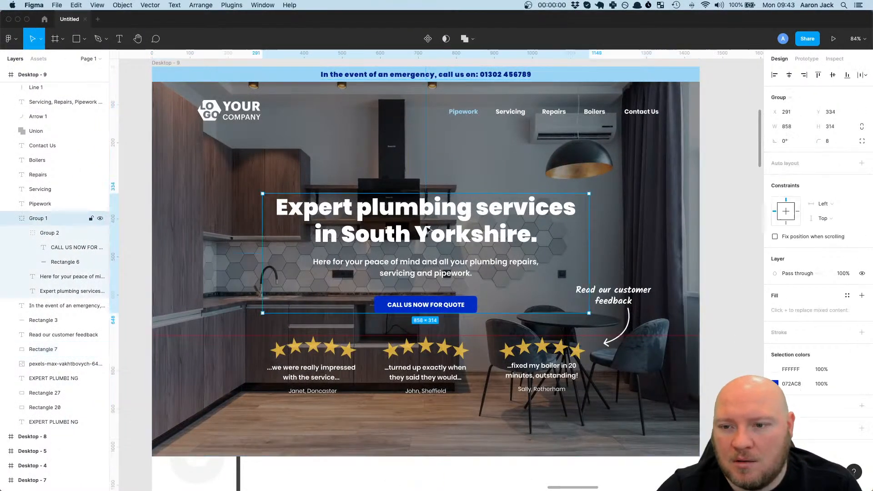
{"action": "double_click", "coordinate": [433, 223]}
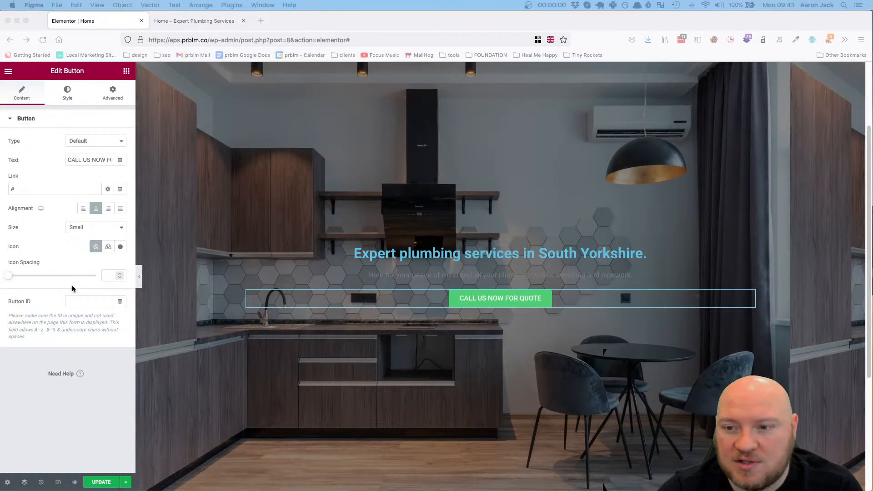
{"action": "left_click", "coordinate": [529, 251]}
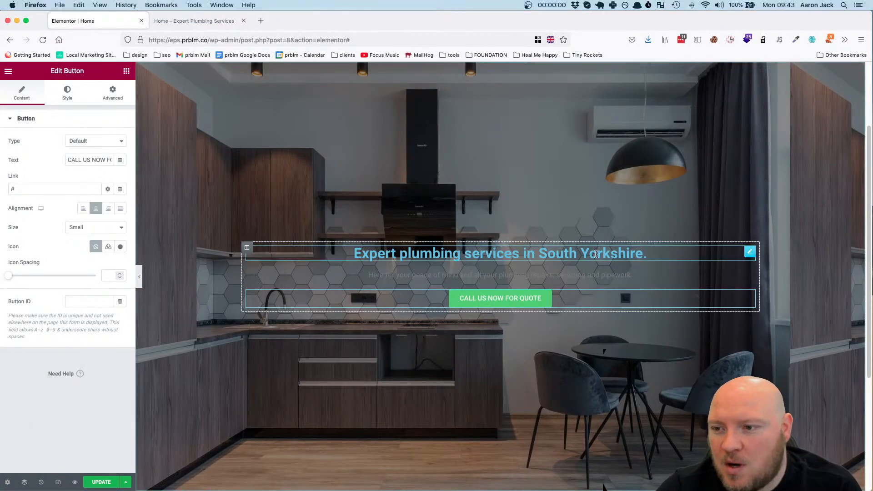
Change the HTML tag of the "Expert plumbing services in South Yorkshire." heading to H1
{"action": "left_click", "coordinate": [750, 250]}
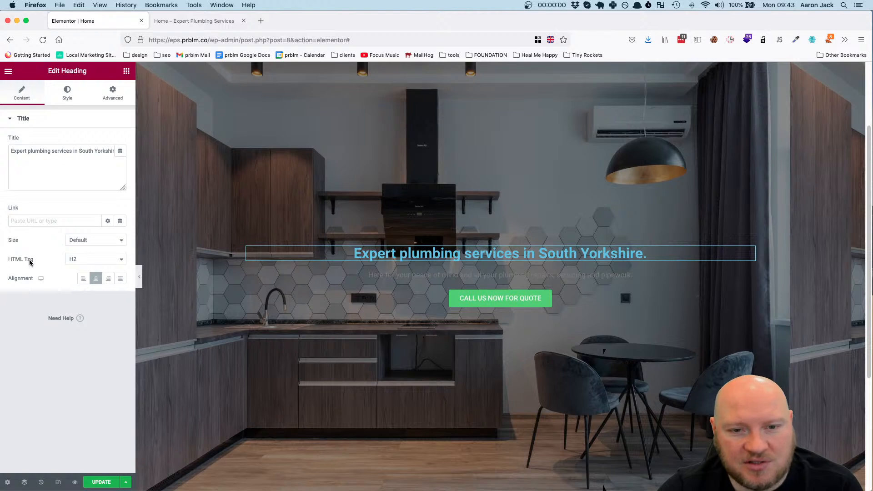
{"action": "left_click", "coordinate": [91, 259]}
{"action": "left_click", "coordinate": [94, 257]}
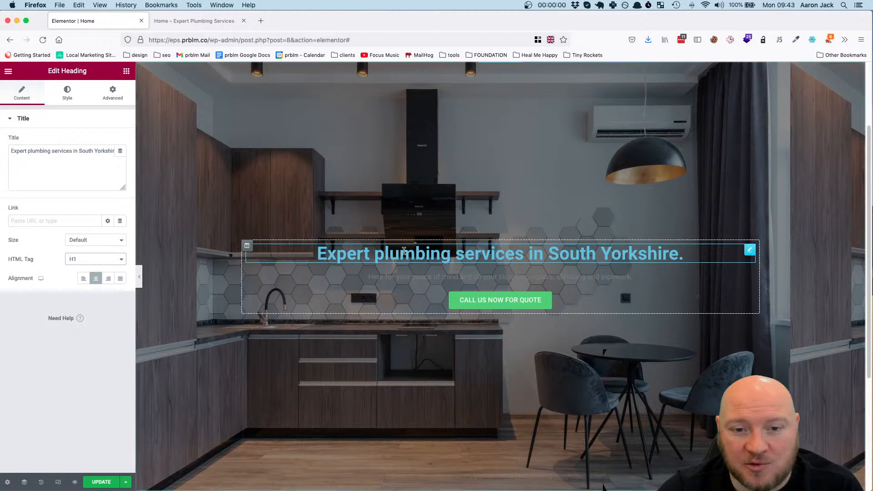
{"action": "left_click_drag", "start_coordinate": [704, 258], "coordinate": [318, 255]}
{"action": "left_click", "coordinate": [390, 253]}
Set the hero heading's text color to white (#FFFFFF)
{"action": "left_click", "coordinate": [750, 249]}
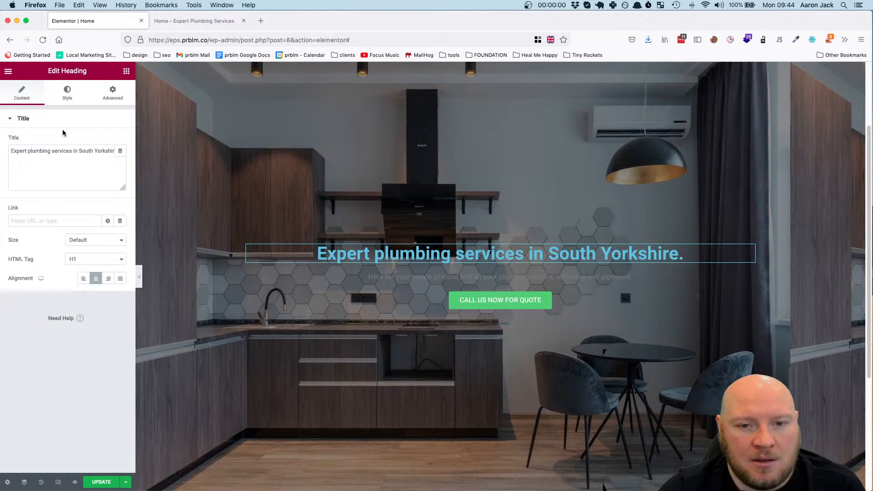
{"action": "left_click", "coordinate": [64, 93]}
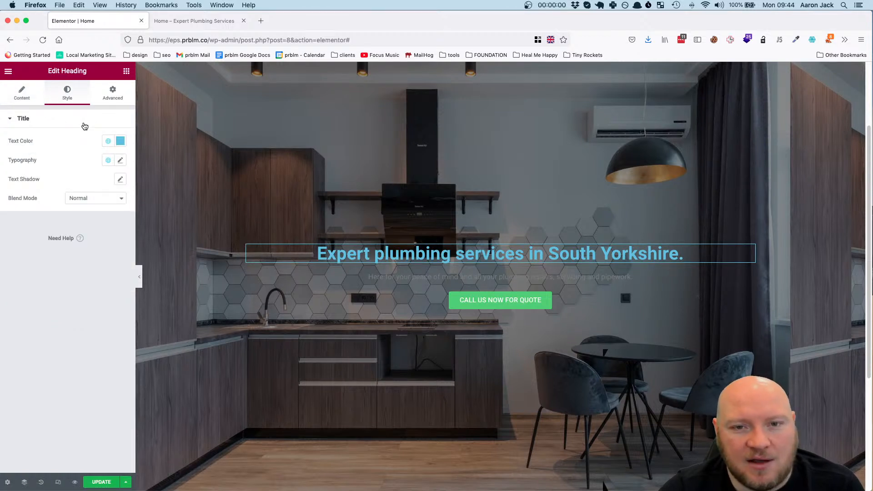
{"action": "left_click", "coordinate": [109, 142]}
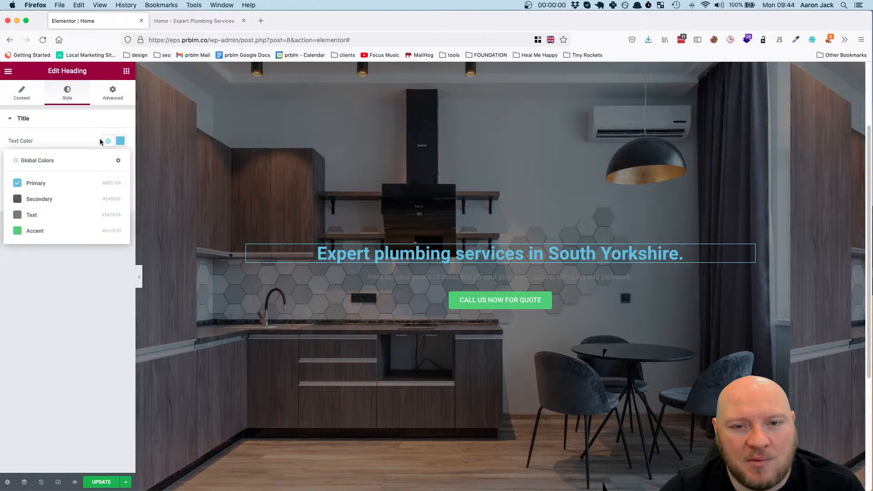
{"action": "left_click", "coordinate": [64, 141]}
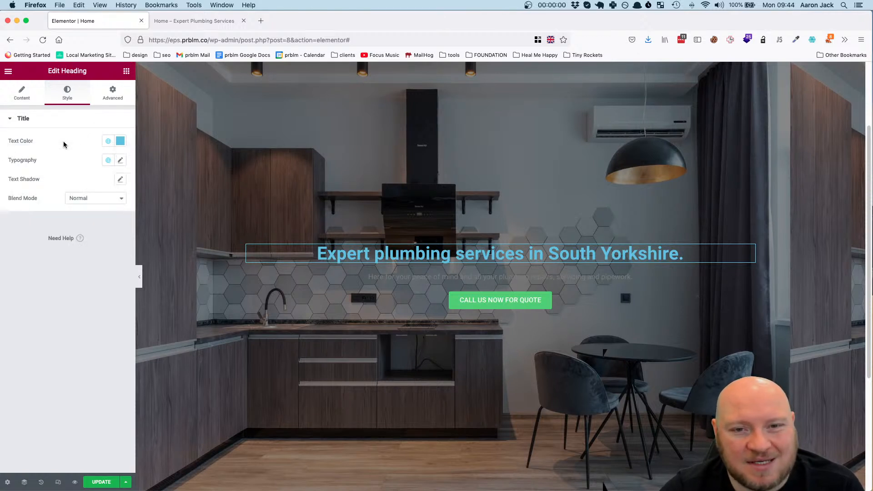
{"action": "left_click", "coordinate": [120, 141]}
{"action": "left_click_drag", "start_coordinate": [70, 182], "coordinate": [16, 174]}
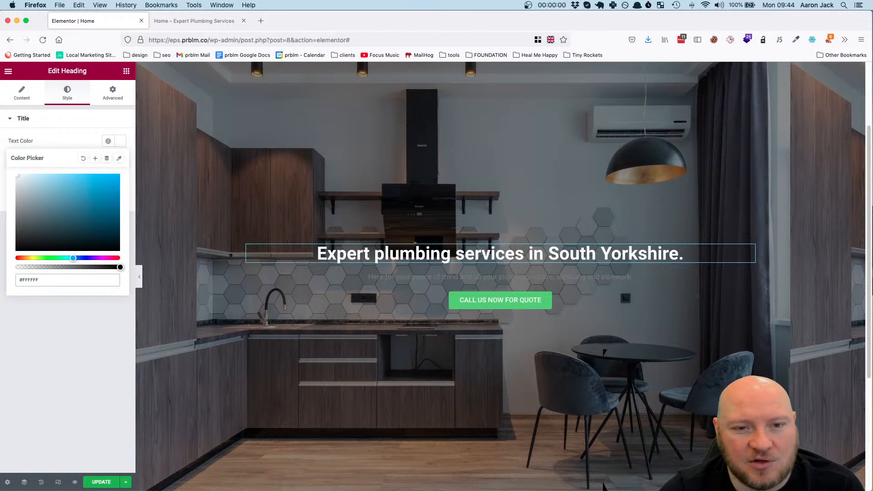
{"action": "left_click", "coordinate": [88, 138]}
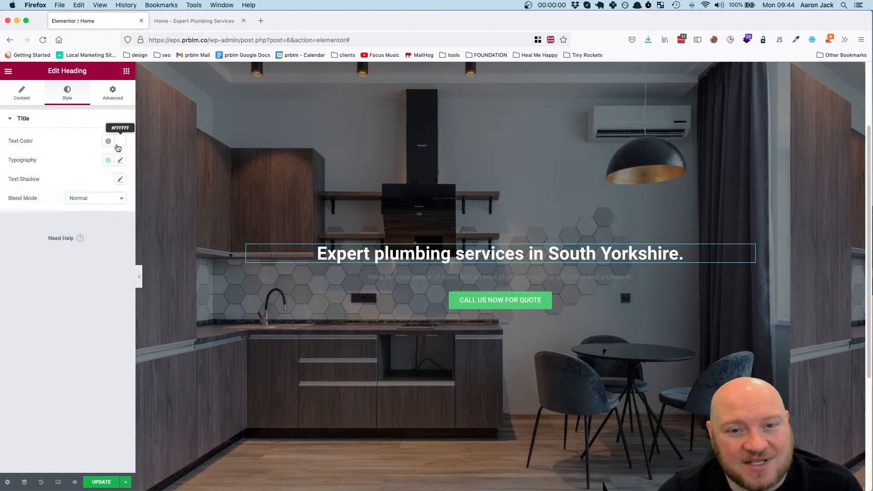
Set the hero heading's font family to Poppins and its font weight to 900
{"action": "left_click", "coordinate": [120, 161]}
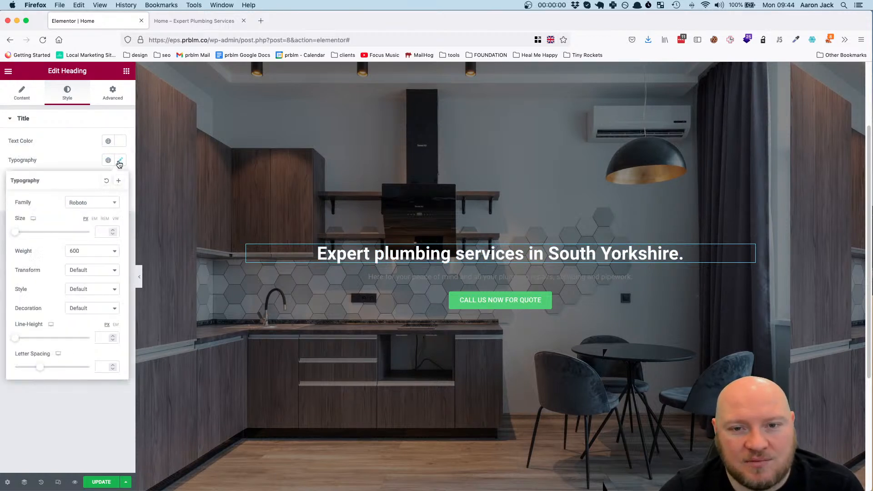
{"action": "left_click", "coordinate": [97, 204]}
{"action": "left_click", "coordinate": [121, 160]}
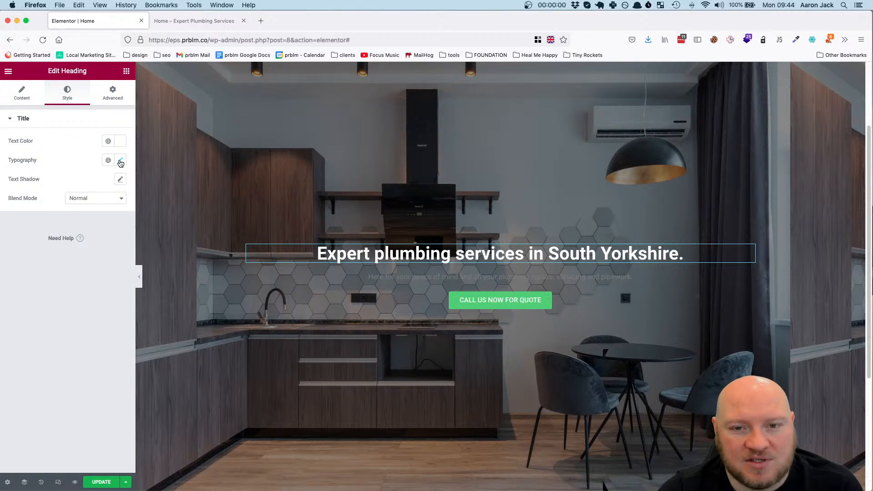
{"action": "left_click", "coordinate": [120, 162]}
{"action": "left_click", "coordinate": [96, 204]}
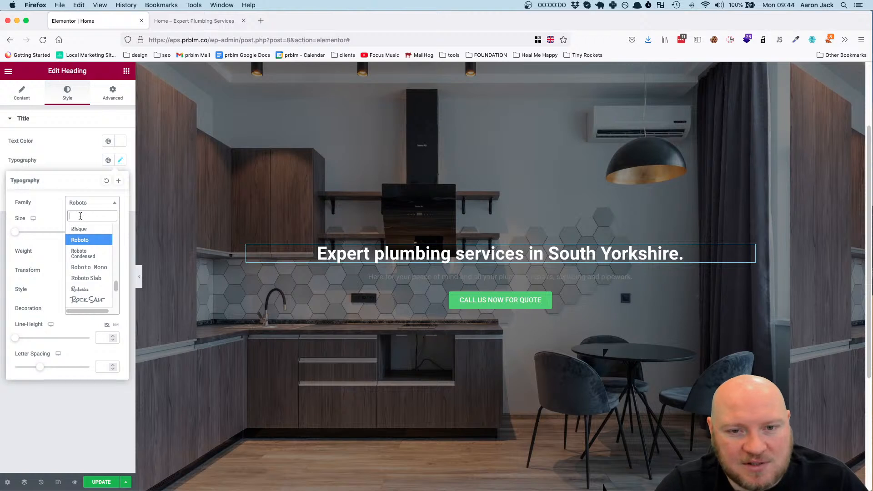
{"action": "type", "text": "Popp"}
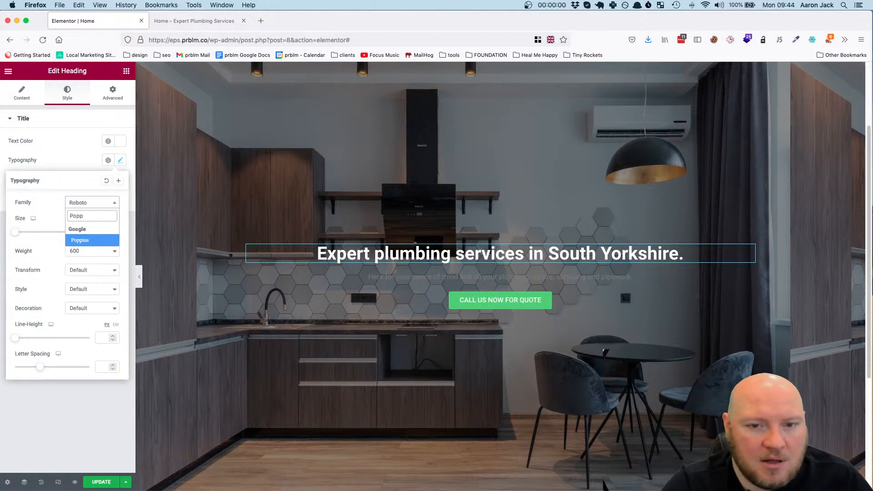
{"action": "left_click", "coordinate": [74, 242]}
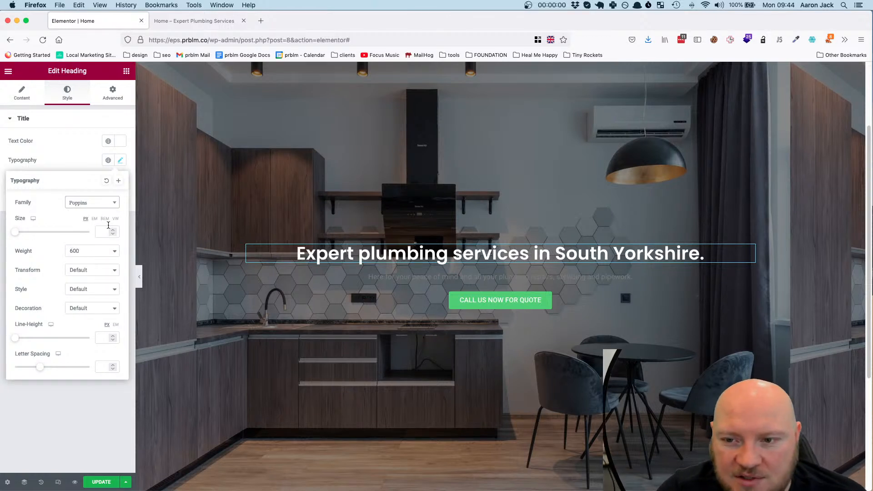
{"action": "left_click", "coordinate": [75, 256]}
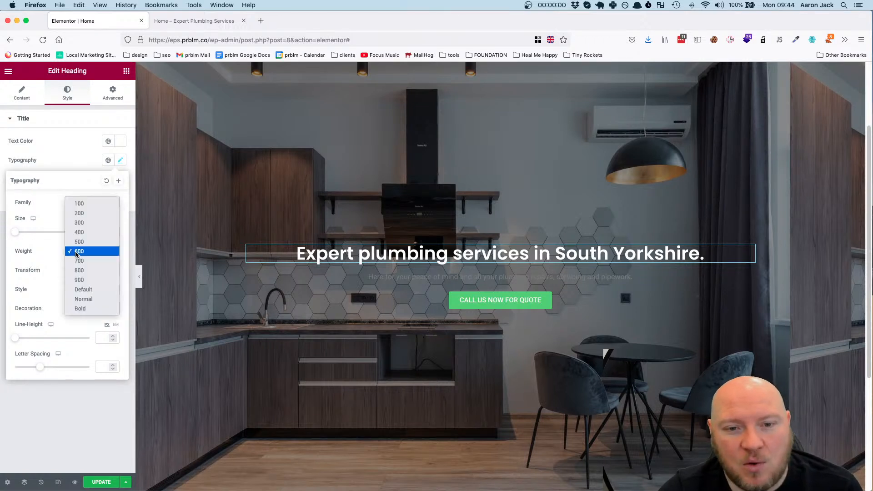
{"action": "left_click", "coordinate": [95, 281]}
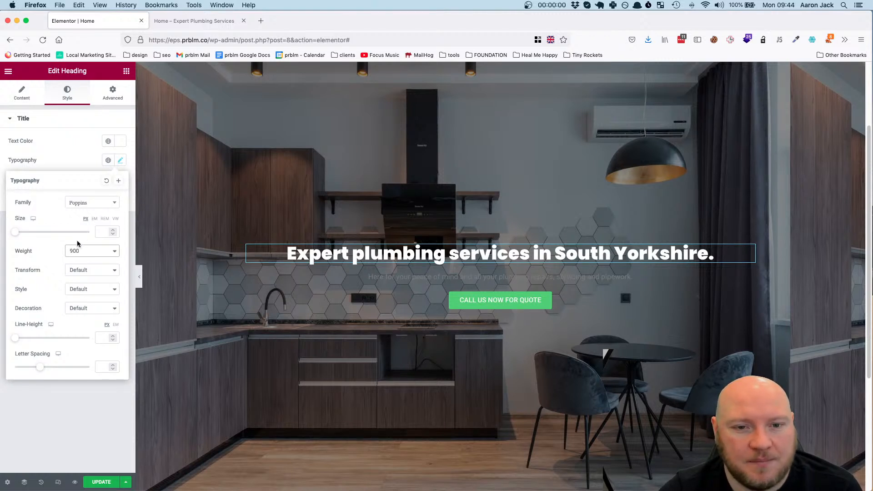
Set the hero heading's font size to 59 px and its line height to 1.2 em
{"action": "left_click", "coordinate": [99, 233]}
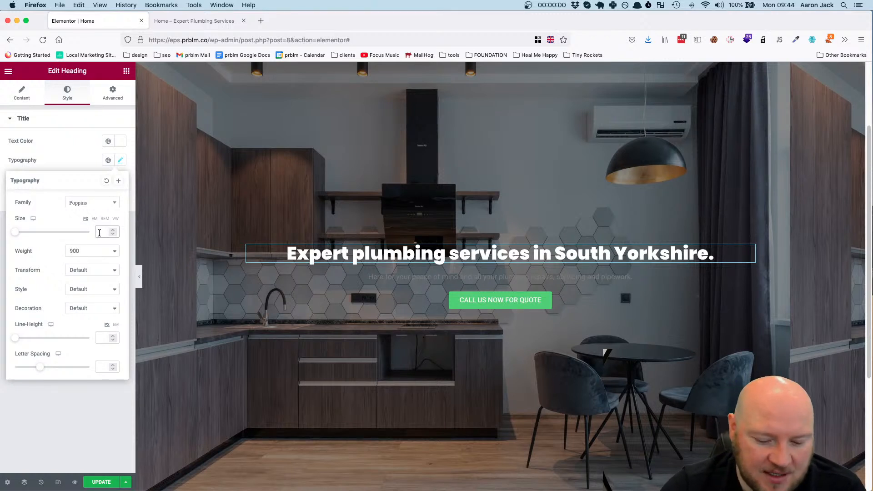
{"action": "type", "text": "59"}
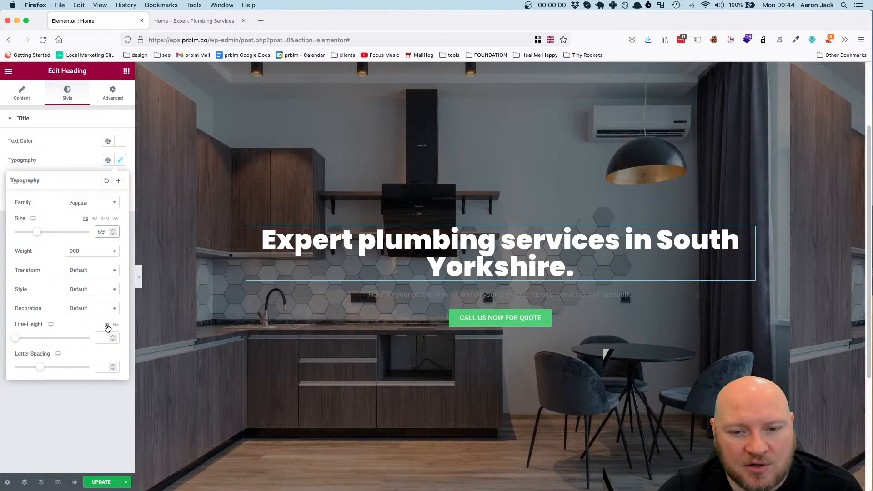
{"action": "left_click", "coordinate": [115, 326]}
{"action": "type", "text": "1.2"}
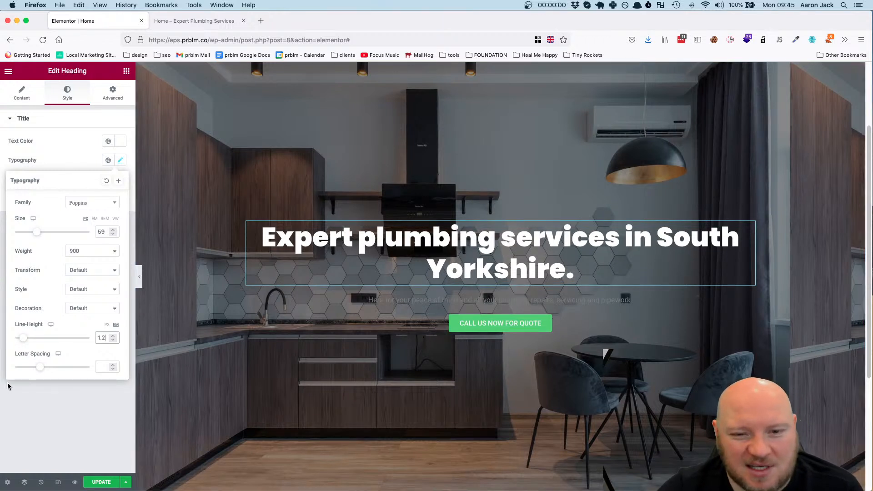
{"action": "left_click", "coordinate": [79, 402]}
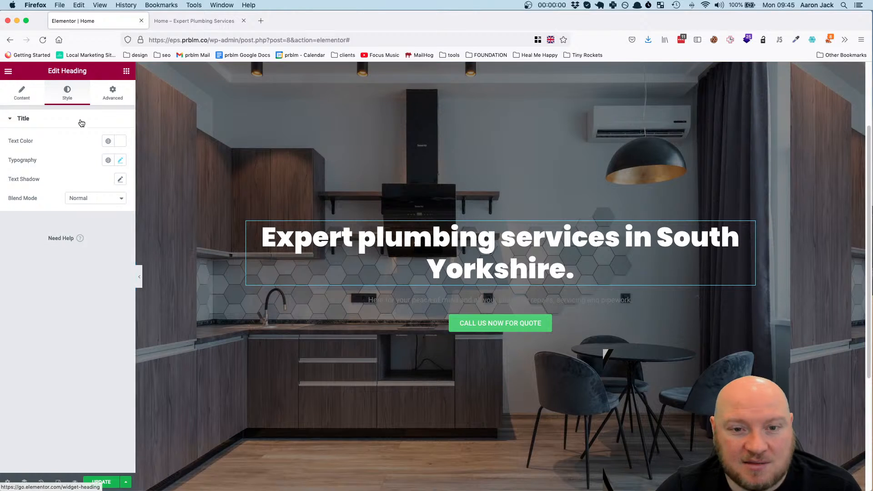
Set the boxed content width of the hero section to 900
{"action": "left_click", "coordinate": [22, 94]}
{"action": "left_click", "coordinate": [68, 94]}
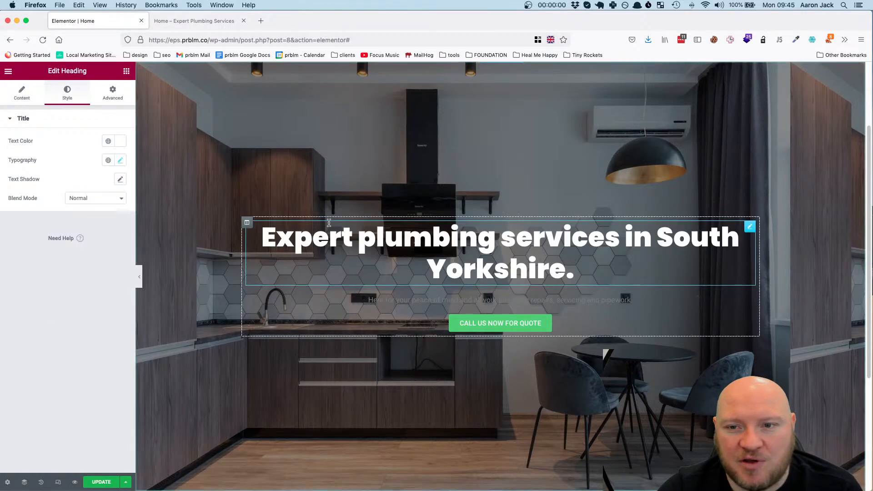
{"action": "left_click", "coordinate": [247, 223]}
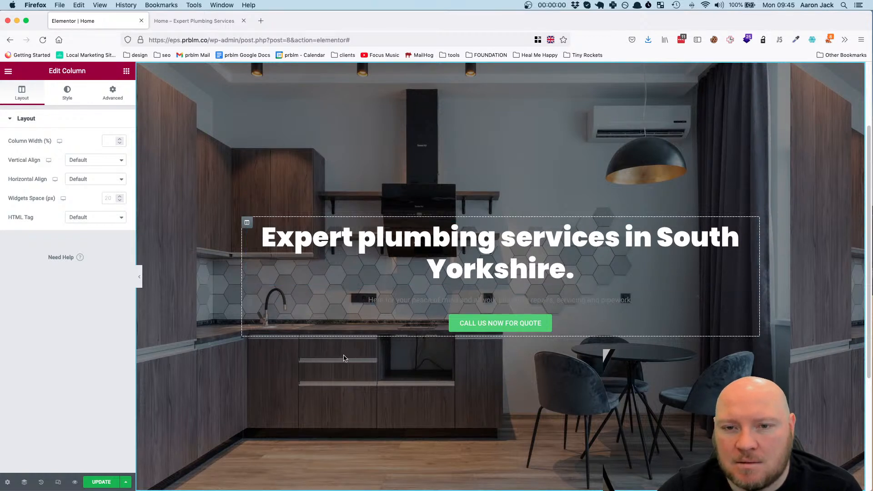
{"action": "scroll", "coordinate": [473, 136], "scroll_direction": "up", "scroll_amount": 2}
{"action": "left_click", "coordinate": [501, 86]}
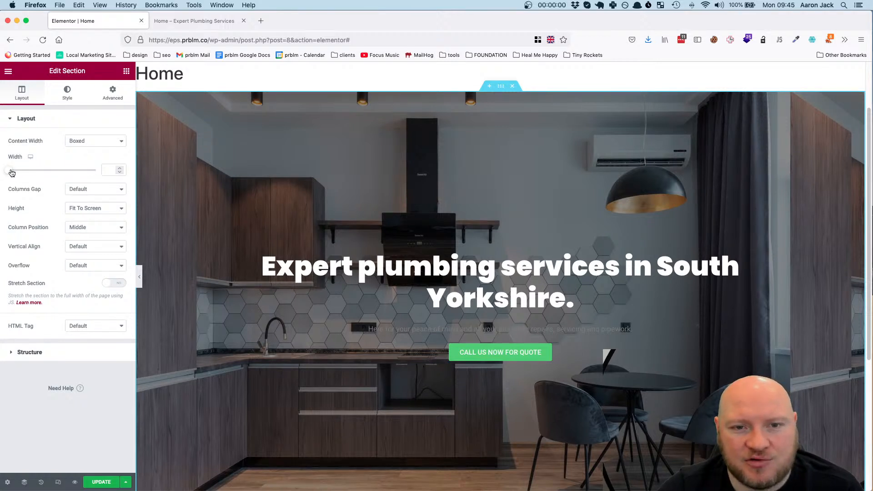
{"action": "left_click_drag", "start_coordinate": [10, 172], "coordinate": [14, 173]}
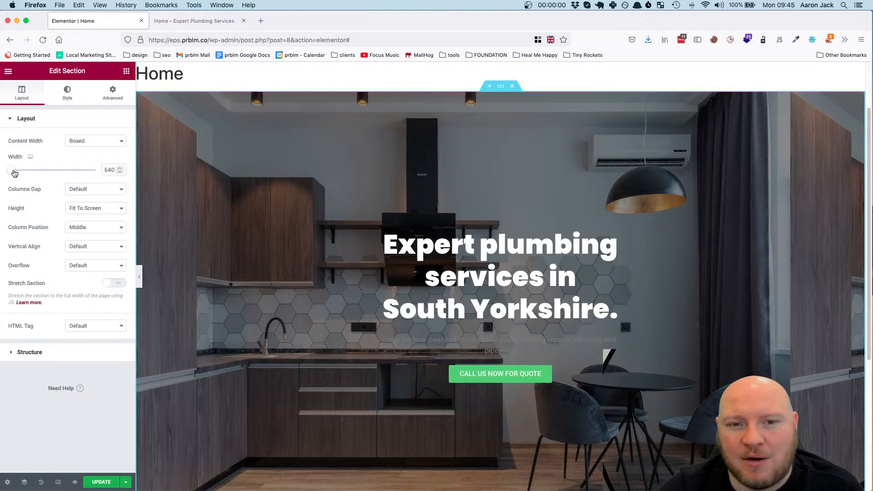
{"action": "double_click", "coordinate": [104, 170]}
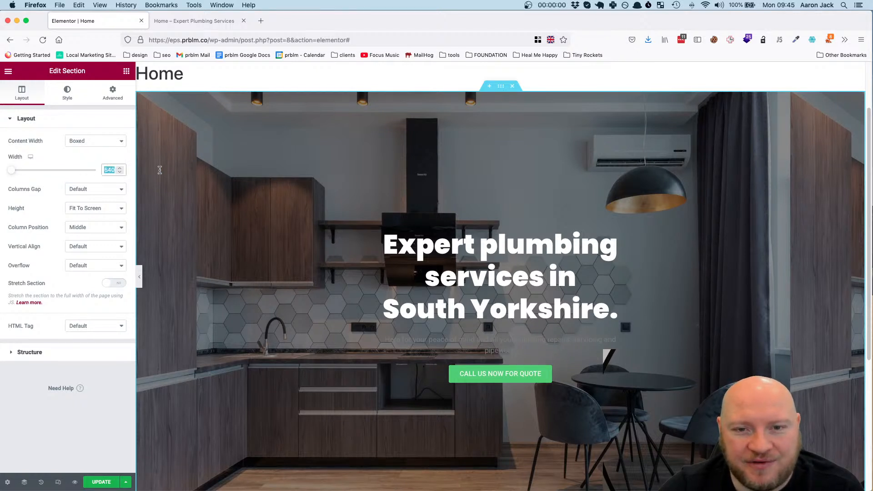
{"action": "type", "text": "0"}
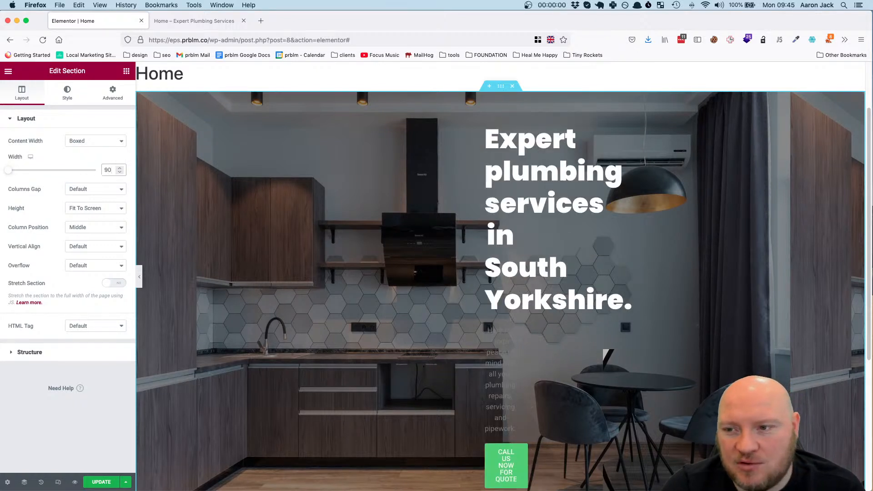
{"action": "type", "text": "0"}
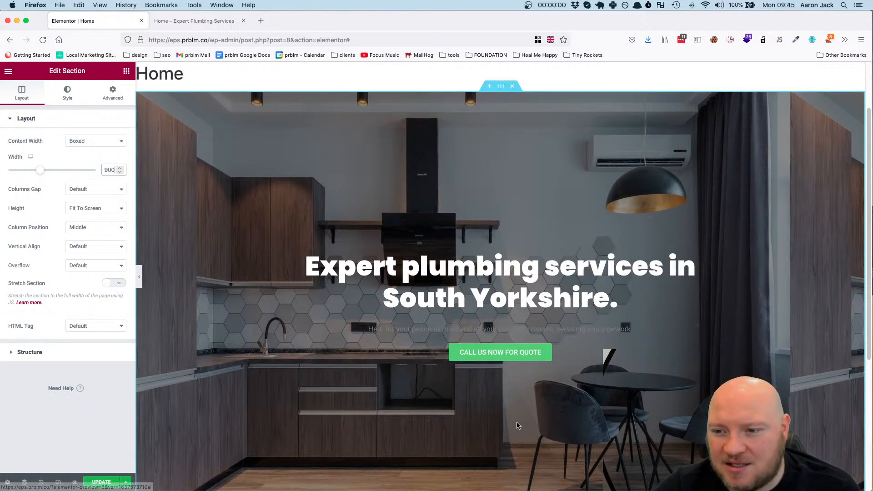
Set the text color of the description below the hero heading to white
{"action": "left_click", "coordinate": [576, 328]}
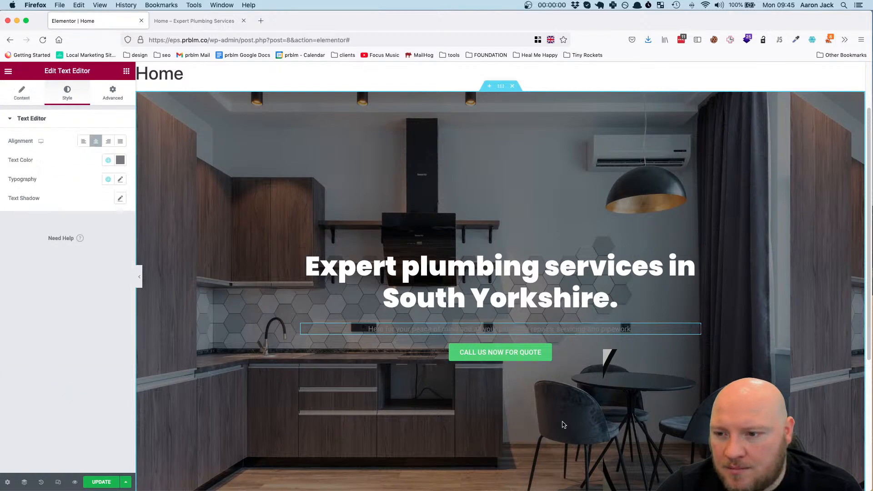
{"action": "left_click", "coordinate": [557, 312]}
{"action": "scroll", "coordinate": [556, 310], "scroll_direction": "down", "scroll_amount": 1}
{"action": "scroll", "coordinate": [555, 311], "scroll_direction": "up", "scroll_amount": 1}
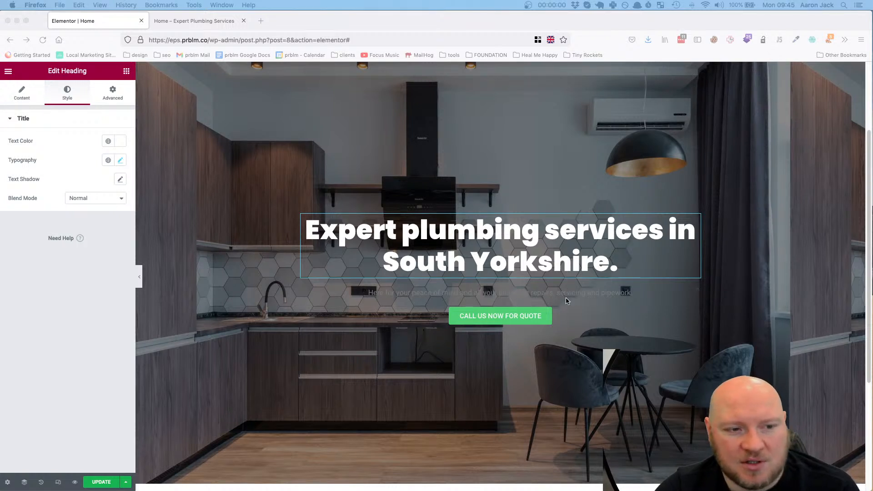
{"action": "left_click", "coordinate": [650, 301]}
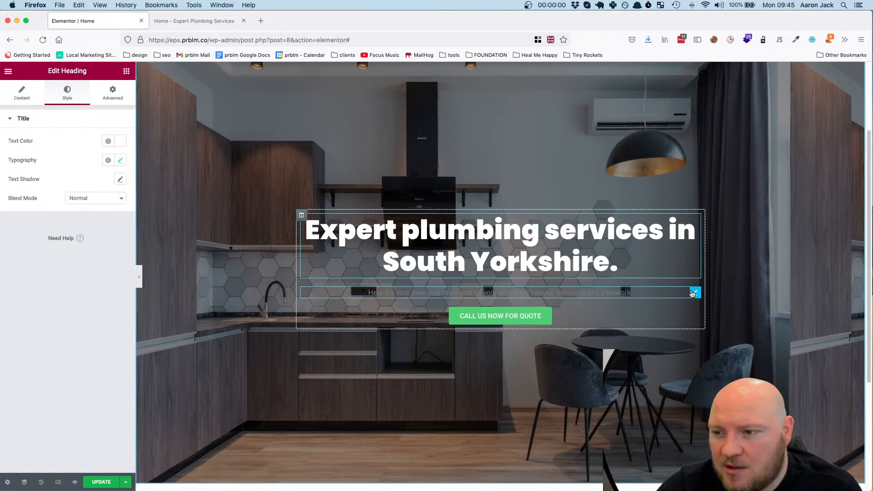
{"action": "left_click", "coordinate": [694, 293]}
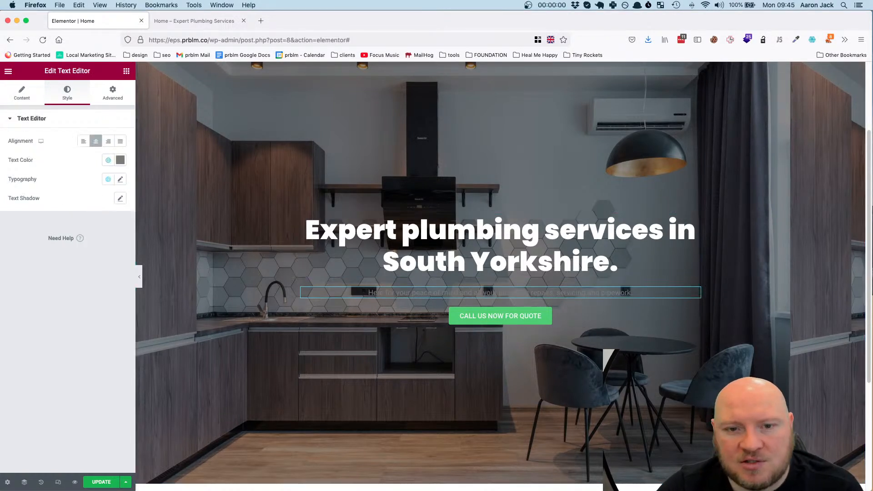
{"action": "left_click", "coordinate": [120, 160]}
{"action": "left_click", "coordinate": [17, 194]}
{"action": "left_click", "coordinate": [70, 367]}
Set the hero description's font family to Poppins and its font weight to 500
{"action": "left_click", "coordinate": [120, 179]}
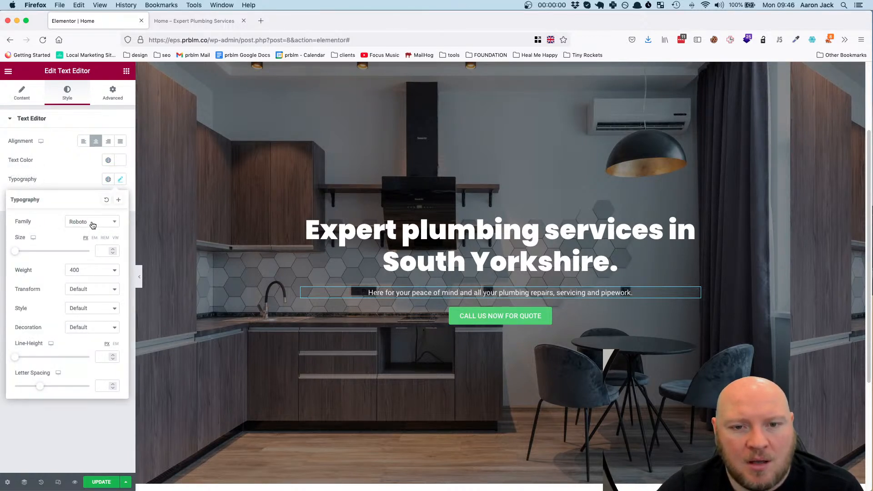
{"action": "left_click", "coordinate": [93, 224]}
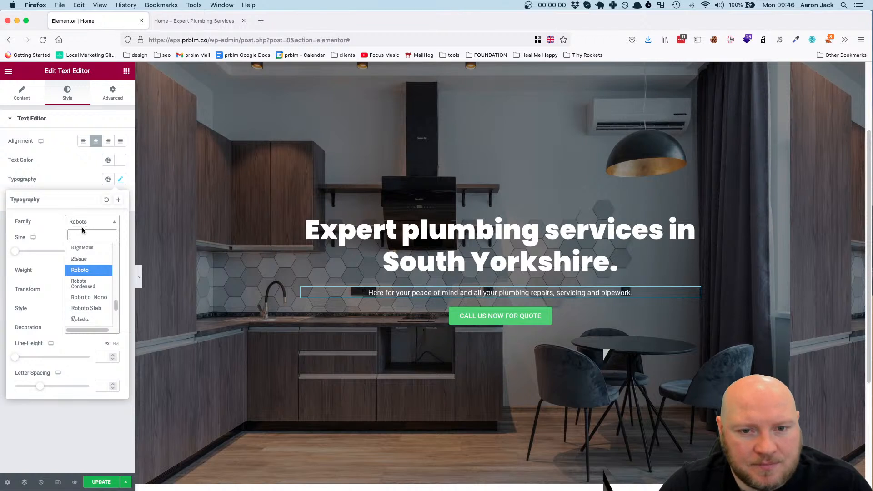
{"action": "type", "text": "Popp"}
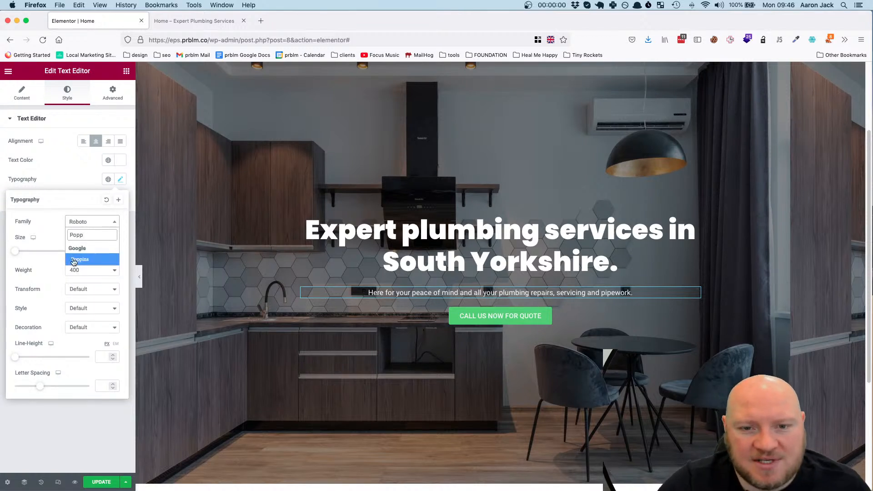
{"action": "left_click", "coordinate": [73, 260]}
{"action": "left_click", "coordinate": [90, 272]}
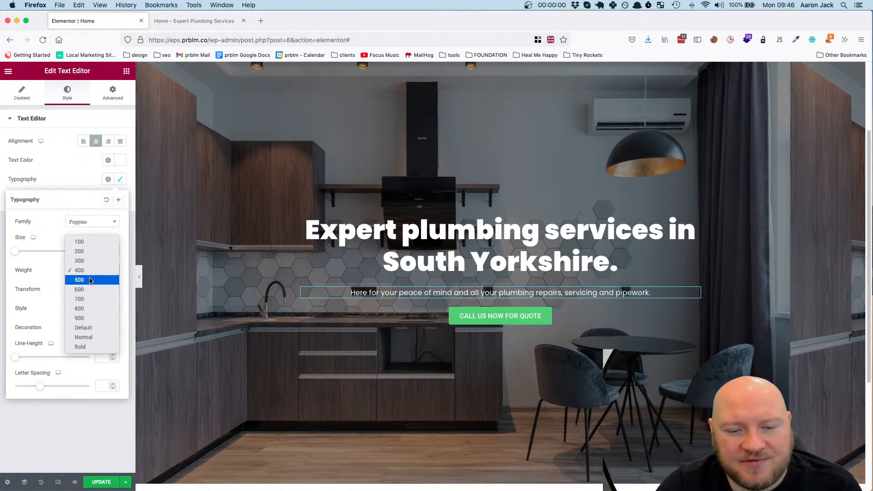
{"action": "left_click", "coordinate": [90, 280]}
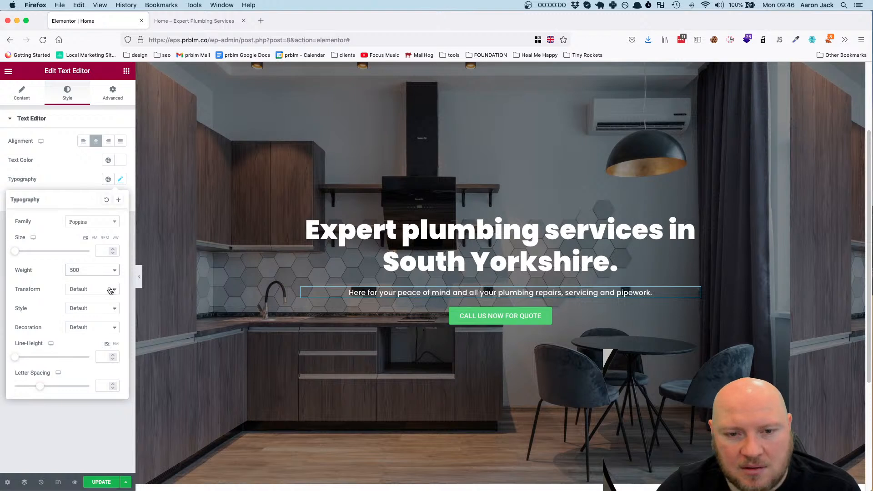
{"action": "left_click", "coordinate": [104, 356]}
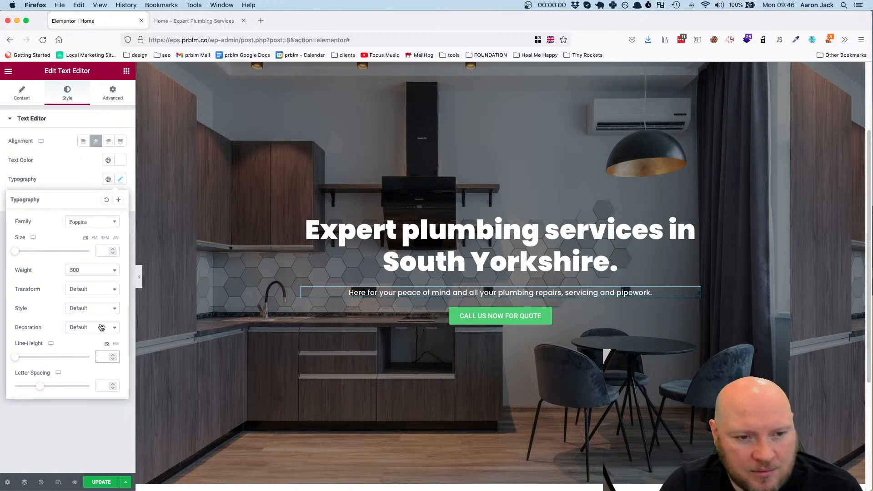
{"action": "type", "text": "150"}
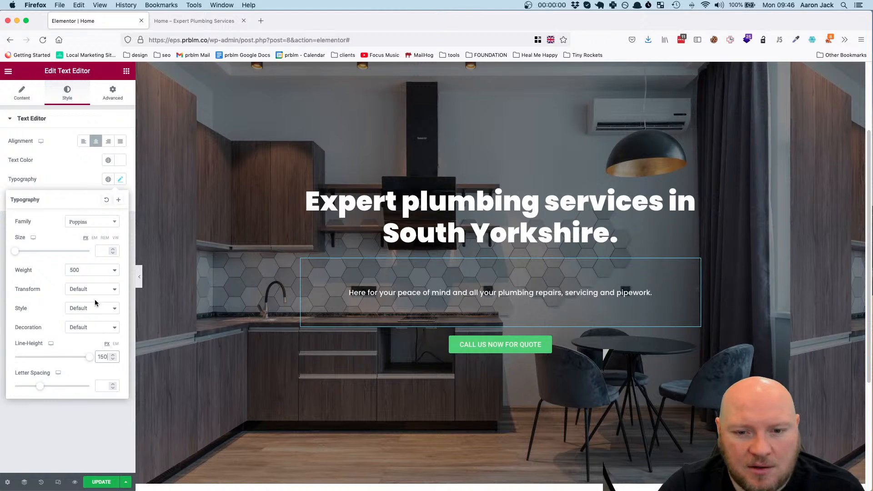
{"action": "key", "text": "BackSpace"}
{"action": "key", "text": "BackSpace"}
{"action": "key", "text": "BackSpace"}
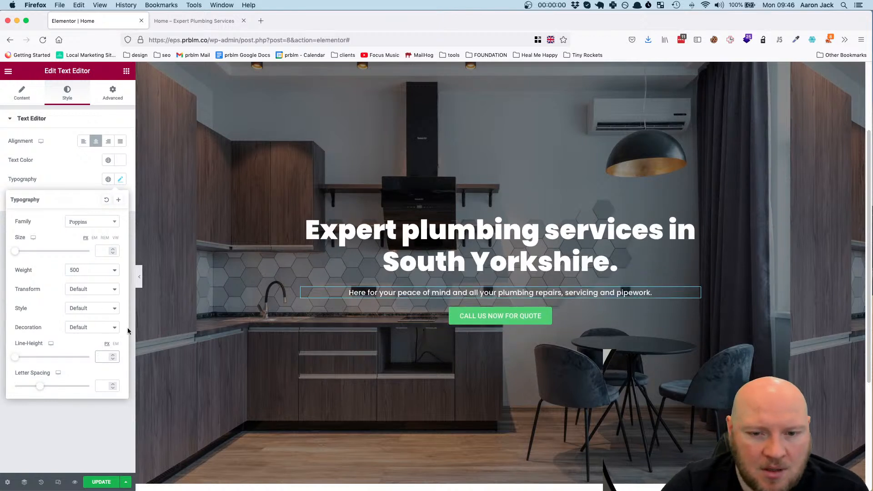
Set the hero description's line height to 1.5 em and its font size to 19 px
{"action": "left_click", "coordinate": [116, 344]}
{"action": "left_click", "coordinate": [100, 356]}
{"action": "type", "text": "1.5"}
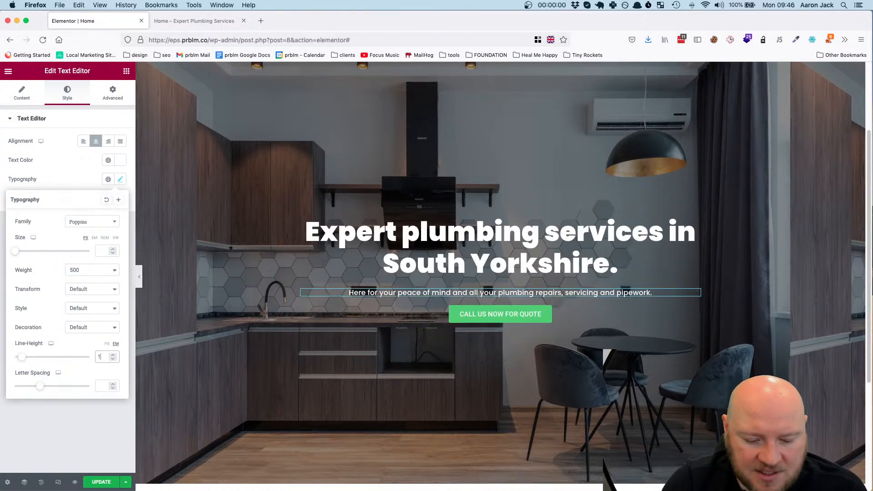
{"action": "left_click", "coordinate": [104, 251]}
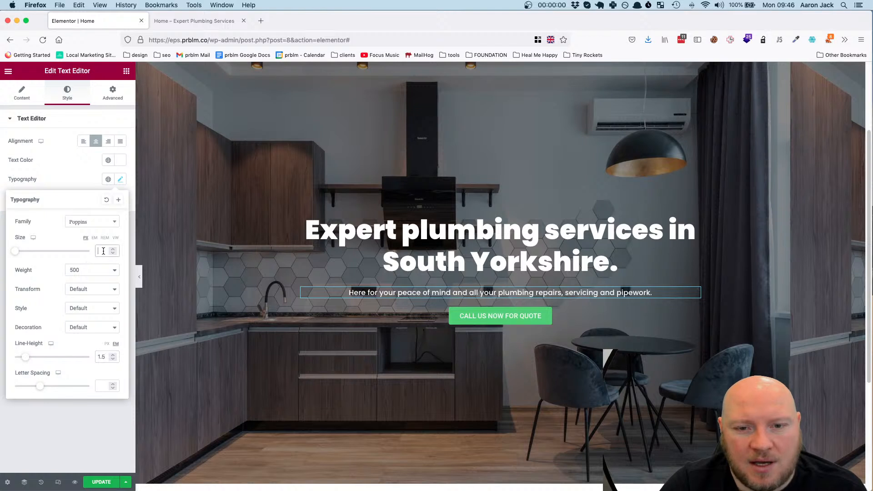
{"action": "type", "text": "20"}
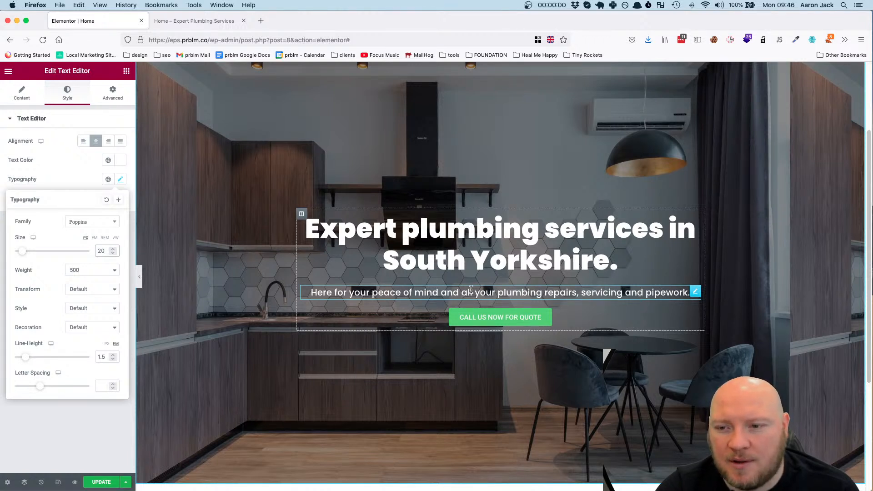
{"action": "left_click", "coordinate": [114, 253]}
{"action": "left_click", "coordinate": [113, 253]}
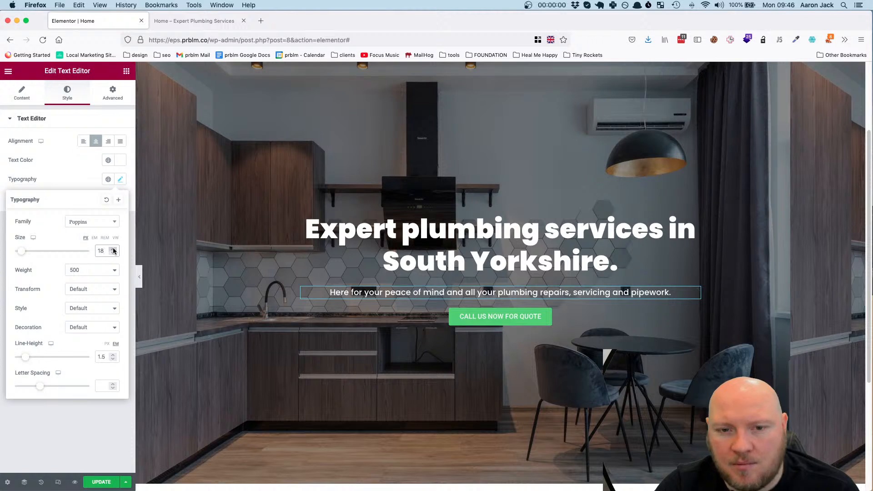
{"action": "left_click", "coordinate": [114, 249]}
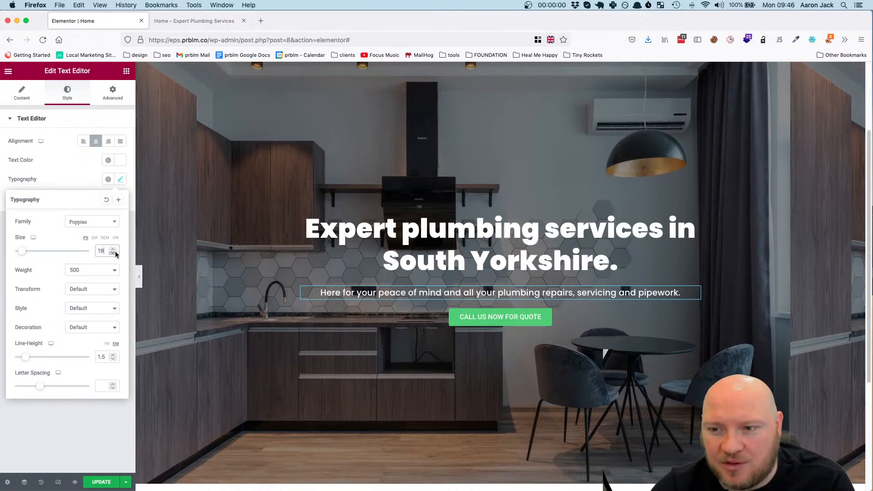
Increase the hero description's font size to 20 px
{"action": "left_click", "coordinate": [113, 250]}
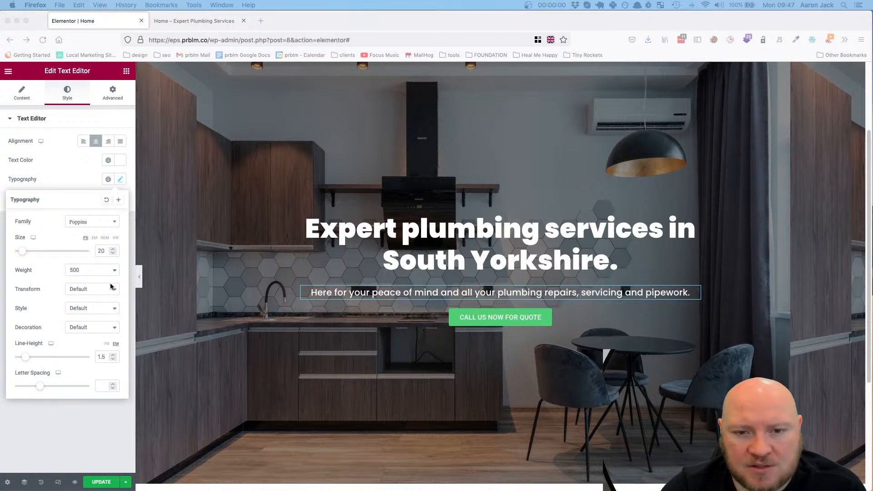
{"action": "left_click", "coordinate": [540, 322]}
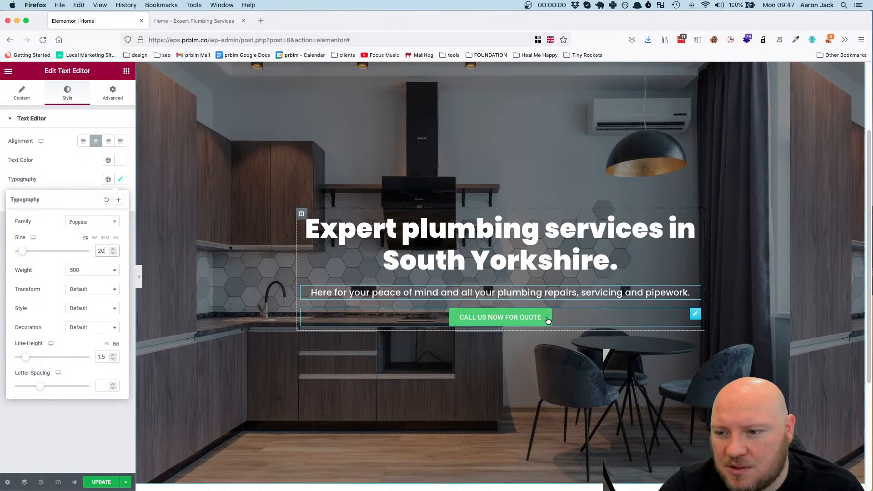
Try the Uppercase text transform on the hero description and return it to Default
{"action": "left_click", "coordinate": [94, 290]}
{"action": "left_click", "coordinate": [94, 299]}
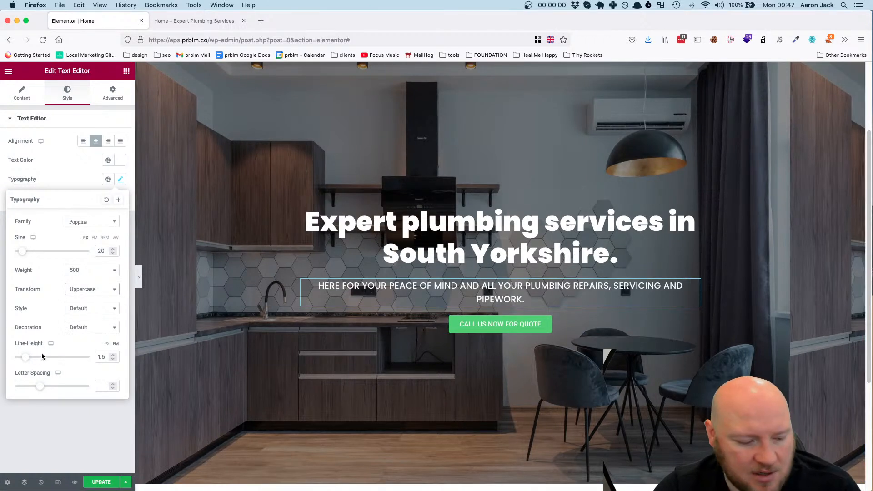
{"action": "left_click", "coordinate": [94, 289]}
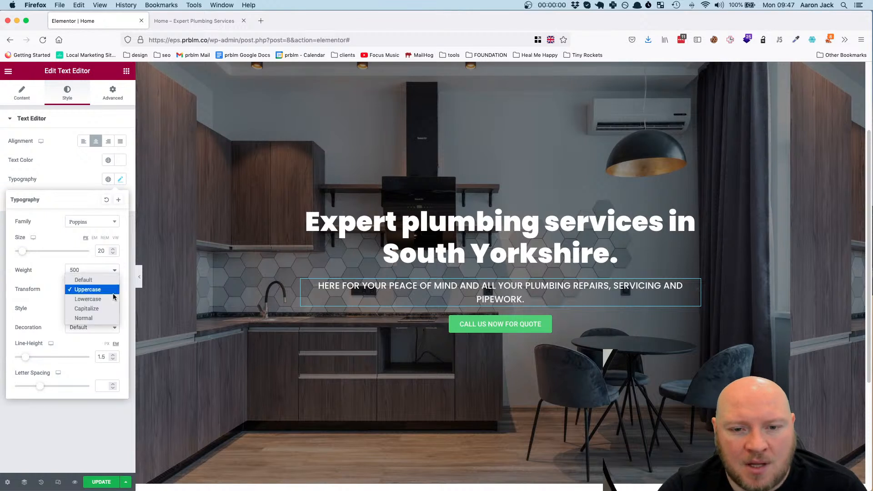
{"action": "left_click", "coordinate": [105, 280]}
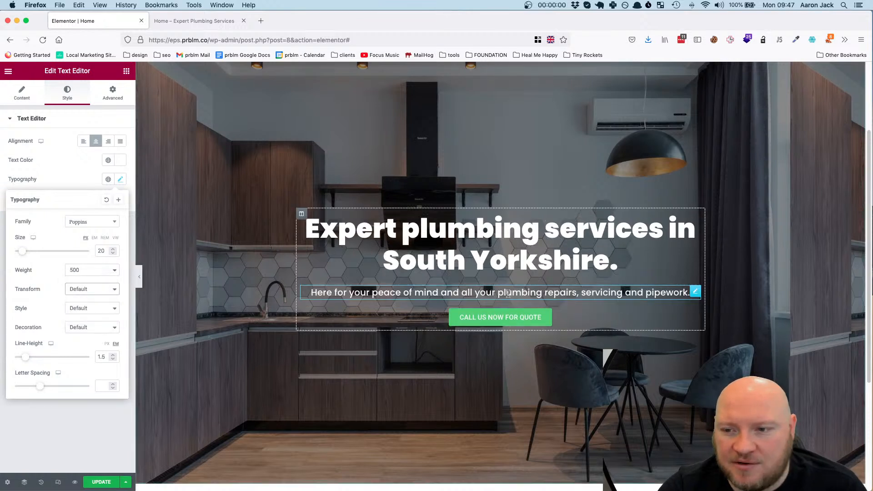
Set the hero button's font family to Poppins and its font size to 16 px
{"action": "left_click", "coordinate": [695, 314]}
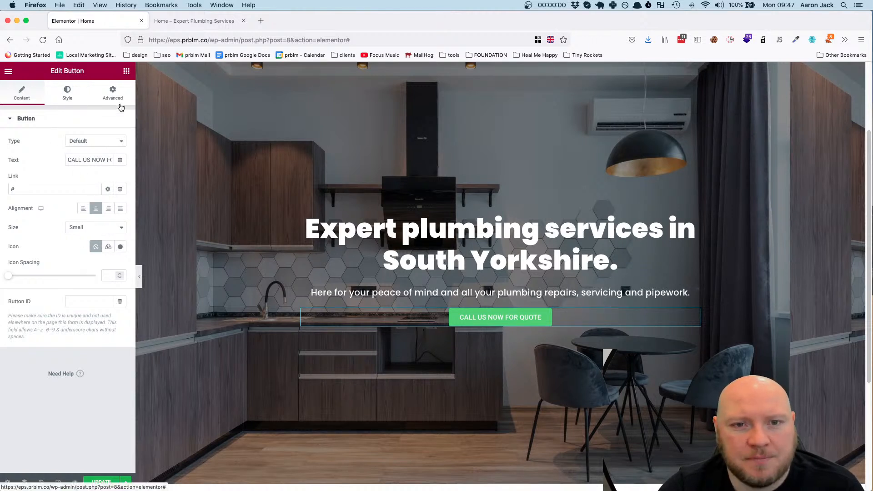
{"action": "left_click", "coordinate": [63, 96]}
{"action": "left_click", "coordinate": [119, 140]}
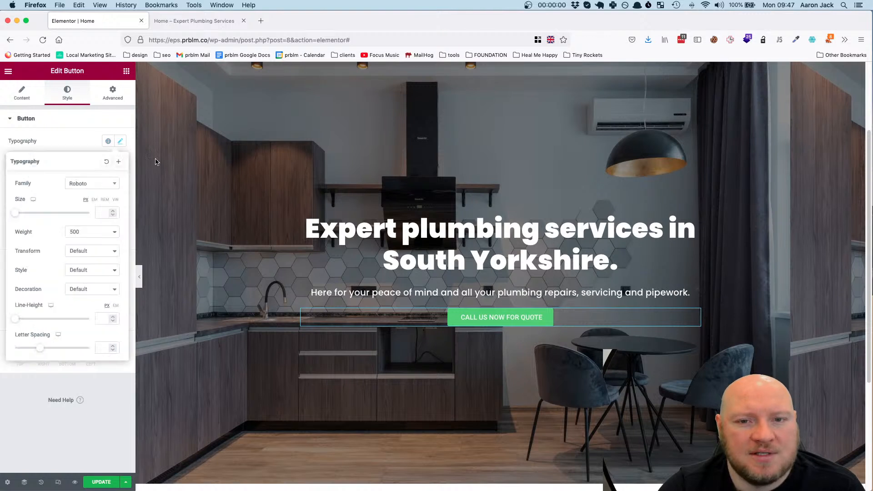
{"action": "left_click", "coordinate": [94, 183]}
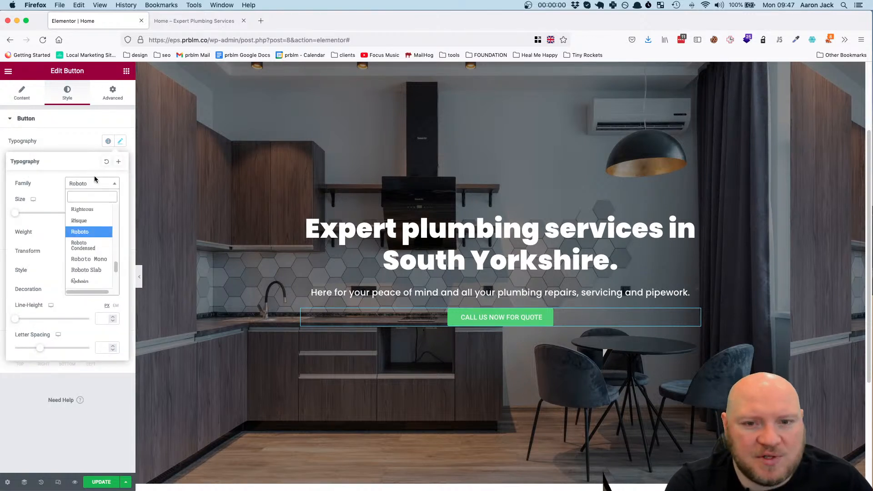
{"action": "type", "text": "Popp"}
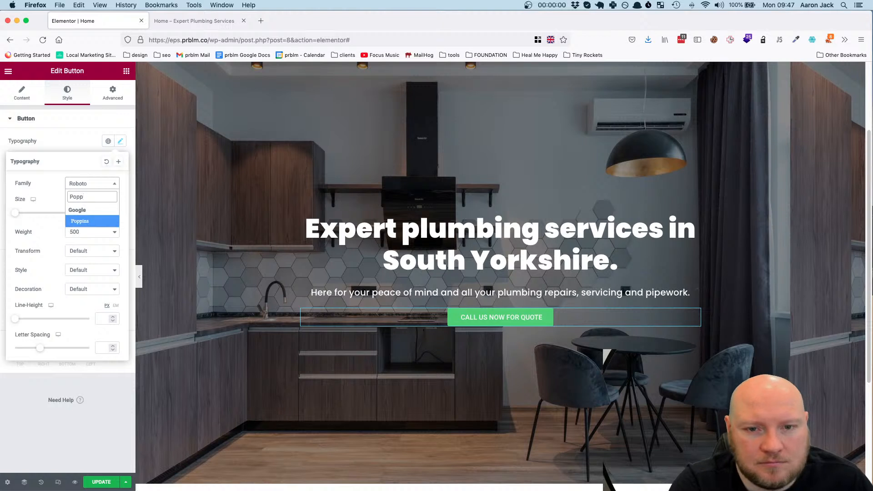
{"action": "left_click", "coordinate": [94, 222]}
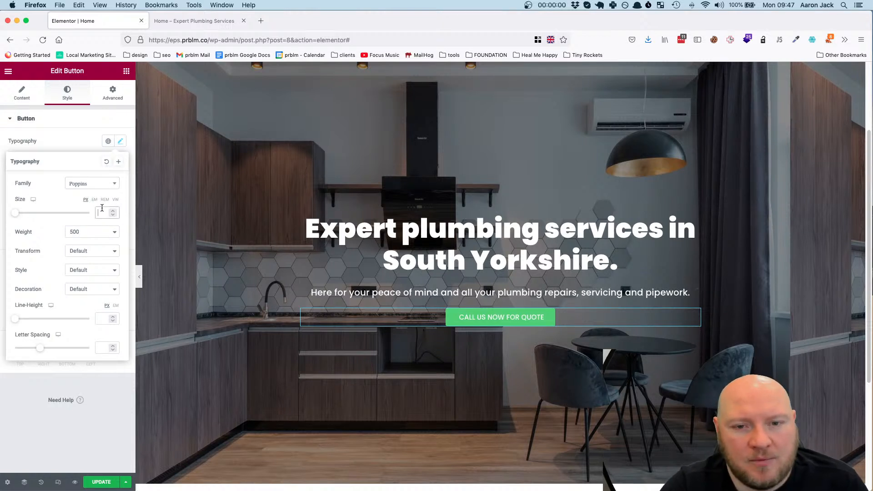
Set the hero button's font weight to 800 and its text transform to Uppercase
{"action": "left_click", "coordinate": [87, 234]}
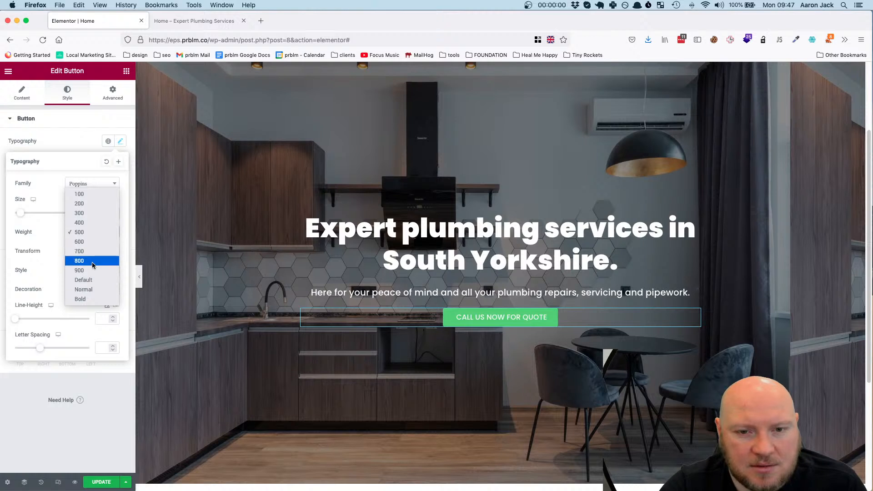
{"action": "left_click", "coordinate": [92, 262]}
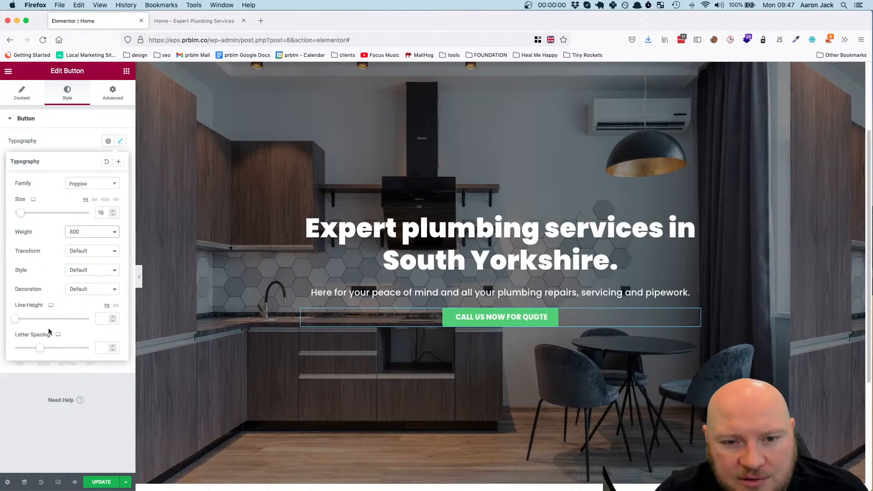
{"action": "left_click", "coordinate": [89, 256]}
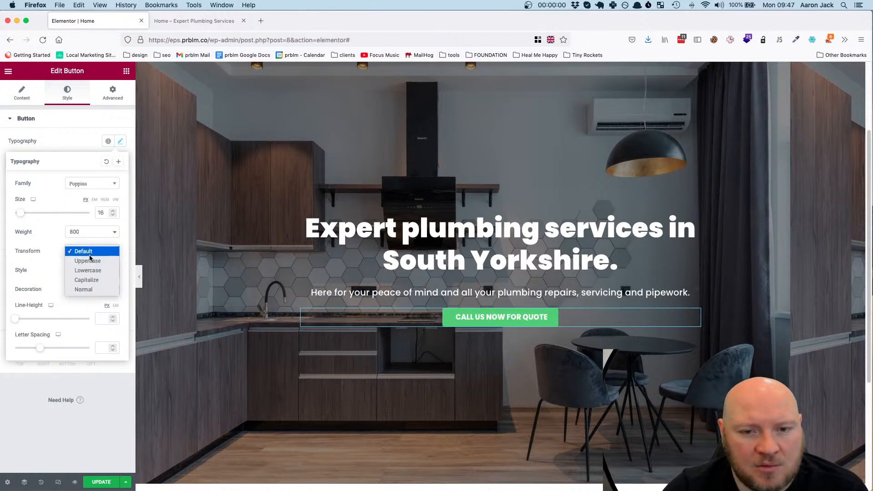
{"action": "left_click", "coordinate": [89, 261]}
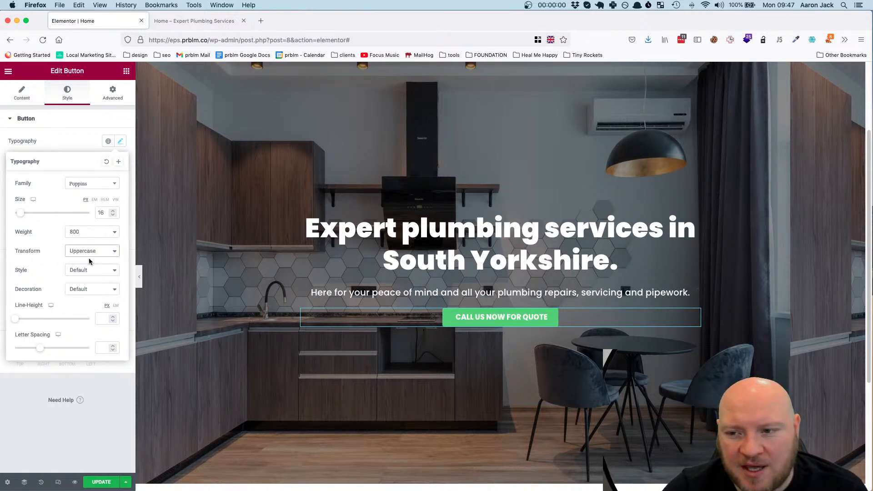
{"action": "left_click", "coordinate": [38, 115]}
Replace the hero button's text with "I love CATS" to try out the uppercase transform
{"action": "left_click", "coordinate": [16, 94]}
{"action": "left_click_drag", "start_coordinate": [71, 160], "coordinate": [123, 165]}
{"action": "key", "text": "super+c"}
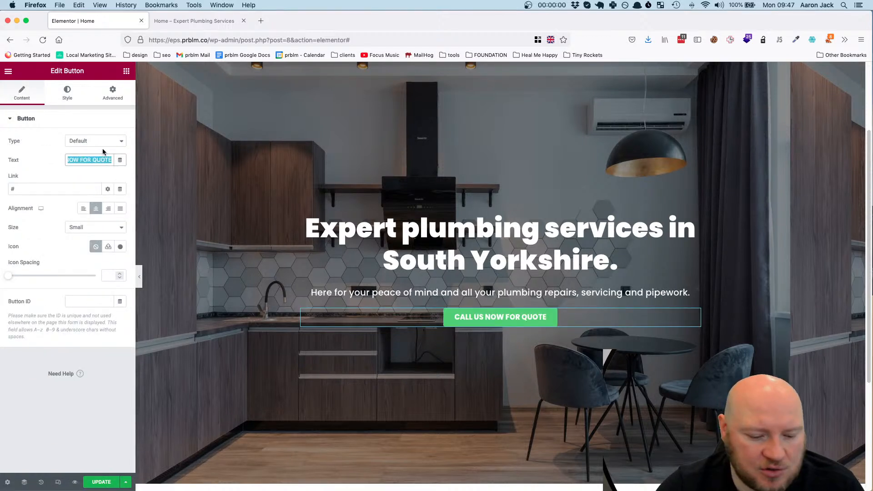
{"action": "key", "text": "BackSpace"}
{"action": "type", "text": "I"}
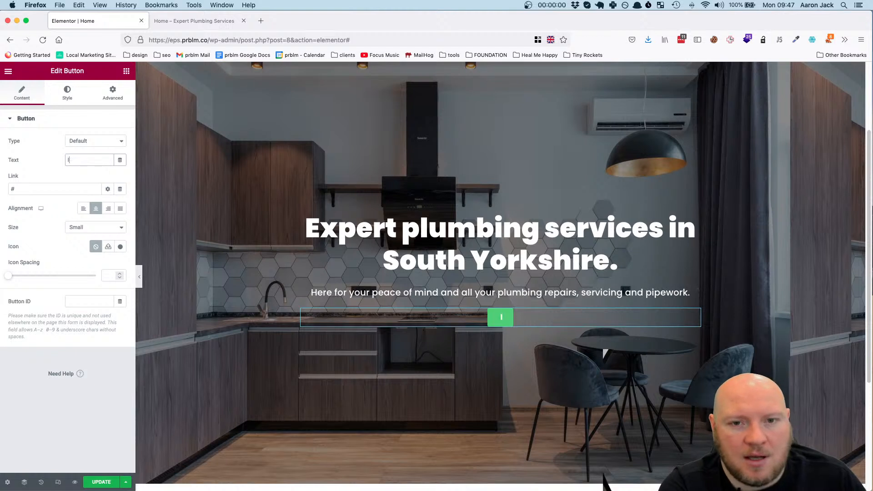
{"action": "type", "text": " lo"}
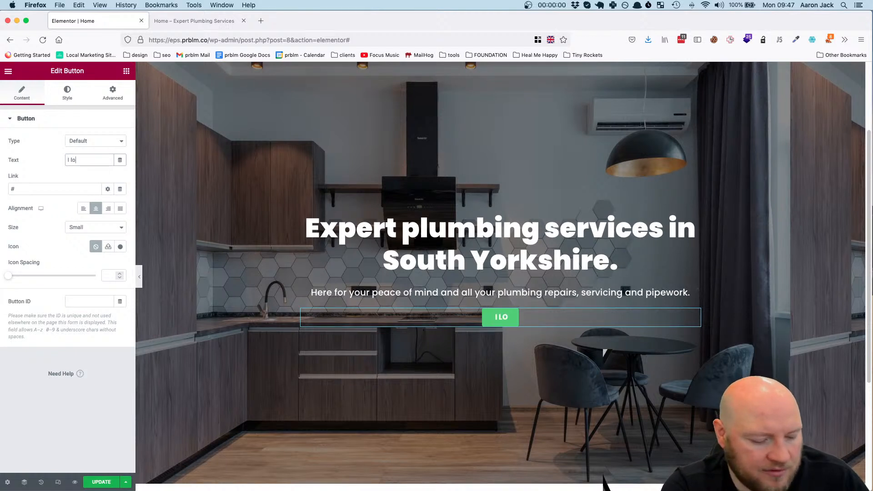
{"action": "type", "text": "ve"}
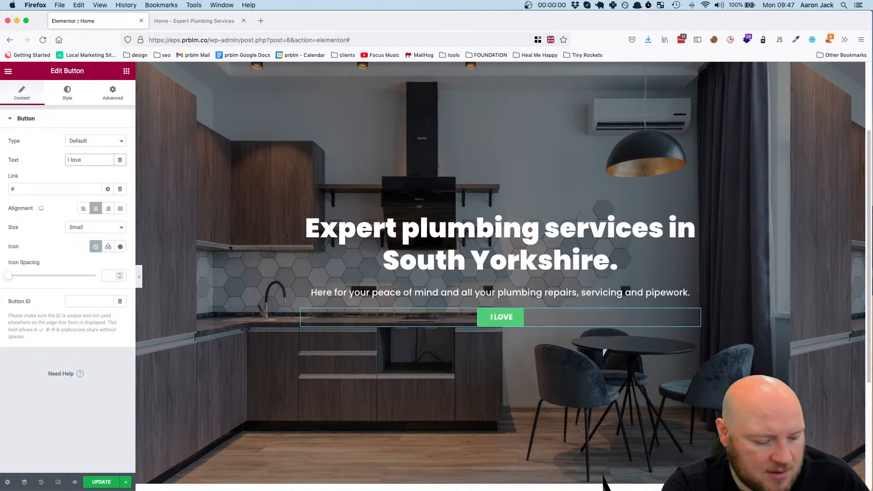
{"action": "type", "text": " CATS"}
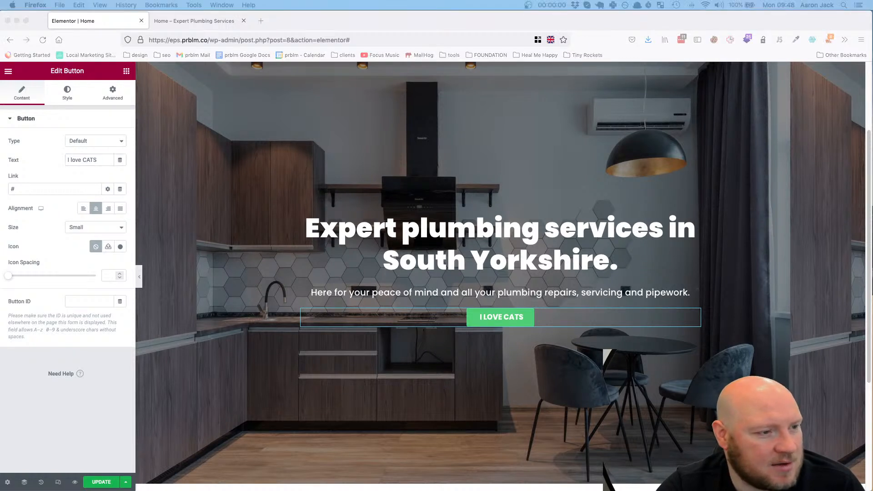
Restore the hero button's text to "CALL US NOW FOR QUOTE"
{"action": "left_click_drag", "start_coordinate": [106, 160], "coordinate": [42, 159]}
{"action": "key", "text": "BackSpace"}
{"action": "key", "text": "super+v"}
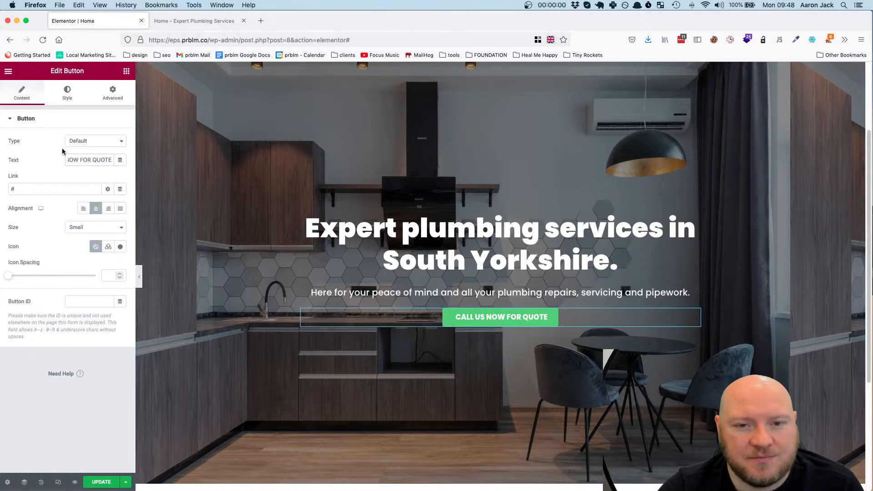
Change the hero button's normal background color to blue by pasting the copied hex code
{"action": "left_click", "coordinate": [64, 103]}
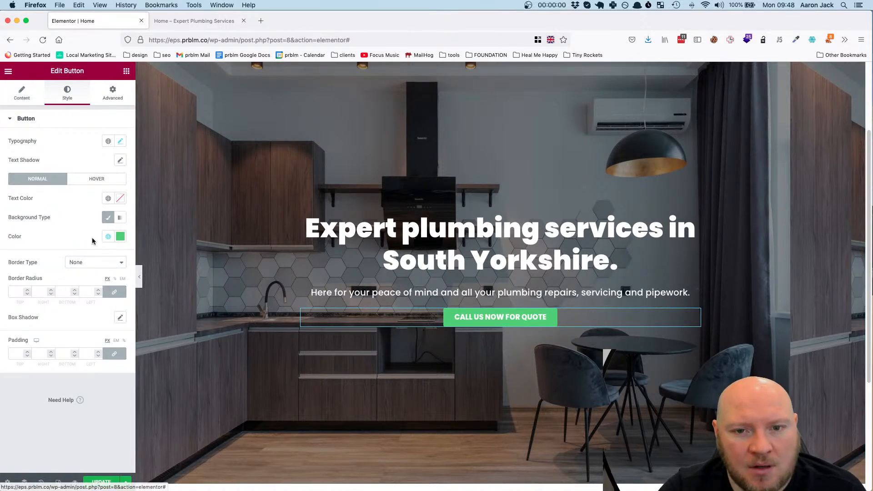
{"action": "left_click", "coordinate": [120, 236]}
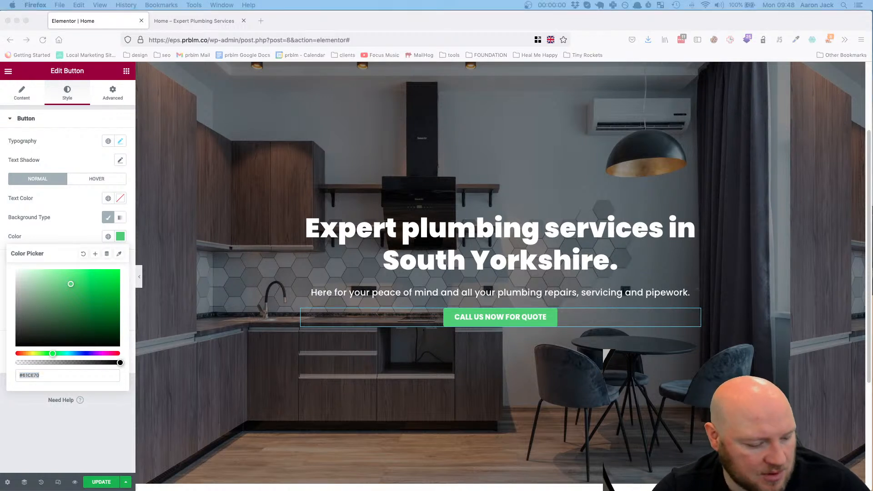
{"action": "left_click", "coordinate": [49, 377]}
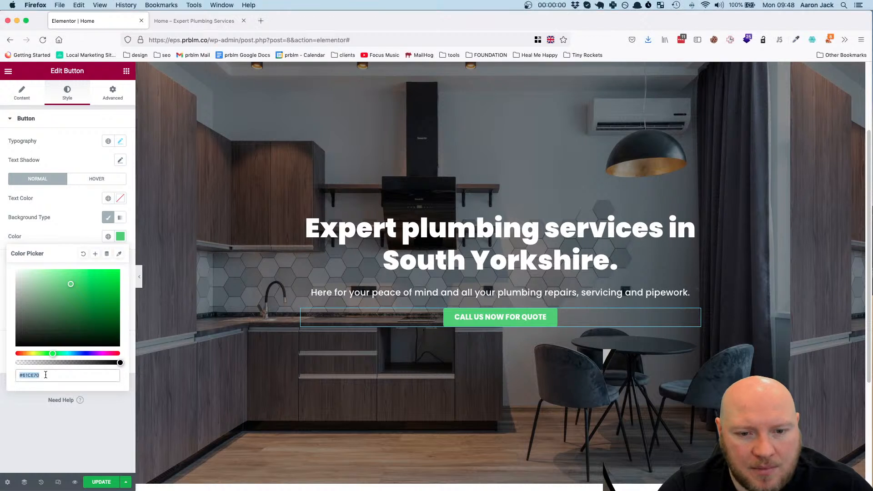
{"action": "left_click_drag", "start_coordinate": [31, 374], "coordinate": [20, 376]}
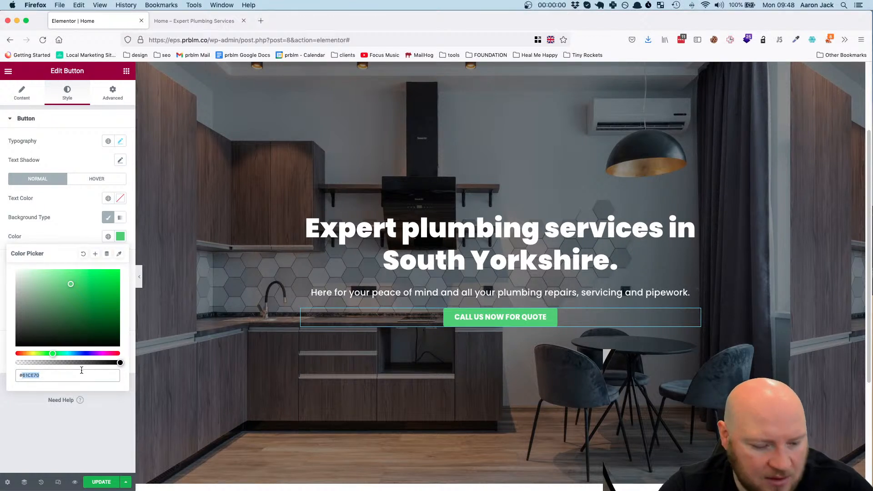
{"action": "key", "text": "super+v"}
{"action": "left_click", "coordinate": [91, 427]}
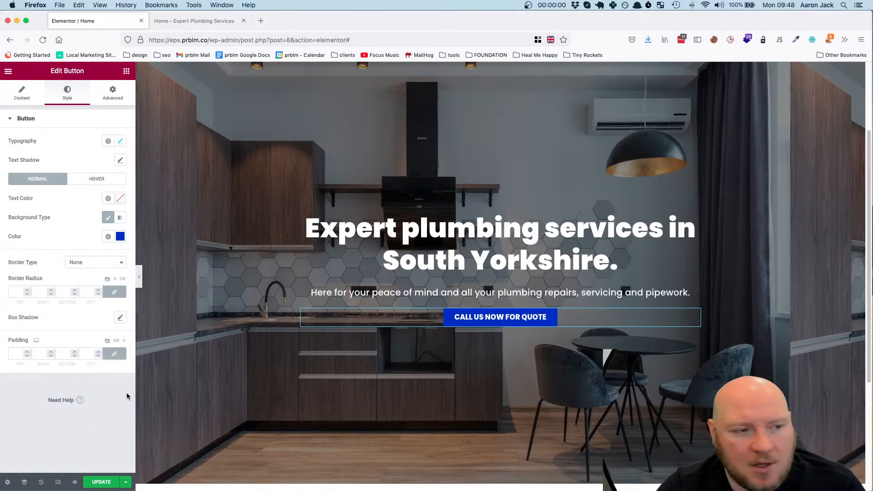
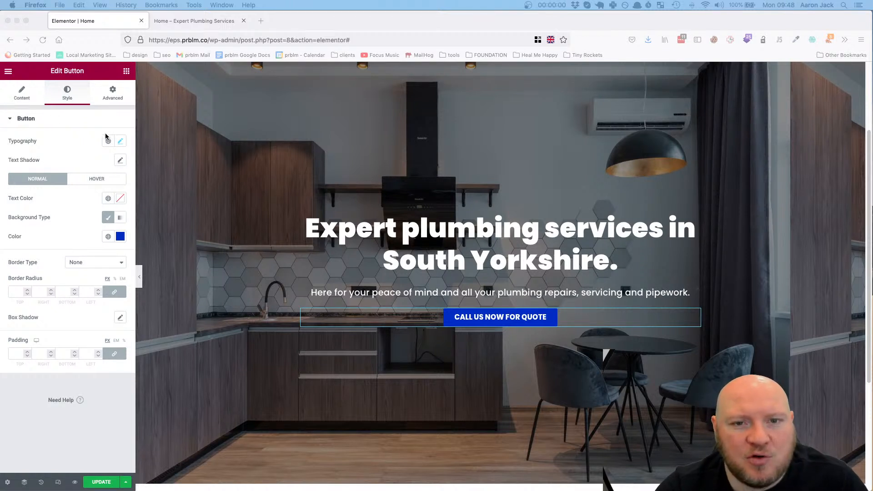
Switch to Figma and measure the spacing between the call-to-action button's label and its blue background
{"action": "left_click", "coordinate": [119, 141]}
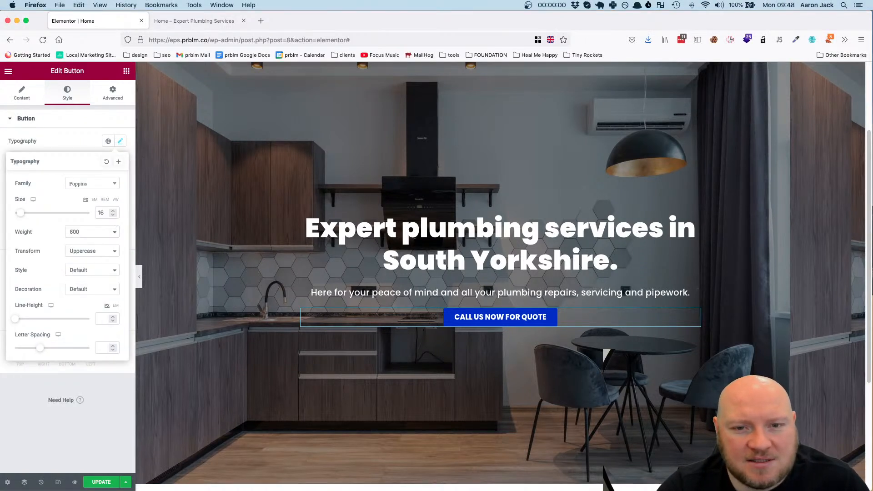
{"action": "key", "text": "Escape"}
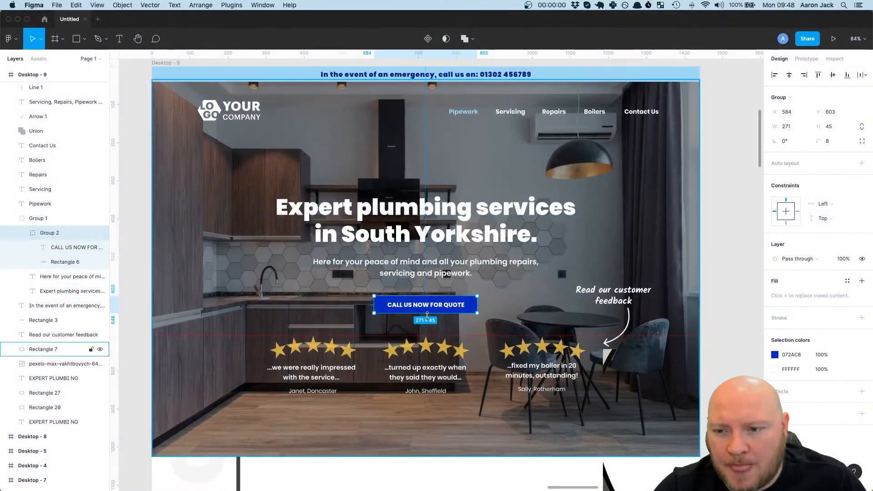
{"action": "scroll", "coordinate": [423, 288], "scroll_direction": "up", "scroll_amount": 10}
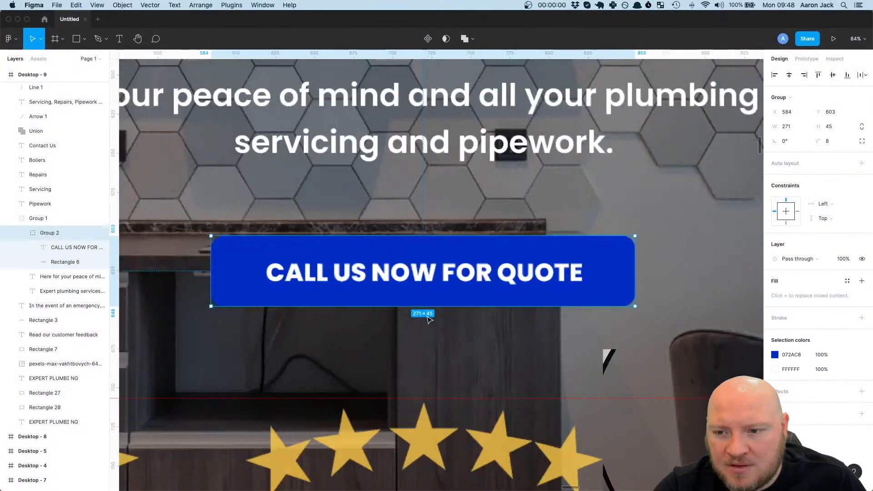
{"action": "double_click", "coordinate": [456, 277]}
{"action": "key", "text": "alt"}
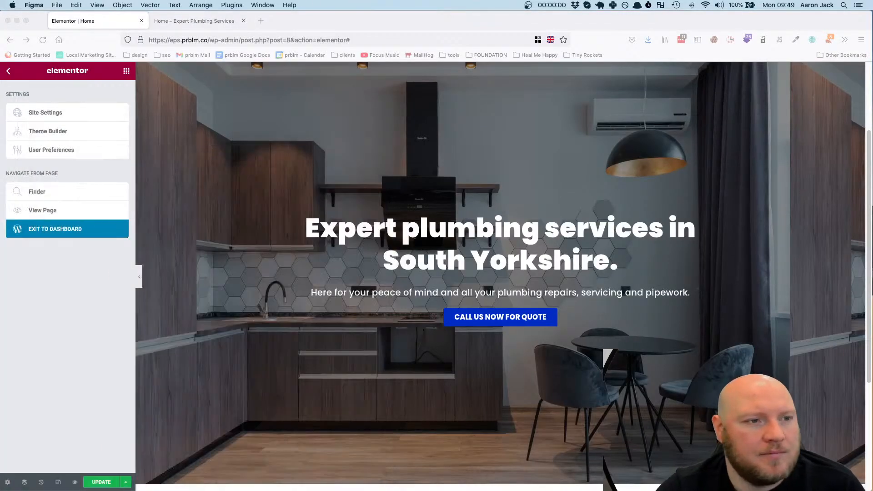
In Elementor, set the hero button's padding to 11 px top and bottom and 35 px right and left, and its border radius to 8 px
{"action": "left_click", "coordinate": [696, 315]}
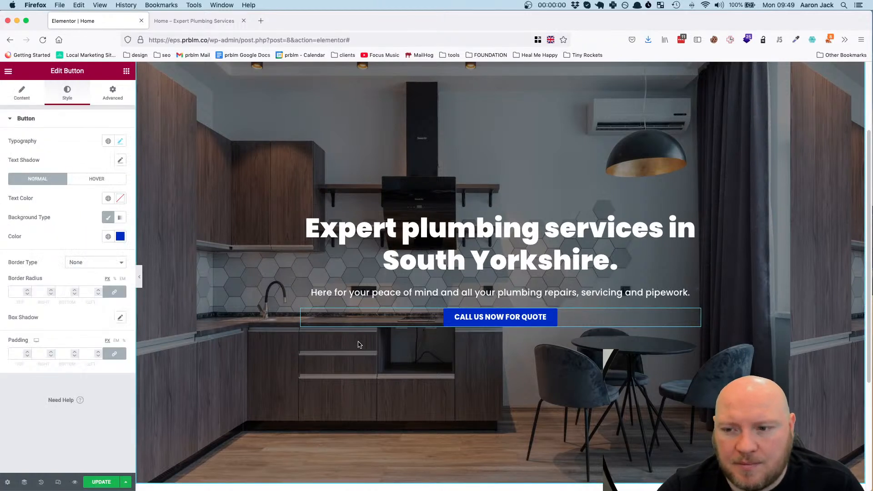
{"action": "left_click", "coordinate": [16, 355]}
{"action": "type", "text": "11"}
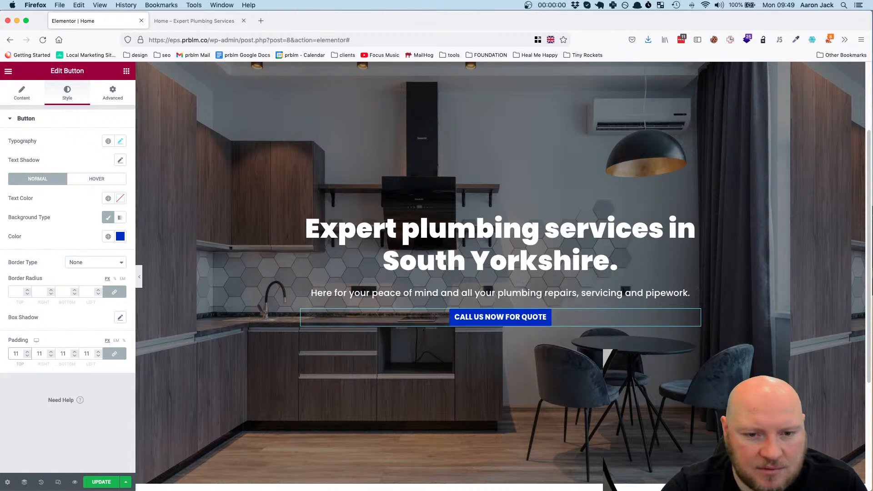
{"action": "left_click", "coordinate": [113, 354]}
{"action": "left_click_drag", "start_coordinate": [48, 355], "coordinate": [28, 353]}
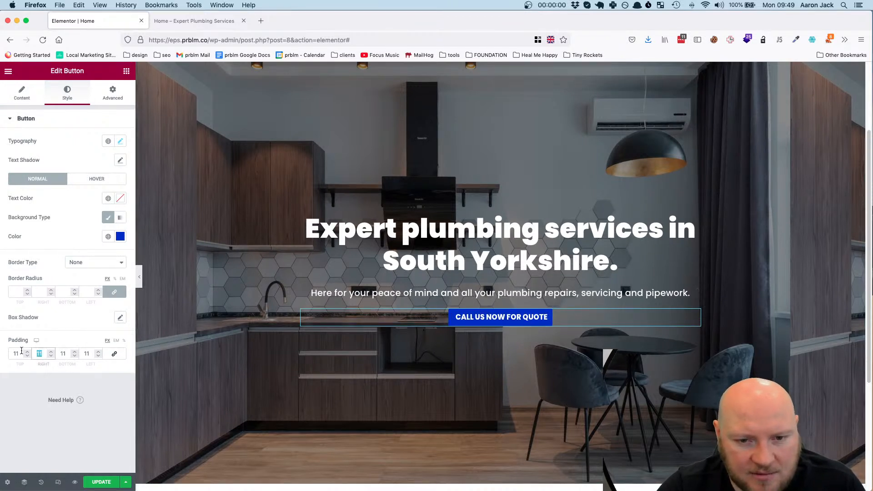
{"action": "type", "text": "35"}
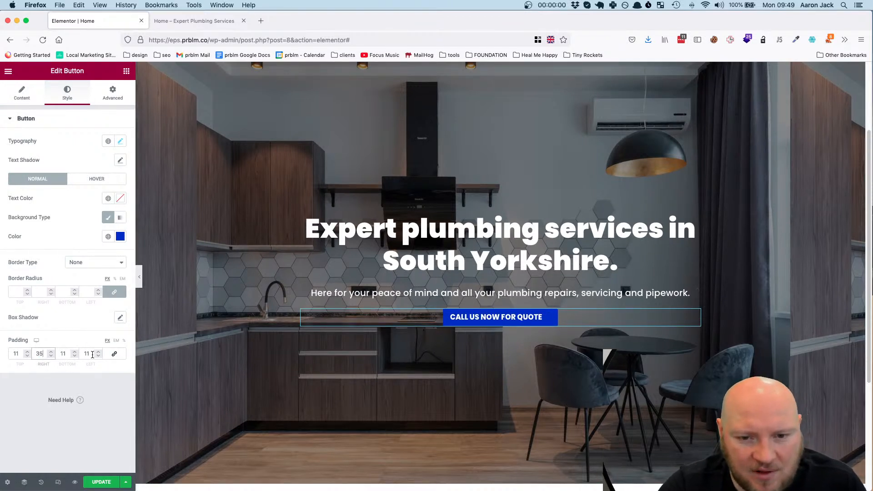
{"action": "double_click", "coordinate": [88, 354]}
{"action": "type", "text": "35"}
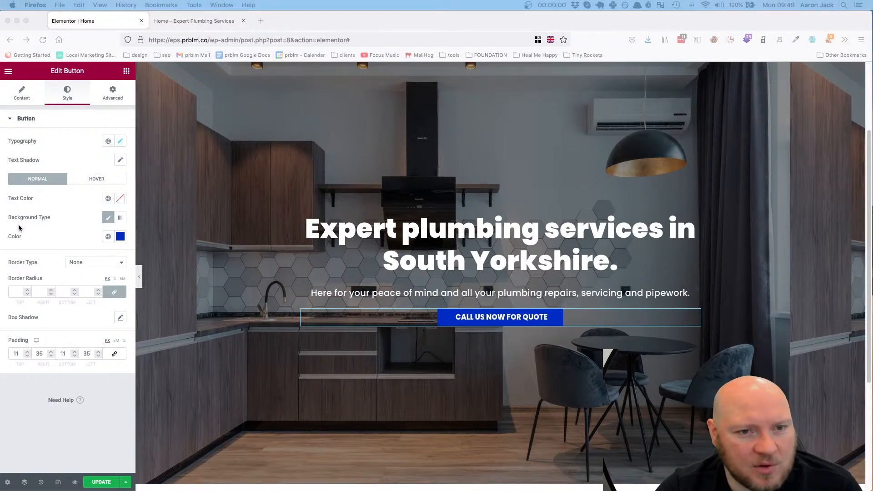
{"action": "left_click", "coordinate": [19, 294]}
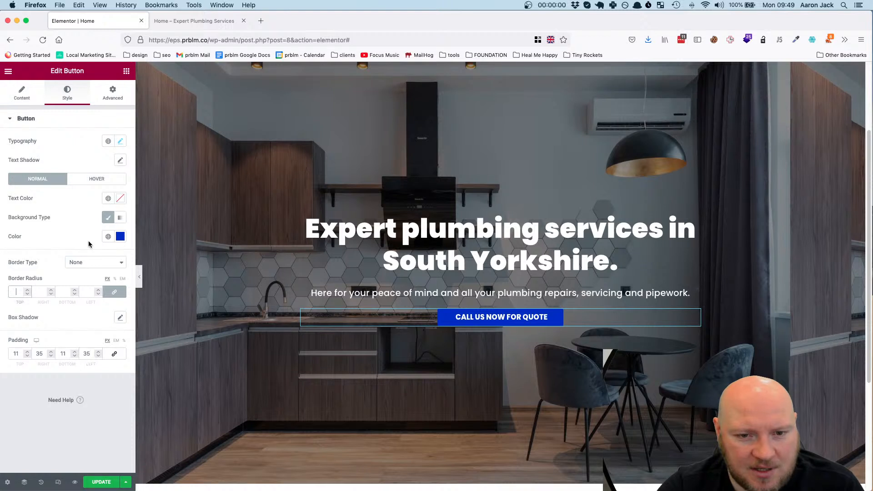
{"action": "type", "text": "8"}
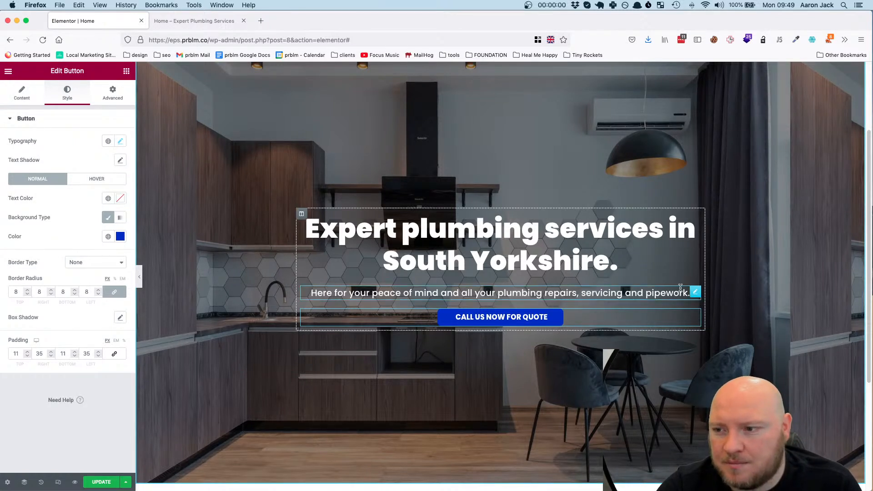
Unlink the hero heading's margin values and set its bottom margin to 20 px
{"action": "left_click", "coordinate": [694, 292]}
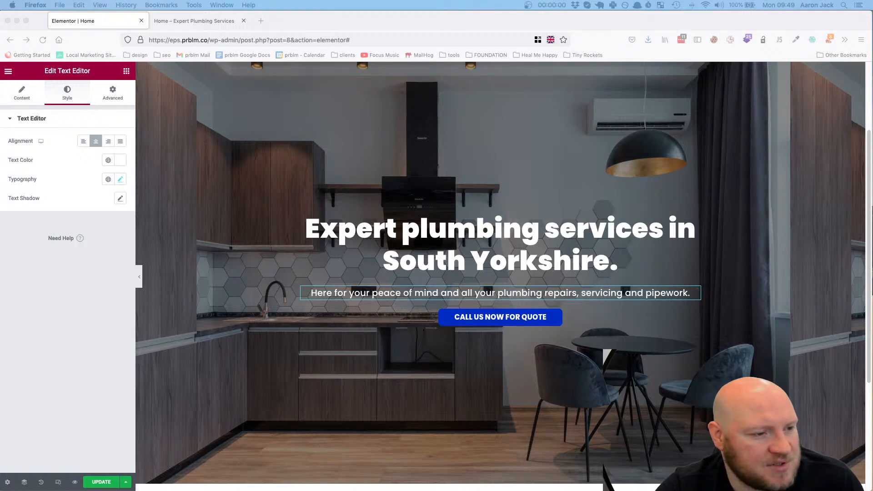
{"action": "left_click", "coordinate": [423, 206]}
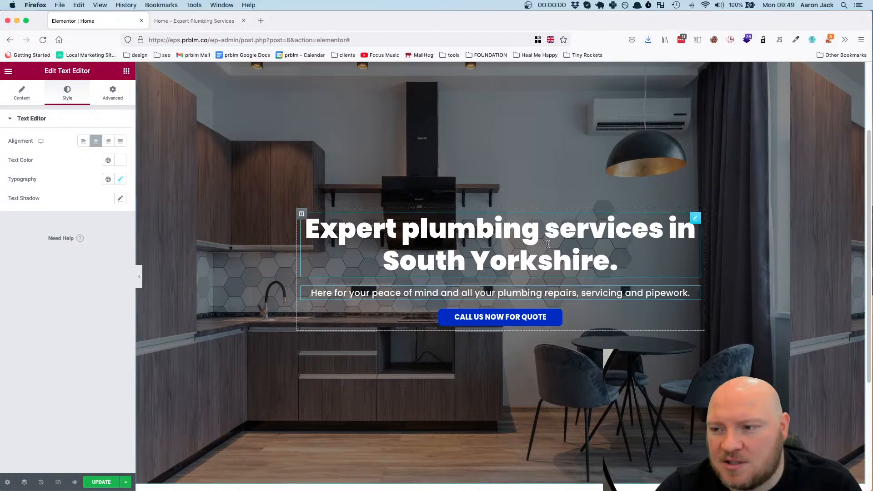
{"action": "left_click", "coordinate": [694, 227]}
{"action": "left_click", "coordinate": [113, 94]}
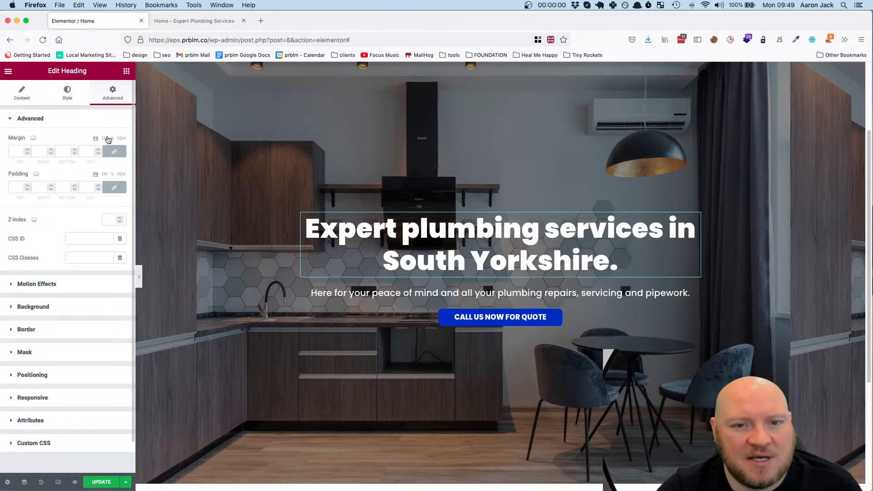
{"action": "left_click", "coordinate": [113, 152]}
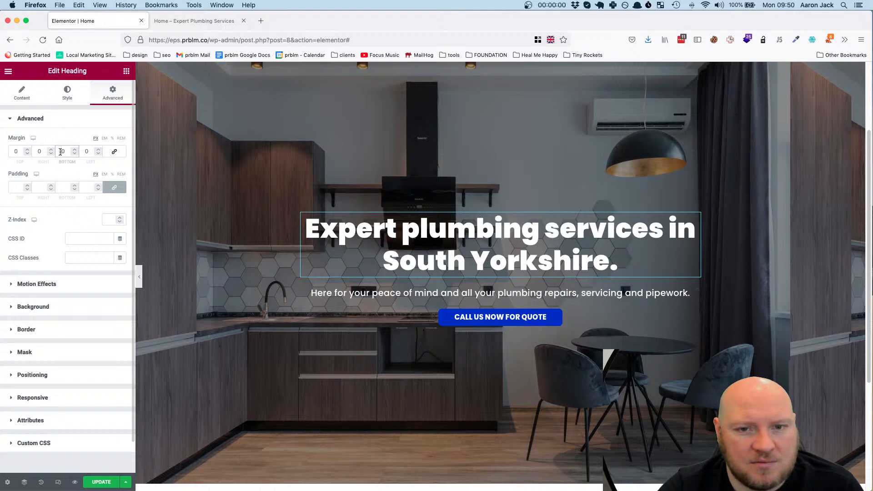
{"action": "type", "text": "20"}
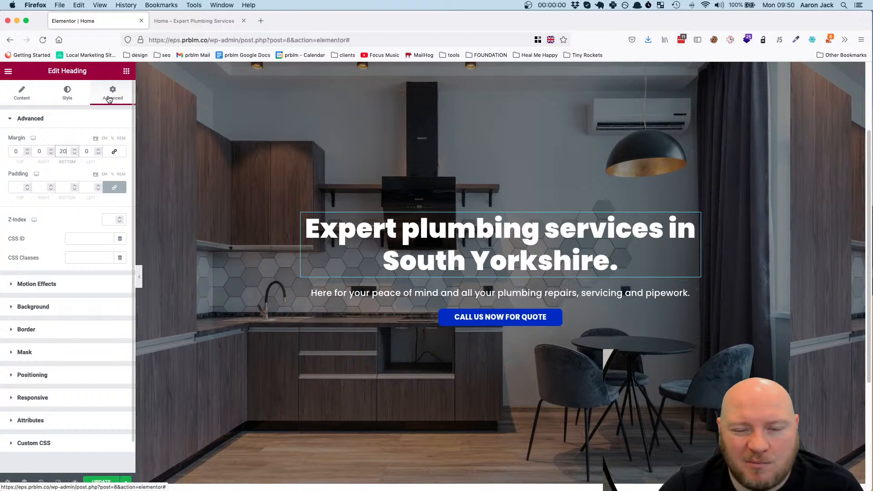
{"action": "mouse_move", "coordinate": [695, 220]}
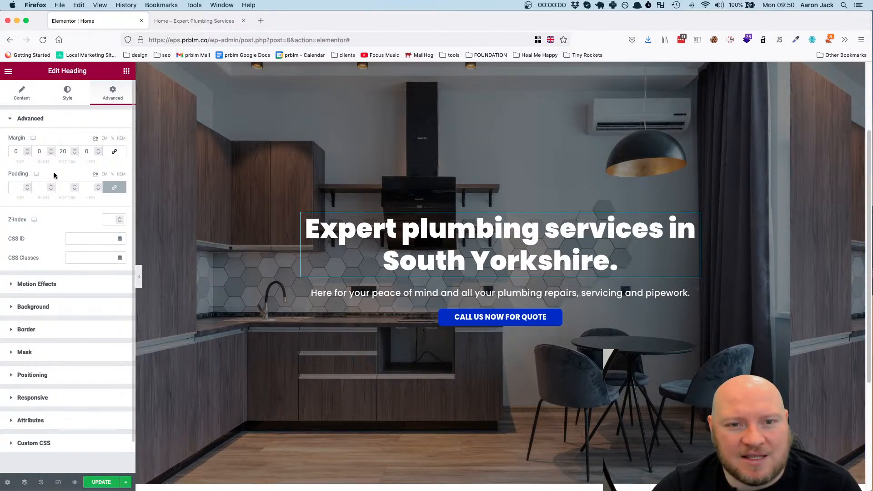
Try a bottom margin of 100 px on the hero heading and return it to 20 px
{"action": "double_click", "coordinate": [65, 152]}
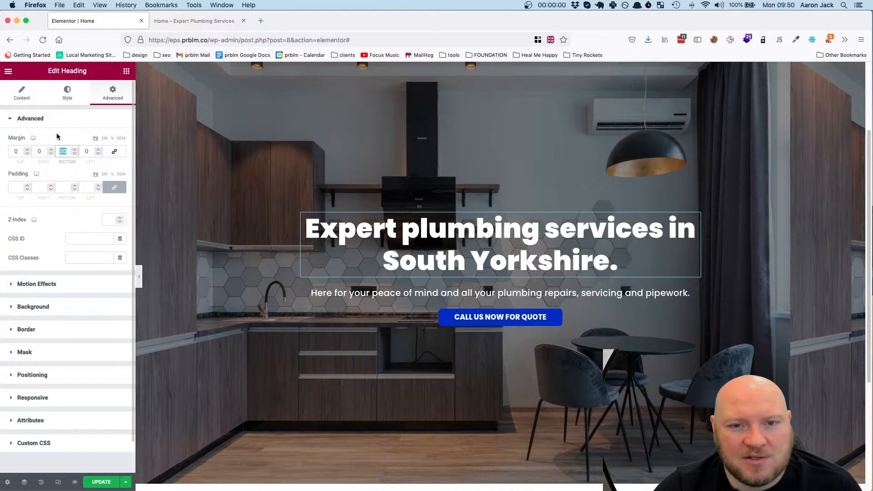
{"action": "type", "text": "100"}
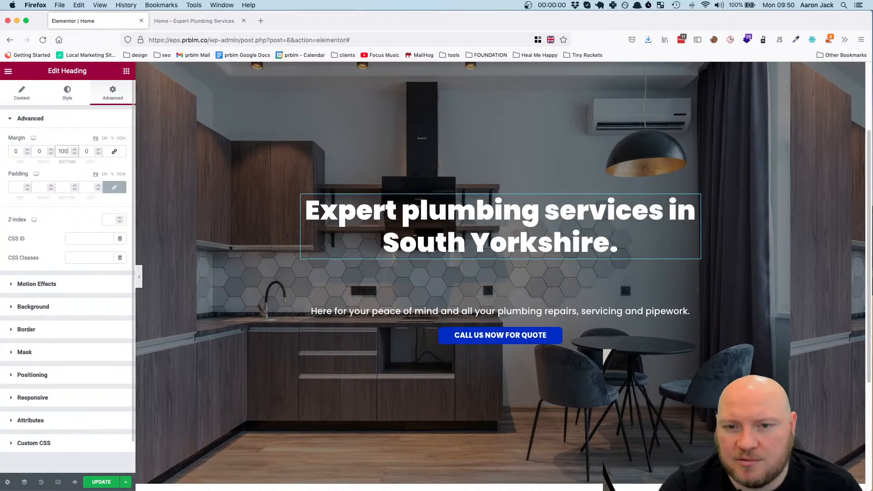
{"action": "key", "text": "BackSpace"}
{"action": "key", "text": "BackSpace"}
{"action": "key", "text": "BackSpace"}
{"action": "type", "text": "0"}
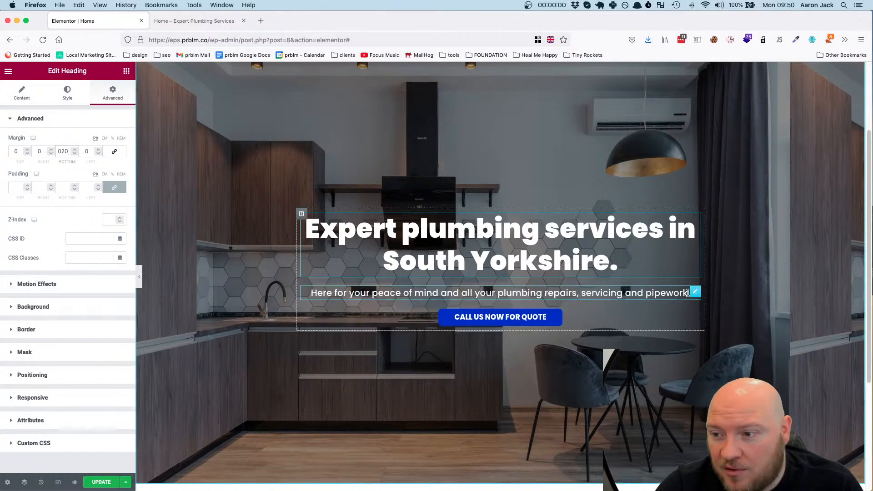
Unlink the hero description's margin values, set its bottom margin to 42 px, and update the page
{"action": "left_click", "coordinate": [695, 293]}
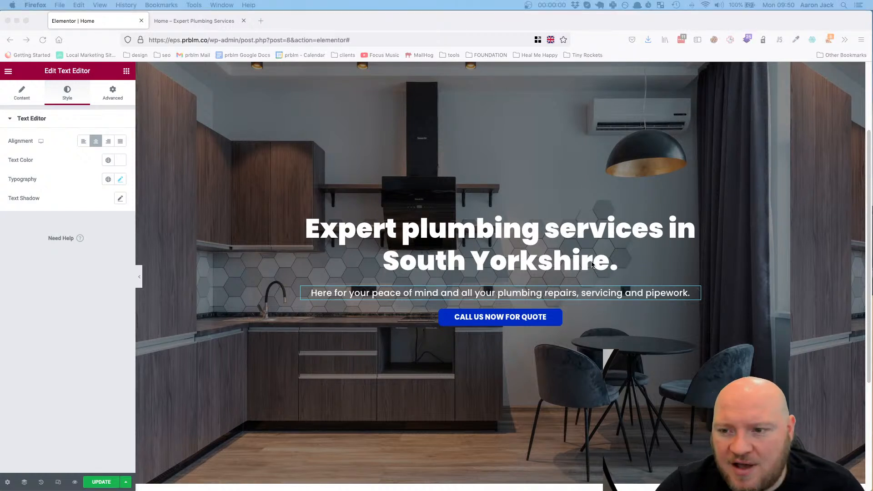
{"action": "left_click", "coordinate": [709, 297]}
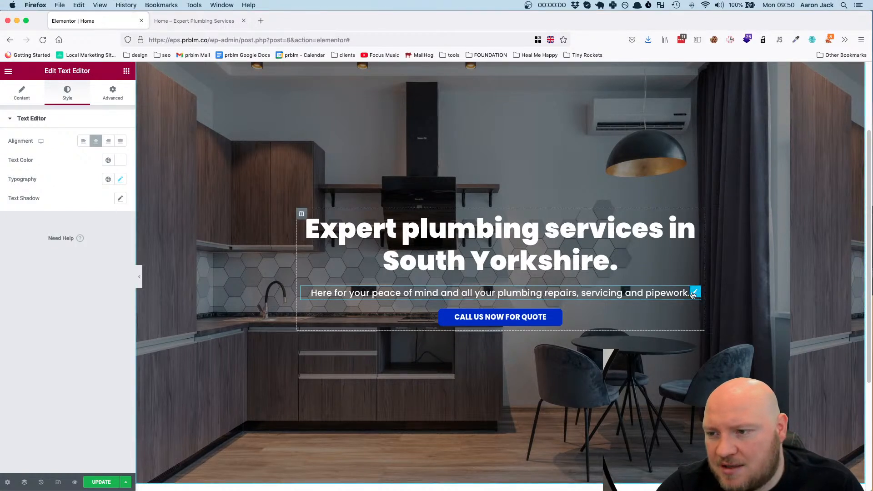
{"action": "left_click", "coordinate": [113, 93]}
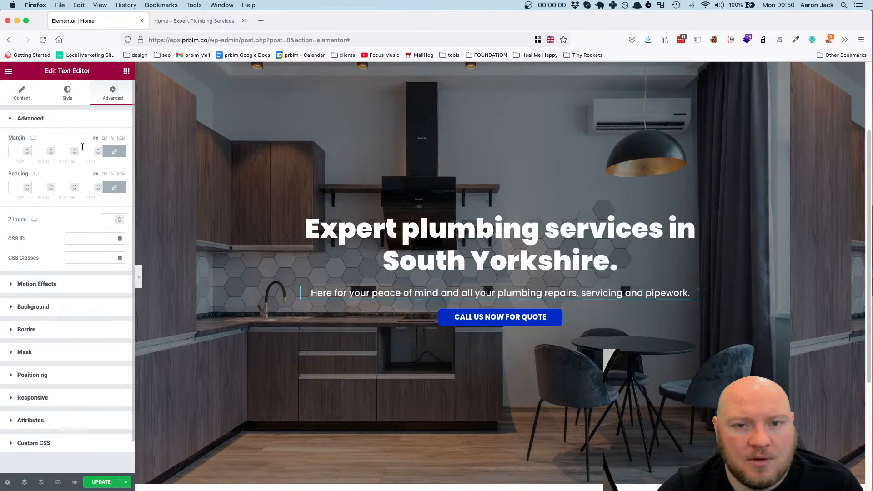
{"action": "left_click", "coordinate": [114, 151]}
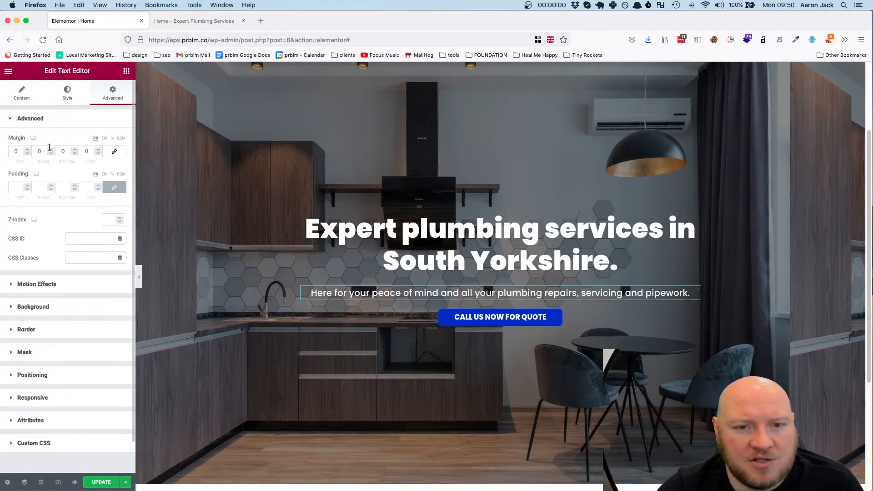
{"action": "left_click", "coordinate": [66, 151]}
{"action": "type", "text": "42"}
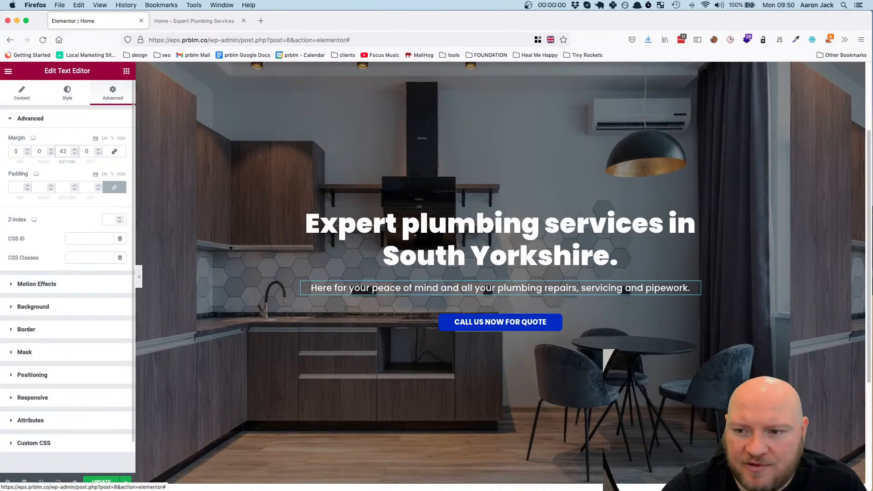
{"action": "left_click", "coordinate": [111, 484]}
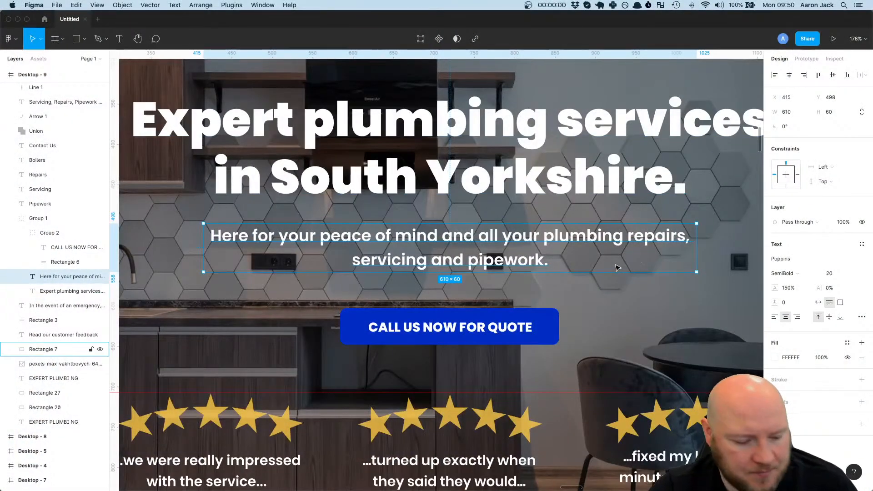
Switch to Figma and compare the hero design at 100% zoom with the Elementor page
{"action": "key", "text": "shift+0"}
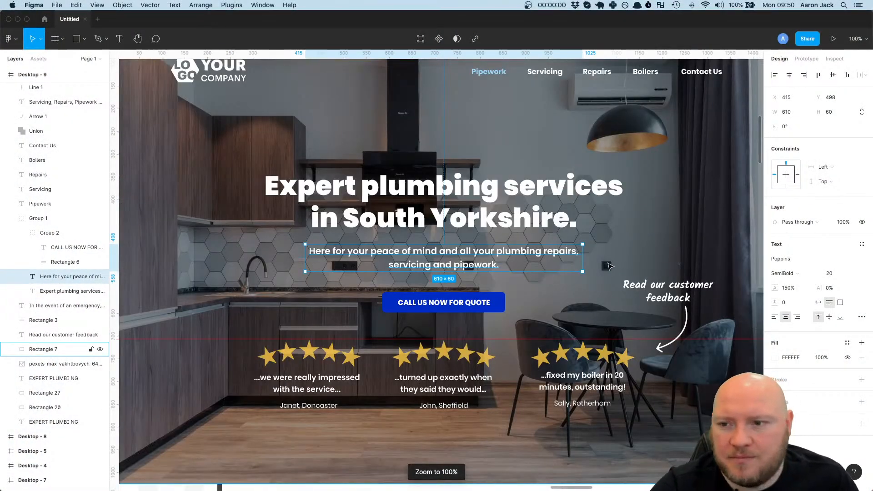
{"action": "scroll", "coordinate": [546, 210], "scroll_direction": "up", "scroll_amount": 2}
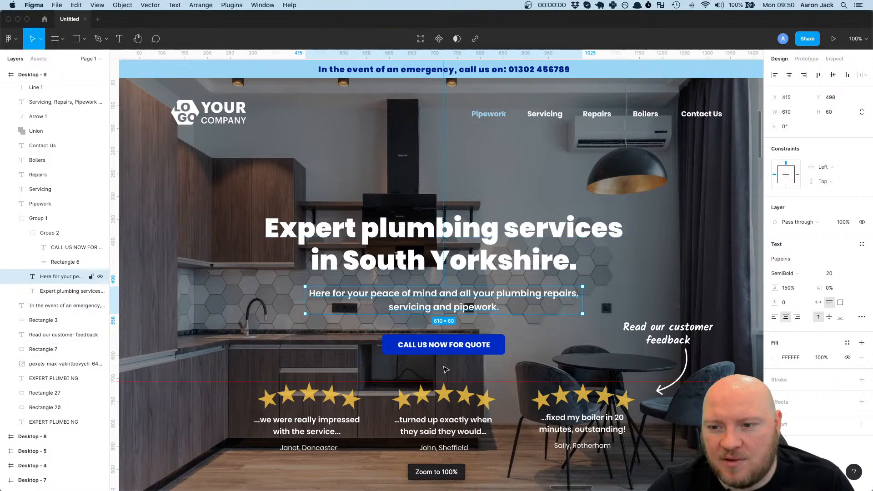
{"action": "left_click_drag", "start_coordinate": [164, 20], "coordinate": [20, 51]}
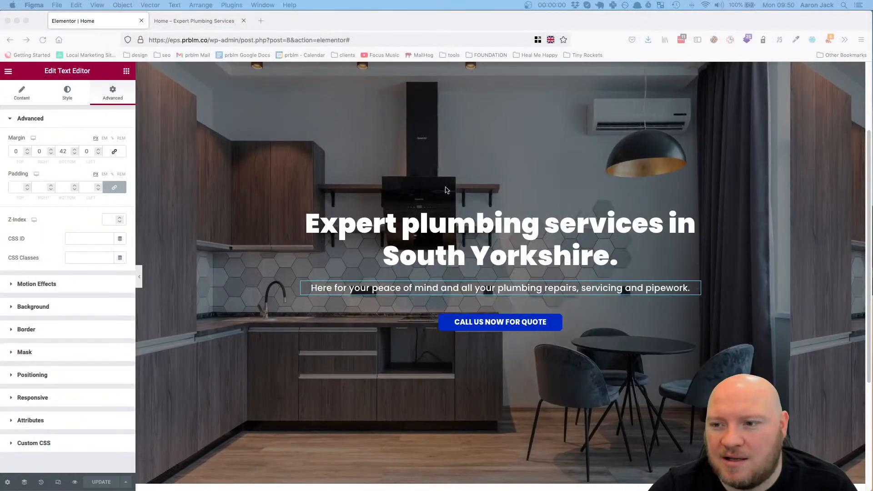
{"action": "left_click", "coordinate": [588, 344]}
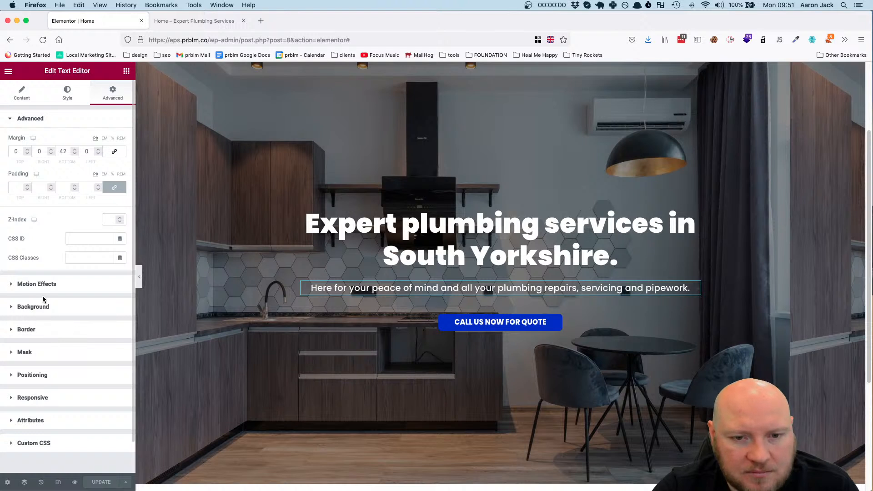
Give the hero description a custom width of 650 px in its positioning settings
{"action": "left_click", "coordinate": [37, 376]}
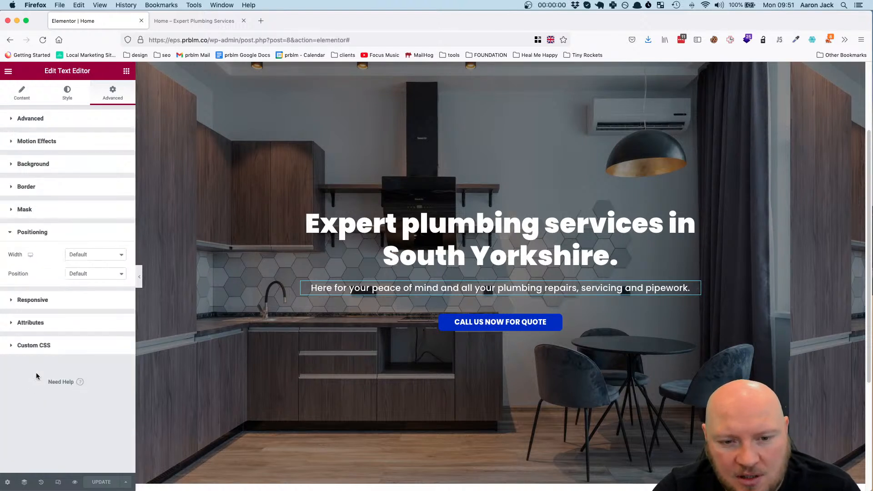
{"action": "left_click", "coordinate": [95, 255]}
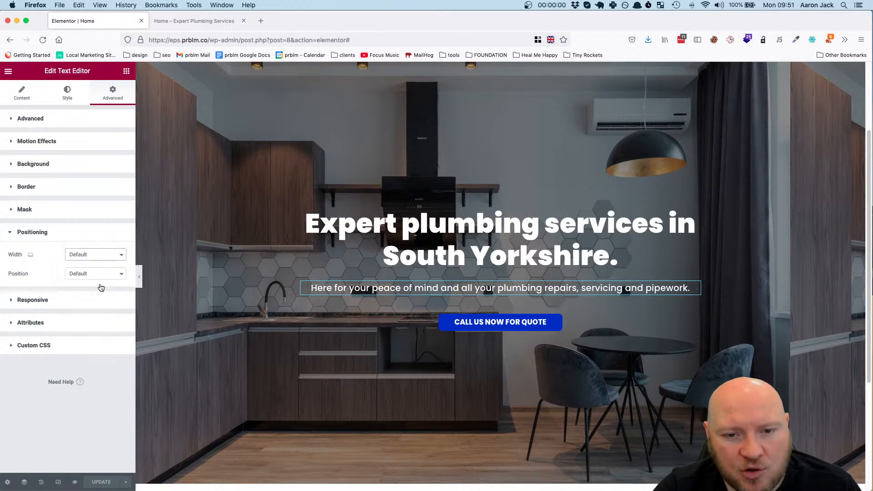
{"action": "left_click", "coordinate": [96, 283]}
{"action": "left_click", "coordinate": [100, 323]}
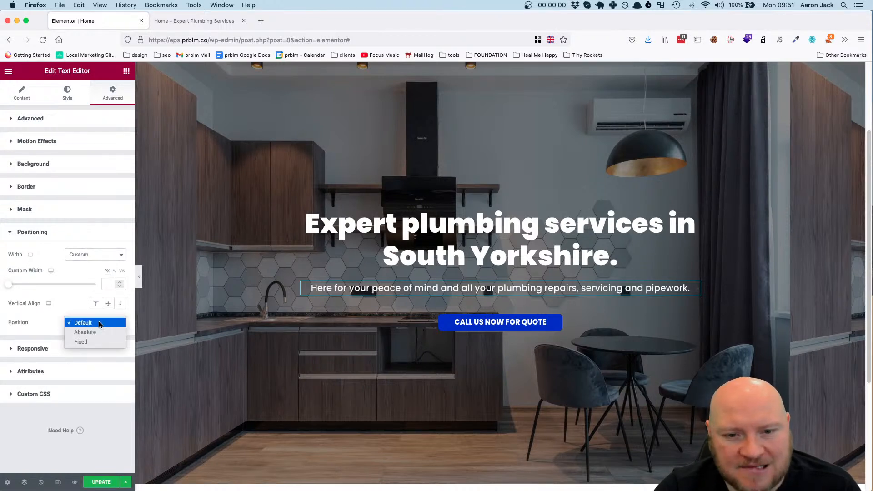
{"action": "left_click", "coordinate": [64, 306]}
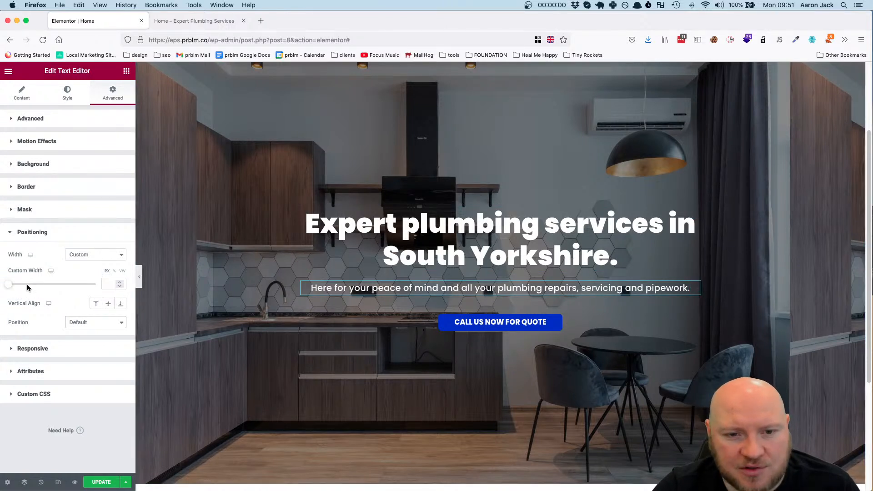
{"action": "left_click", "coordinate": [106, 281]}
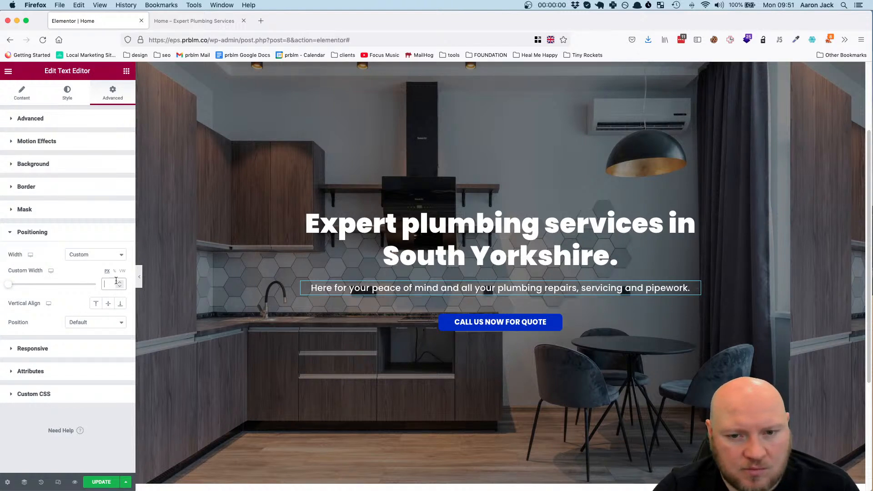
{"action": "type", "text": "650"}
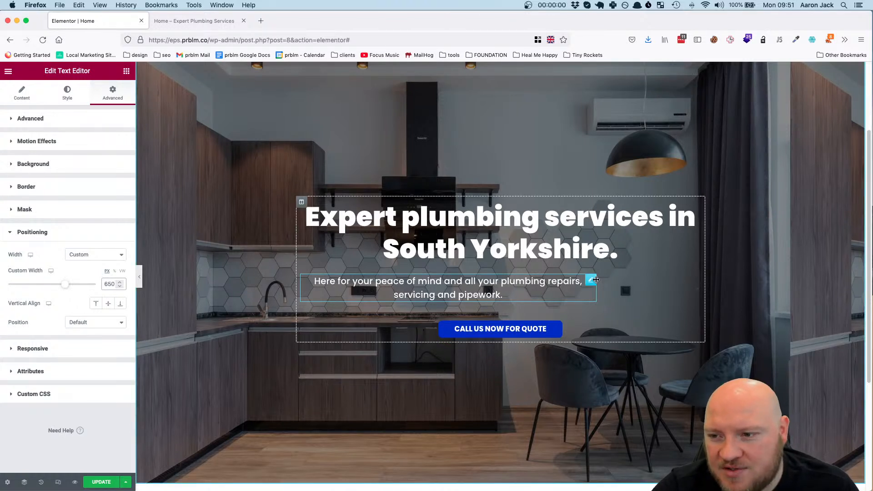
Set the horizontal alignment of the hero's column to Center
{"action": "left_click", "coordinate": [301, 205]}
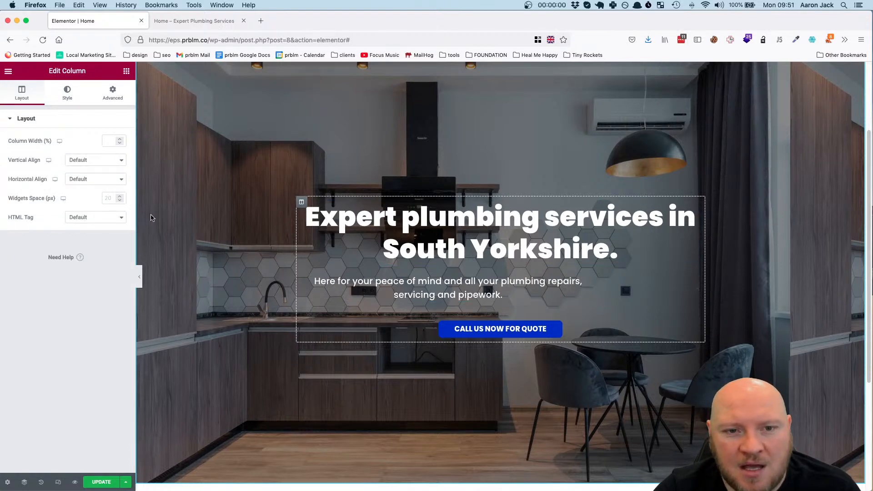
{"action": "left_click", "coordinate": [98, 164]}
{"action": "left_click", "coordinate": [90, 140]}
{"action": "left_click", "coordinate": [91, 178]}
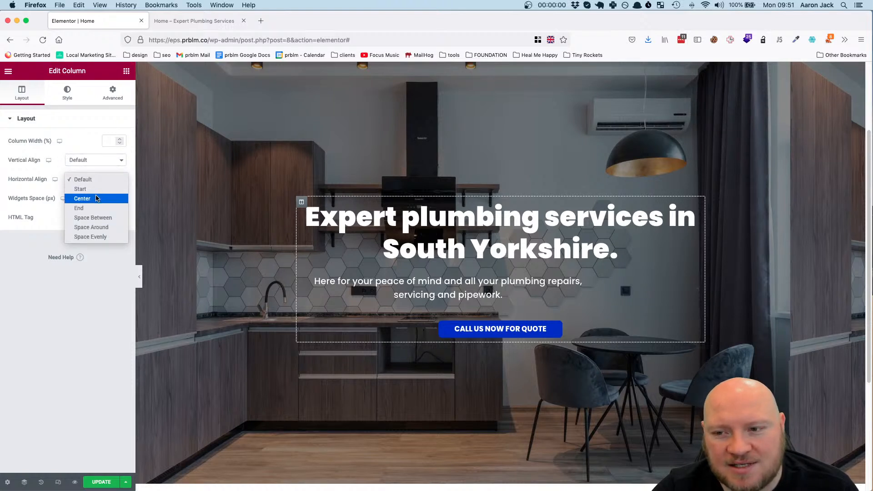
{"action": "left_click", "coordinate": [96, 199]}
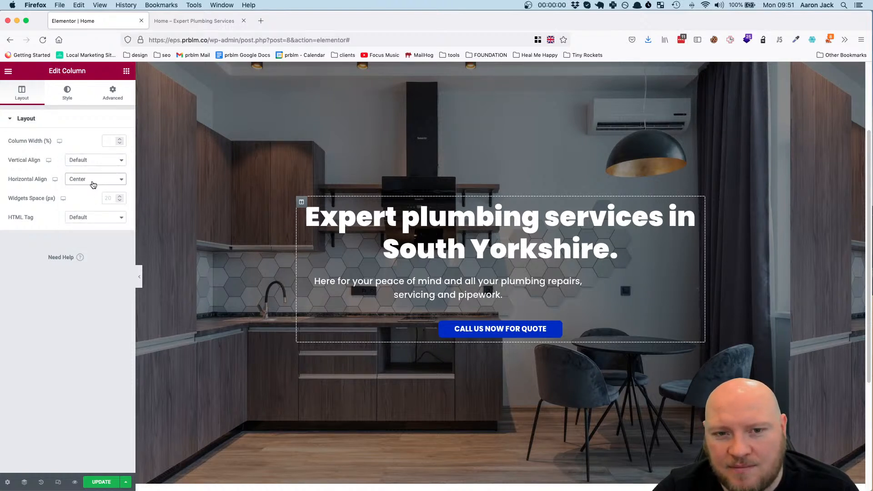
Set the hero column's vertical alignment to Middle and its widgets space to 0 px
{"action": "left_click", "coordinate": [88, 163]}
{"action": "left_click", "coordinate": [91, 181]}
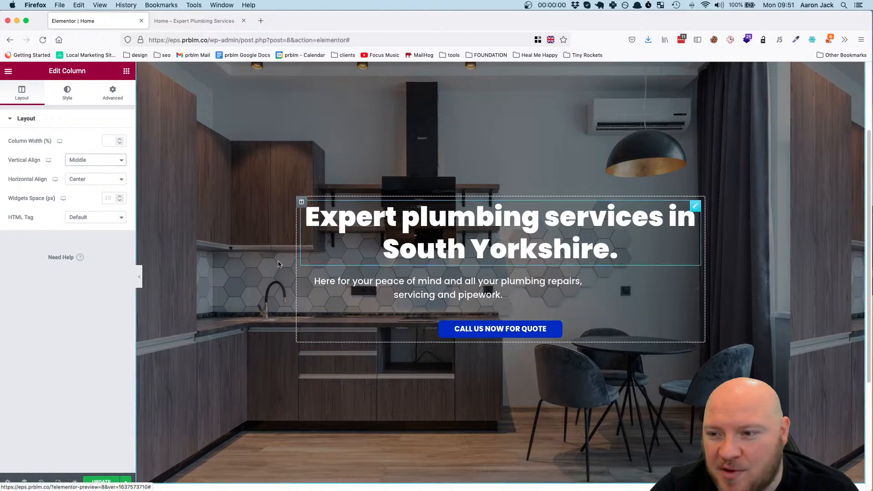
{"action": "type", "text": "0"}
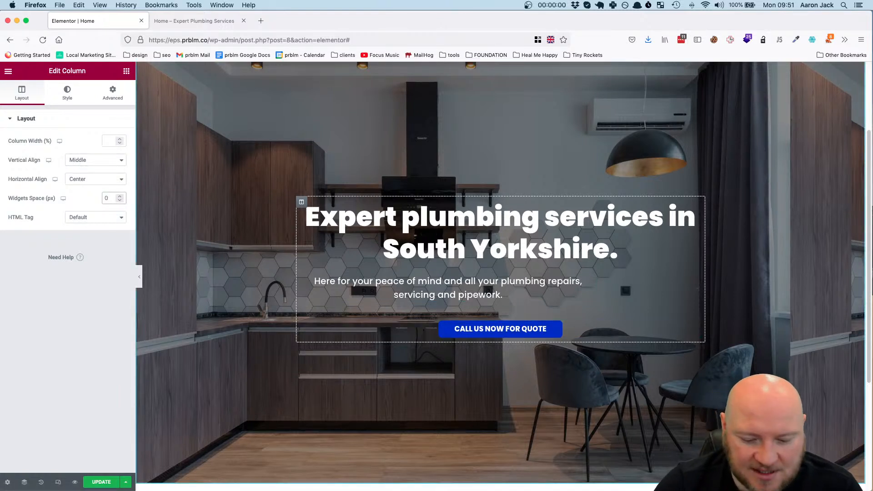
{"action": "left_click", "coordinate": [109, 320]}
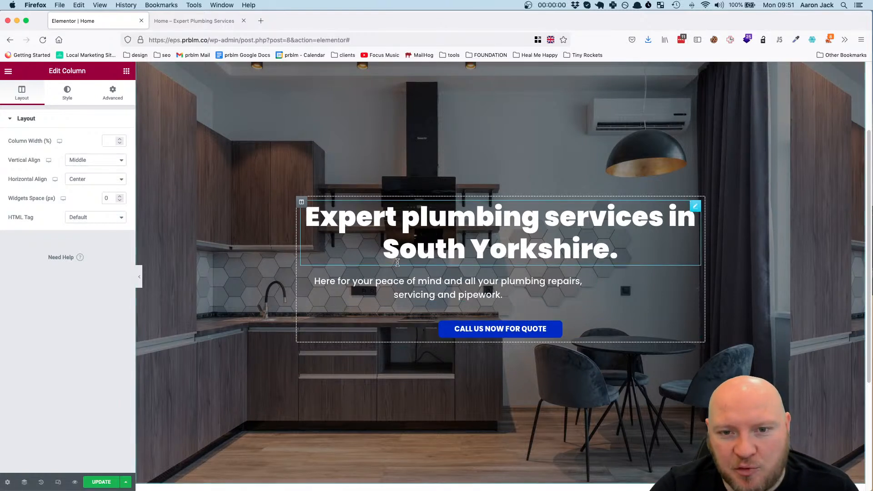
Try Fixed and Absolute positioning on the hero description, and return its position to Default
{"action": "left_click", "coordinate": [590, 285]}
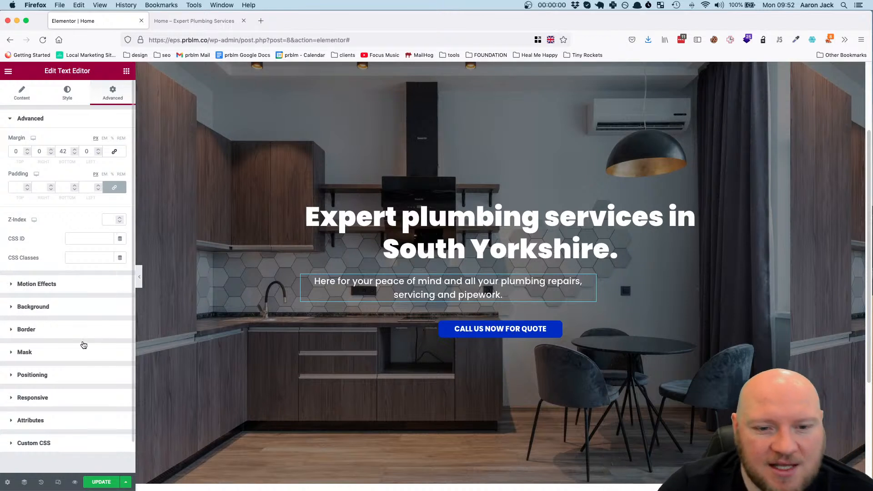
{"action": "left_click", "coordinate": [84, 373]}
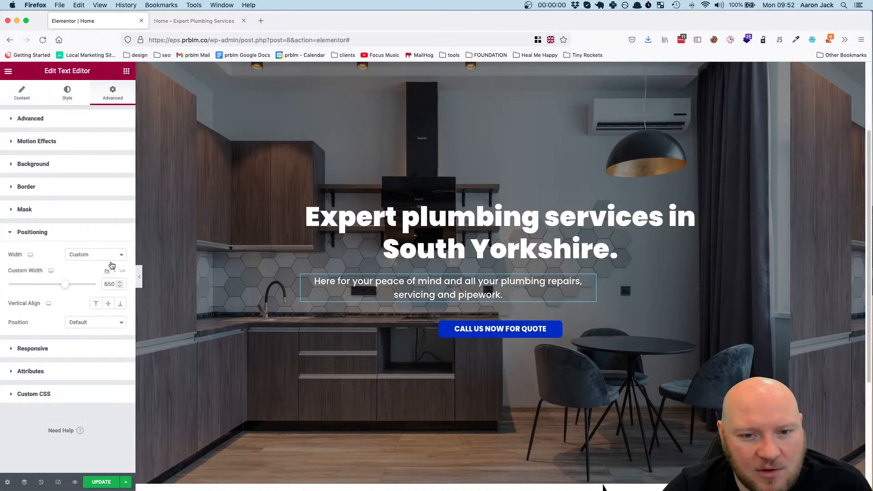
{"action": "left_click", "coordinate": [96, 323]}
{"action": "left_click", "coordinate": [96, 342]}
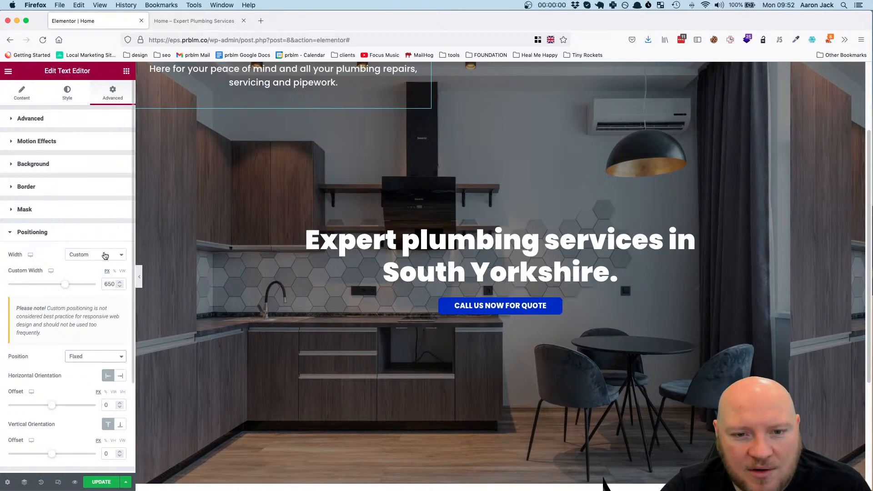
{"action": "left_click", "coordinate": [95, 356]}
{"action": "left_click", "coordinate": [95, 348]}
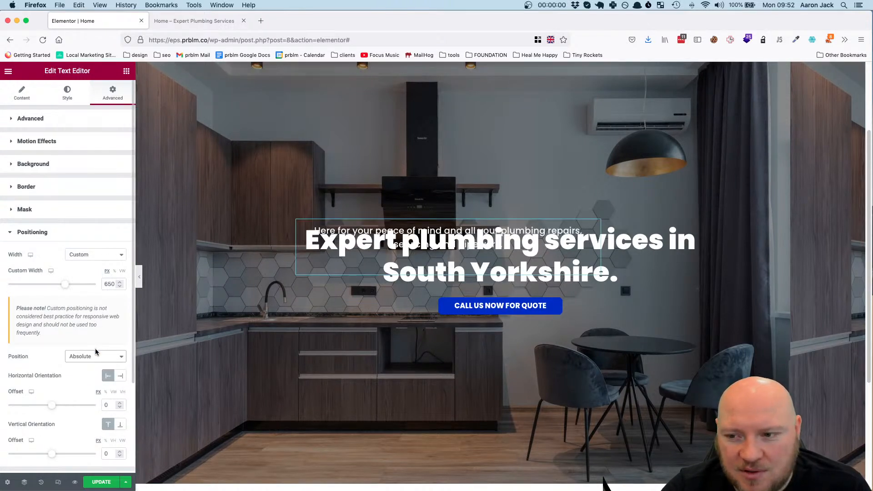
{"action": "left_click", "coordinate": [97, 357]}
{"action": "left_click", "coordinate": [98, 347]}
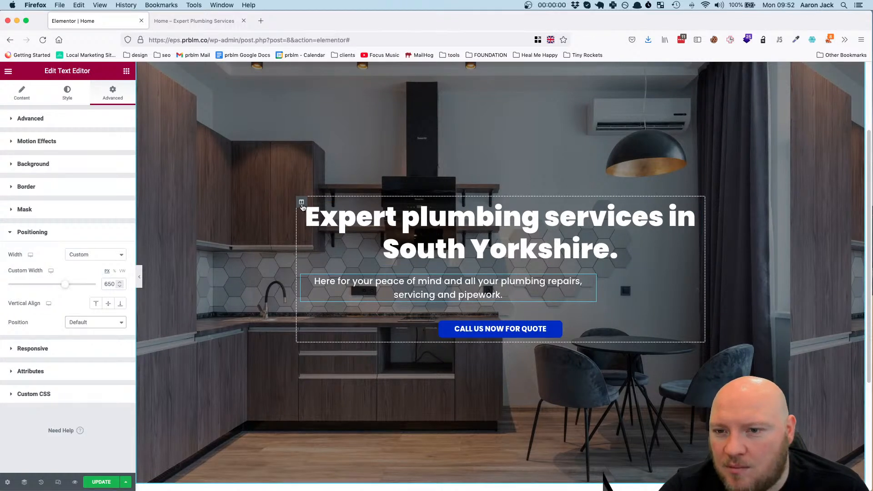
Check the hero column's horizontal alignment options, keeping Center, and look through its style settings
{"action": "left_click", "coordinate": [301, 204]}
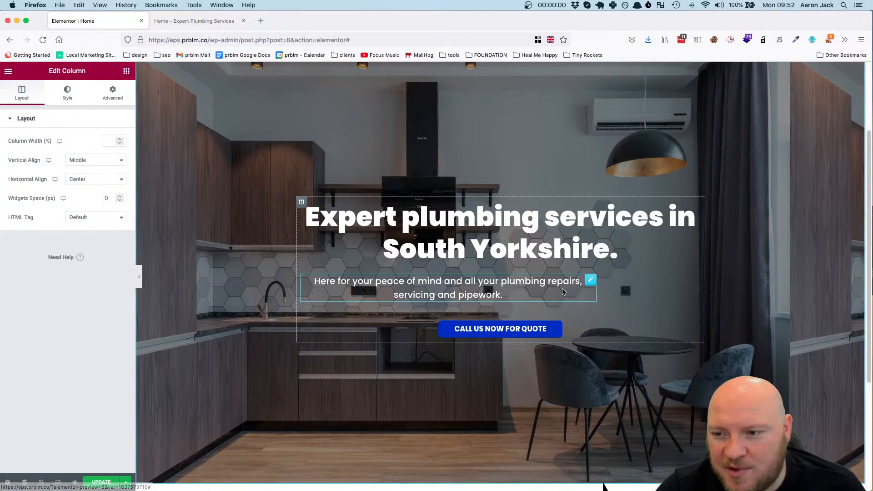
{"action": "left_click", "coordinate": [99, 182]}
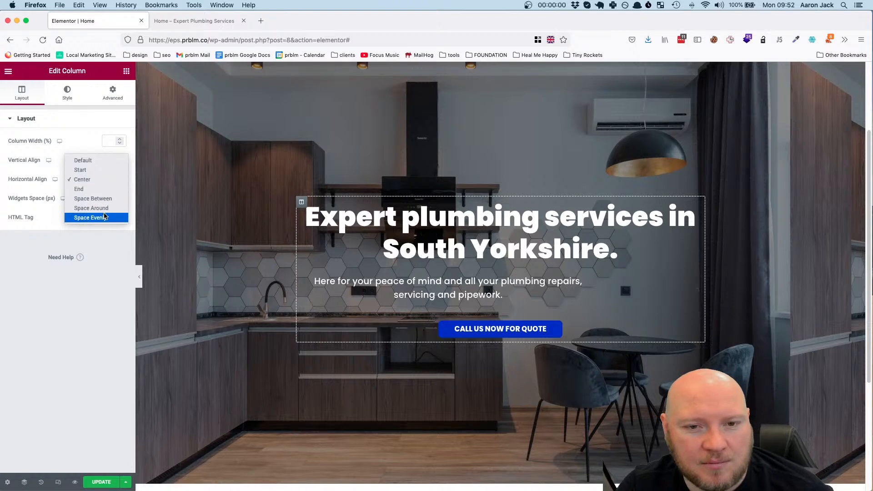
{"action": "left_click", "coordinate": [110, 181]}
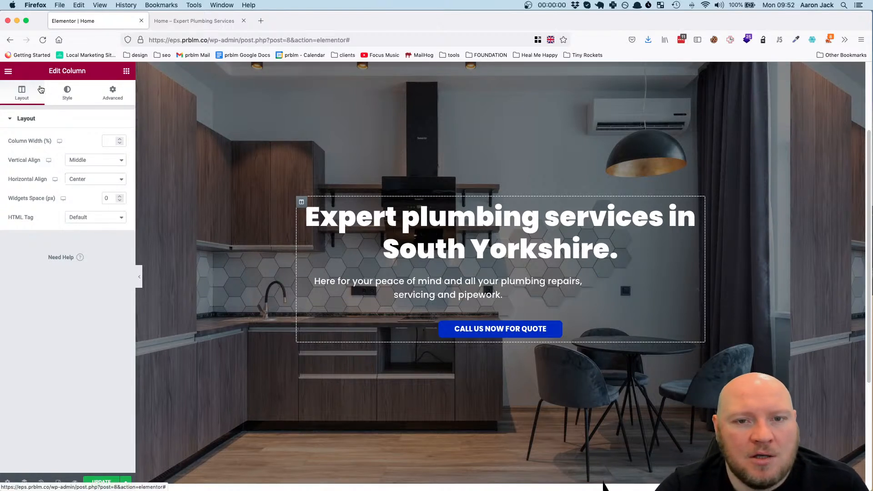
{"action": "left_click", "coordinate": [68, 93]}
{"action": "left_click", "coordinate": [22, 93]}
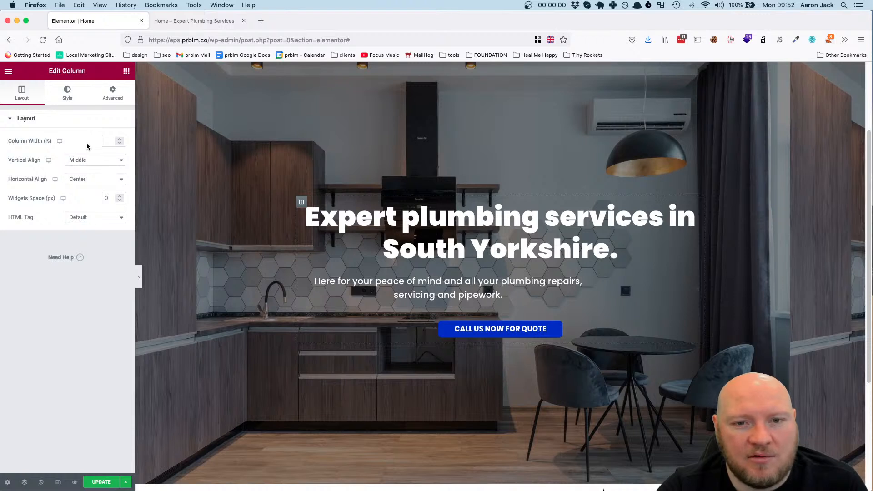
Try Space Around as the hero column's vertical alignment and set it back to Default
{"action": "left_click", "coordinate": [87, 160]}
{"action": "left_click", "coordinate": [90, 142]}
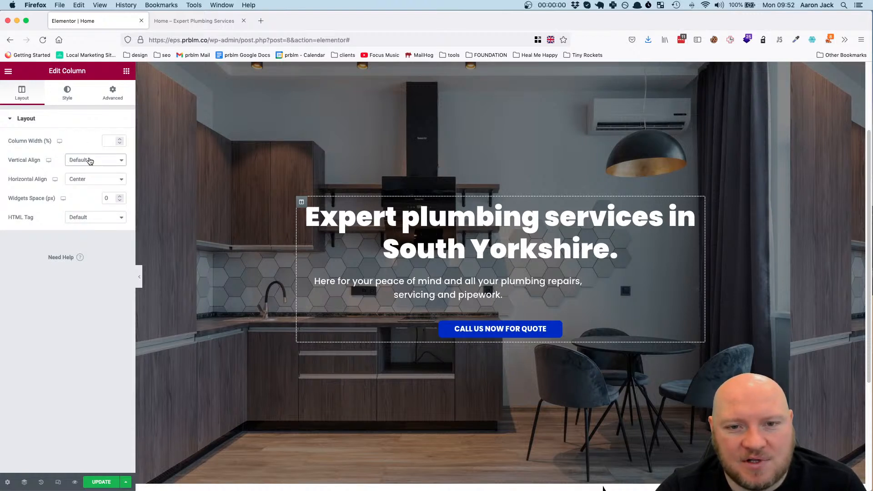
{"action": "left_click", "coordinate": [91, 160]}
{"action": "left_click", "coordinate": [91, 209]}
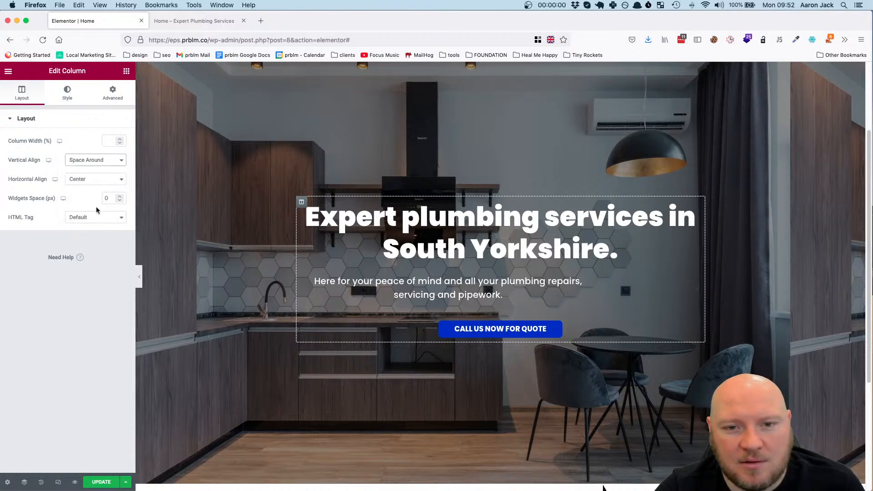
{"action": "left_click", "coordinate": [91, 165]}
{"action": "left_click", "coordinate": [89, 116]}
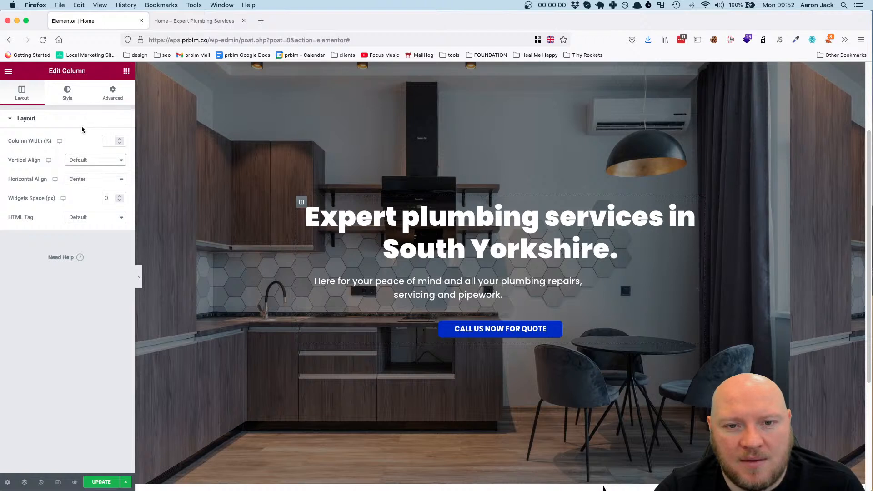
{"action": "left_click", "coordinate": [88, 122]}
{"action": "left_click", "coordinate": [67, 95]}
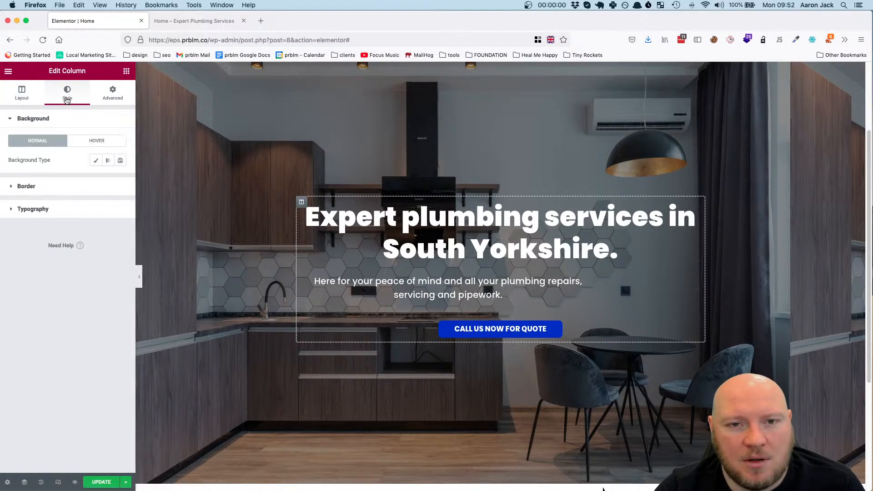
{"action": "left_click", "coordinate": [34, 98]}
Try the Inline (auto) width on the hero description and return it to the custom width of 650 px
{"action": "left_click", "coordinate": [591, 285]}
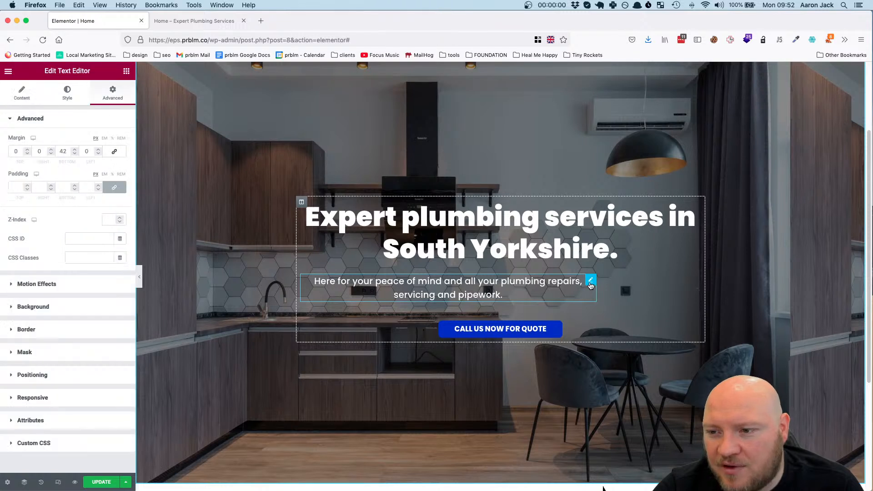
{"action": "scroll", "coordinate": [22, 362], "scroll_direction": "down", "scroll_amount": 2}
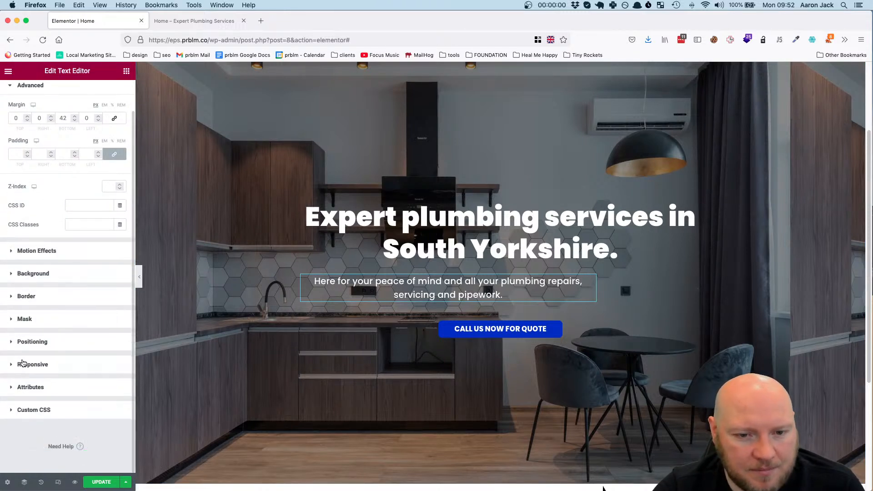
{"action": "left_click", "coordinate": [40, 366]}
{"action": "left_click", "coordinate": [33, 256]}
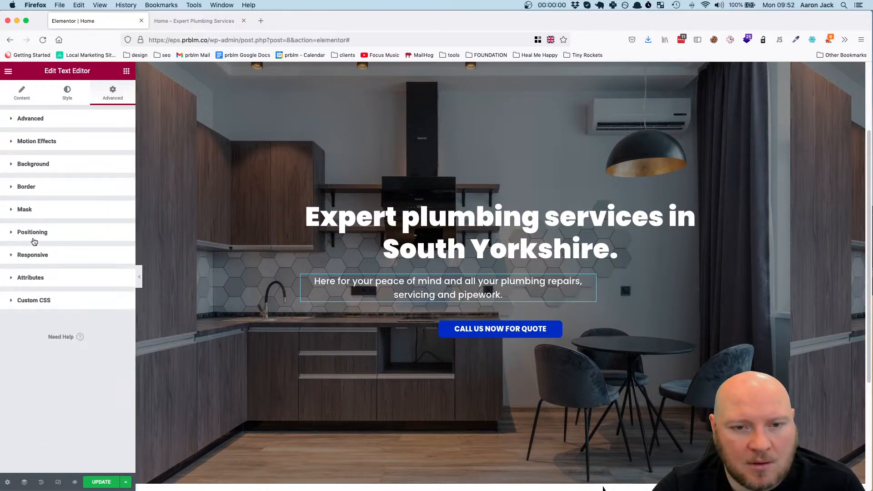
{"action": "left_click", "coordinate": [34, 240]}
{"action": "mouse_move", "coordinate": [69, 287]}
{"action": "left_mouse_down"}
{"action": "mouse_move", "coordinate": [56, 287]}
{"action": "mouse_move", "coordinate": [67, 288]}
{"action": "left_mouse_up"}
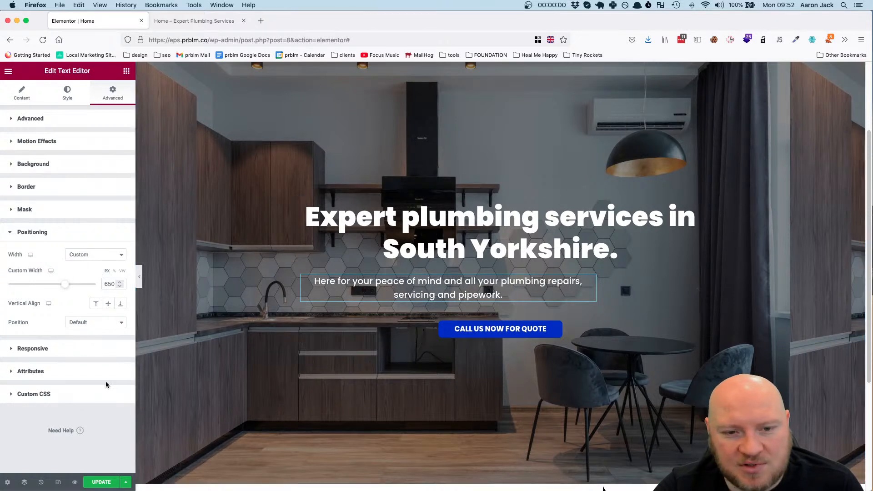
{"action": "left_click", "coordinate": [112, 256]}
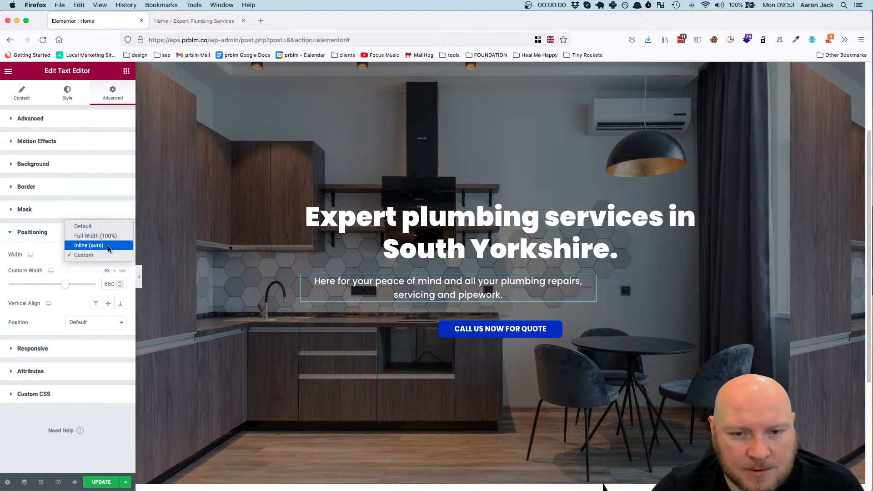
{"action": "left_click", "coordinate": [108, 245]}
{"action": "left_click", "coordinate": [109, 254]}
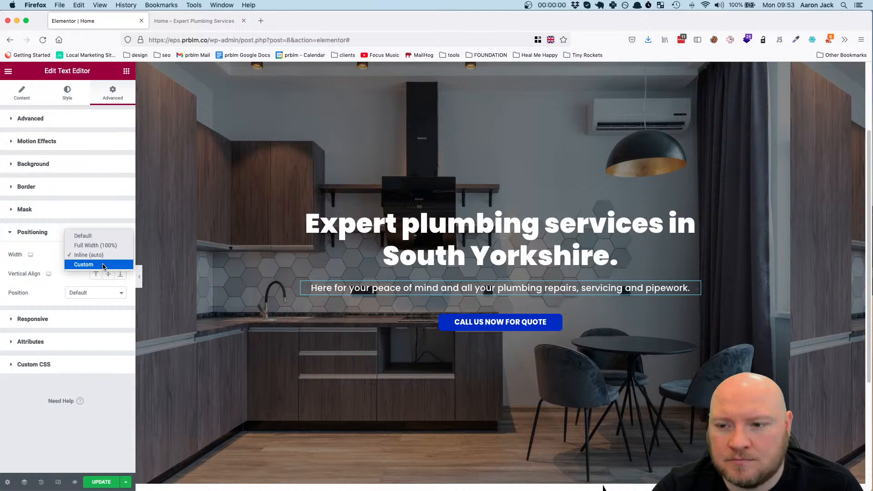
{"action": "left_click", "coordinate": [104, 265]}
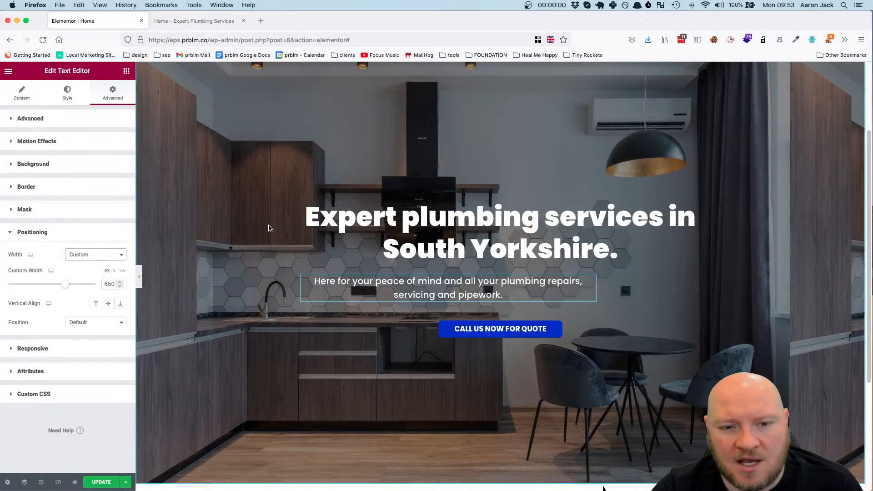
Try the hero column's vertical and horizontal alignment options again to center the narrowed description
{"action": "left_click", "coordinate": [23, 95]}
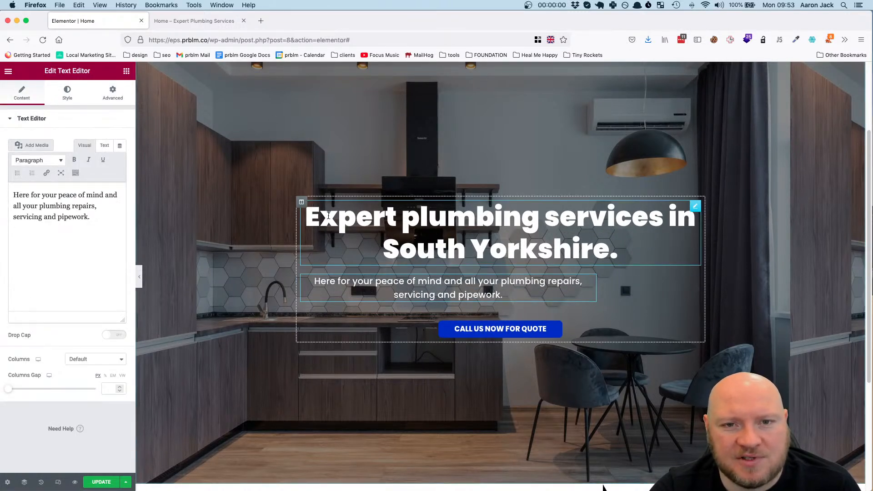
{"action": "left_click", "coordinate": [302, 201]}
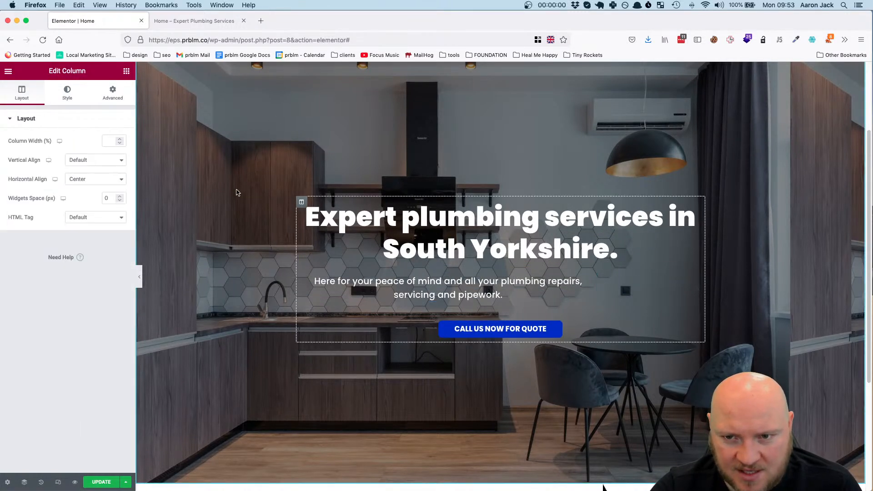
{"action": "left_click", "coordinate": [91, 161]}
{"action": "left_click", "coordinate": [92, 180]}
{"action": "left_click", "coordinate": [92, 181]}
{"action": "left_click", "coordinate": [91, 182]}
{"action": "left_click", "coordinate": [91, 182]}
{"action": "left_click", "coordinate": [90, 182]}
{"action": "left_click", "coordinate": [95, 159]}
{"action": "left_click", "coordinate": [92, 142]}
{"action": "left_click", "coordinate": [92, 124]}
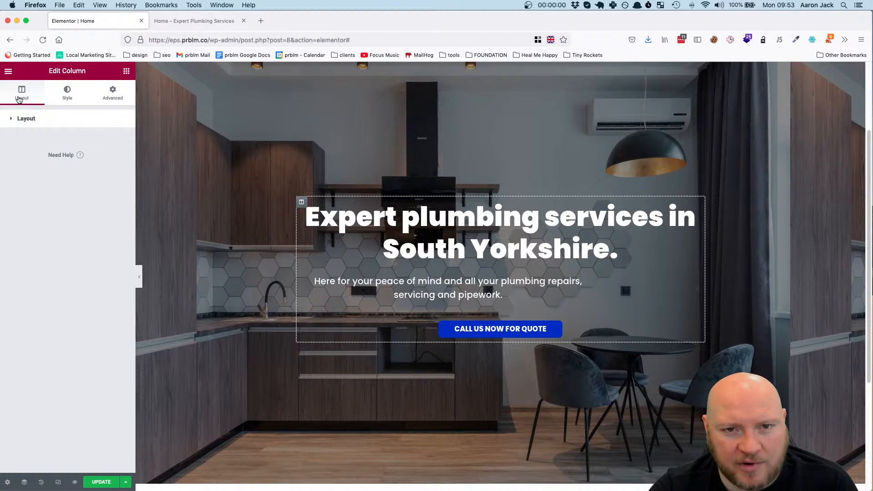
Check the hero column's background style settings, look over the hero on the page and update the page
{"action": "left_click", "coordinate": [85, 97]}
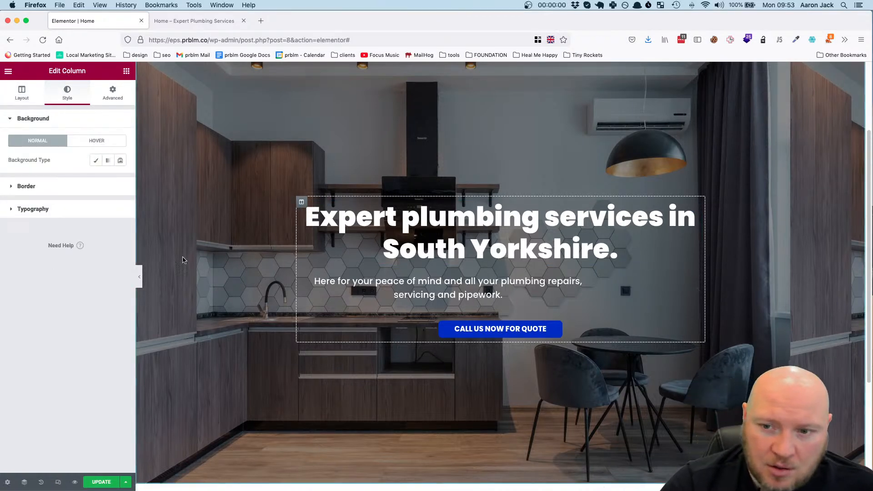
{"action": "scroll", "coordinate": [323, 206], "scroll_direction": "up", "scroll_amount": 3}
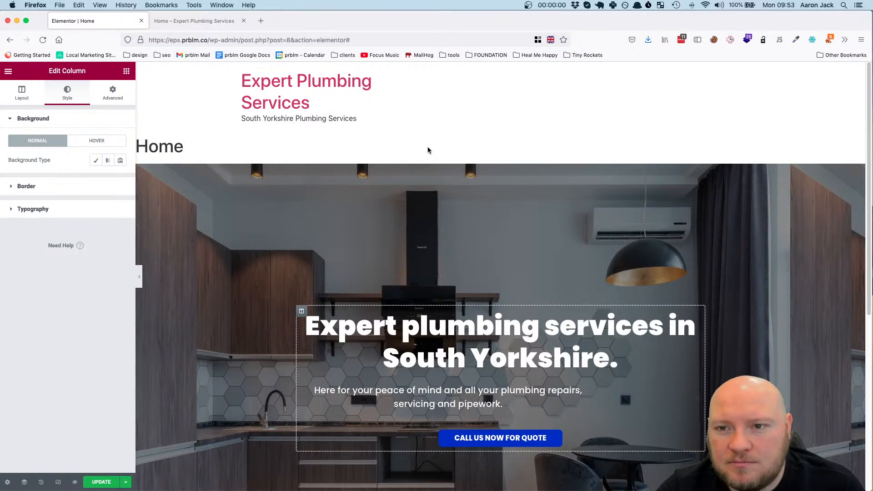
{"action": "scroll", "coordinate": [427, 150], "scroll_direction": "down", "scroll_amount": 2}
{"action": "scroll", "coordinate": [414, 168], "scroll_direction": "up", "scroll_amount": 2}
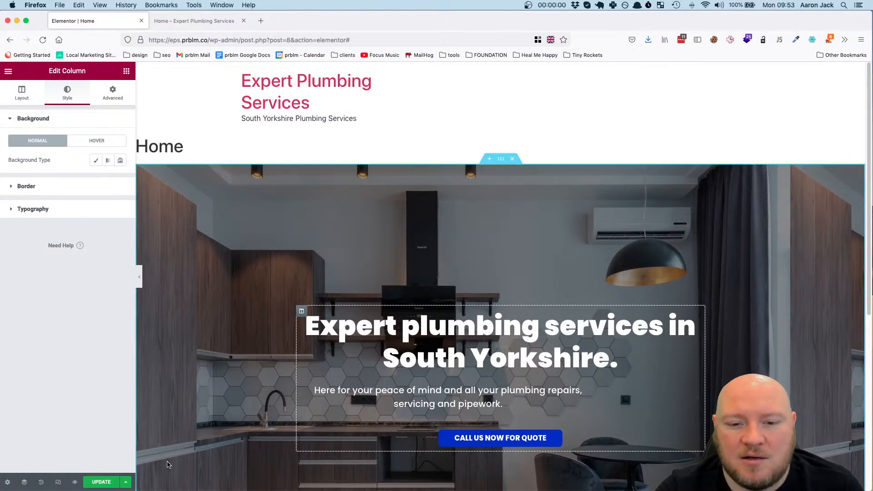
{"action": "left_click", "coordinate": [108, 482]}
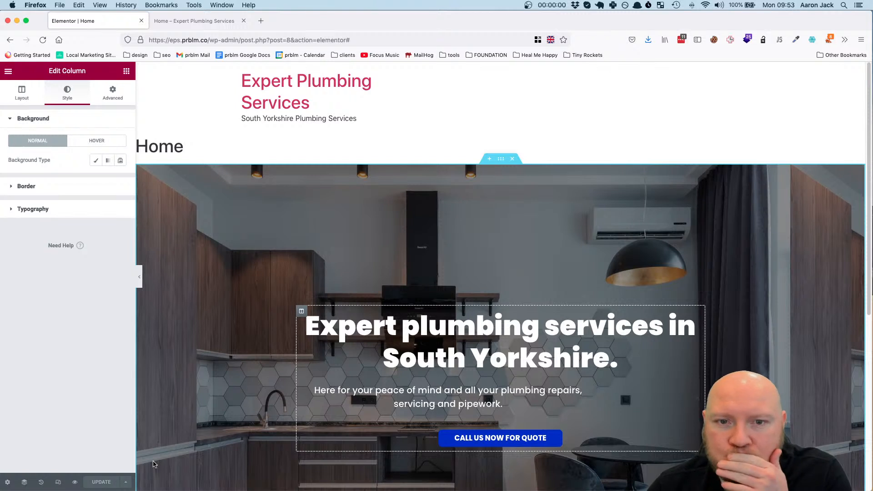
Exit the editor to the WordPress page list and look at the Header part in Elementor's Theme Builder
{"action": "left_click", "coordinate": [9, 71]}
{"action": "left_click", "coordinate": [59, 236]}
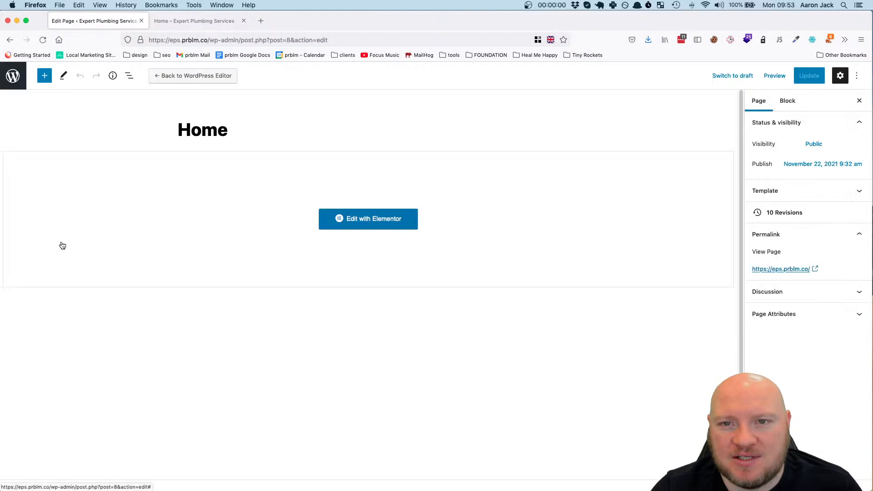
{"action": "left_click", "coordinate": [14, 77]}
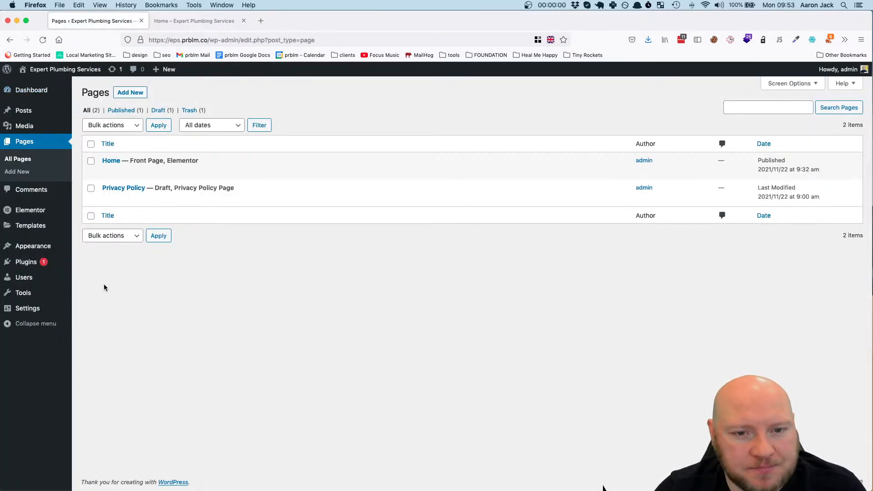
{"action": "mouse_move", "coordinate": [36, 269]}
{"action": "mouse_move", "coordinate": [33, 254]}
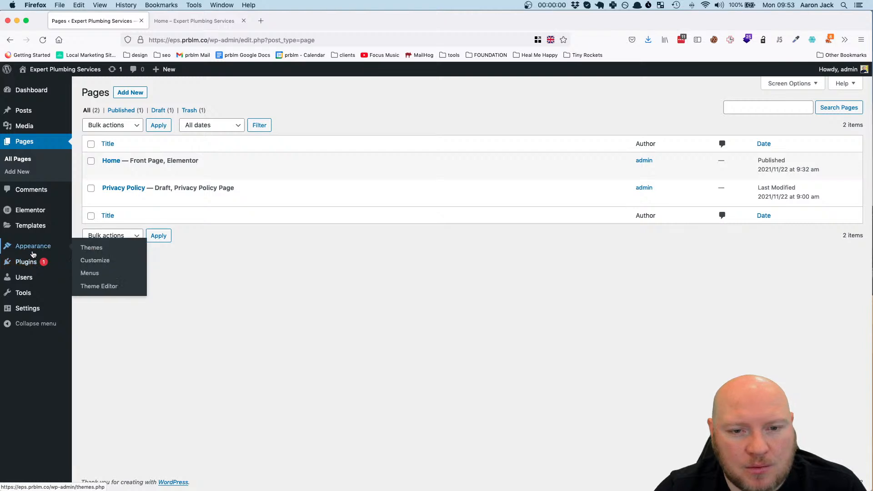
{"action": "mouse_move", "coordinate": [27, 215]}
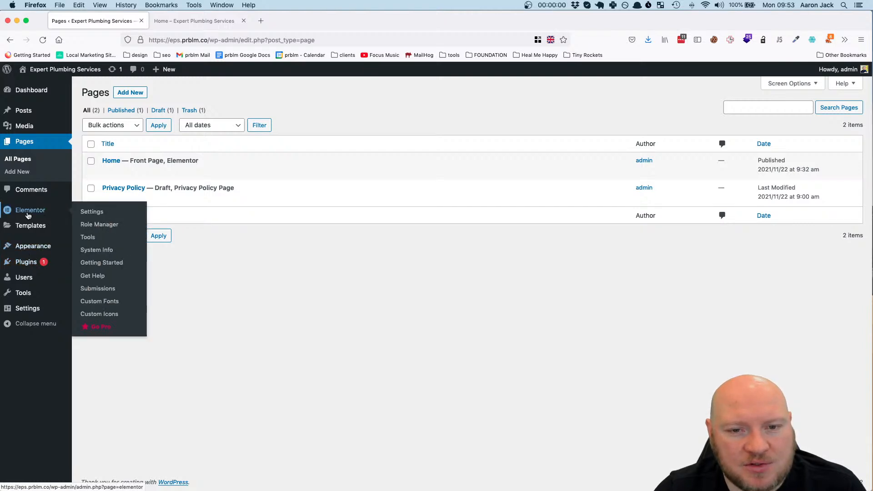
{"action": "left_click", "coordinate": [103, 245]}
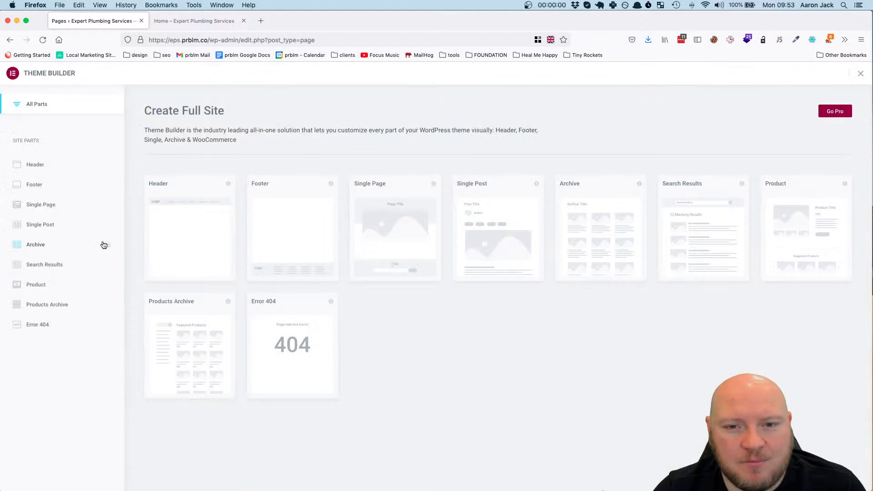
{"action": "mouse_move", "coordinate": [191, 243]}
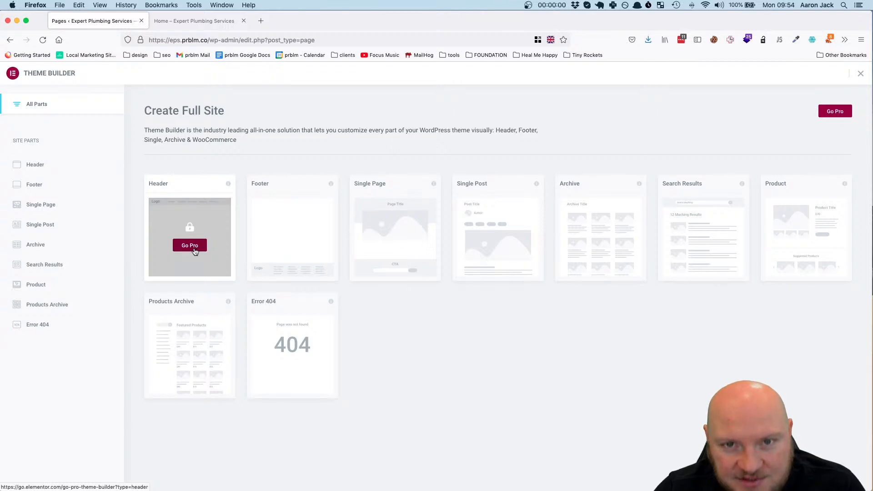
Check the Home page preview, return to the page's WordPress edit screen and reopen it in Elementor
{"action": "left_click", "coordinate": [201, 22]}
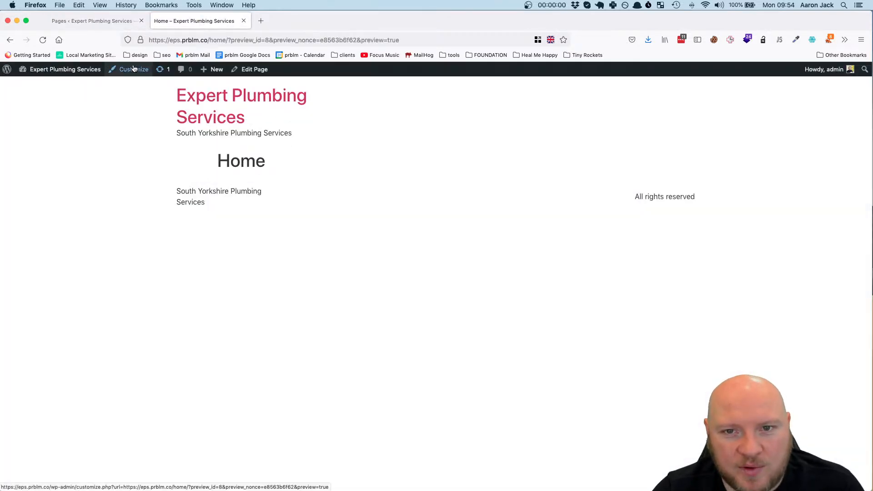
{"action": "left_click", "coordinate": [73, 20]}
{"action": "left_click", "coordinate": [9, 40]}
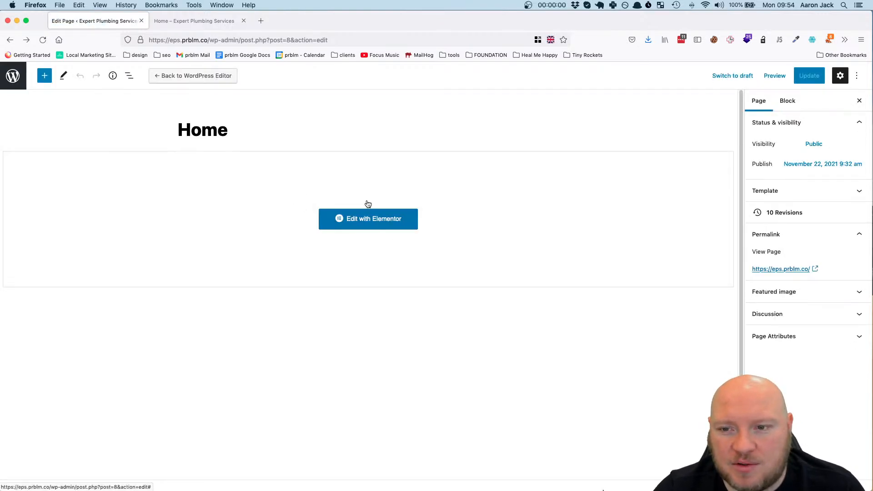
{"action": "left_click", "coordinate": [366, 221]}
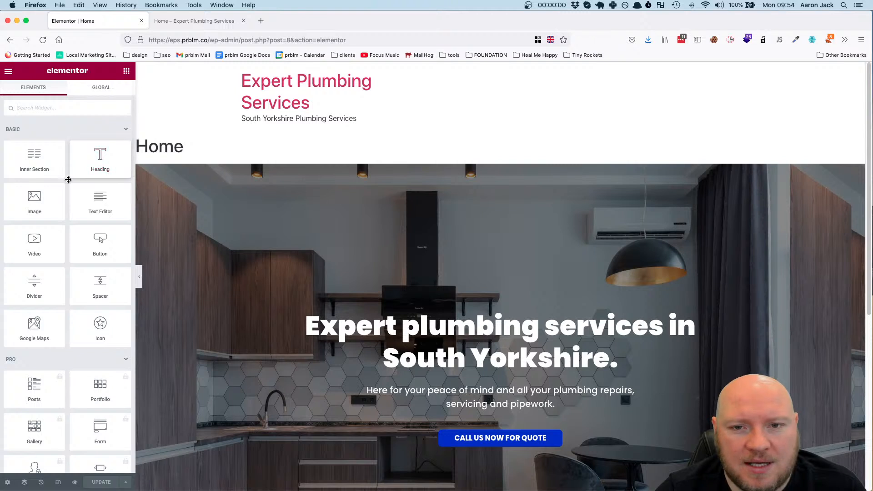
Set the Home page's layout to Elementor Canvas in the page settings and update the page
{"action": "left_click", "coordinate": [8, 483]}
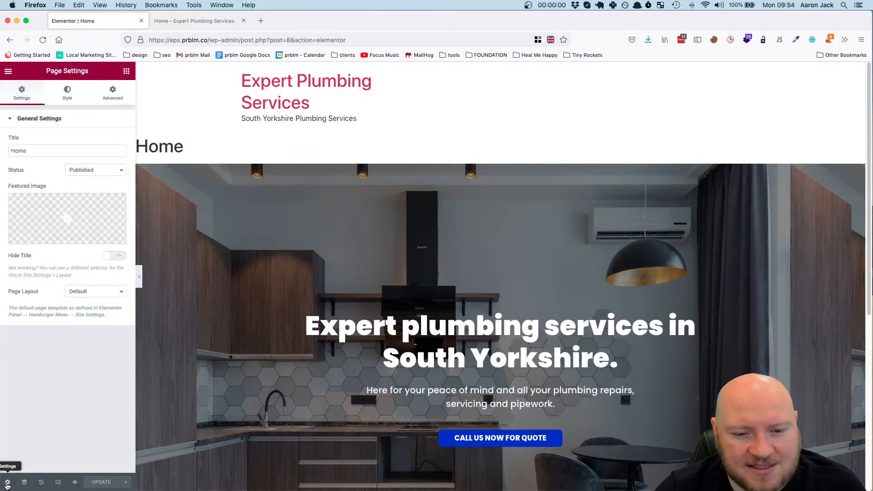
{"action": "left_click", "coordinate": [100, 295]}
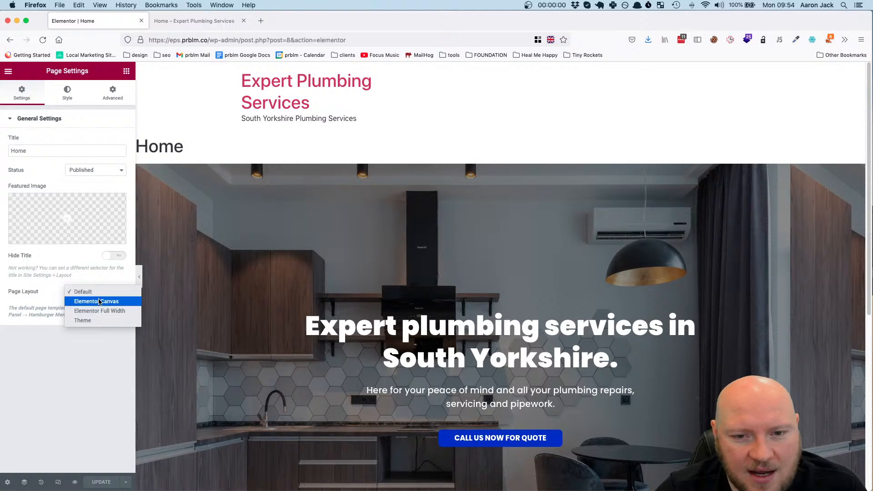
{"action": "left_click", "coordinate": [98, 302]}
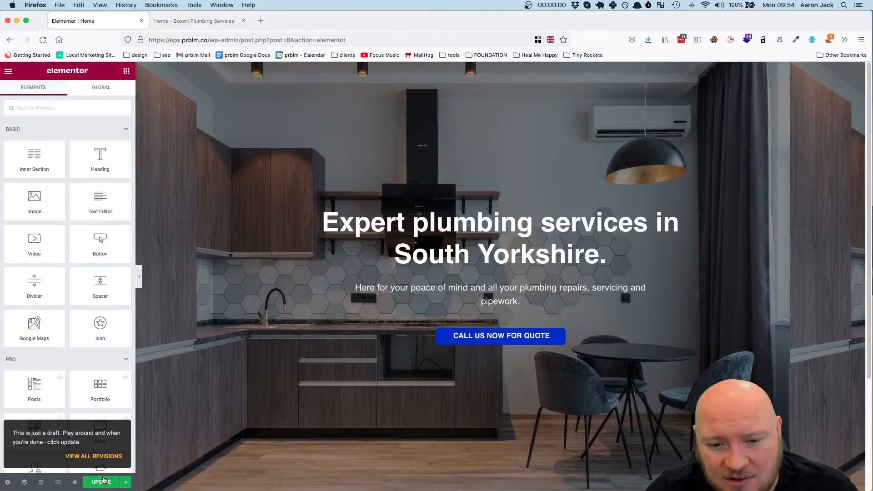
{"action": "left_click", "coordinate": [103, 482]}
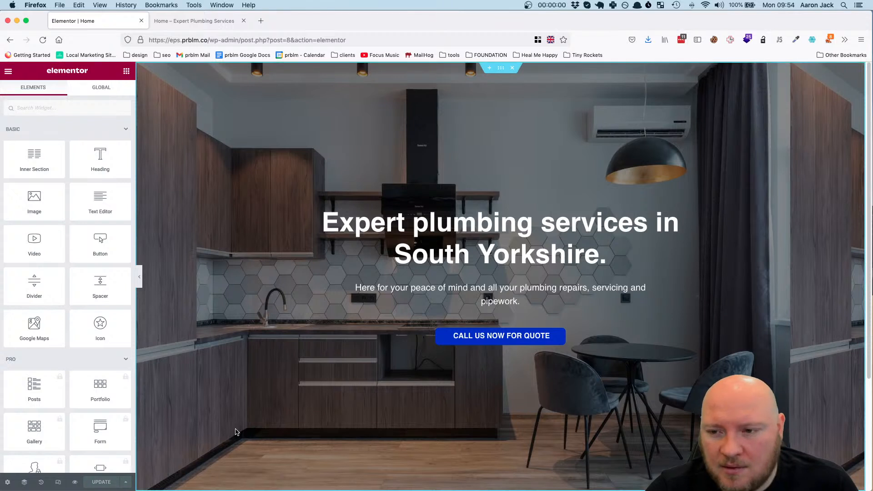
Check the hero heading's typography settings and reload the editor to refresh the fonts
{"action": "left_click", "coordinate": [485, 235]}
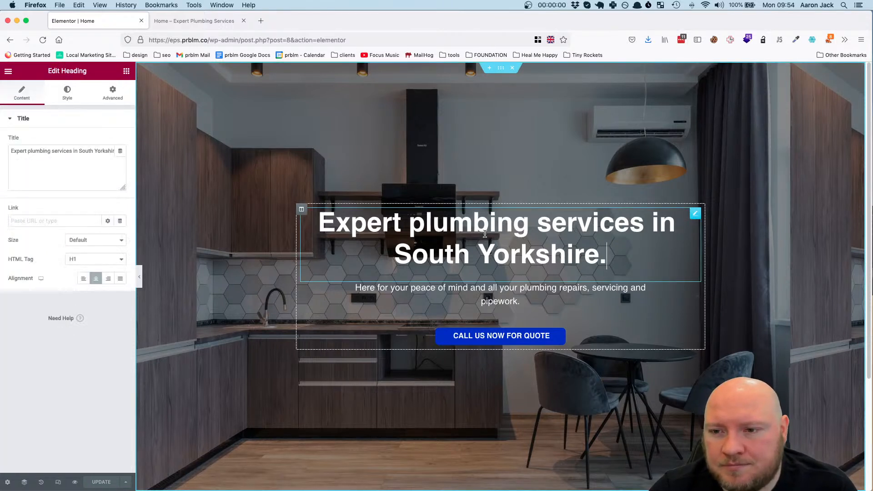
{"action": "left_click", "coordinate": [67, 95]}
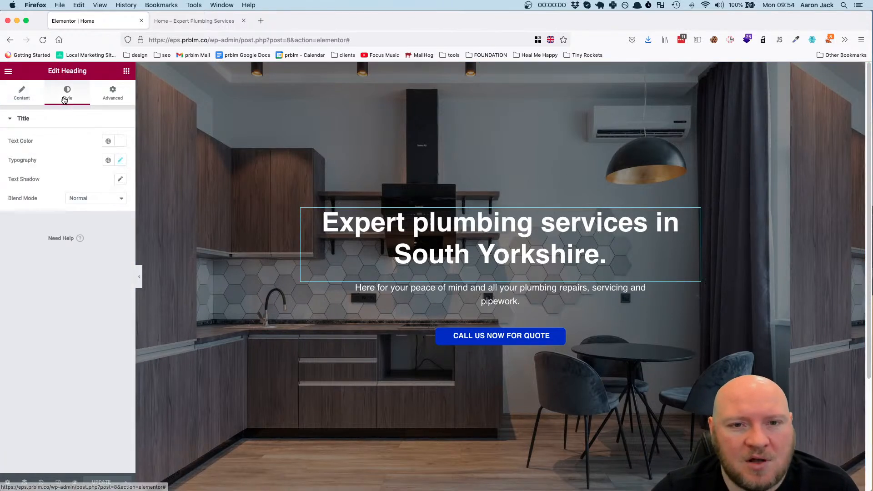
{"action": "left_click", "coordinate": [122, 160]}
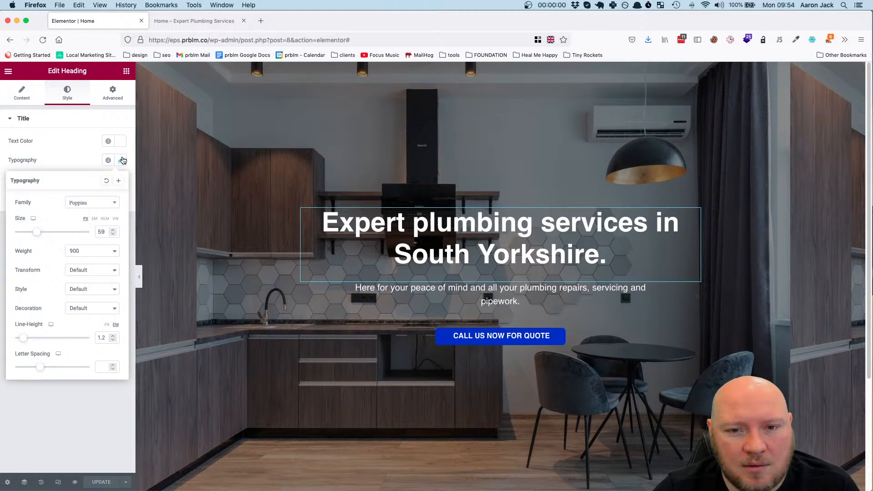
{"action": "left_click", "coordinate": [58, 421]}
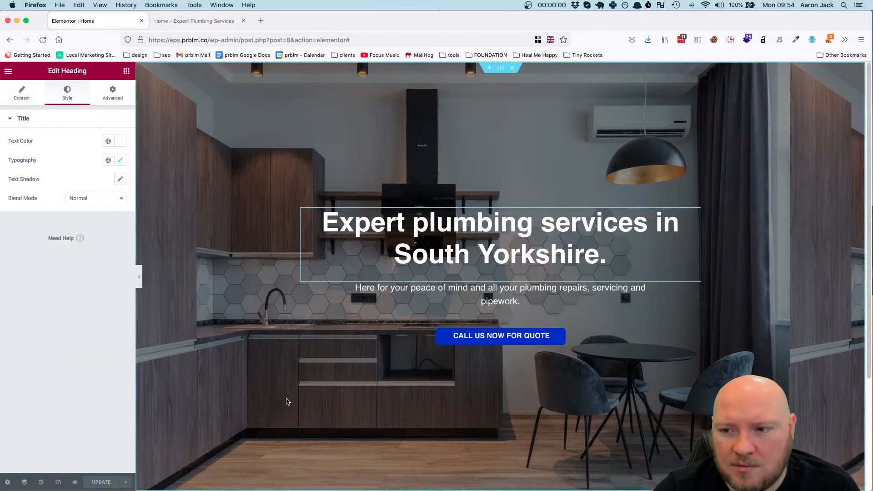
{"action": "left_click", "coordinate": [43, 40]}
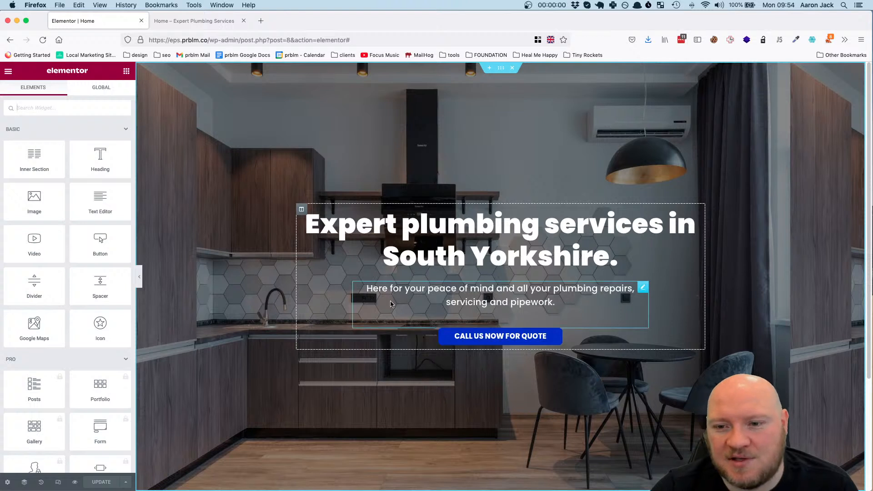
Inspect the hero description's advanced positioning settings, including its custom width
{"action": "left_click", "coordinate": [642, 288]}
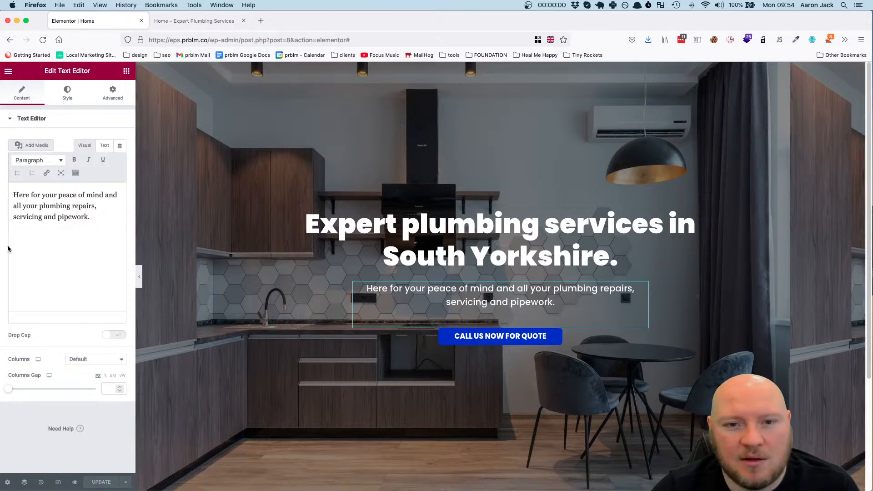
{"action": "left_click", "coordinate": [72, 93]}
{"action": "left_click", "coordinate": [115, 92]}
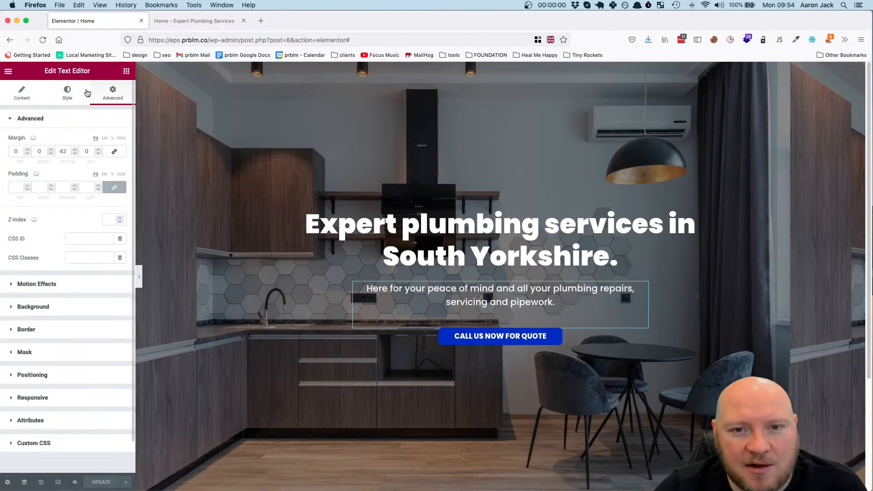
{"action": "left_click", "coordinate": [43, 375]}
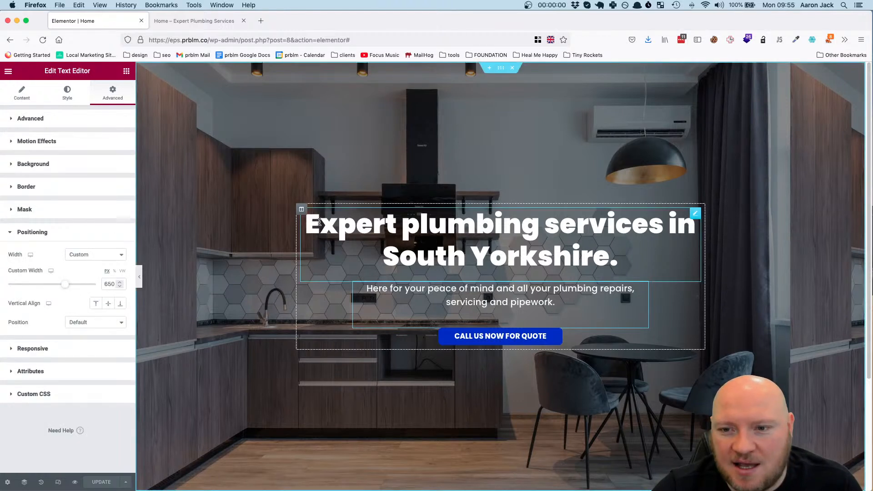
Try other horizontal alignments on the hero column, set it back to Center and update the page
{"action": "left_click", "coordinate": [301, 210]}
{"action": "left_click", "coordinate": [94, 178]}
{"action": "left_click", "coordinate": [94, 179]}
{"action": "left_click", "coordinate": [95, 178]}
{"action": "left_click", "coordinate": [95, 178]}
{"action": "left_click", "coordinate": [95, 178]}
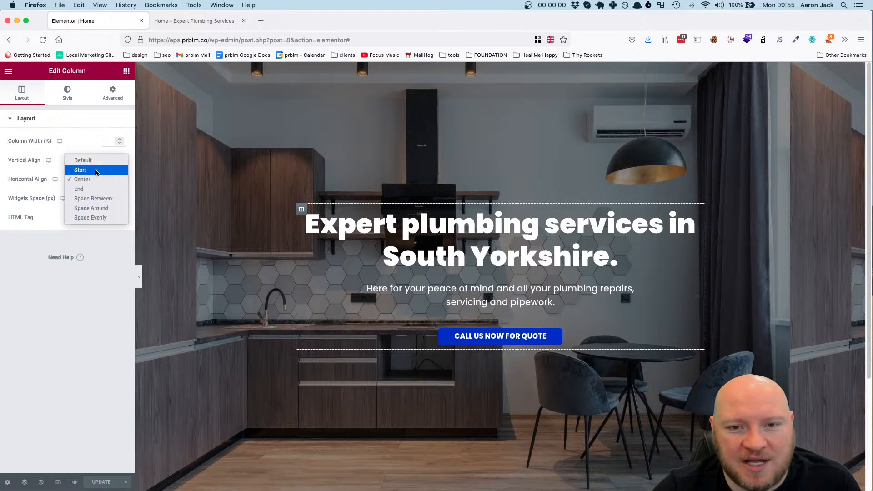
{"action": "left_click", "coordinate": [95, 171]}
{"action": "left_click", "coordinate": [95, 178]}
{"action": "left_click", "coordinate": [96, 186]}
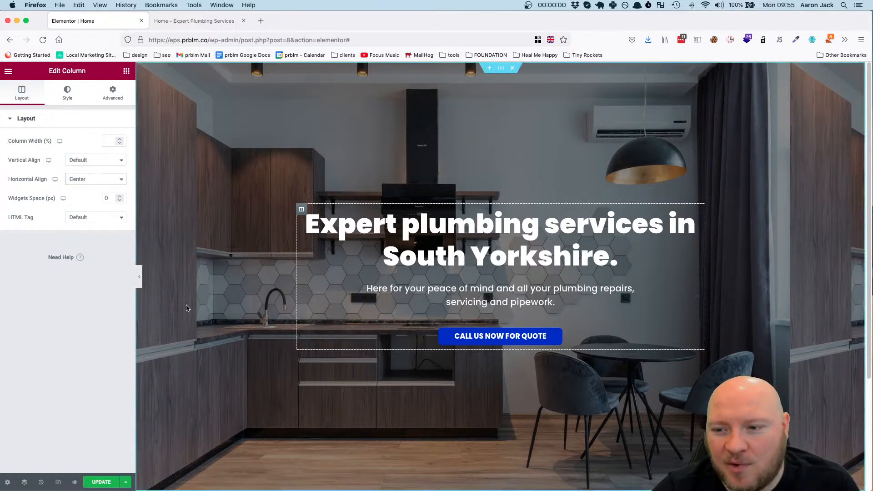
{"action": "left_click", "coordinate": [96, 482]}
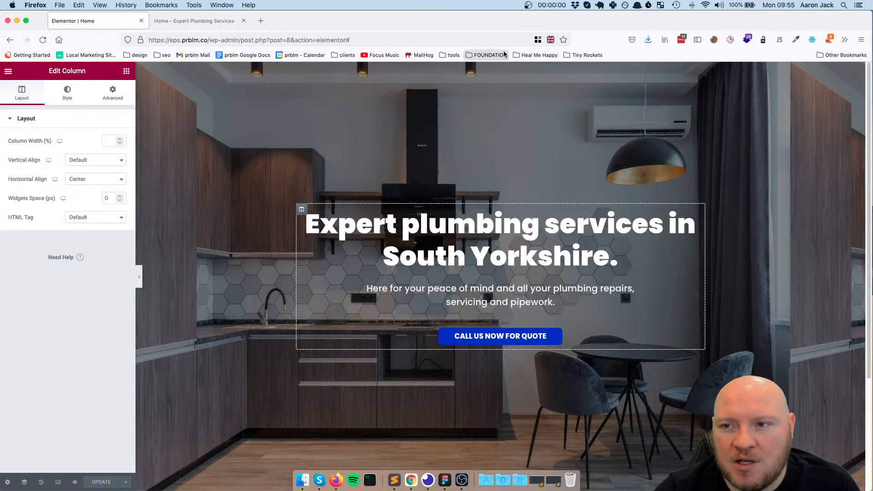
Add a new section with two equal columns above the hero section
{"action": "left_click", "coordinate": [489, 67]}
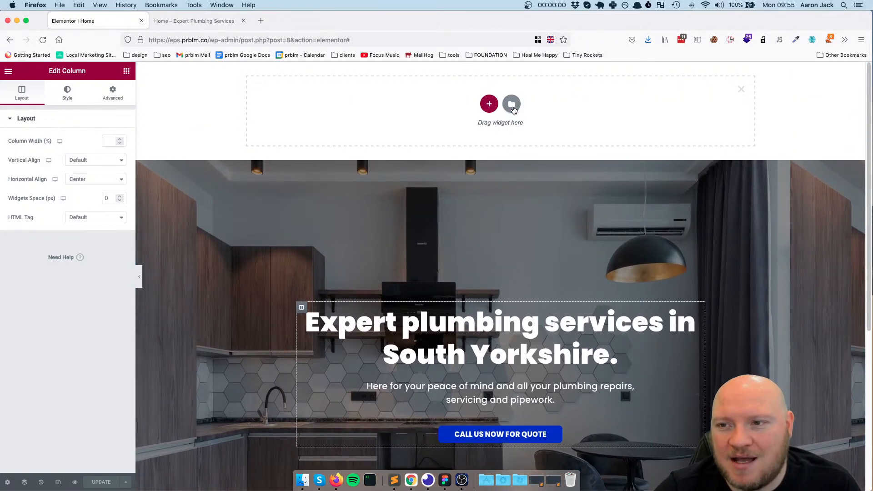
{"action": "left_click", "coordinate": [489, 105]}
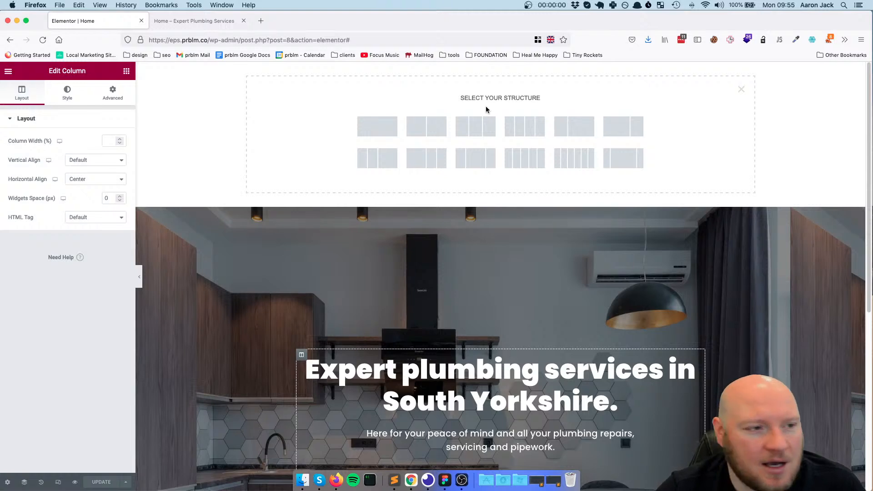
{"action": "left_click", "coordinate": [409, 134]}
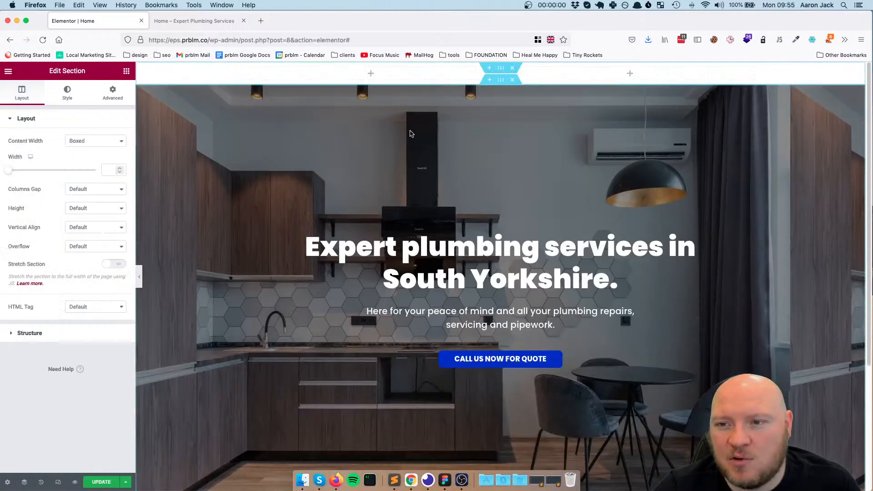
Browse the available widgets, search them for LOGO and check the Site Logo widget
{"action": "left_click", "coordinate": [127, 72]}
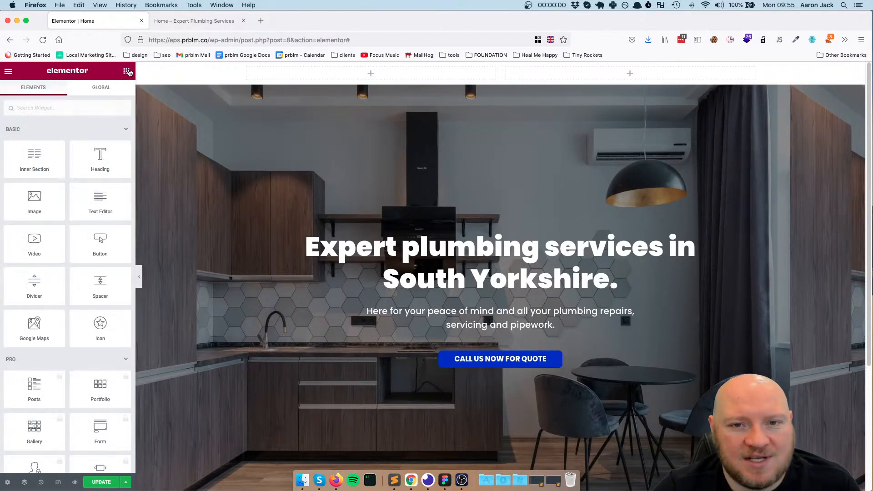
{"action": "scroll", "coordinate": [71, 193], "scroll_direction": "down", "scroll_amount": 5}
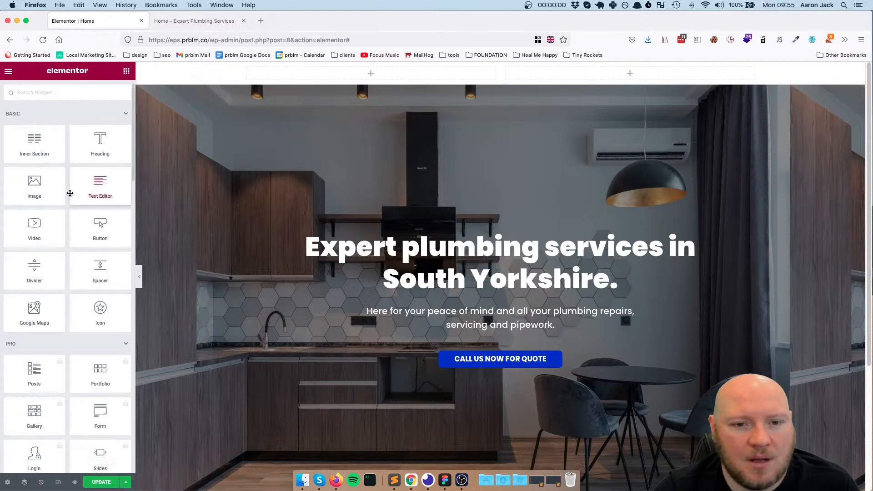
{"action": "scroll", "coordinate": [70, 193], "scroll_direction": "down", "scroll_amount": 3}
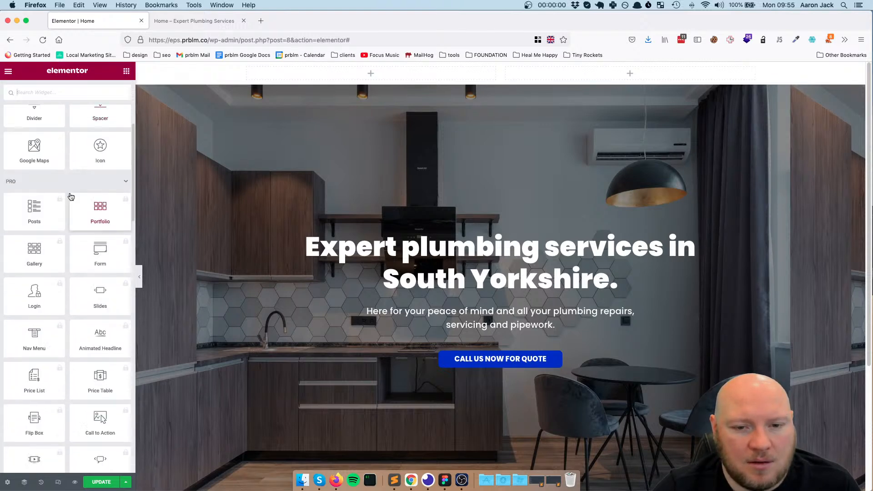
{"action": "scroll", "coordinate": [71, 196], "scroll_direction": "down", "scroll_amount": 5}
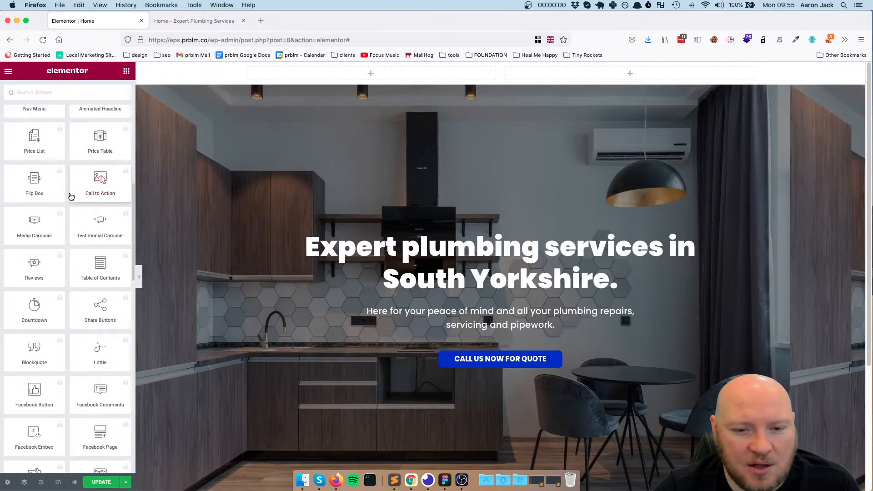
{"action": "scroll", "coordinate": [71, 195], "scroll_direction": "up", "scroll_amount": 10}
{"action": "left_click", "coordinate": [72, 87]}
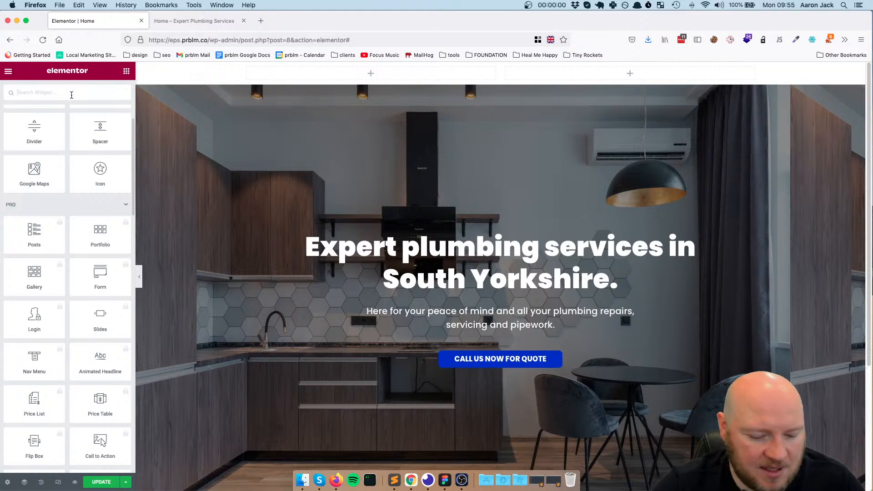
{"action": "type", "text": "LOGO"}
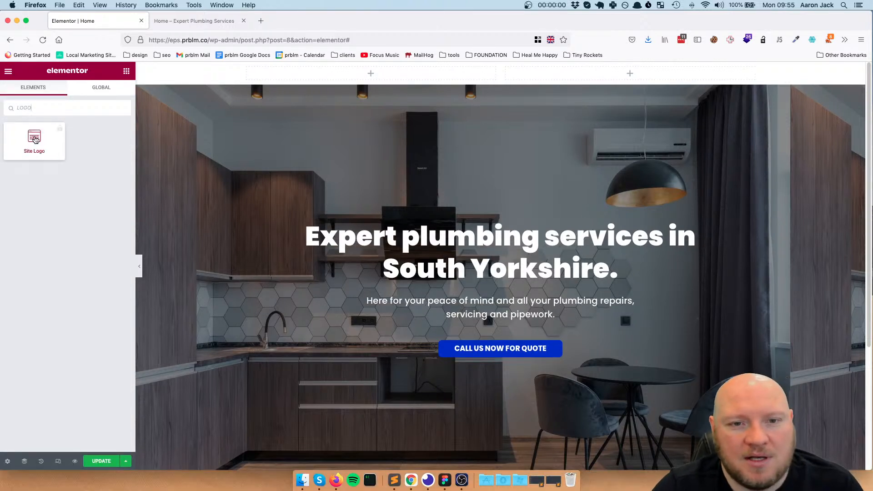
{"action": "left_click", "coordinate": [35, 139]}
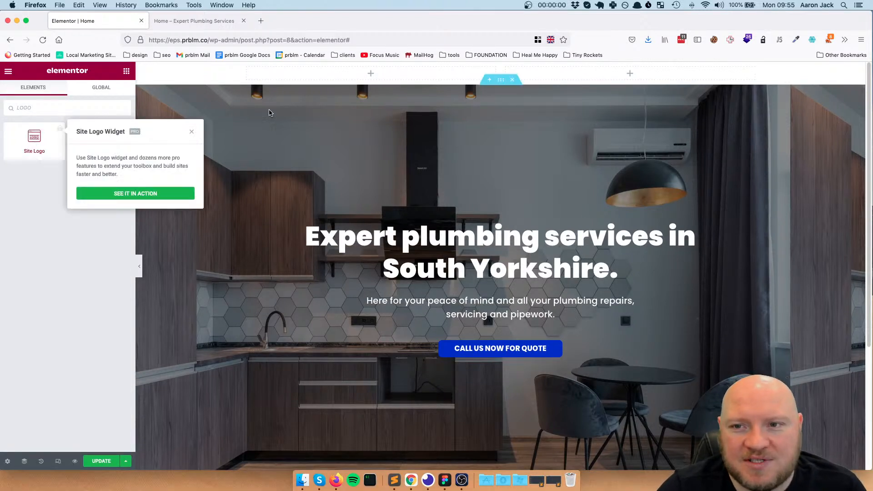
{"action": "left_click", "coordinate": [192, 131]}
Search the widgets for IMAGE and place a basic Image widget in the left column of the header section
{"action": "left_click", "coordinate": [61, 110]}
{"action": "key", "text": "super+a"}
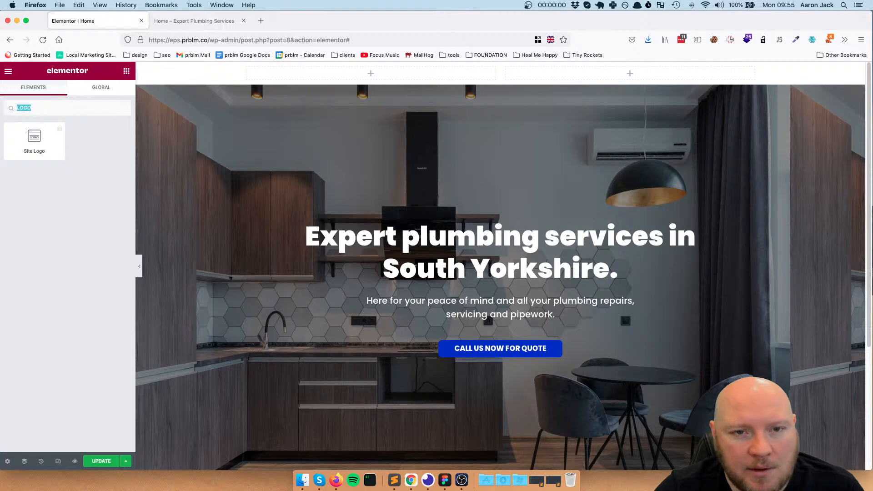
{"action": "type", "text": "IMAGE"}
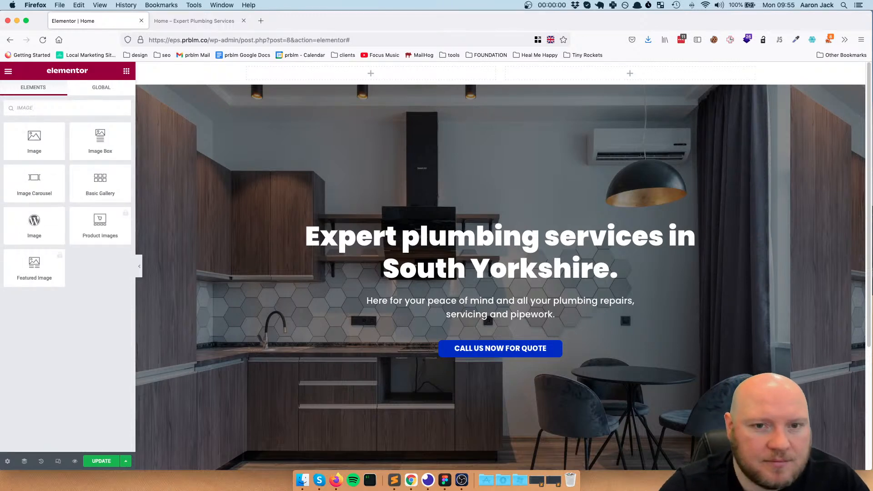
{"action": "left_click_drag", "start_coordinate": [34, 139], "coordinate": [316, 75]}
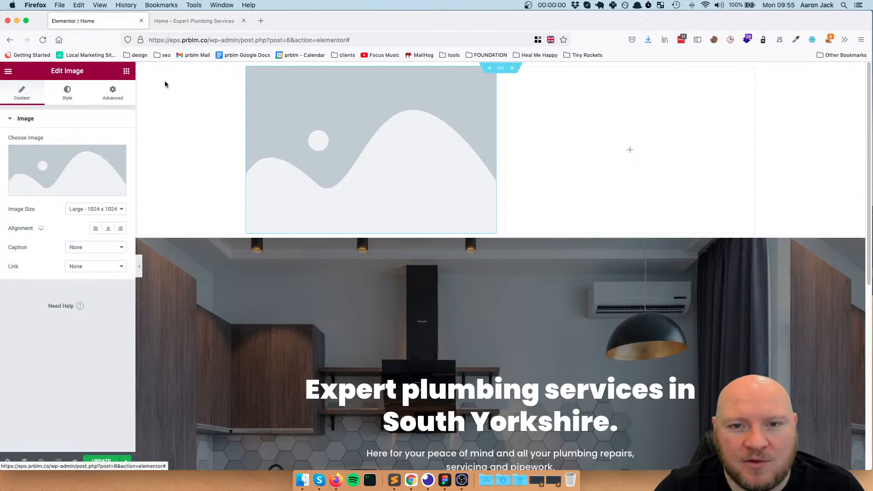
Bring up the widget library for the header section's empty right column and search it for MENU
{"action": "left_click", "coordinate": [659, 138]}
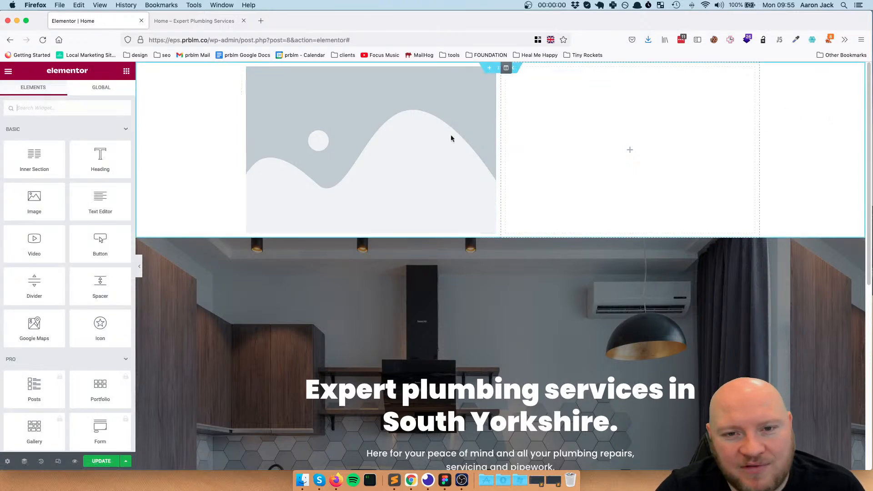
{"action": "left_click", "coordinate": [82, 111]}
{"action": "type", "text": "MENU"}
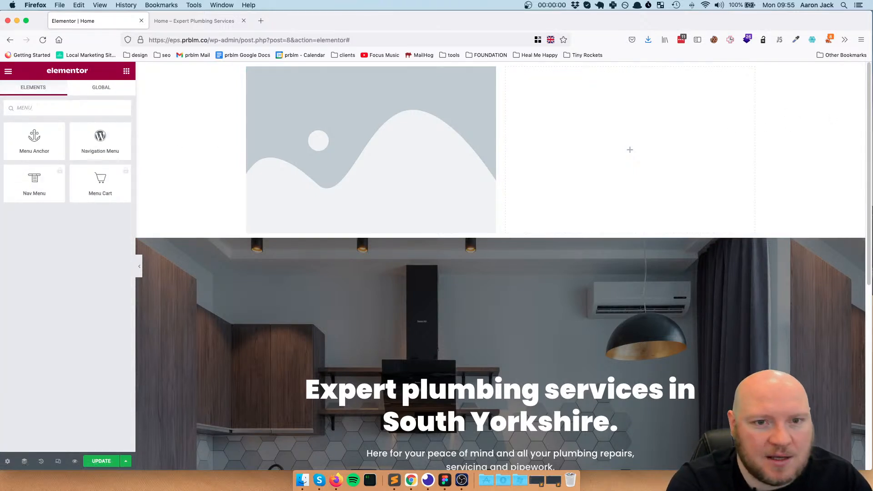
{"action": "left_click", "coordinate": [28, 184]}
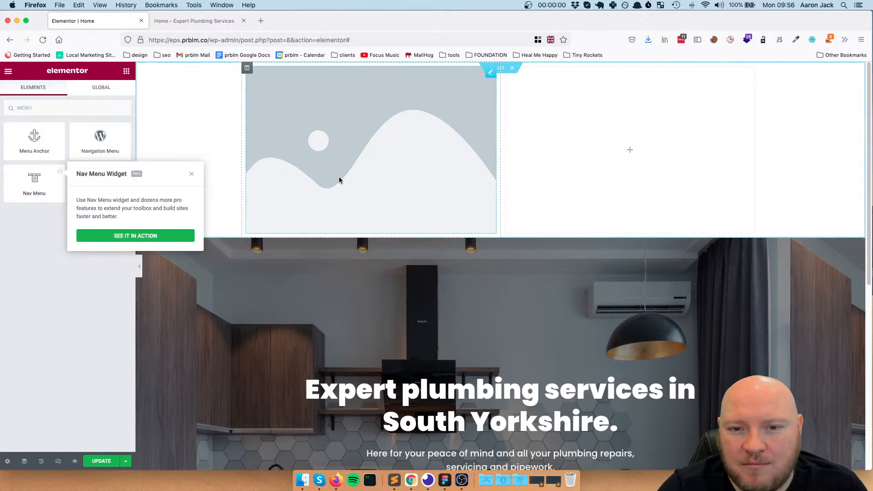
{"action": "left_click", "coordinate": [110, 308]}
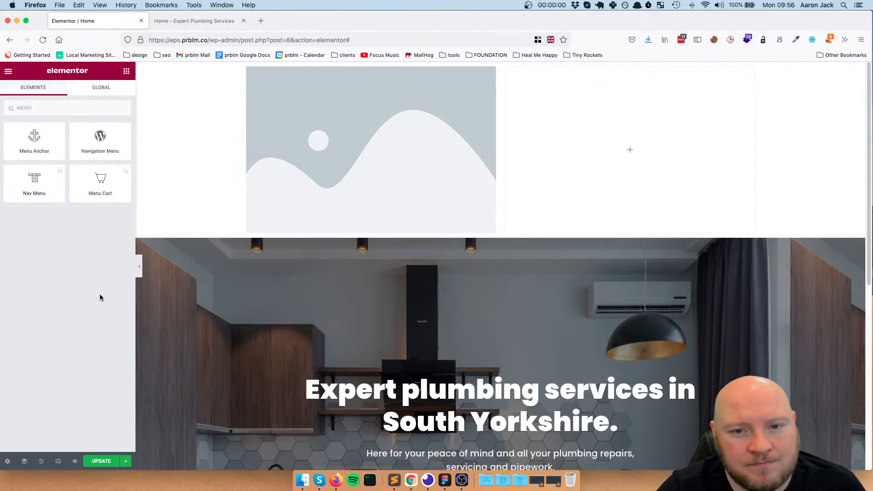
{"action": "left_click", "coordinate": [51, 185]}
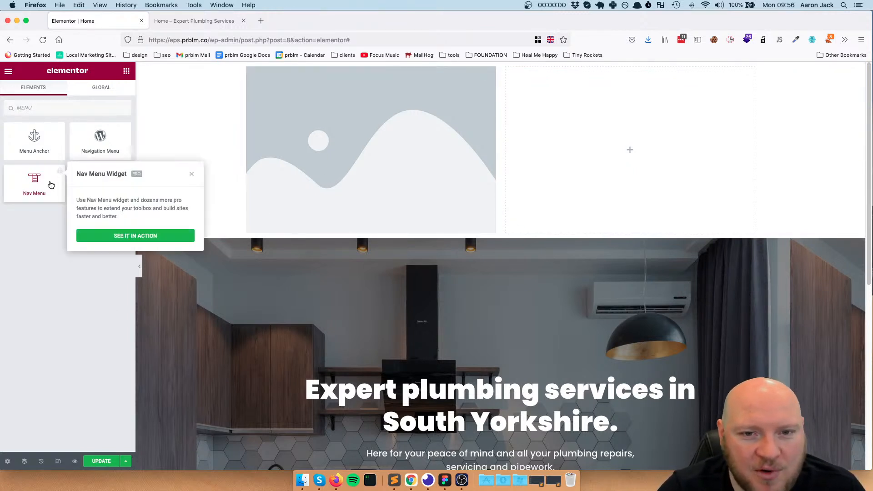
{"action": "left_click", "coordinate": [64, 273]}
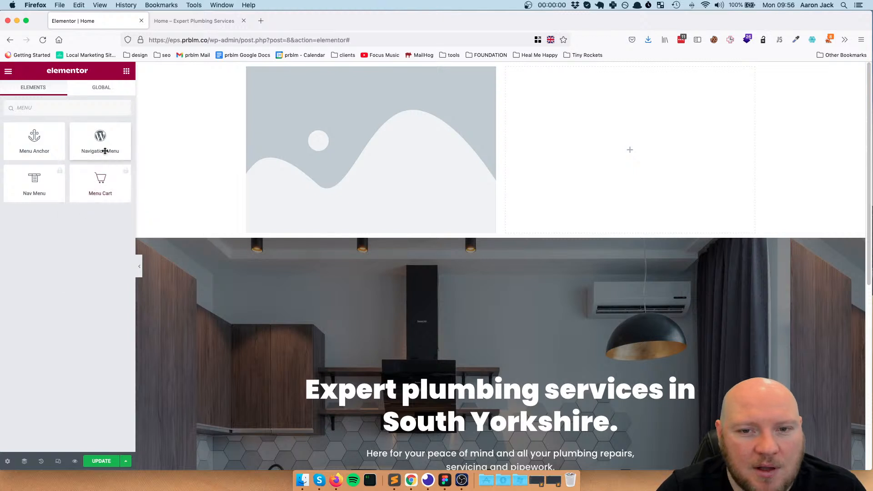
Place the WordPress Navigation Menu widget in the header's right column and apply it to the page
{"action": "left_click_drag", "start_coordinate": [108, 142], "coordinate": [593, 154]}
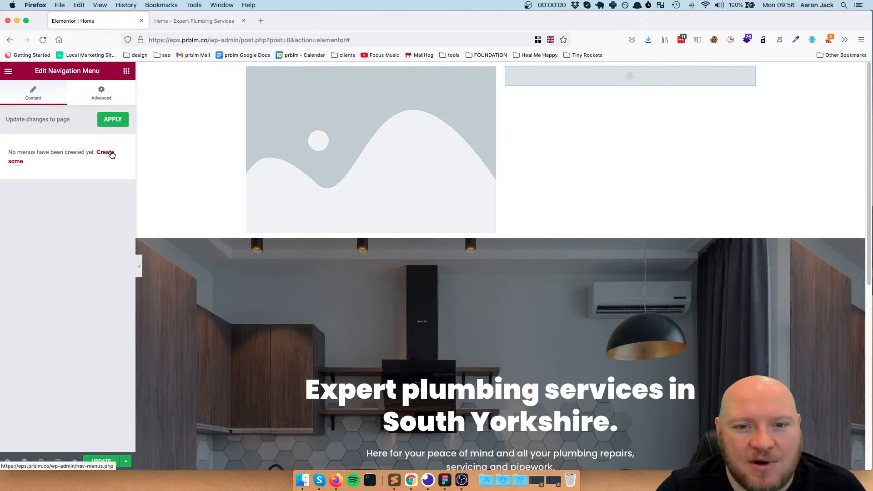
{"action": "left_click", "coordinate": [114, 120]}
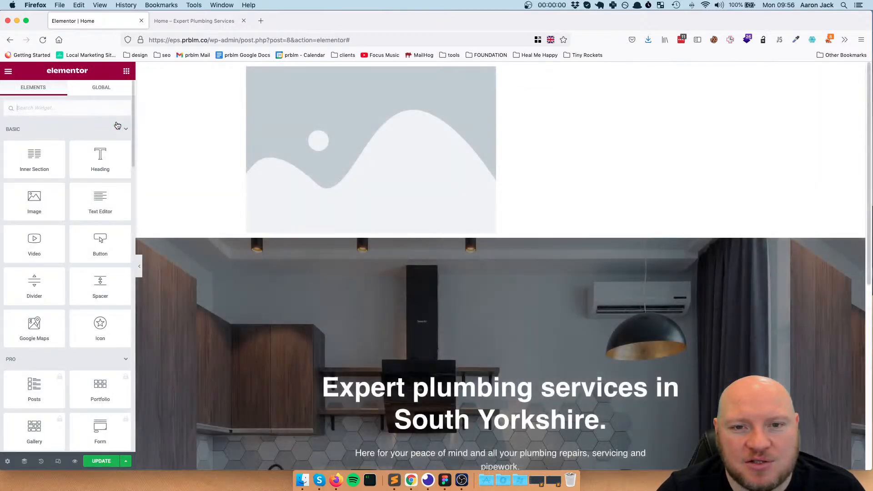
Reselect the Navigation Menu widget, update the page and follow the widget's link for creating menus
{"action": "left_click", "coordinate": [750, 76]}
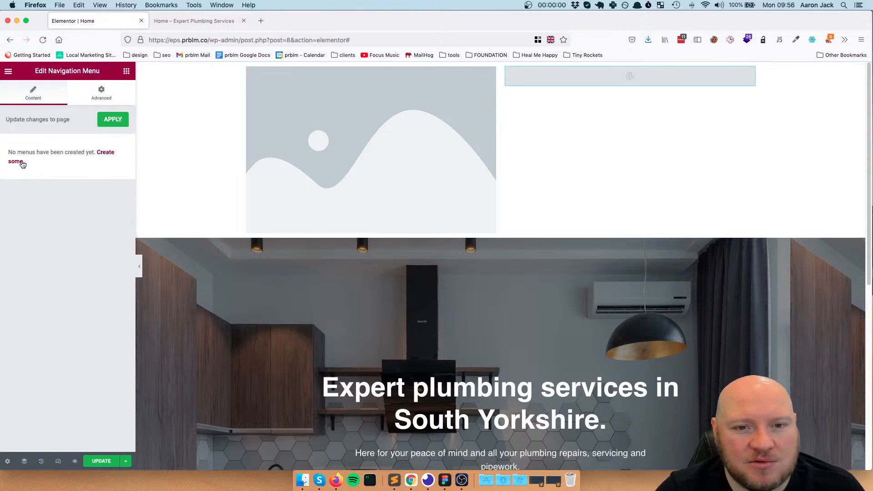
{"action": "left_click", "coordinate": [22, 162]}
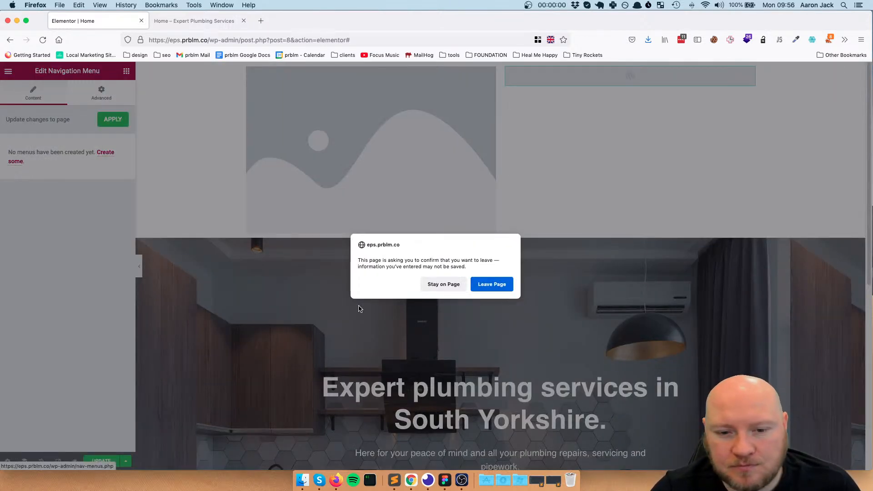
{"action": "left_click", "coordinate": [444, 285]}
{"action": "left_click", "coordinate": [99, 462]}
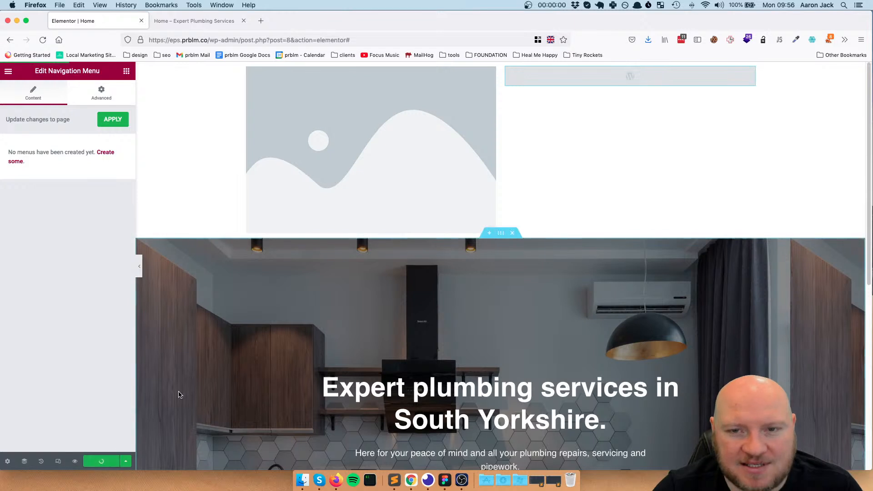
{"action": "left_click", "coordinate": [106, 153]}
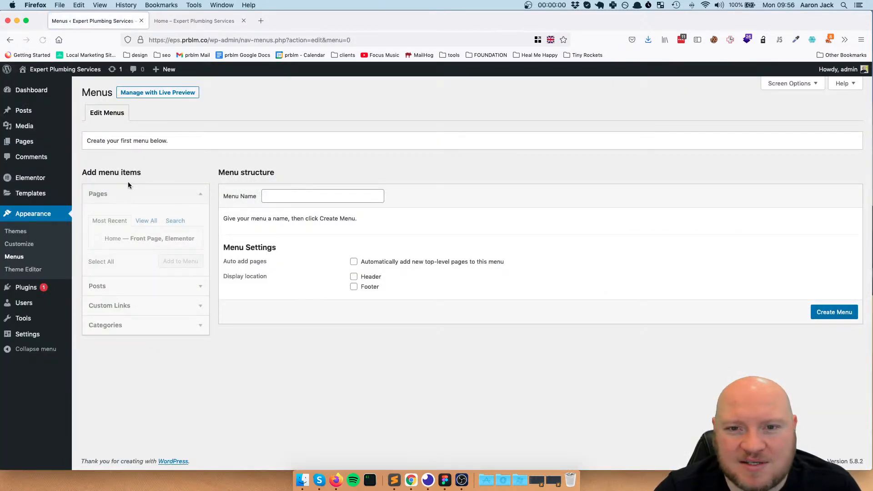
Create a new WordPress menu named main
{"action": "left_click", "coordinate": [292, 196]}
{"action": "type", "text": "MAIN"}
{"action": "key", "text": "BackSpace"}
{"action": "key", "text": "BackSpace"}
{"action": "key", "text": "BackSpace"}
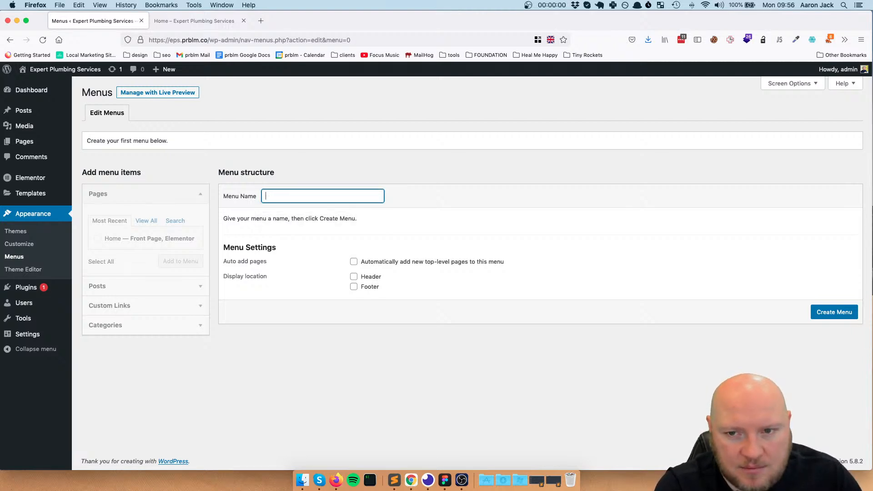
{"action": "type", "text": "main"}
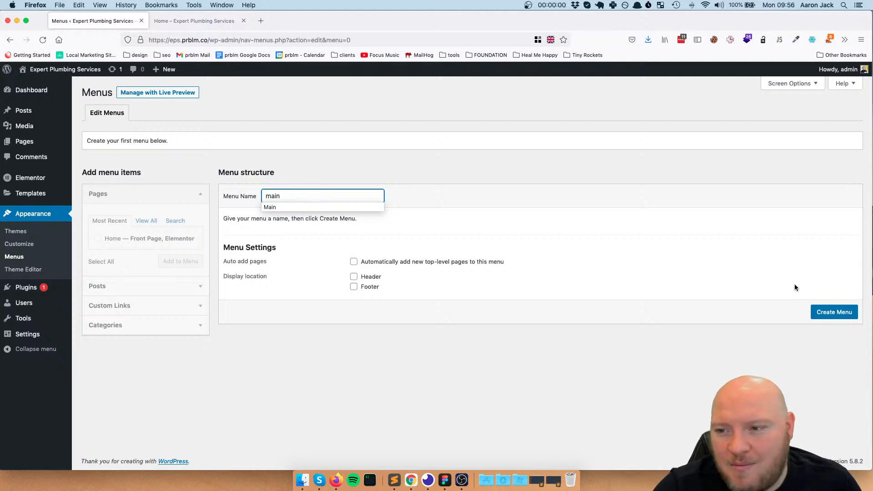
{"action": "left_click", "coordinate": [845, 314]}
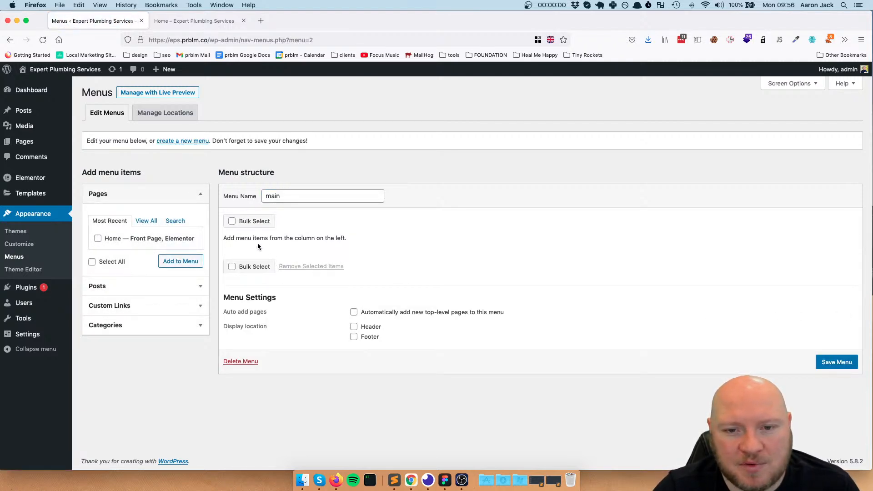
Add a custom link with the URL #pipework and the link text Pipework to the main menu
{"action": "left_click", "coordinate": [132, 311]}
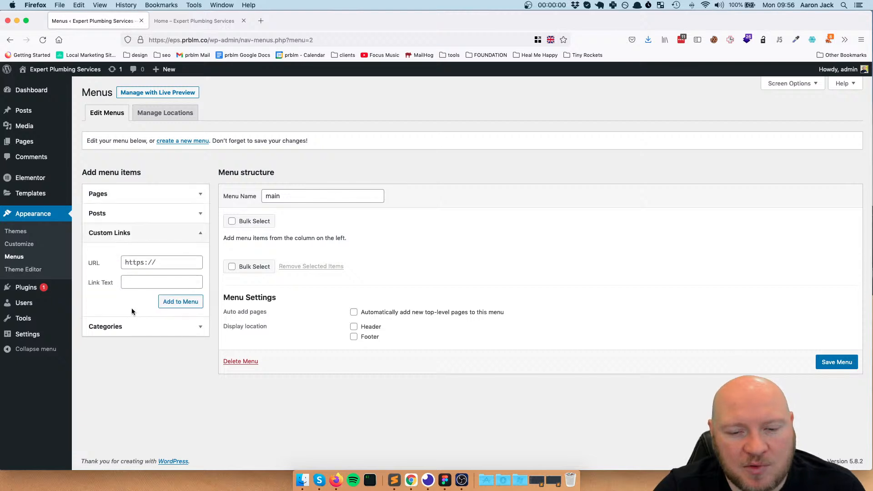
{"action": "left_click", "coordinate": [169, 266]}
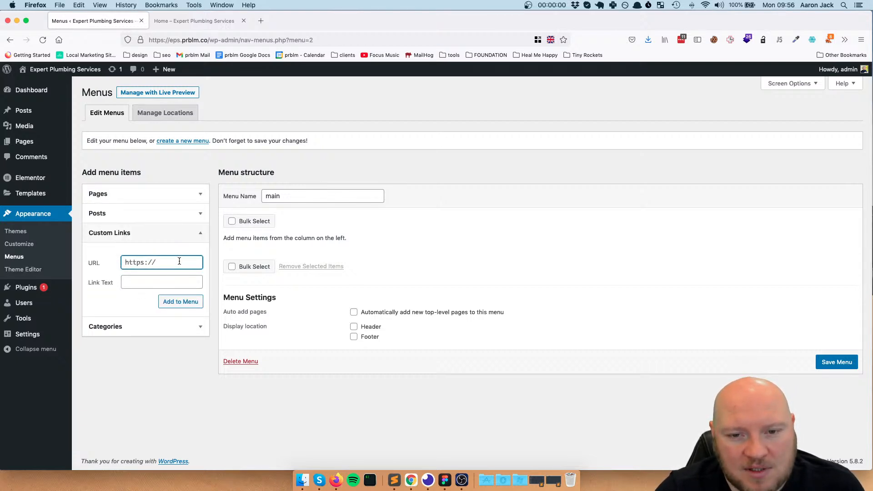
{"action": "type", "text": "c"}
{"action": "key", "text": "BackSpace"}
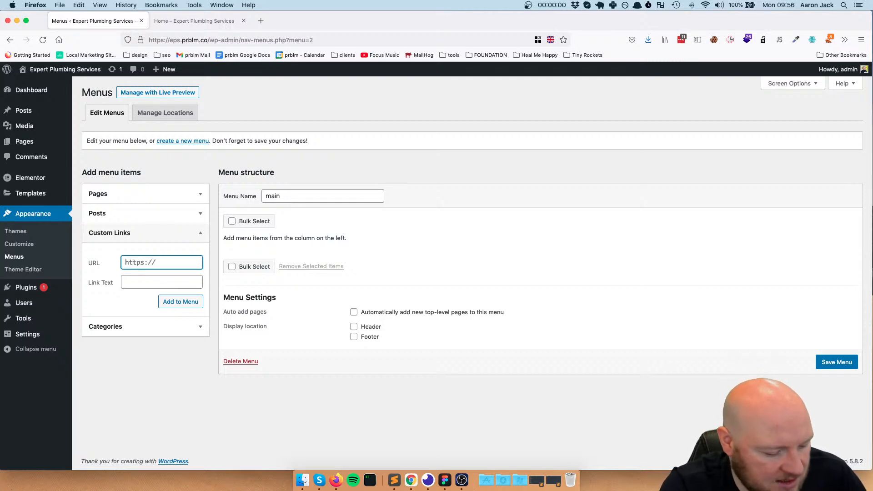
{"action": "type", "text": "c"}
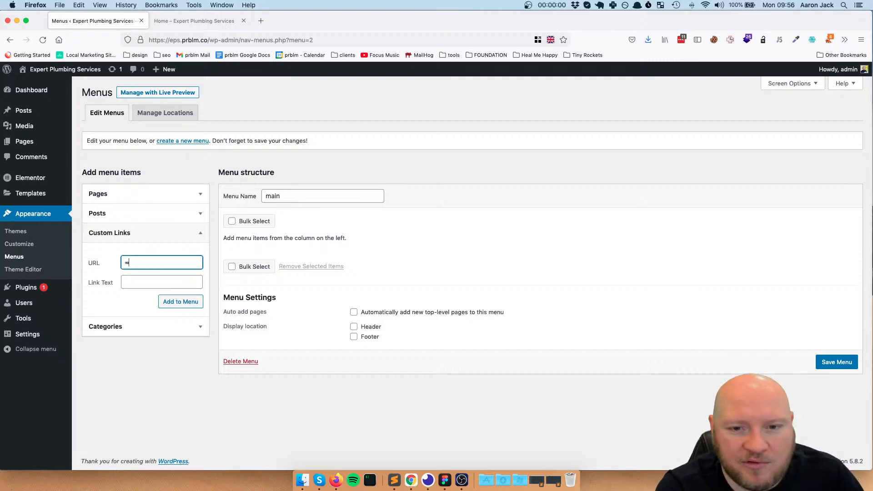
{"action": "key", "text": "BackSpace"}
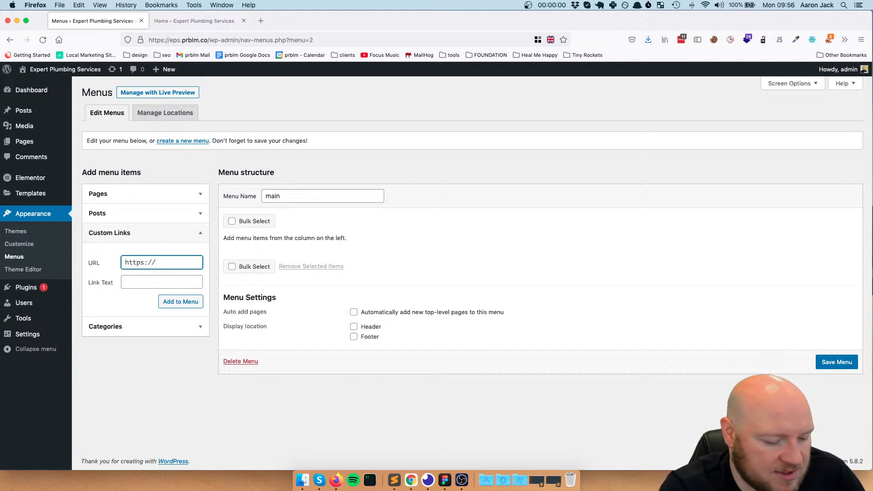
{"action": "type", "text": "#pipework"}
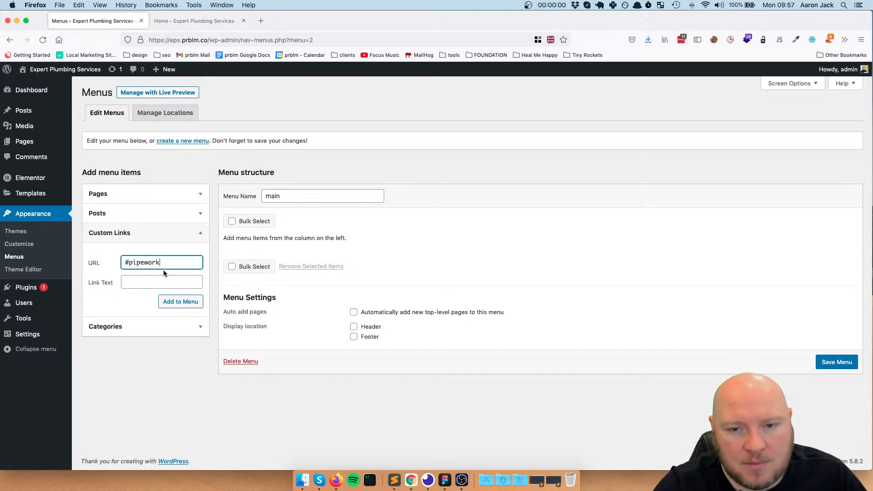
{"action": "left_click_drag", "start_coordinate": [164, 270], "coordinate": [82, 258]}
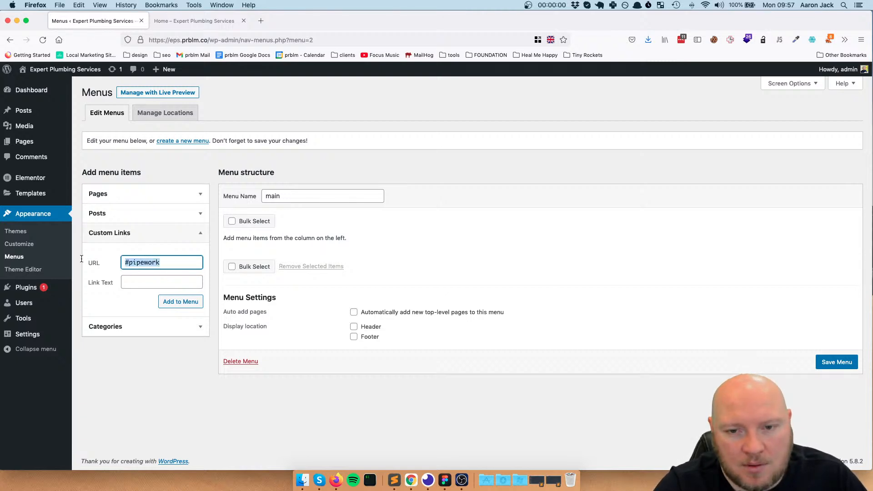
{"action": "key", "text": "super+c"}
{"action": "left_click", "coordinate": [140, 281]}
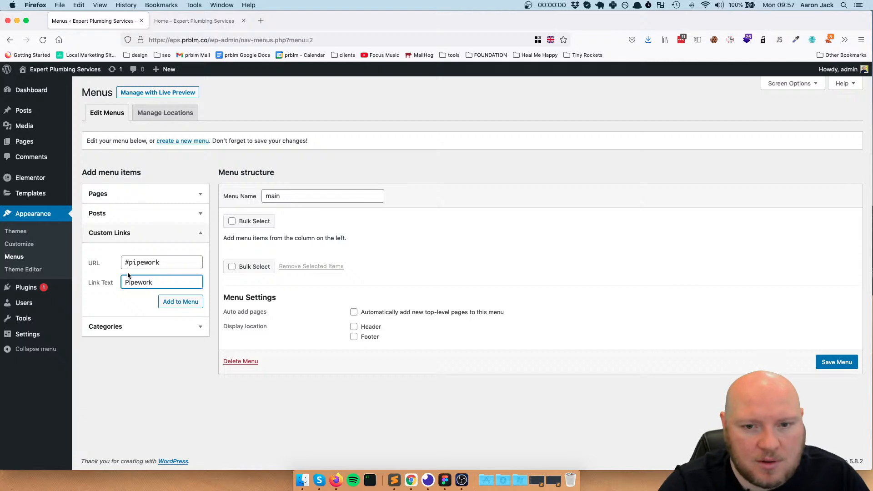
{"action": "left_click", "coordinate": [180, 301]}
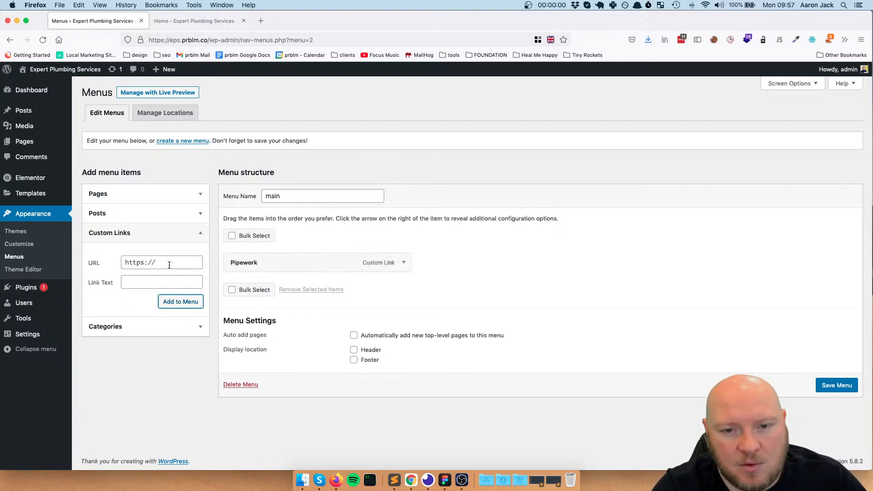
Add a custom link with the URL #servicing and the link text Servicing to the main menu
{"action": "left_click", "coordinate": [169, 266]}
{"action": "key", "text": "super+v"}
{"action": "left_click_drag", "start_coordinate": [160, 263], "coordinate": [135, 264]}
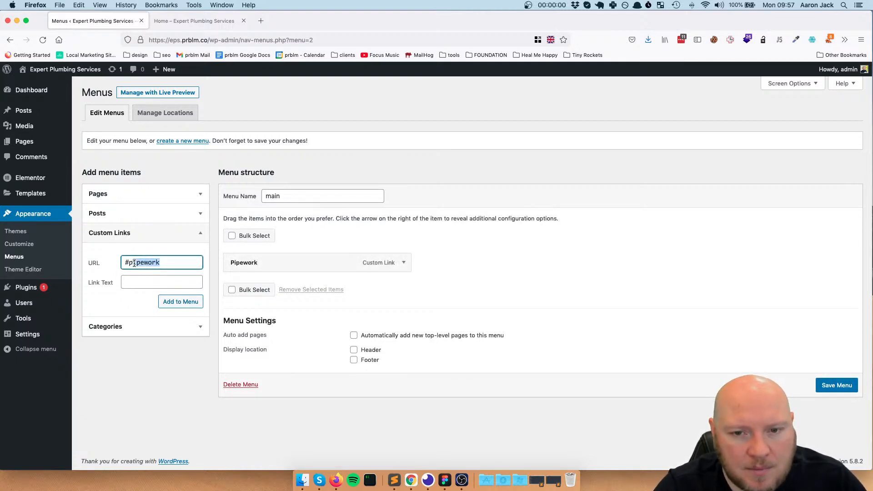
{"action": "type", "text": "ser"}
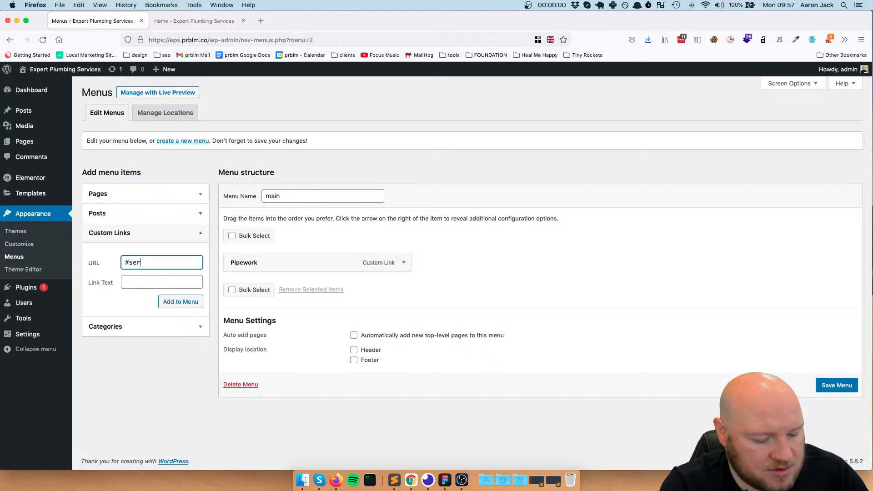
{"action": "type", "text": "vicing"}
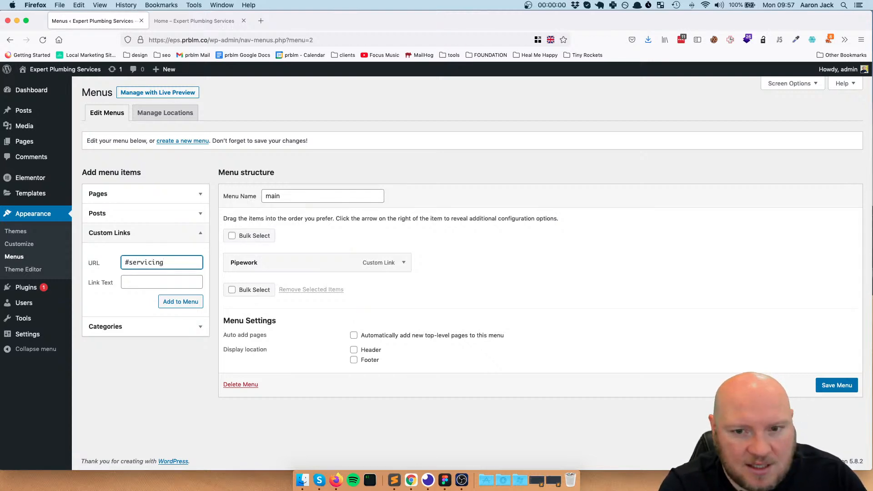
{"action": "left_click", "coordinate": [163, 279]}
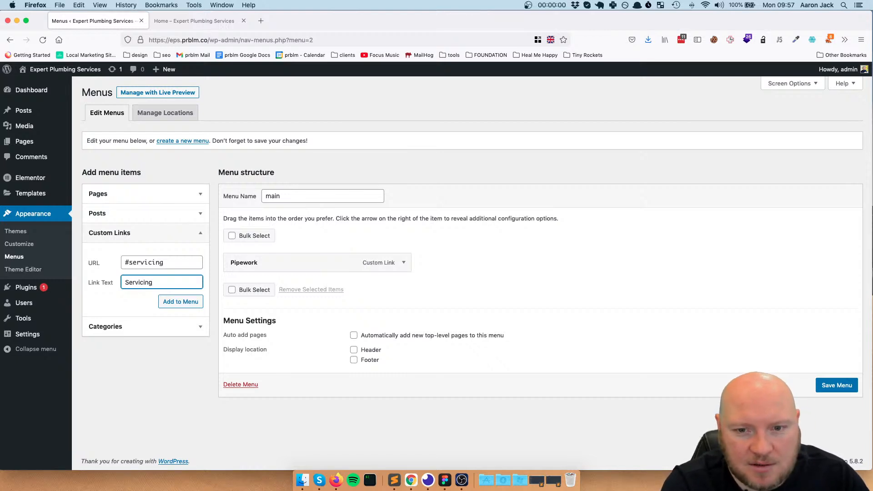
{"action": "left_click", "coordinate": [177, 302]}
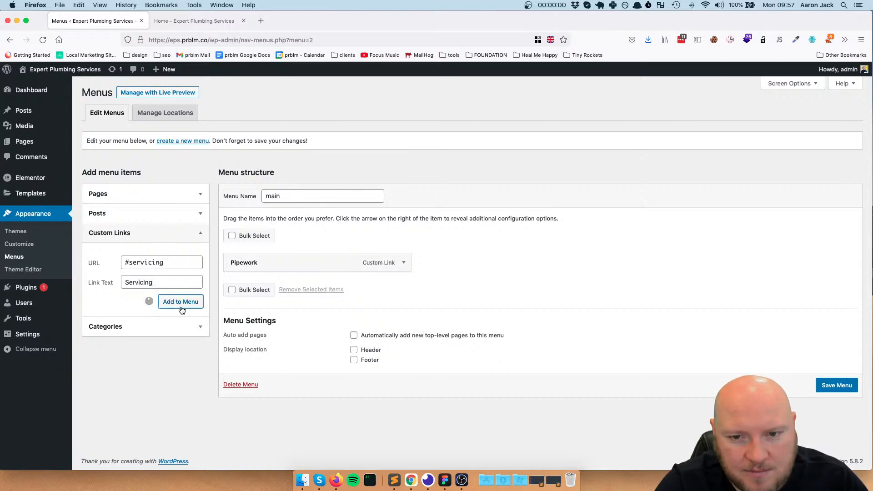
Add a custom link with the URL #repairs and the link text Repairs to the main menu
{"action": "left_click", "coordinate": [172, 262]}
{"action": "type", "text": "#pipework"}
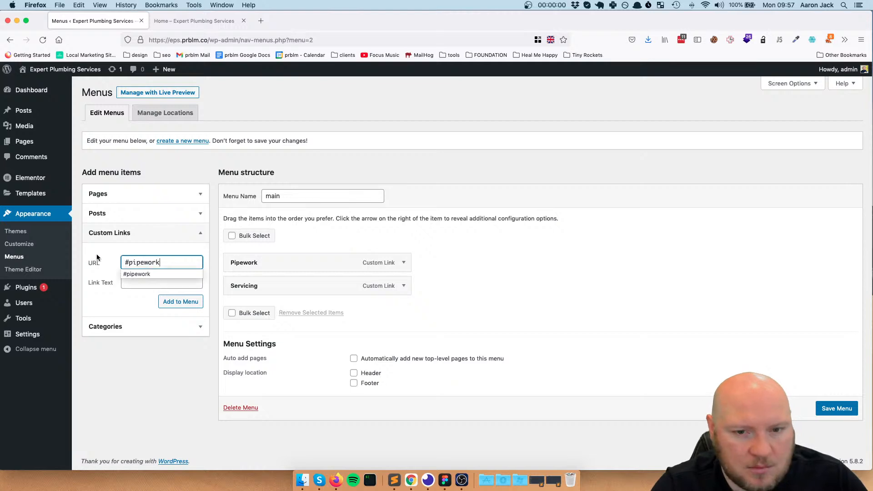
{"action": "left_click_drag", "start_coordinate": [160, 265], "coordinate": [130, 267]}
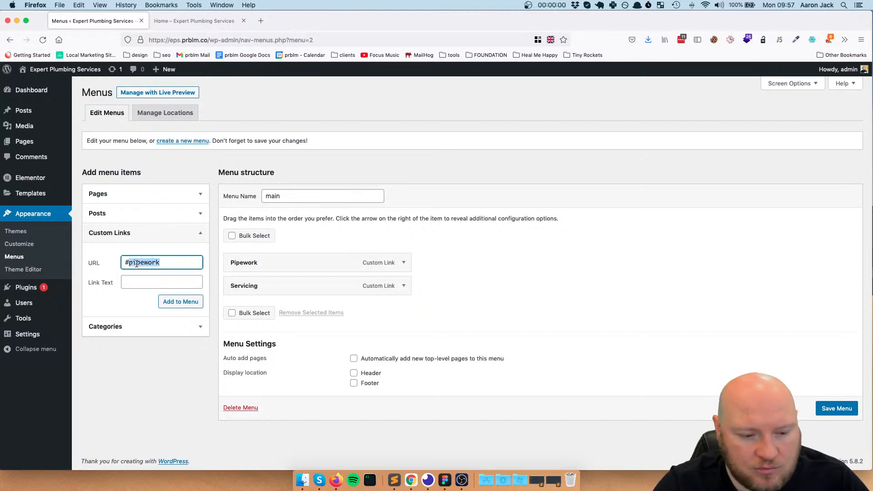
{"action": "type", "text": "Re"}
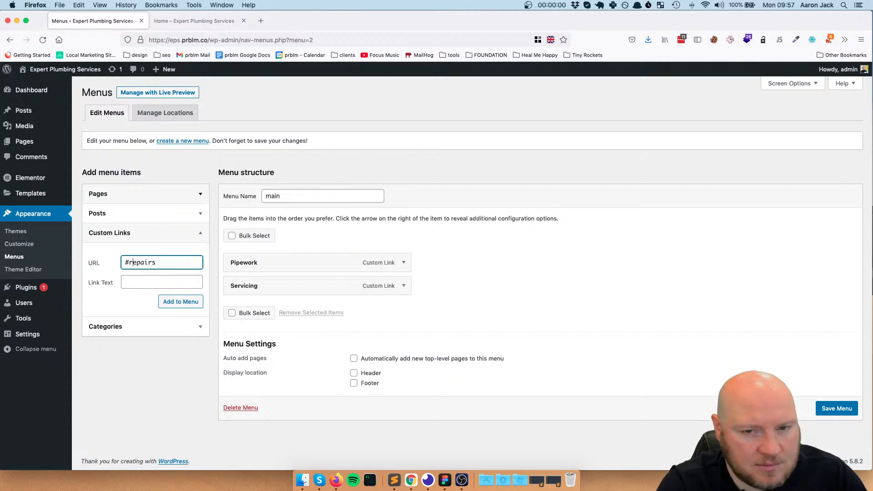
{"action": "left_click", "coordinate": [187, 281]}
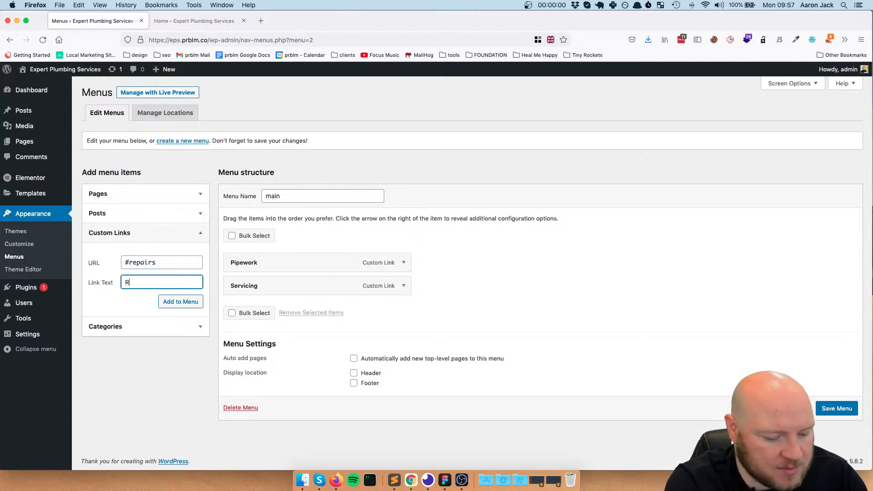
{"action": "left_click", "coordinate": [181, 302]}
Add a custom link with the link text Boilers and a matching anchor URL to the main menu
{"action": "left_click", "coordinate": [179, 262]}
{"action": "type", "text": "#pipework"}
{"action": "left_click_drag", "start_coordinate": [160, 264], "coordinate": [128, 266]}
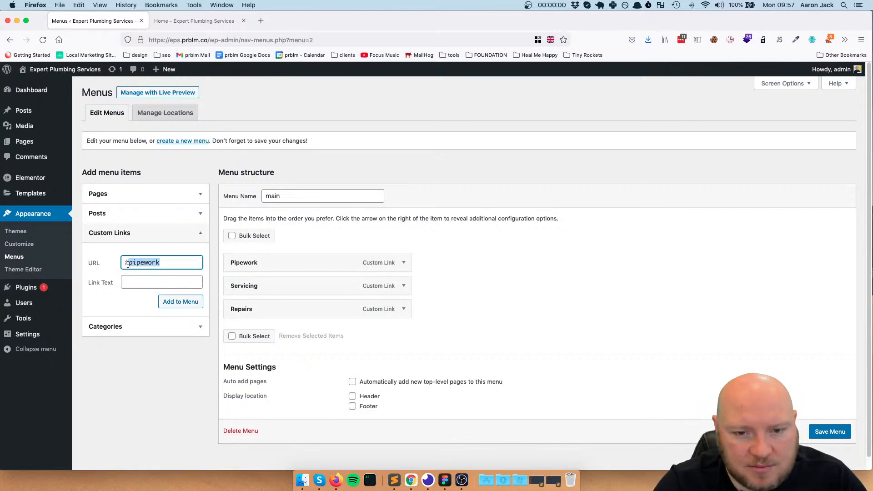
{"action": "type", "text": "boil"}
{"action": "left_click", "coordinate": [145, 278]}
{"action": "type", "text": "Boilers"}
{"action": "left_click", "coordinate": [177, 302]}
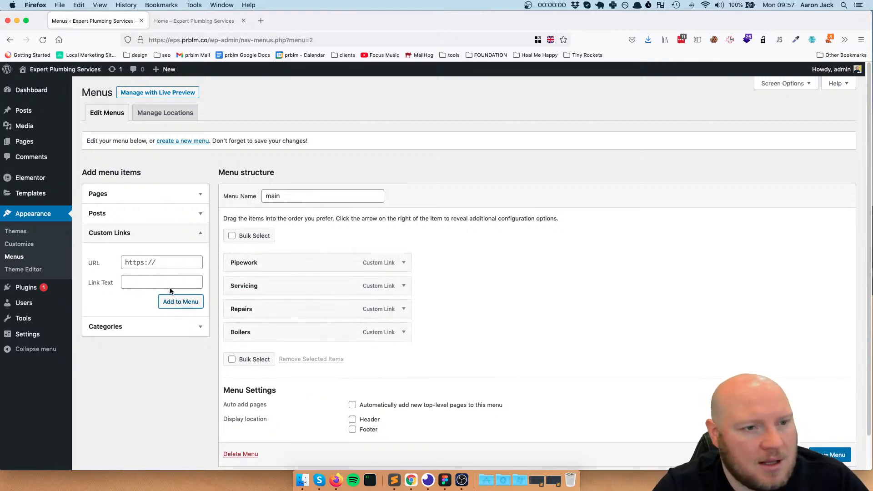
Add a custom link with the URL #contact and the link text Contact Us to the main menu and save the menu
{"action": "left_click", "coordinate": [172, 263]}
{"action": "type", "text": "Co"}
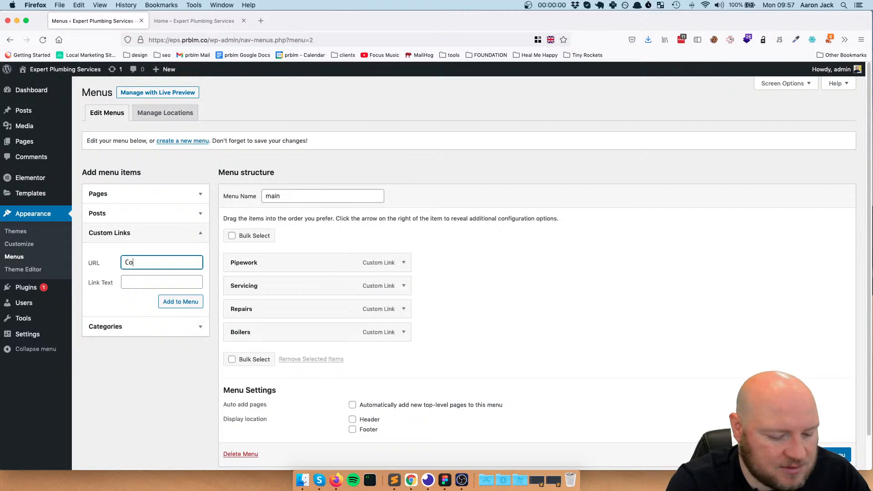
{"action": "type", "text": "nta"}
{"action": "key", "text": "BackSpace"}
{"action": "key", "text": "BackSpace"}
{"action": "key", "text": "BackSpace"}
{"action": "key", "text": "BackSpace"}
{"action": "key", "text": "BackSpace"}
{"action": "type", "text": "#pipework"}
{"action": "key", "text": "BackSpace"}
{"action": "key", "text": "BackSpace"}
{"action": "key", "text": "BackSpace"}
{"action": "key", "text": "BackSpace"}
{"action": "key", "text": "BackSpace"}
{"action": "key", "text": "BackSpace"}
{"action": "type", "text": "con"}
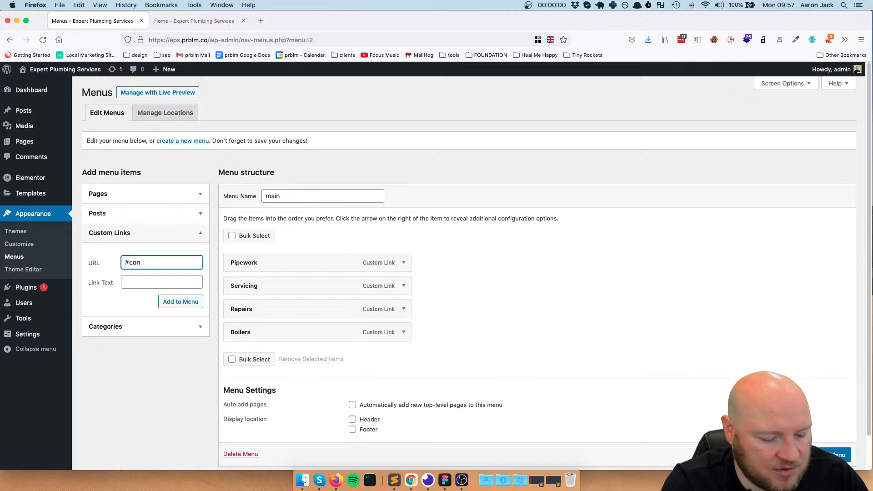
{"action": "type", "text": "tact"}
{"action": "left_click", "coordinate": [133, 285]}
{"action": "type", "text": "Con"}
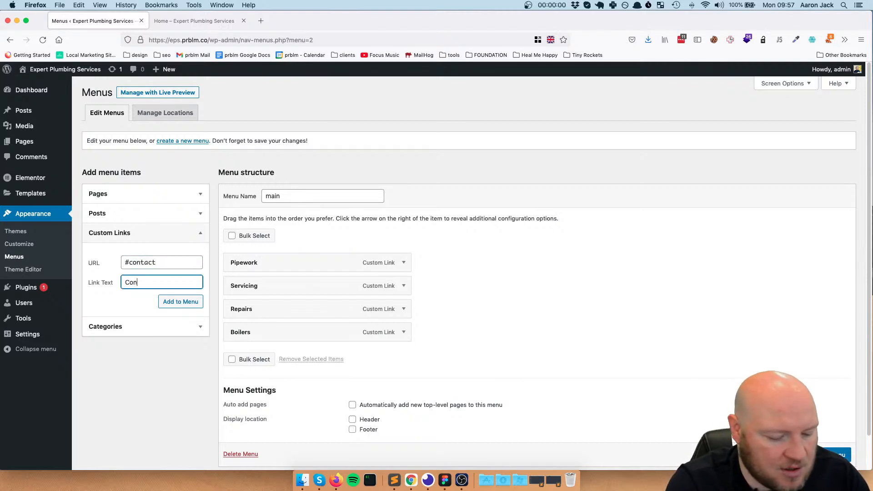
{"action": "type", "text": "tact Us"}
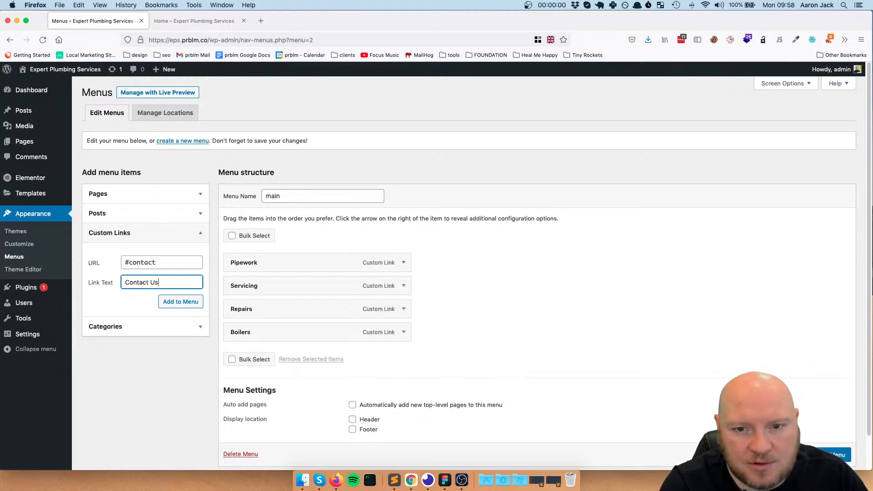
{"action": "left_click", "coordinate": [188, 303]}
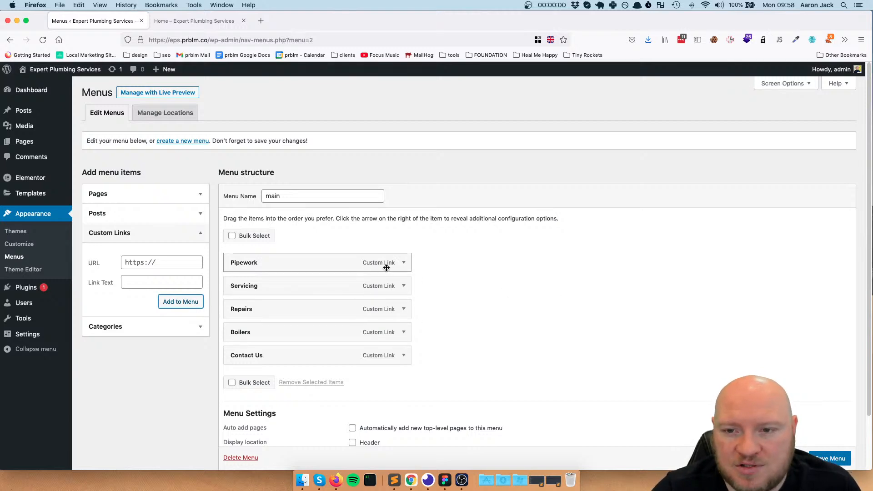
{"action": "scroll", "coordinate": [396, 263], "scroll_direction": "down", "scroll_amount": 3}
{"action": "left_click", "coordinate": [830, 420]}
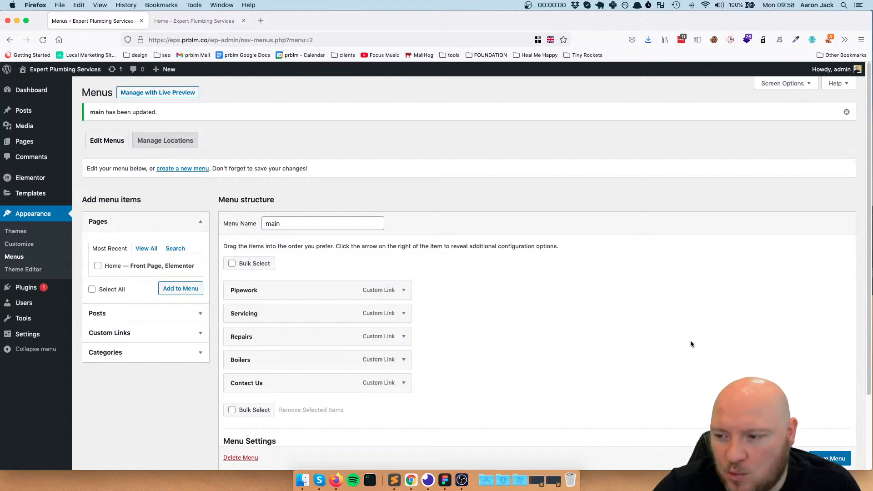
Reload the homepage preview and check the header and hero section
{"action": "left_click", "coordinate": [195, 21]}
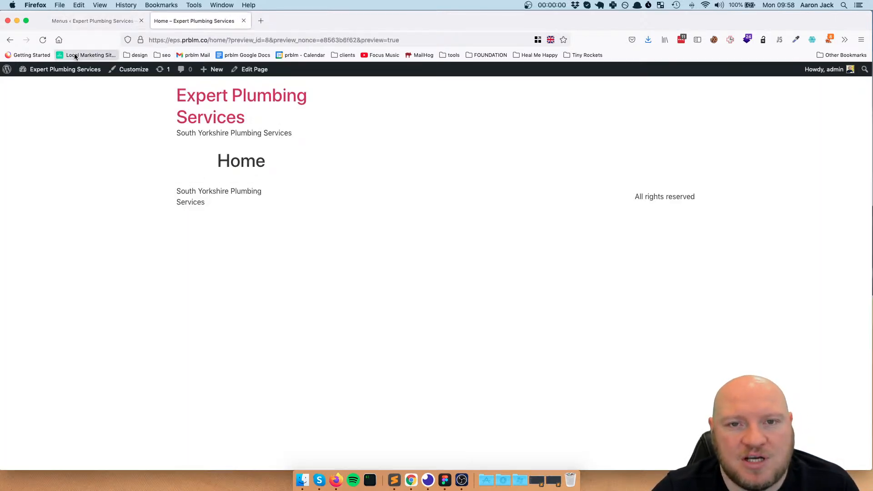
{"action": "left_click", "coordinate": [45, 42]}
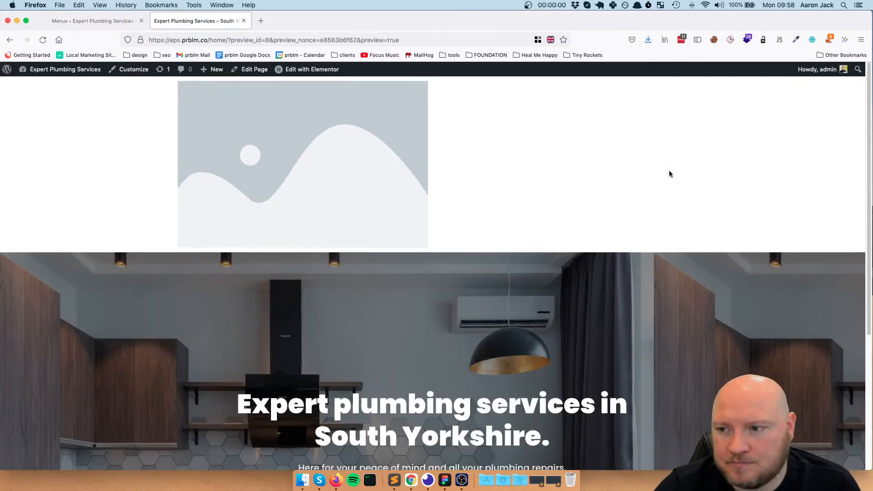
{"action": "scroll", "coordinate": [514, 232], "scroll_direction": "down", "scroll_amount": 5}
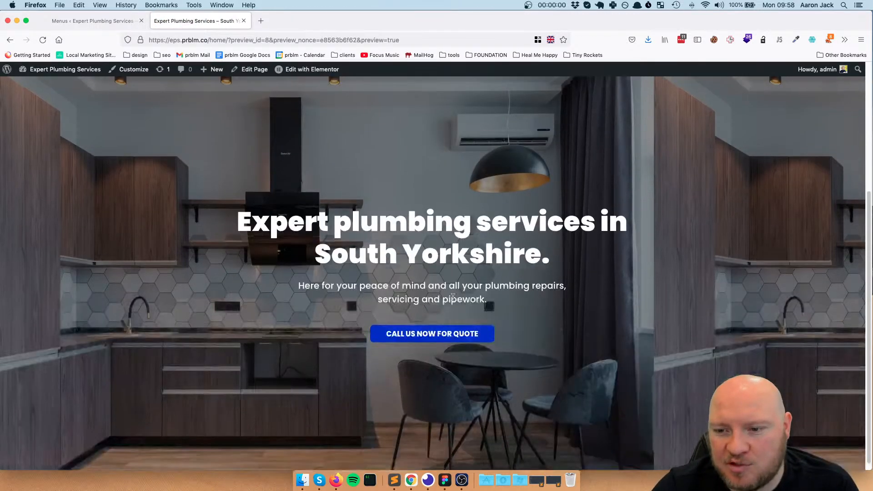
{"action": "scroll", "coordinate": [423, 291], "scroll_direction": "up", "scroll_amount": 5}
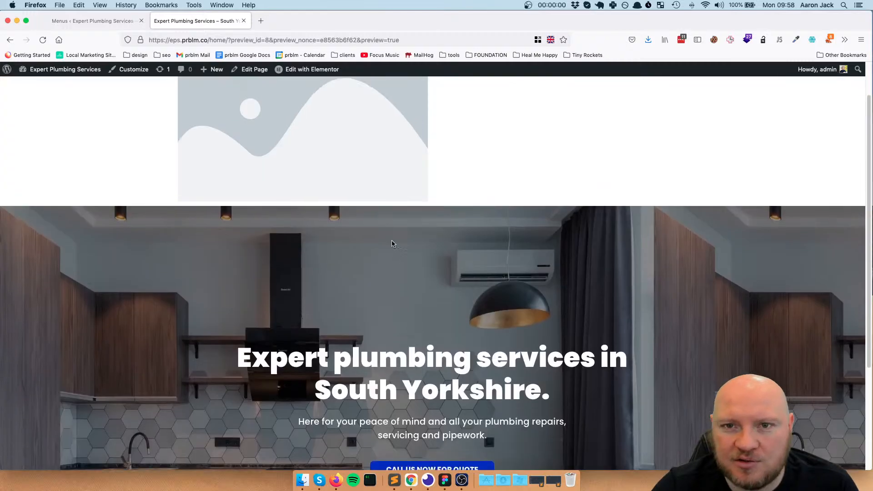
Return to the WordPress admin and open the Home page from the pages list for editing in Elementor
{"action": "left_click", "coordinate": [127, 22]}
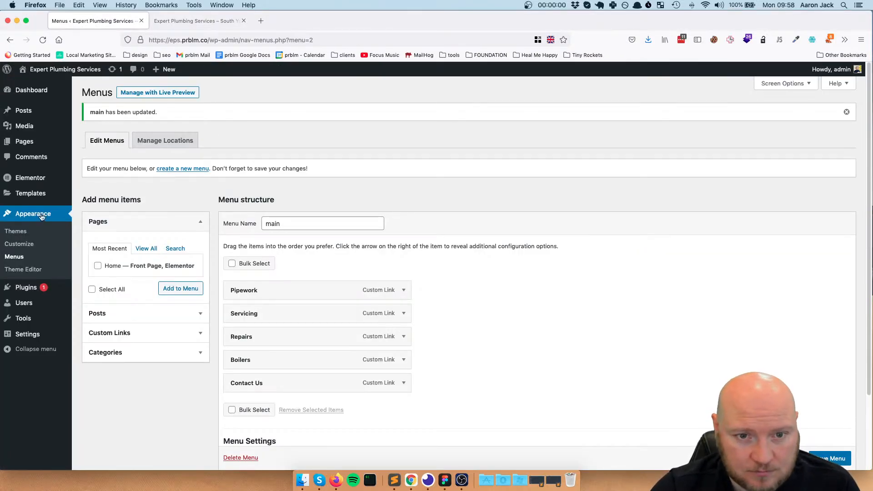
{"action": "mouse_move", "coordinate": [36, 177]}
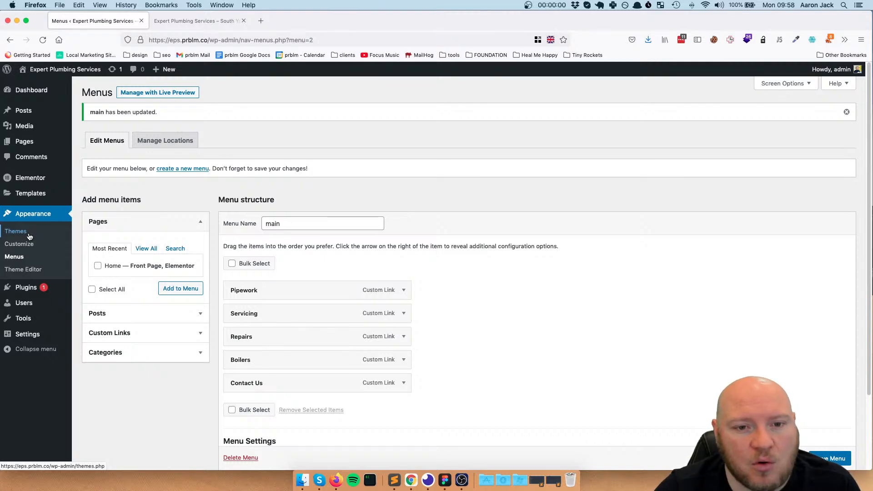
{"action": "mouse_move", "coordinate": [35, 149]}
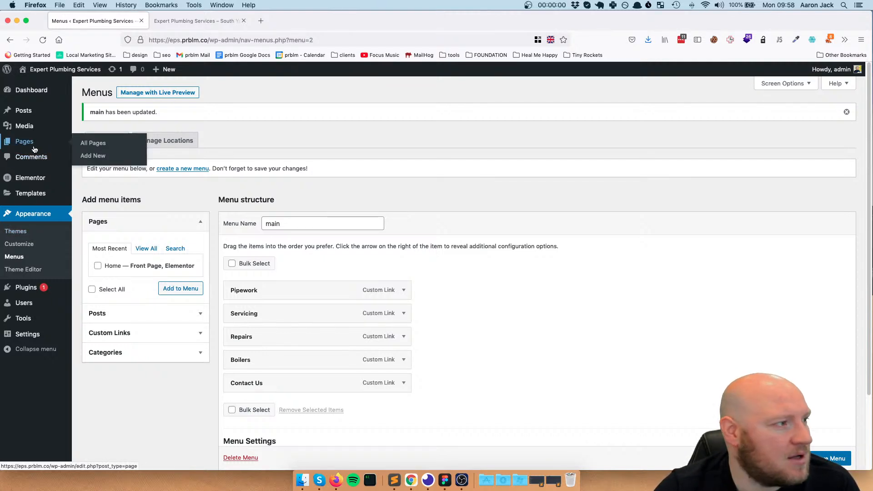
{"action": "left_click", "coordinate": [93, 143]}
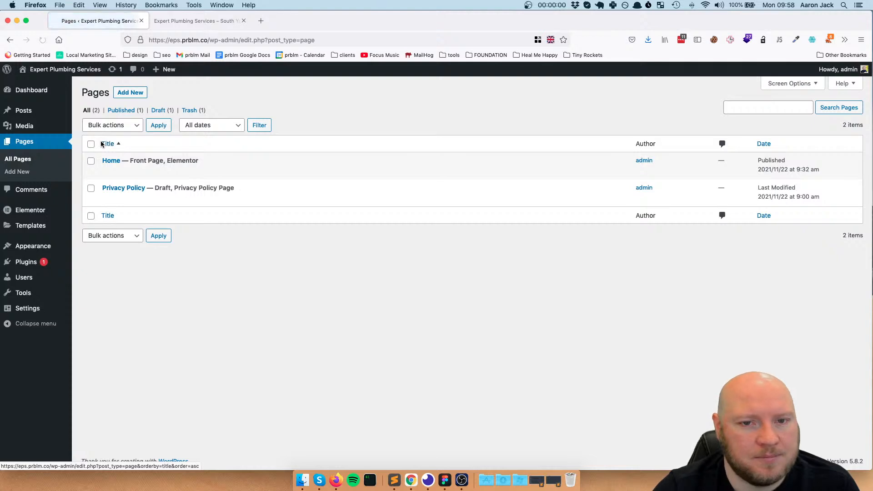
{"action": "mouse_move", "coordinate": [142, 173]}
{"action": "left_click", "coordinate": [214, 173]}
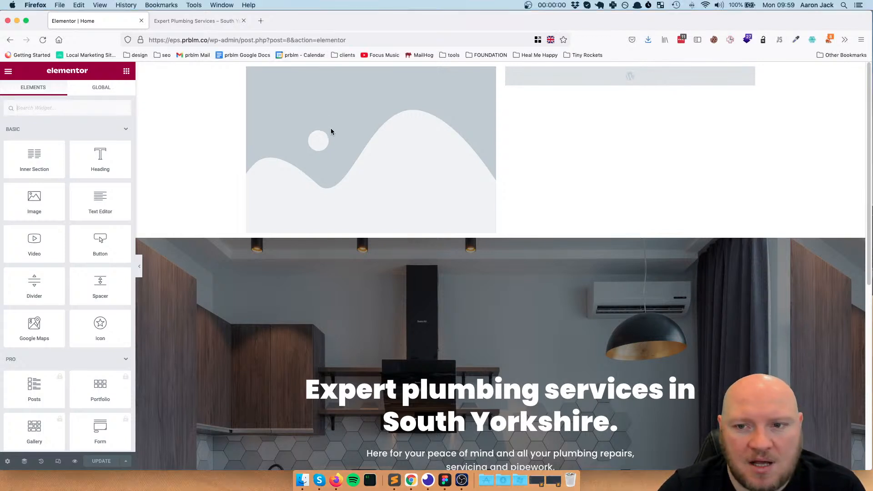
Upload the Union.png logo and insert it in place of the header's placeholder image
{"action": "left_click", "coordinate": [357, 141]}
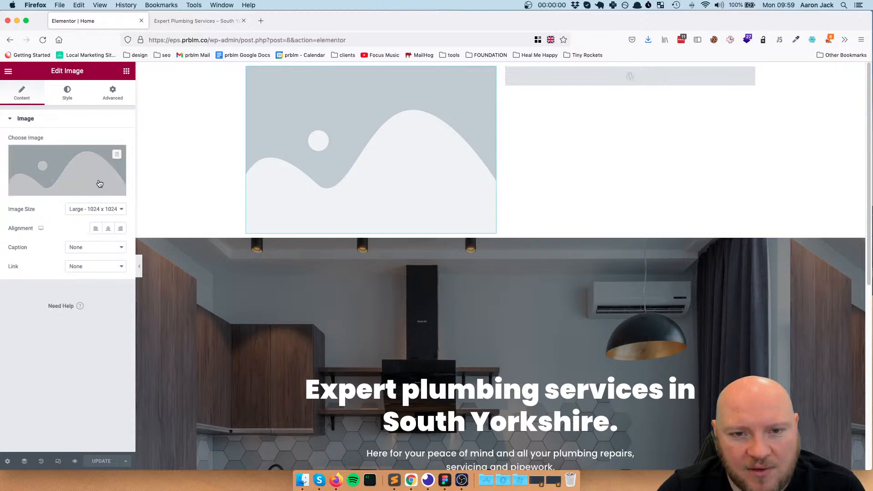
{"action": "left_click", "coordinate": [66, 173]}
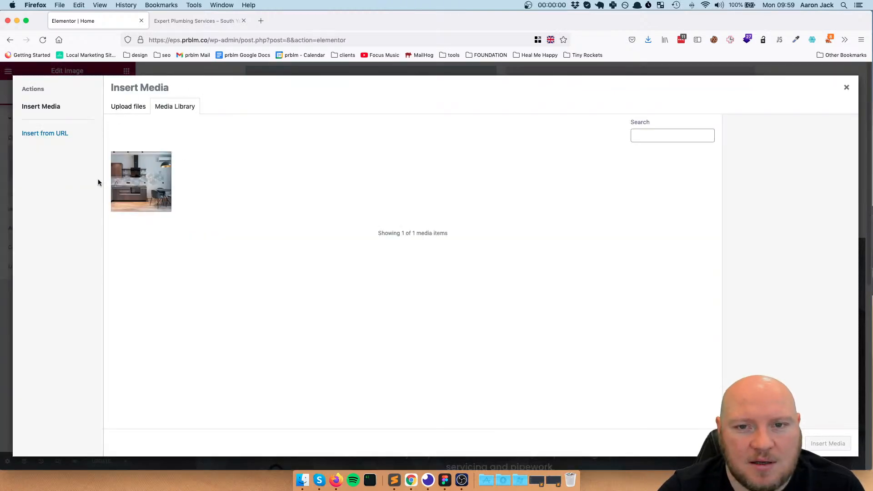
{"action": "mouse_move", "coordinate": [872, 490]}
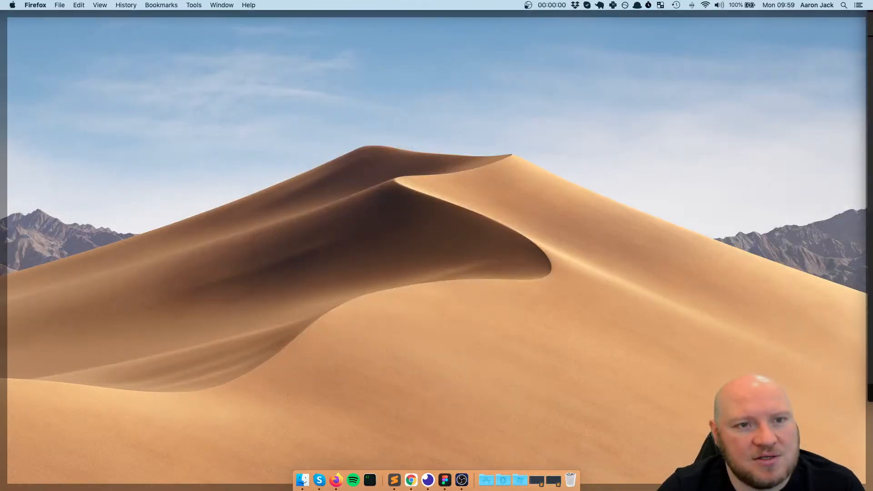
{"action": "left_click_drag", "start_coordinate": [872, 490], "coordinate": [608, 377]}
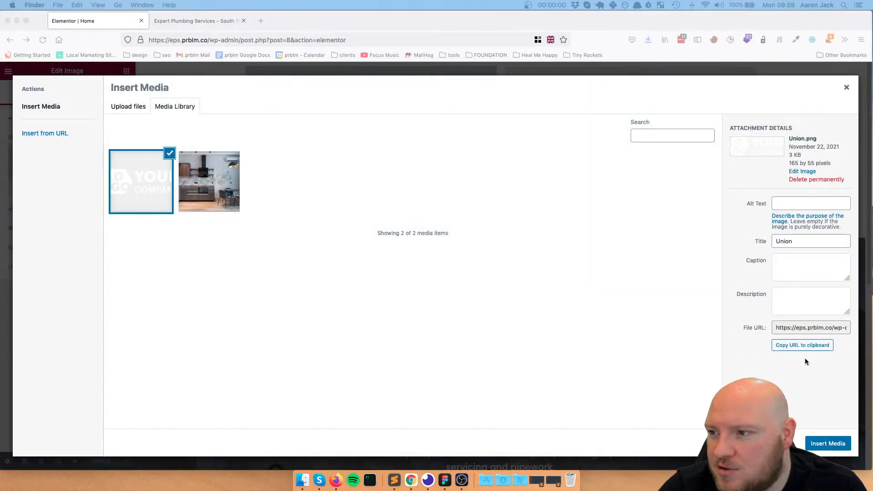
{"action": "left_click", "coordinate": [819, 440]}
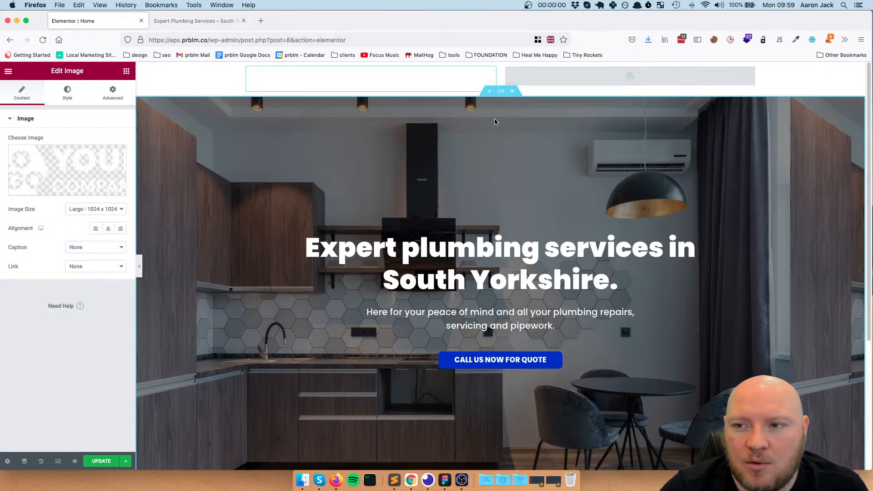
Unlink the hero section's margin values and set its top margin to -28 px, leaving the bottom margin at 0
{"action": "left_click", "coordinate": [500, 92]}
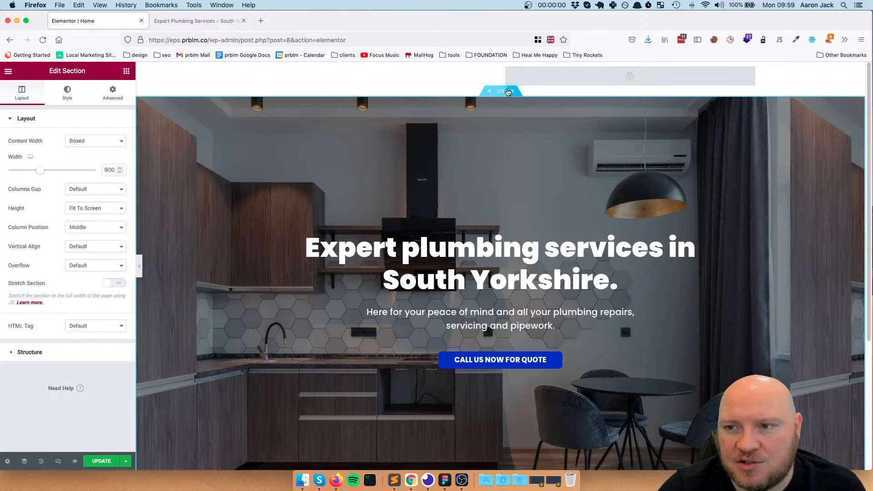
{"action": "left_click", "coordinate": [108, 104]}
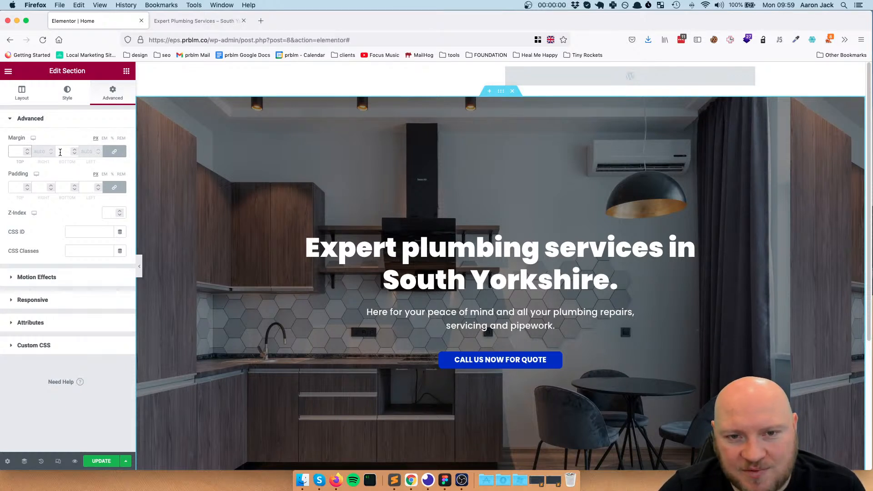
{"action": "double_click", "coordinate": [74, 149]}
{"action": "left_click", "coordinate": [74, 150]}
{"action": "left_click", "coordinate": [75, 150]}
{"action": "left_click", "coordinate": [74, 150]}
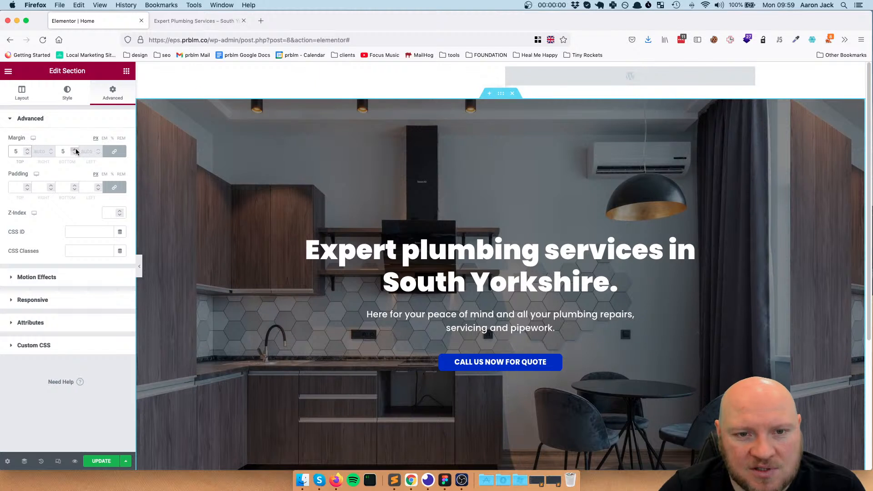
{"action": "left_click", "coordinate": [74, 149]}
{"action": "left_click", "coordinate": [74, 150]}
{"action": "left_click", "coordinate": [74, 150]}
{"action": "left_click", "coordinate": [77, 154]}
{"action": "left_click", "coordinate": [74, 153]}
{"action": "left_click", "coordinate": [74, 154]}
{"action": "left_click", "coordinate": [74, 153]}
{"action": "left_click", "coordinate": [74, 154]}
{"action": "left_click", "coordinate": [75, 154]}
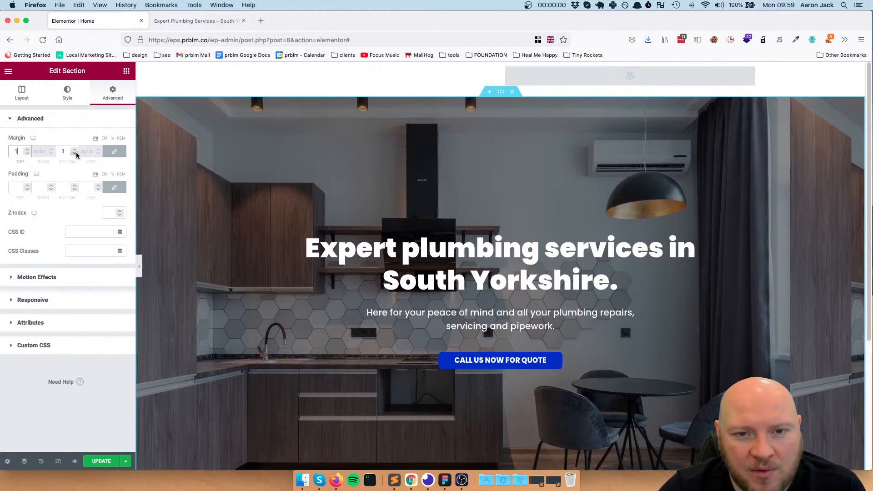
{"action": "left_click", "coordinate": [74, 154]}
{"action": "left_click", "coordinate": [74, 154]}
{"action": "left_click", "coordinate": [114, 153]}
{"action": "left_click", "coordinate": [25, 154]}
{"action": "left_click", "coordinate": [26, 154]}
{"action": "left_click_drag", "start_coordinate": [26, 154], "coordinate": [27, 150]}
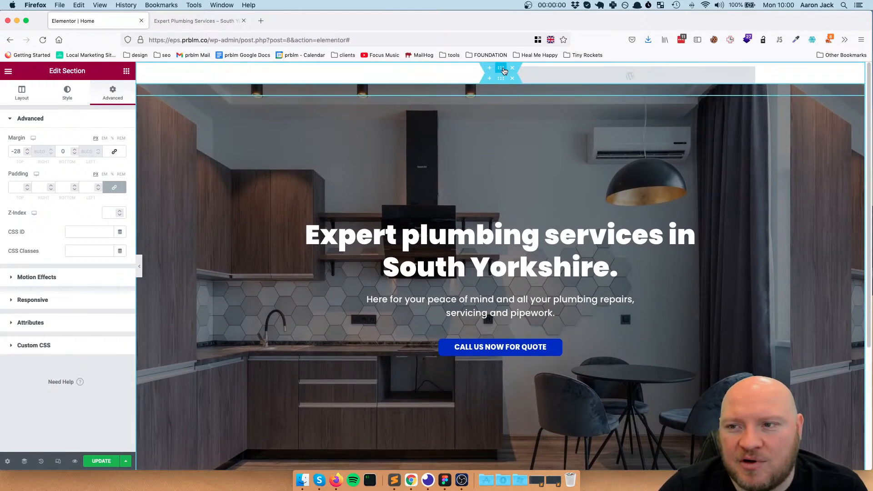
Set the Z-Index of the header section containing the logo and menu to 10
{"action": "left_click", "coordinate": [502, 70]}
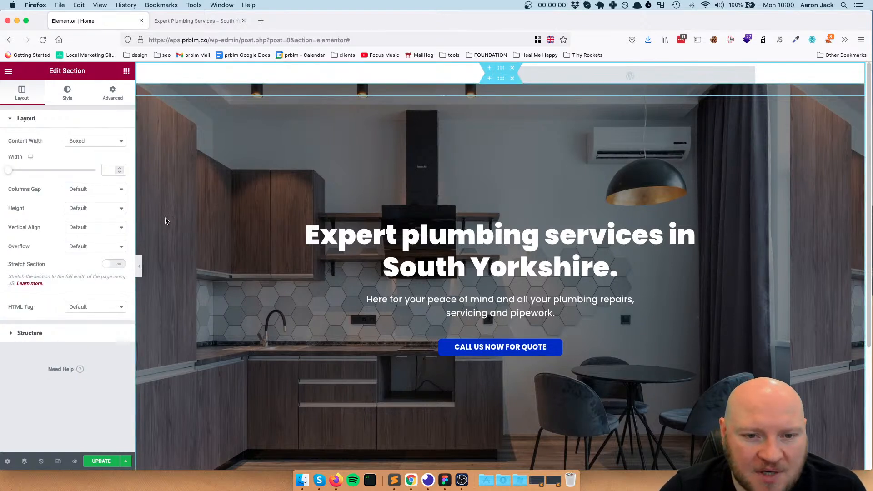
{"action": "left_click", "coordinate": [114, 96]}
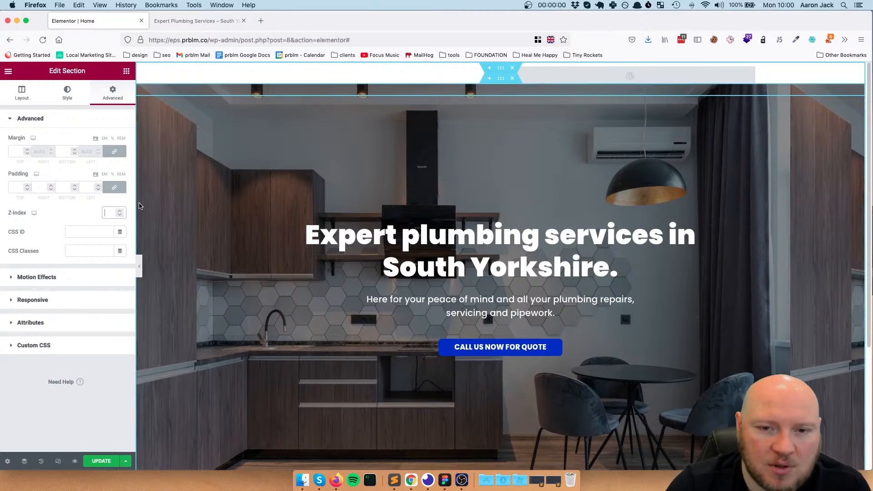
{"action": "type", "text": "10"}
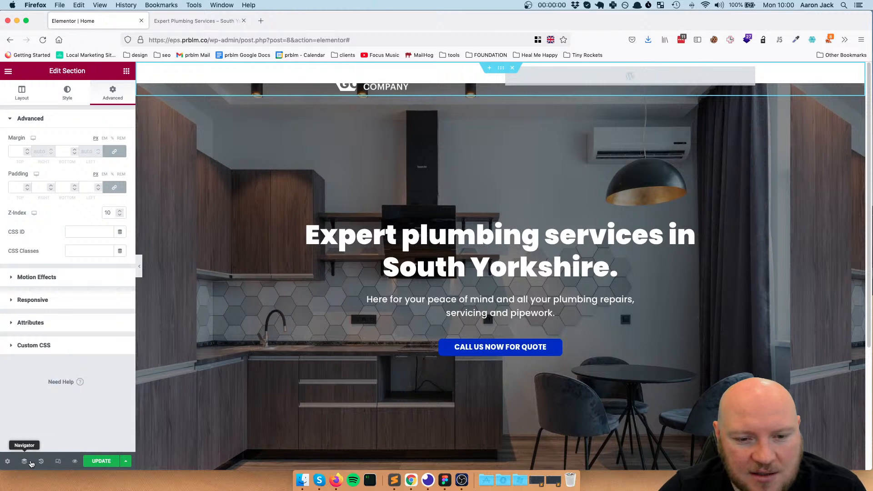
Open the Navigator, collapse the header section's tree, and compare the settings of the header and hero sections
{"action": "left_click", "coordinate": [30, 461]}
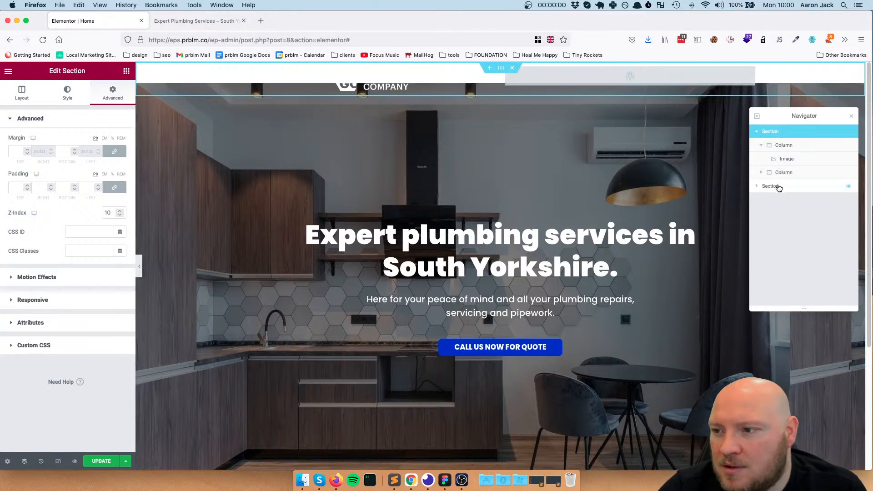
{"action": "left_click", "coordinate": [779, 187]}
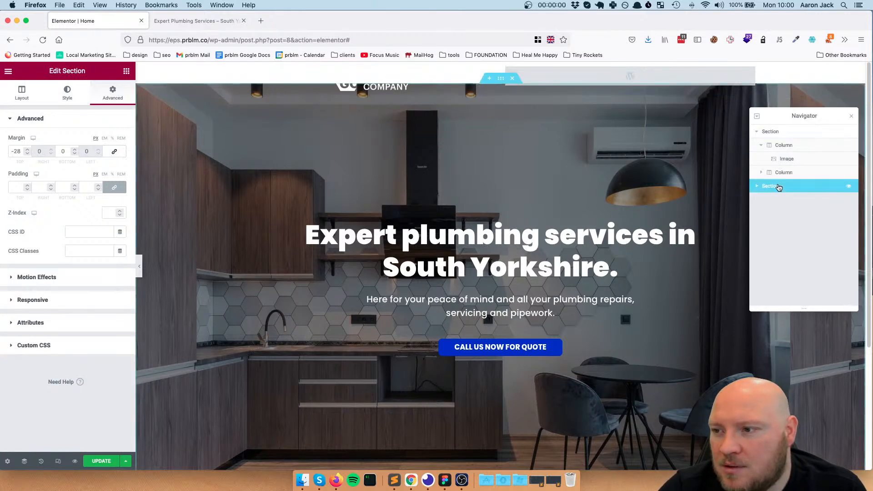
{"action": "left_click", "coordinate": [763, 146]}
{"action": "left_click", "coordinate": [757, 132]}
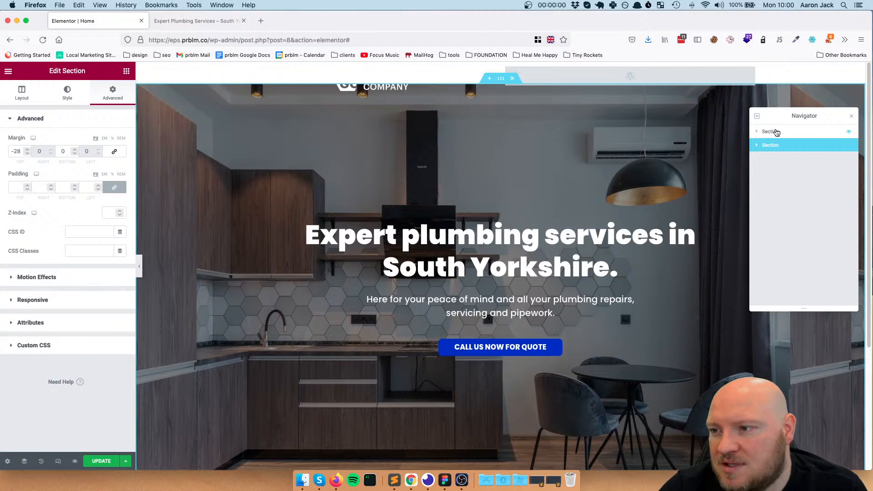
{"action": "right_click", "coordinate": [777, 133]}
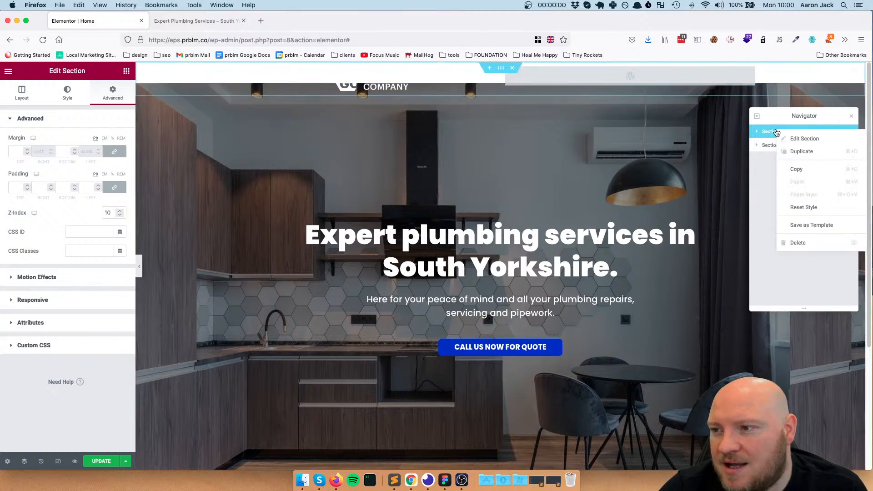
{"action": "left_click", "coordinate": [759, 161]}
{"action": "left_click", "coordinate": [772, 146]}
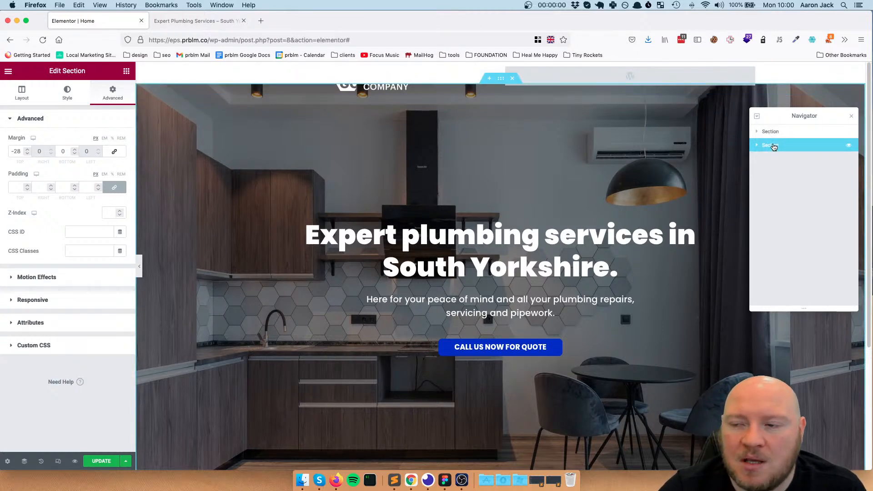
{"action": "left_click", "coordinate": [771, 133]}
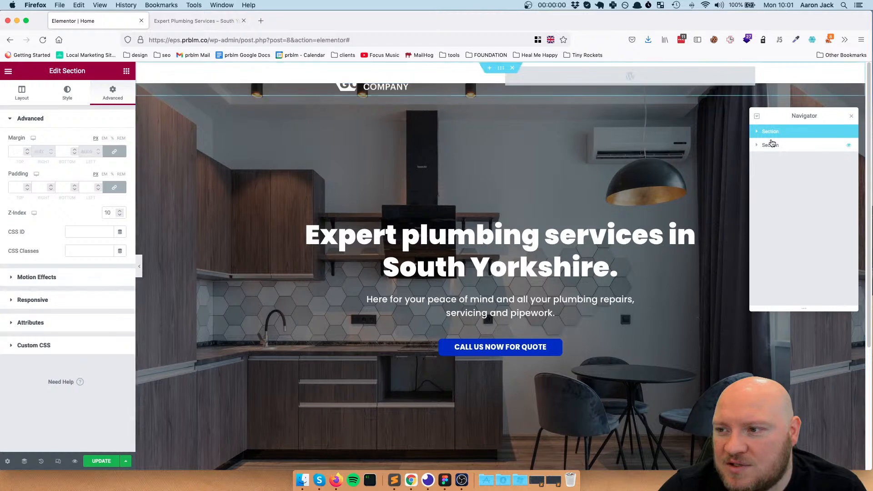
Select the hero section in the Navigator and set its top margin to -77 px
{"action": "left_click", "coordinate": [772, 145]}
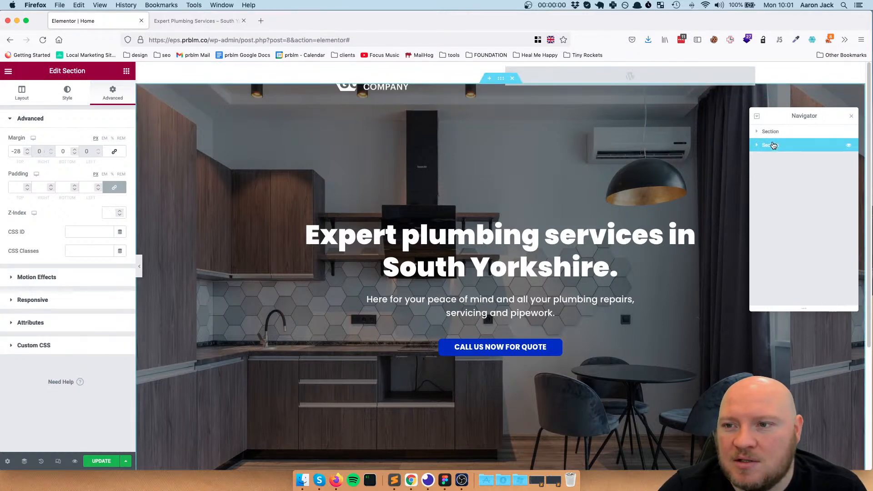
{"action": "left_click", "coordinate": [26, 154]}
{"action": "left_click_drag", "start_coordinate": [27, 154], "coordinate": [27, 154]}
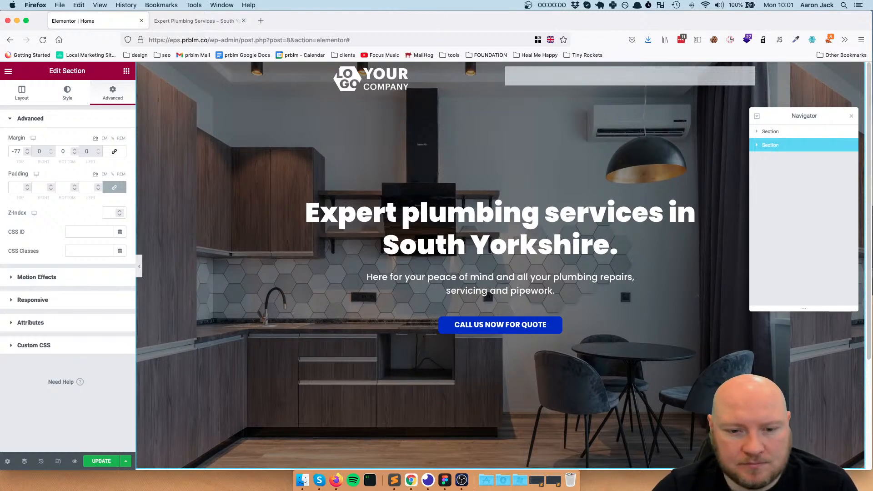
Update the page and reload the homepage preview to check the logo over the hero image
{"action": "left_click", "coordinate": [106, 462]}
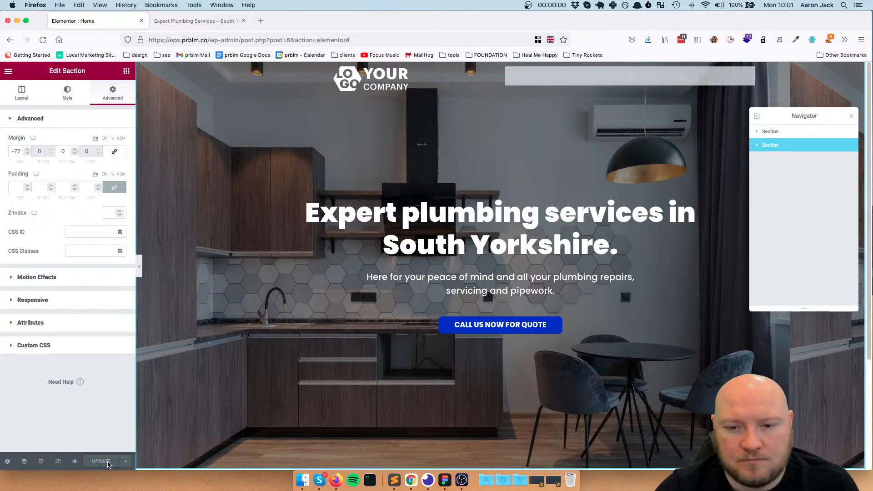
{"action": "left_click", "coordinate": [75, 461]}
{"action": "left_click", "coordinate": [44, 41]}
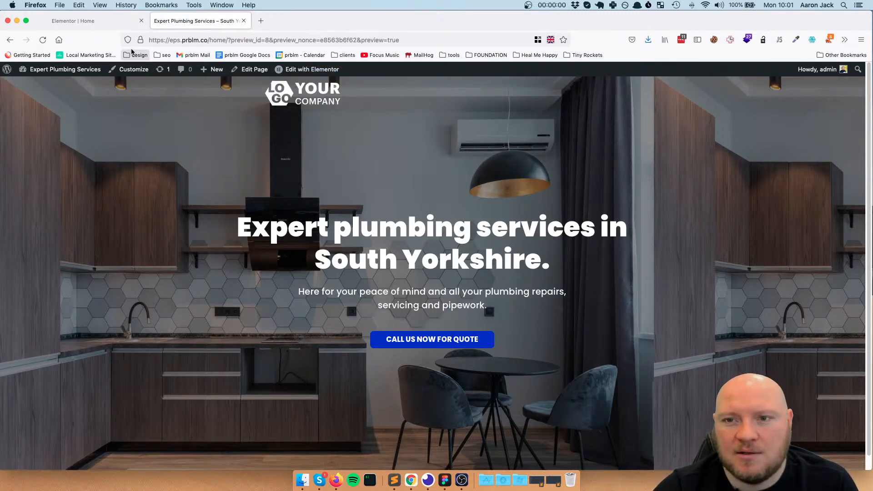
Return to the Elementor editor and set the header logo image's alignment to Left
{"action": "left_click", "coordinate": [87, 26]}
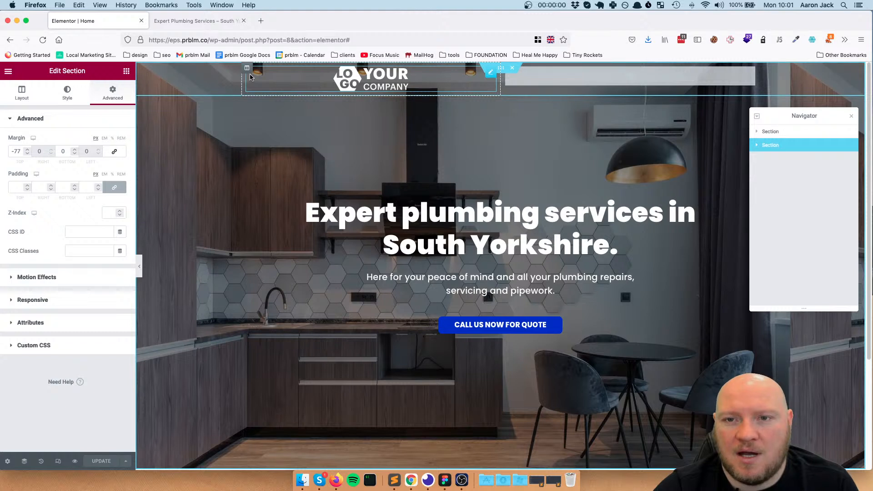
{"action": "left_click", "coordinate": [247, 67]}
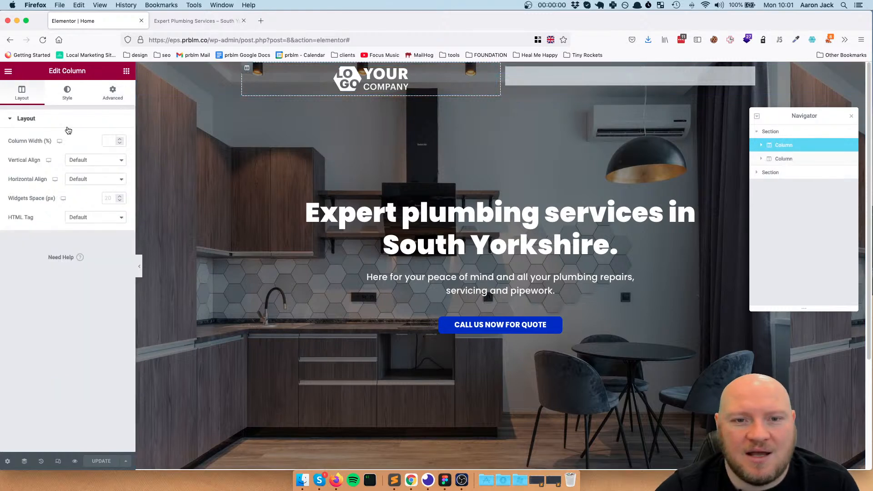
{"action": "left_click", "coordinate": [71, 92]}
{"action": "left_click", "coordinate": [22, 94]}
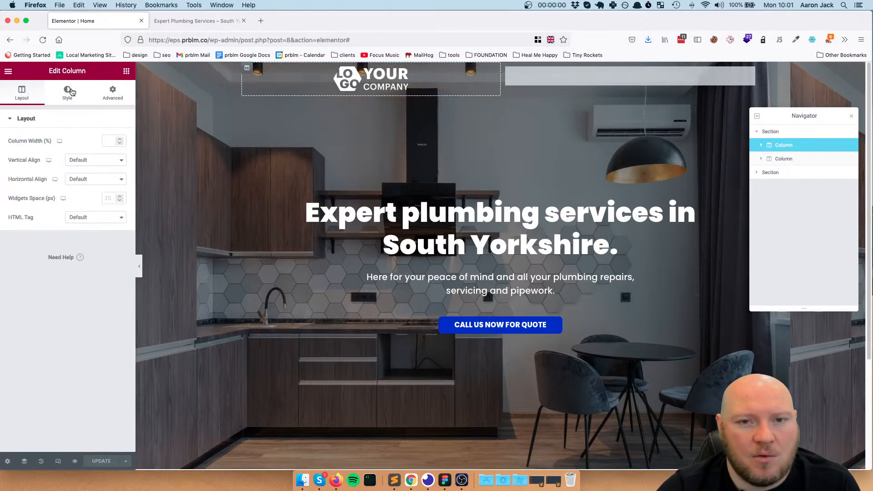
{"action": "left_click", "coordinate": [493, 72]}
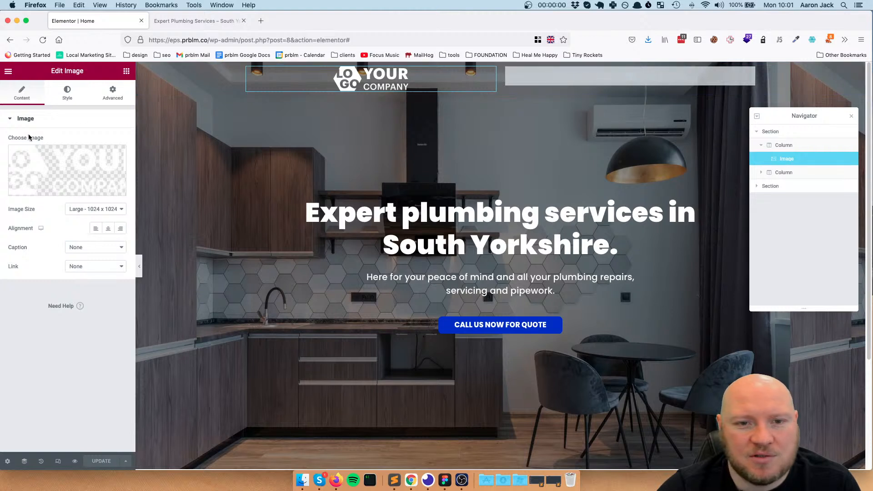
{"action": "left_click", "coordinate": [95, 229]}
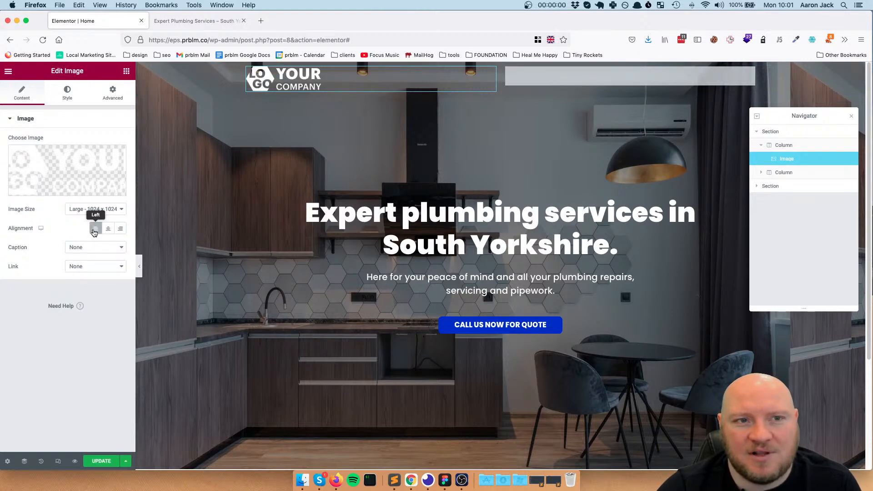
Update the page and reload the homepage preview to check the logo's alignment
{"action": "left_click", "coordinate": [102, 461]}
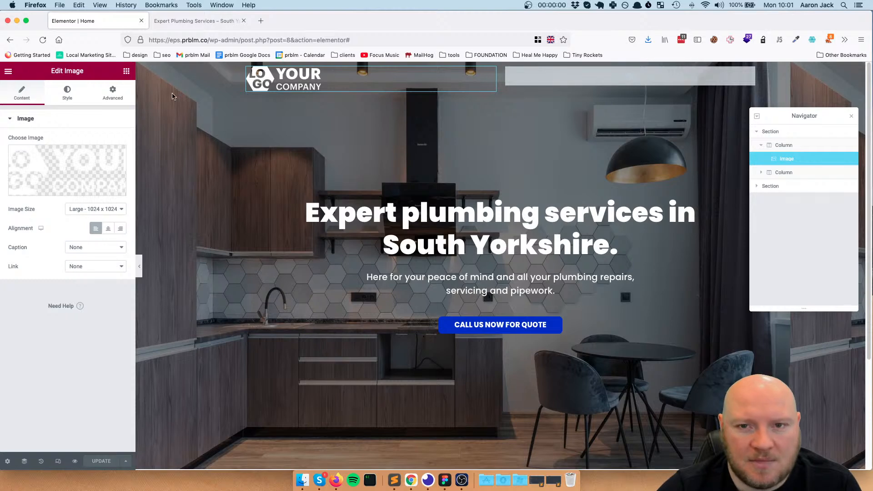
{"action": "left_click", "coordinate": [196, 20]}
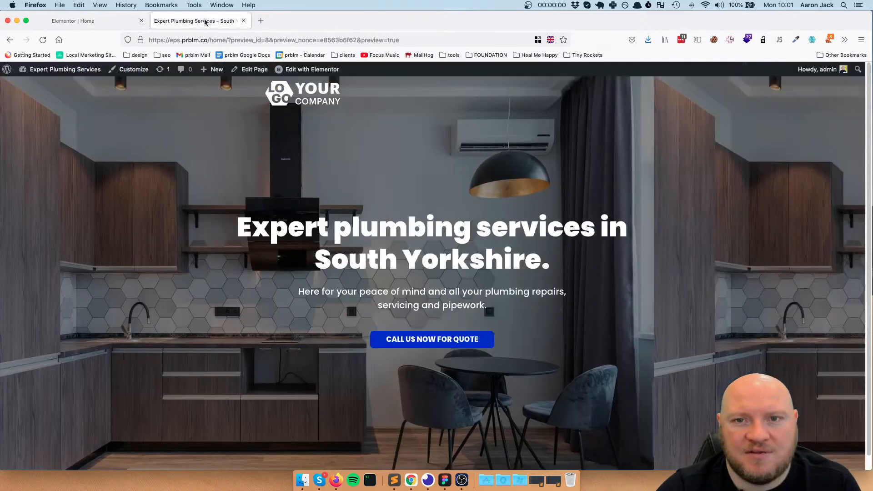
{"action": "left_click", "coordinate": [40, 44]}
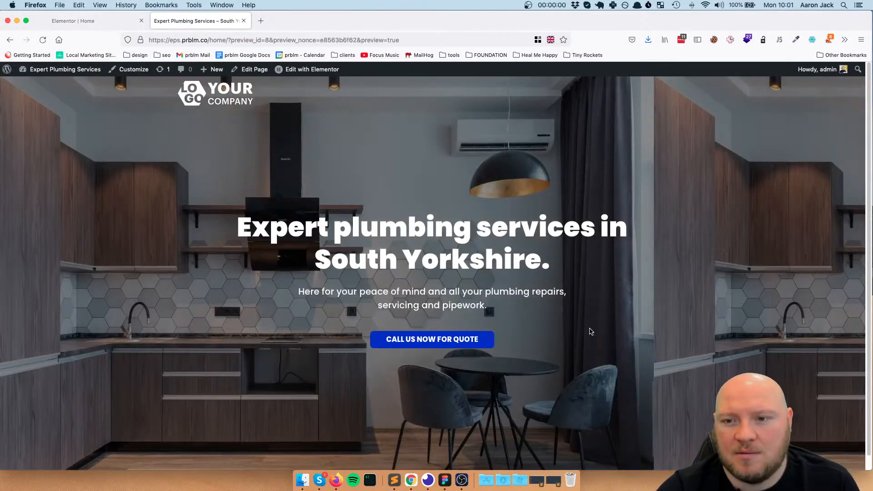
Return to the Elementor editor, assign the main menu to the header's Navigation Menu widget, and apply the change
{"action": "left_click", "coordinate": [108, 21]}
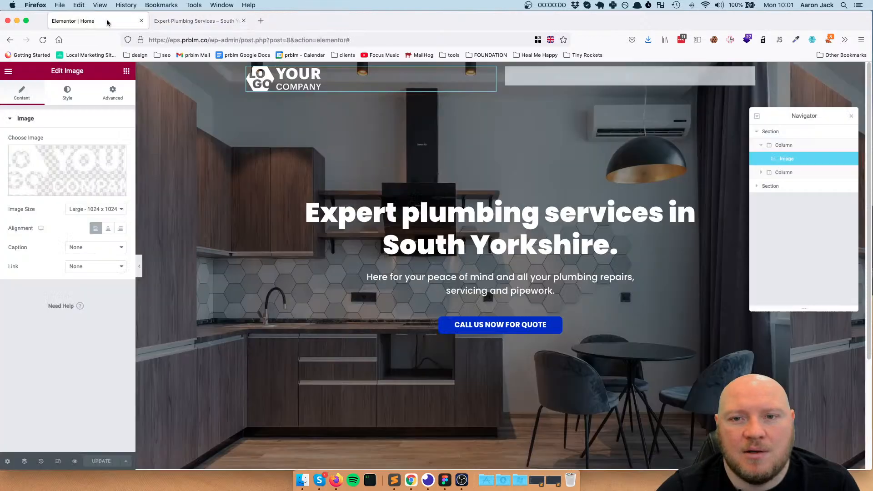
{"action": "left_click", "coordinate": [583, 77]}
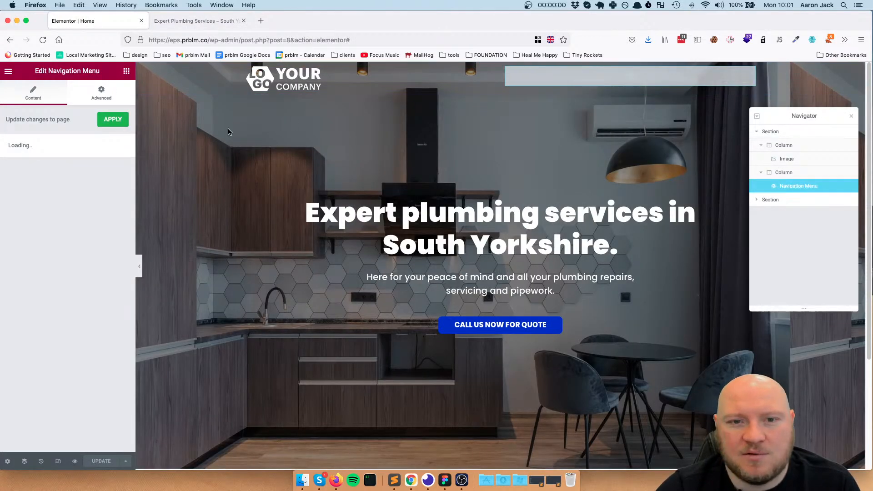
{"action": "left_click", "coordinate": [63, 191]}
{"action": "left_click", "coordinate": [63, 199]}
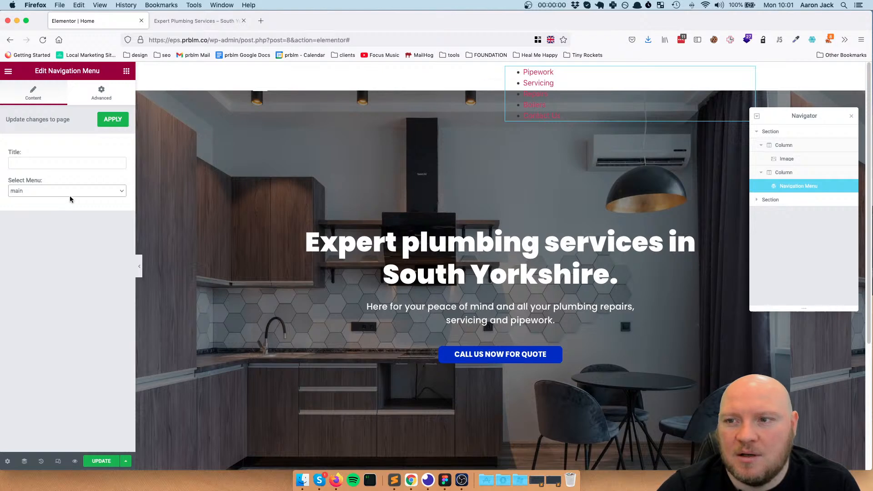
{"action": "left_click", "coordinate": [115, 124]}
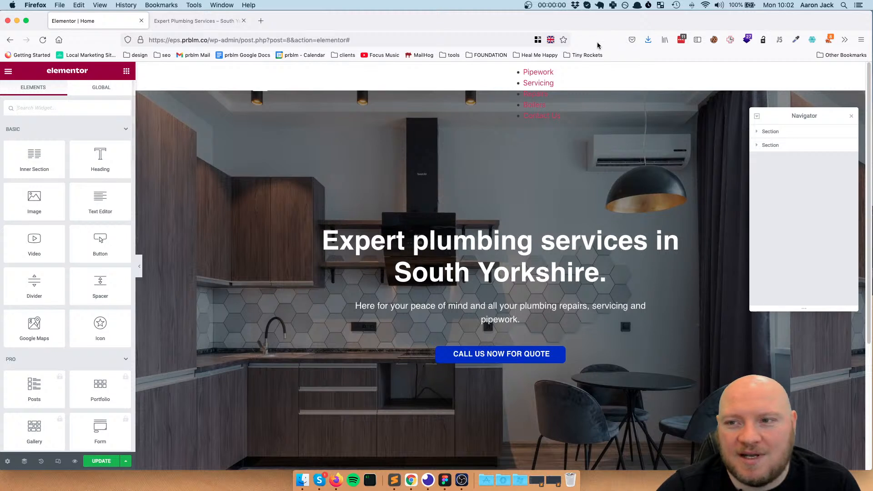
Try an Inline (auto) width on the header's Navigation Menu widget and return its width to Default
{"action": "left_click", "coordinate": [98, 94]}
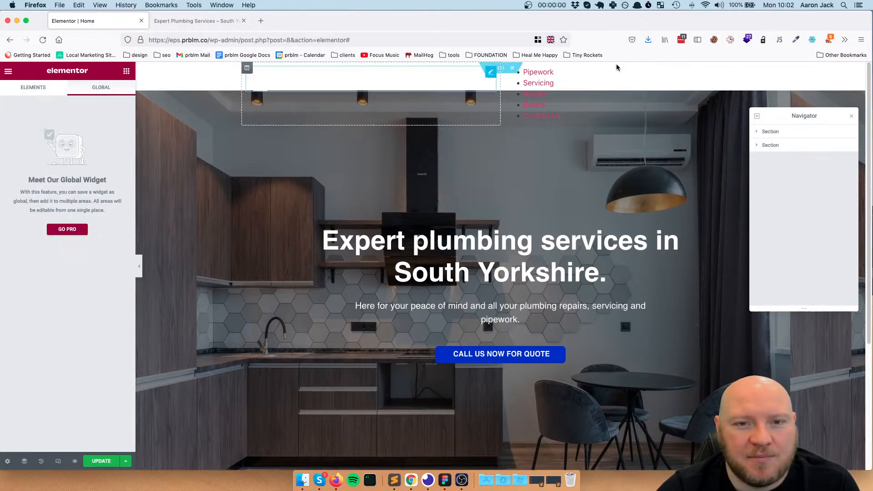
{"action": "left_click", "coordinate": [576, 82]}
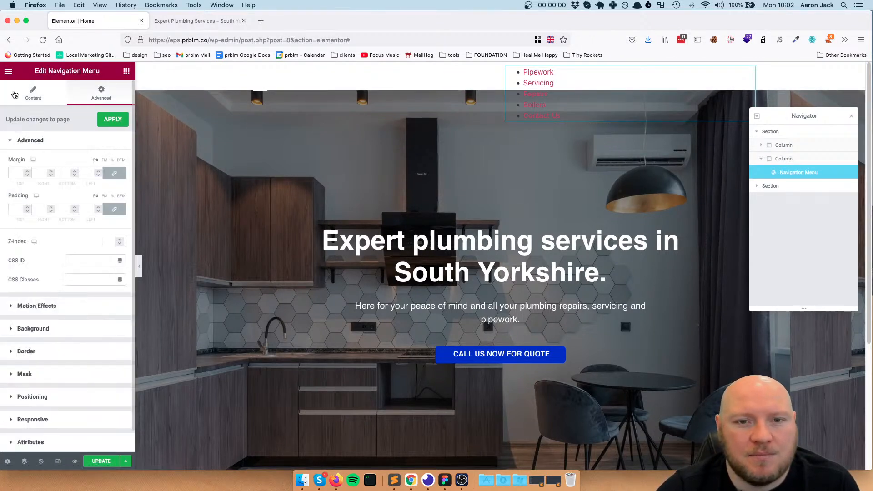
{"action": "scroll", "coordinate": [33, 130], "scroll_direction": "down", "scroll_amount": 2}
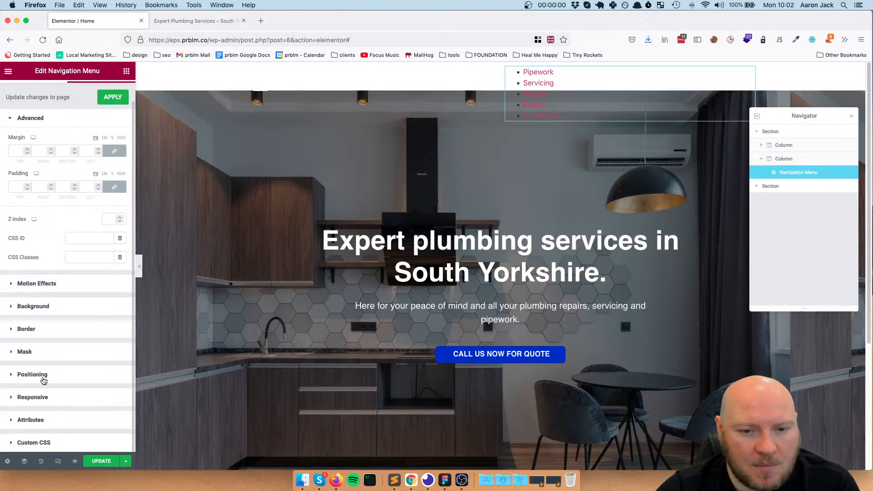
{"action": "left_click", "coordinate": [33, 374]}
{"action": "left_click", "coordinate": [95, 276]}
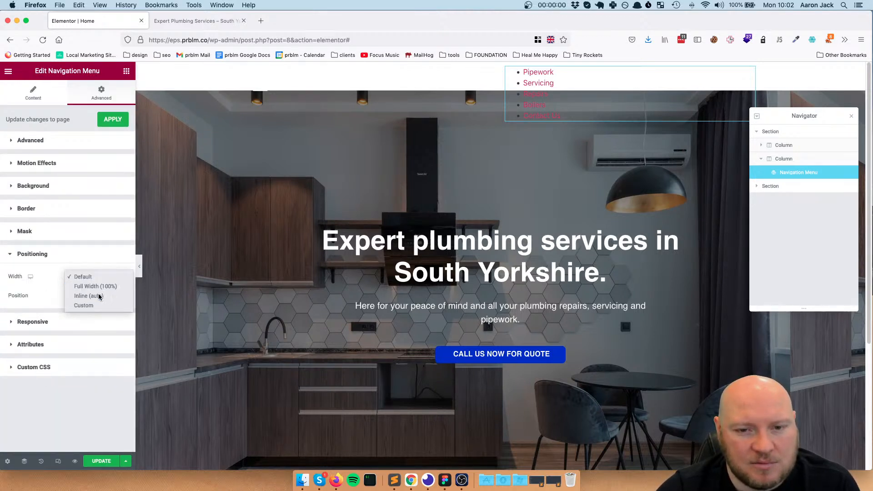
{"action": "left_click", "coordinate": [98, 296]}
{"action": "left_click", "coordinate": [96, 276]}
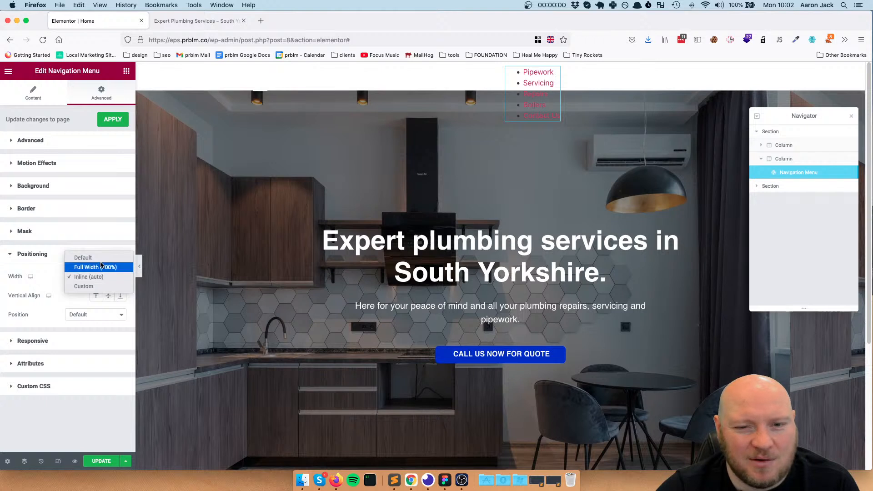
{"action": "left_click", "coordinate": [78, 256]}
Examine the Navigation Menu widget's content, Custom CSS, attribute, positioning and advanced settings for layout and styling options
{"action": "left_click", "coordinate": [35, 92]}
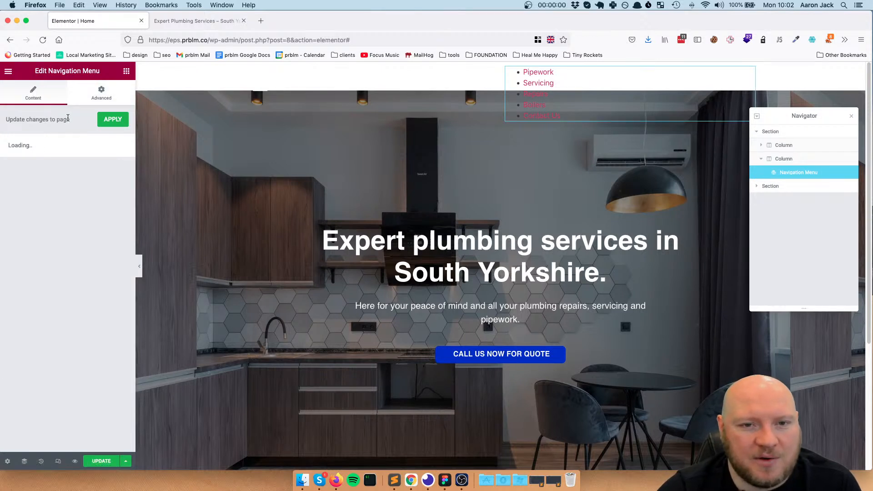
{"action": "left_click", "coordinate": [101, 93]}
{"action": "scroll", "coordinate": [45, 268], "scroll_direction": "down", "scroll_amount": 1}
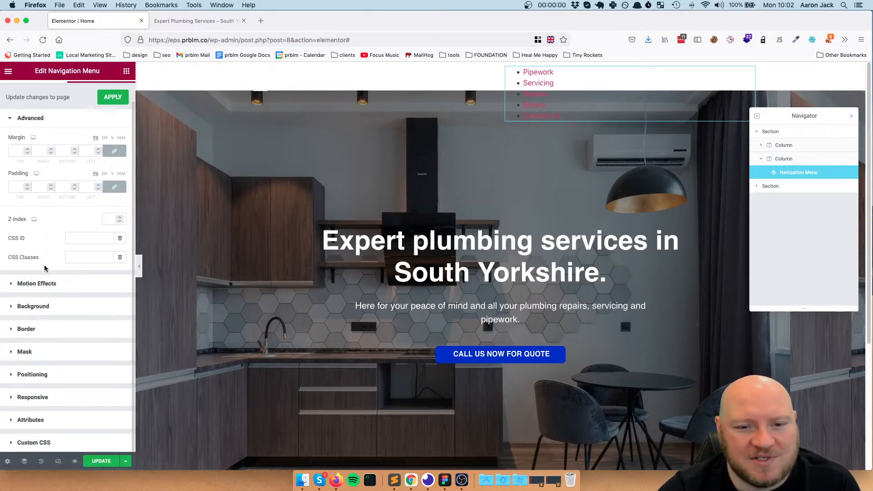
{"action": "left_click", "coordinate": [33, 446]}
{"action": "scroll", "coordinate": [55, 394], "scroll_direction": "down", "scroll_amount": 1}
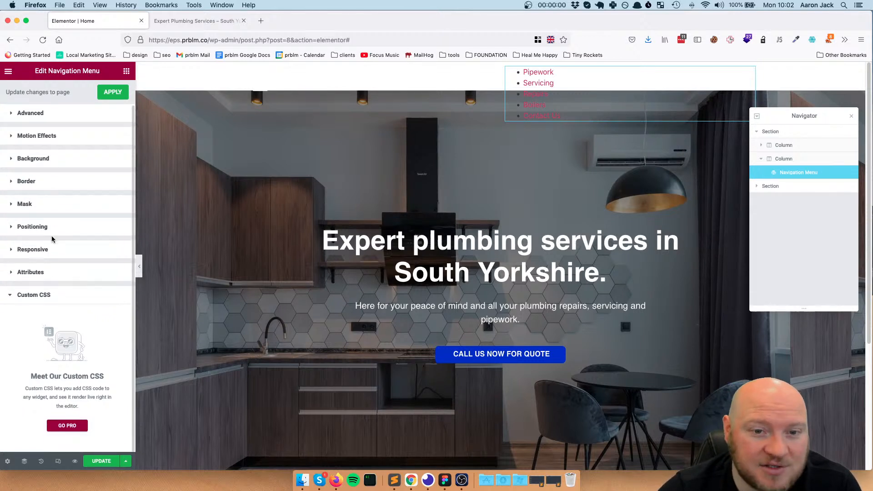
{"action": "left_click", "coordinate": [43, 276]}
{"action": "left_click", "coordinate": [47, 254]}
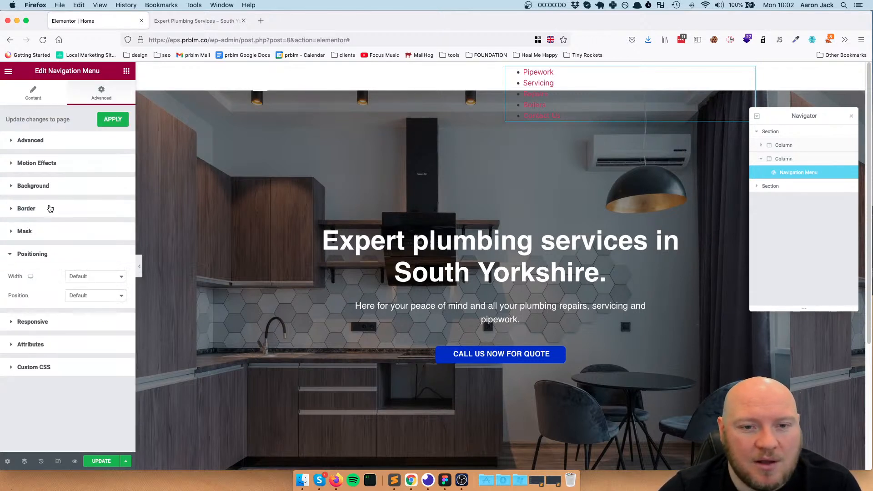
{"action": "left_click", "coordinate": [53, 149]}
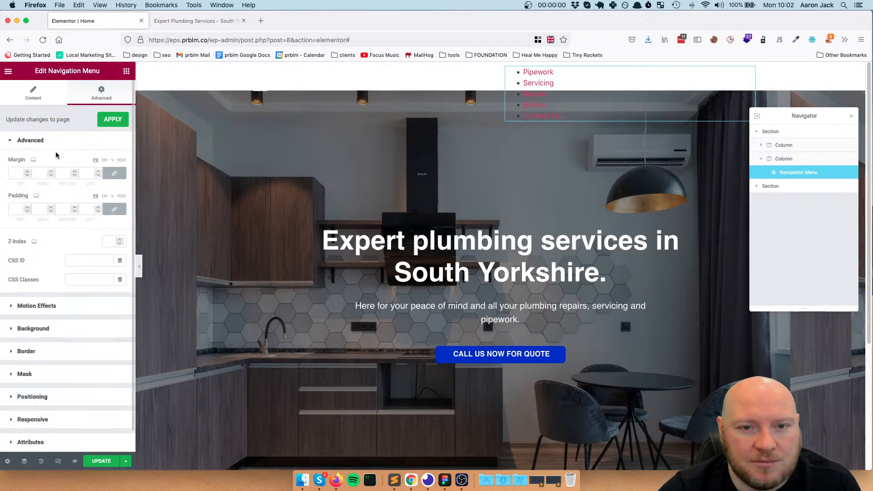
Delete the Navigation Menu widget from the header, update the page and reload the Elementor editor
{"action": "right_click", "coordinate": [748, 73]}
{"action": "left_click", "coordinate": [785, 203]}
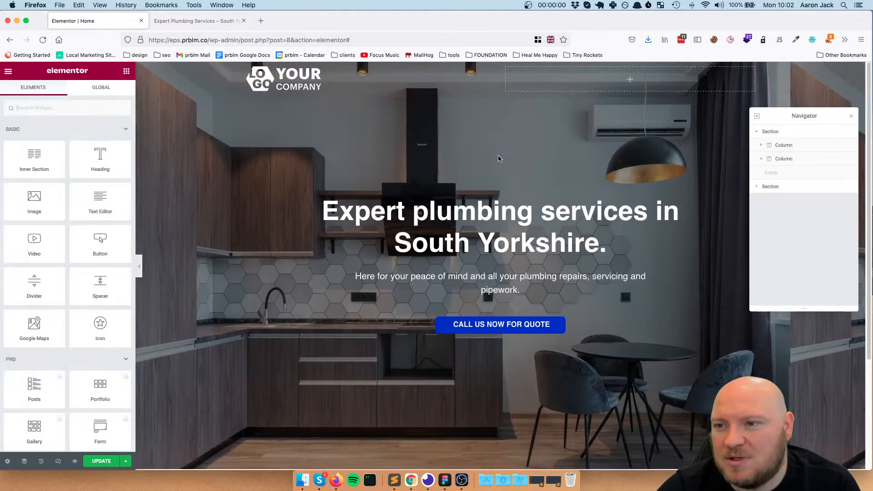
{"action": "left_click", "coordinate": [102, 460]}
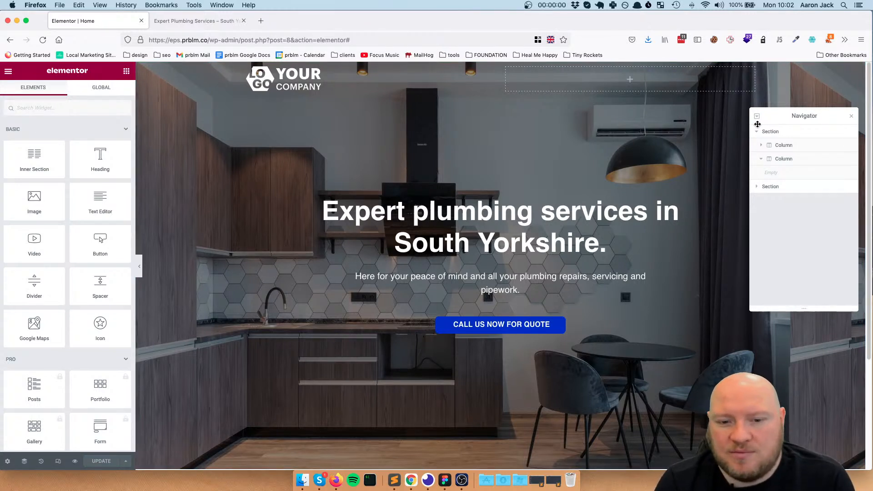
{"action": "left_click", "coordinate": [42, 40]}
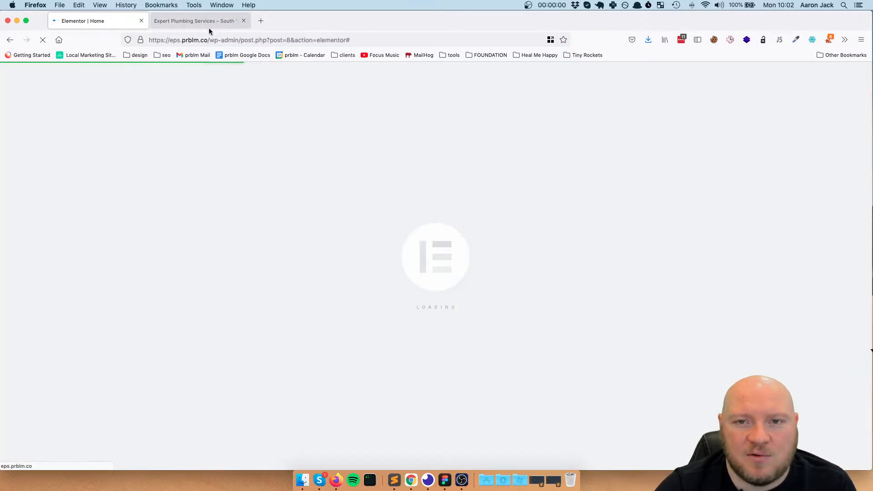
Check the homepage preview against the editor and replace the preview address with the site's root URL, eps.prblm.co
{"action": "left_click", "coordinate": [204, 21]}
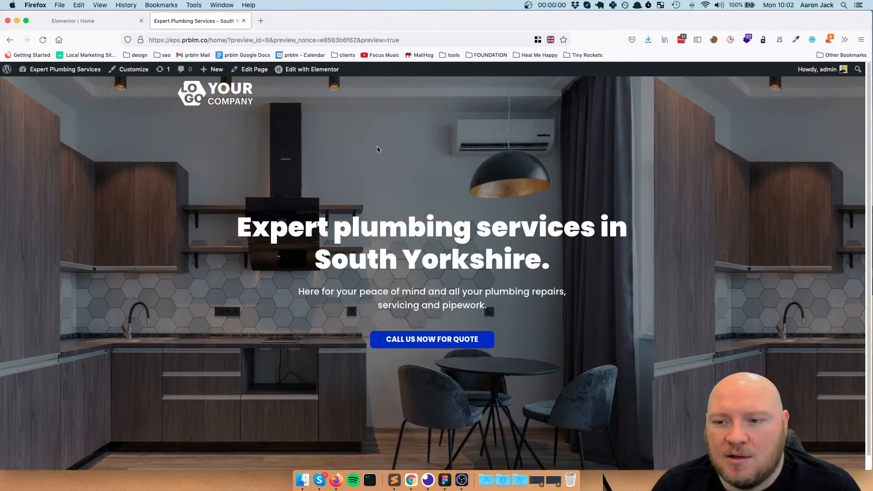
{"action": "left_click", "coordinate": [100, 19]}
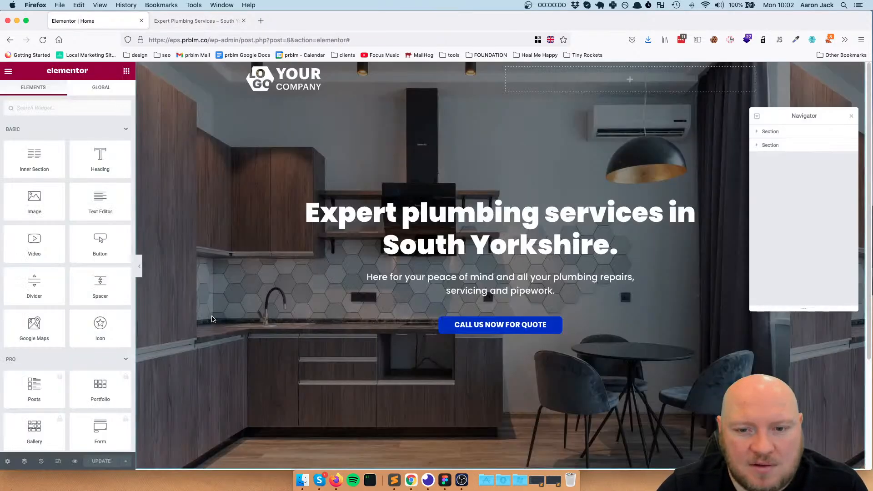
{"action": "left_click", "coordinate": [204, 21]}
{"action": "left_click", "coordinate": [223, 40]}
{"action": "left_click", "coordinate": [223, 41]}
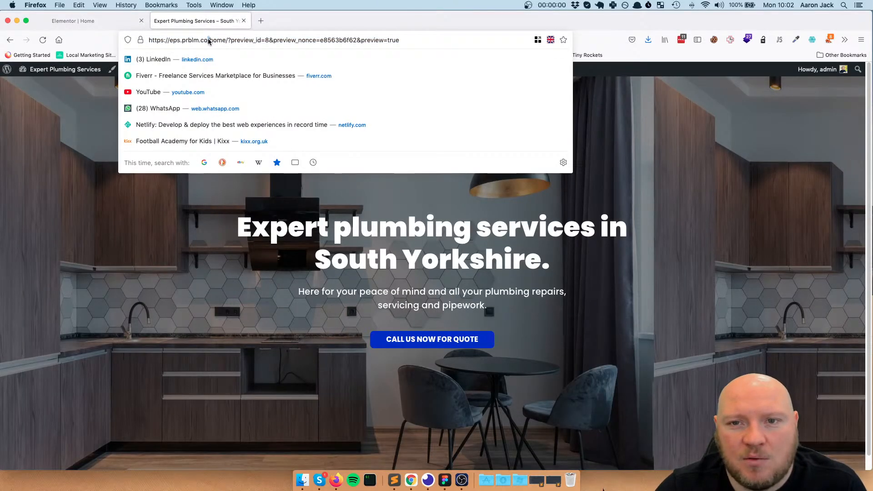
{"action": "left_click_drag", "start_coordinate": [209, 41], "coordinate": [446, 46]}
{"action": "key", "text": "BackSpace"}
{"action": "key", "text": "Return"}
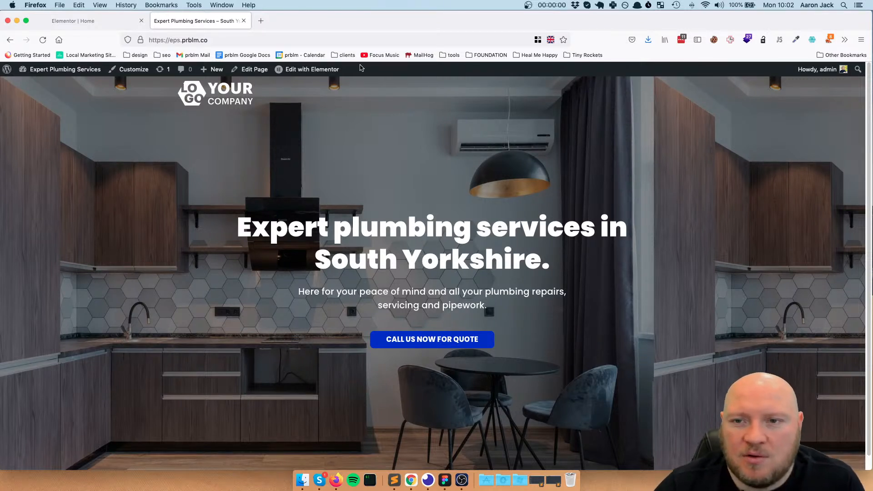
Examine the live homepage's header and hero section from top to bottom
{"action": "scroll", "coordinate": [369, 252], "scroll_direction": "down", "scroll_amount": 1}
{"action": "scroll", "coordinate": [370, 252], "scroll_direction": "up", "scroll_amount": 1}
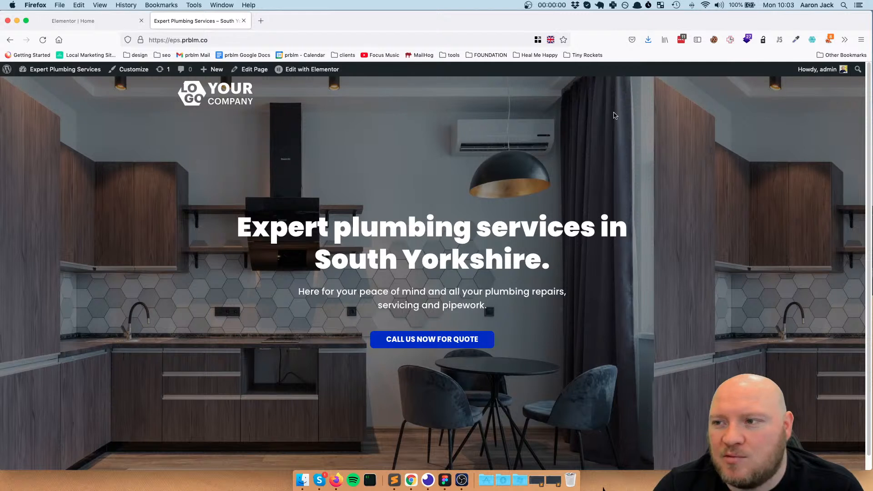
{"action": "scroll", "coordinate": [404, 305], "scroll_direction": "down", "scroll_amount": 1}
{"action": "scroll", "coordinate": [424, 306], "scroll_direction": "up", "scroll_amount": 1}
{"action": "scroll", "coordinate": [436, 339], "scroll_direction": "down", "scroll_amount": 1}
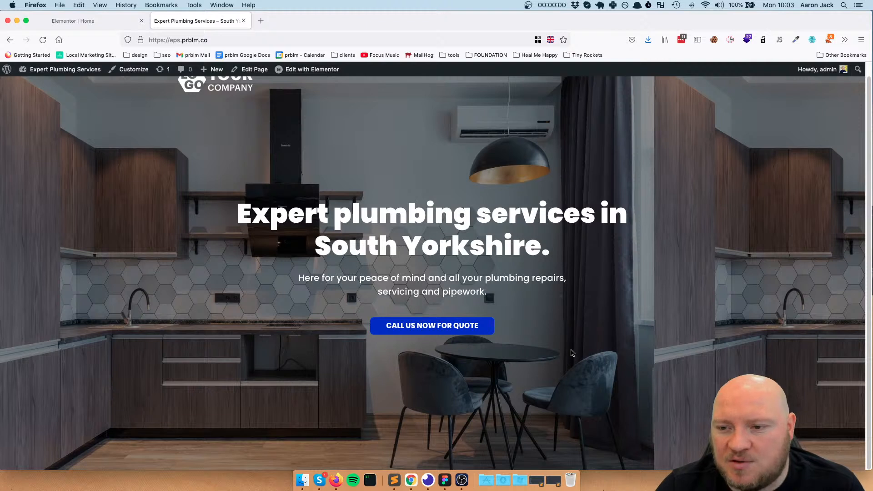
{"action": "scroll", "coordinate": [564, 349], "scroll_direction": "up", "scroll_amount": 1}
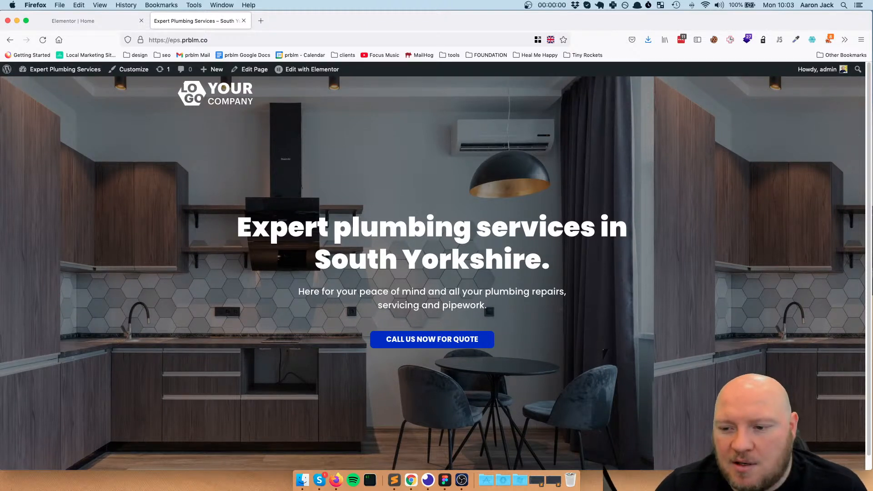
{"action": "left_click", "coordinate": [604, 490]}
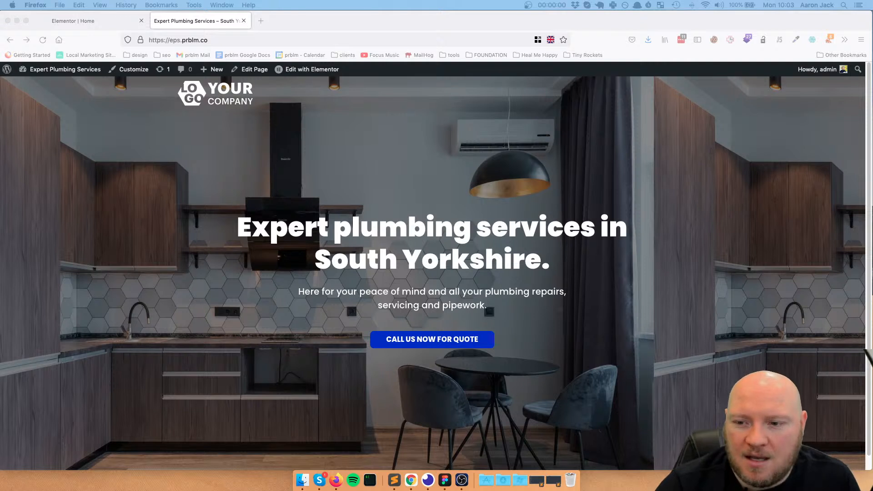